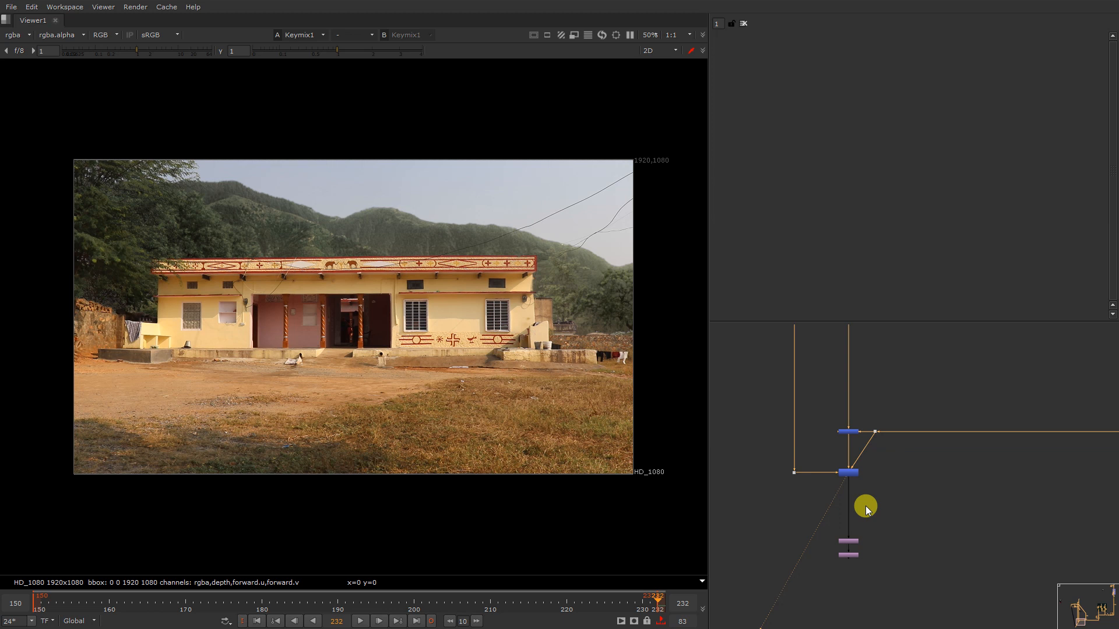
Step: Examine the mountain background behind the house in the final composite, from the hill ridges to the tree areas on both sides
key("o")
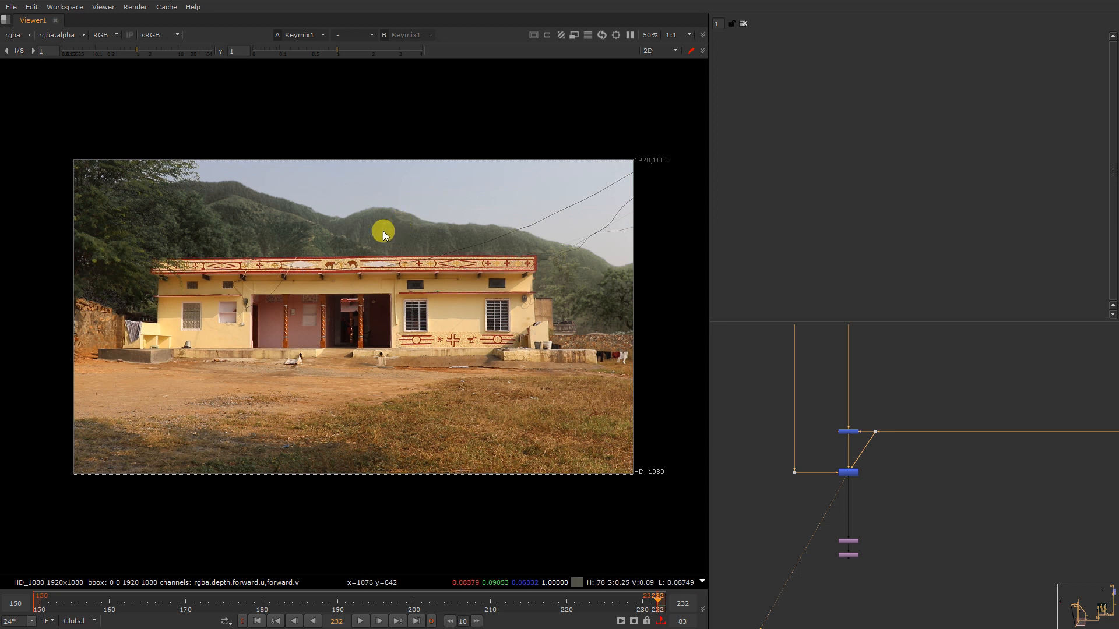
scroll(349, 236, "up", 2)
scroll(446, 243, "up", 3)
scroll(280, 236, "down", 3)
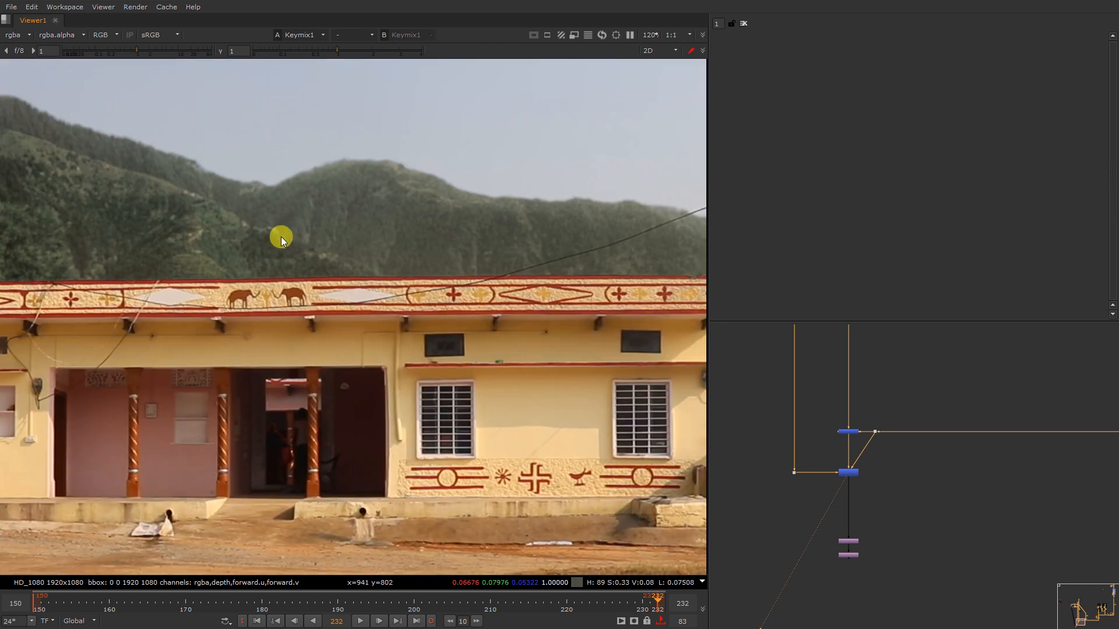
scroll(303, 257, "up", 4)
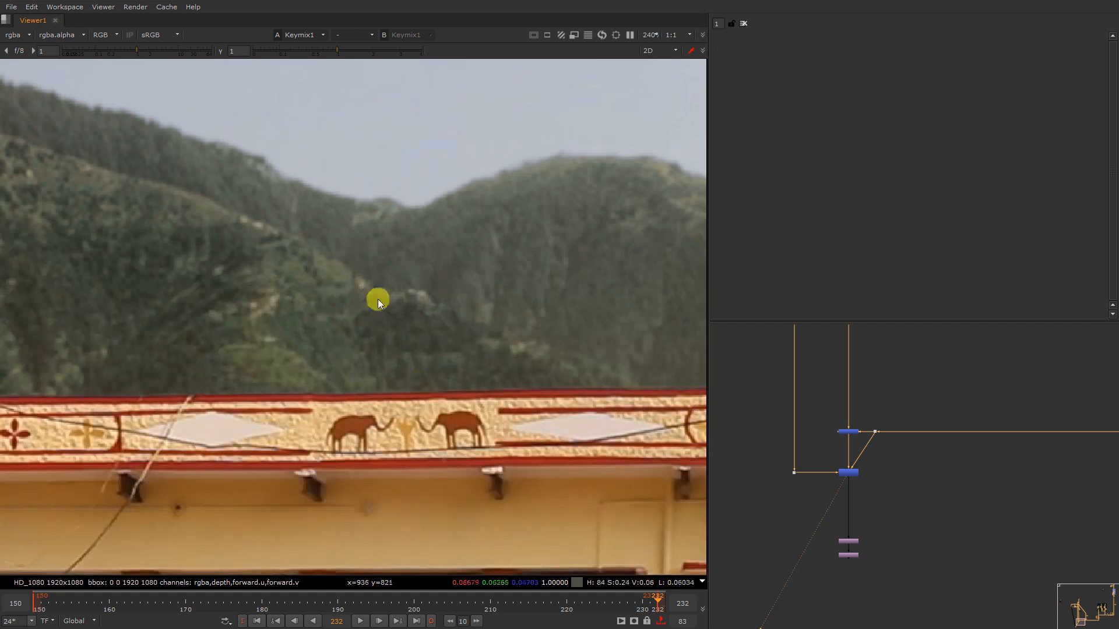
key("f")
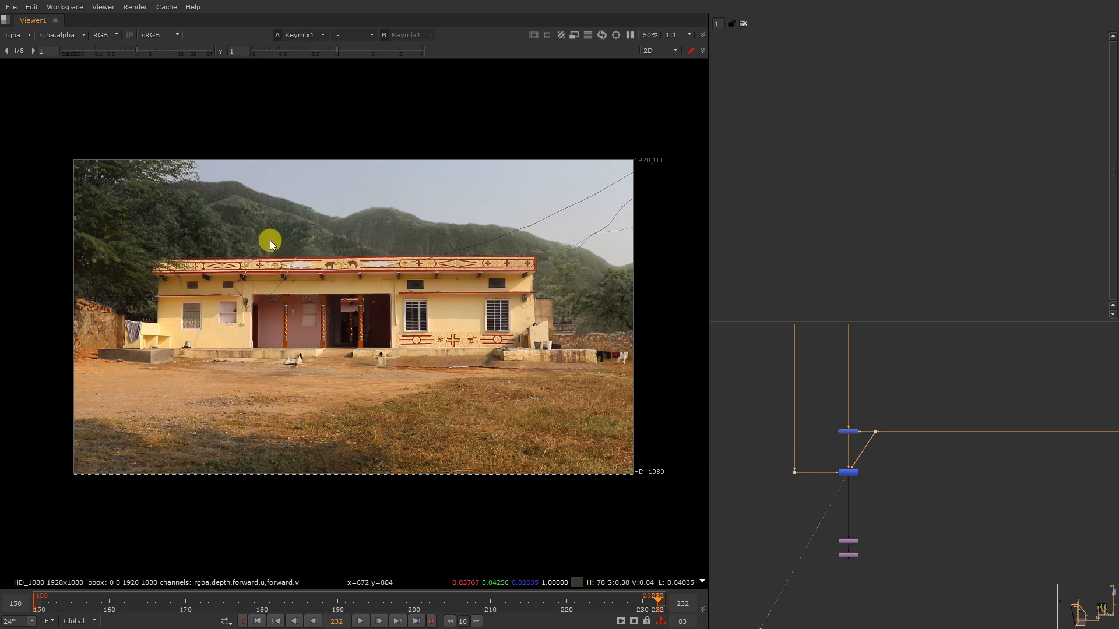
scroll(240, 193, "up", 5)
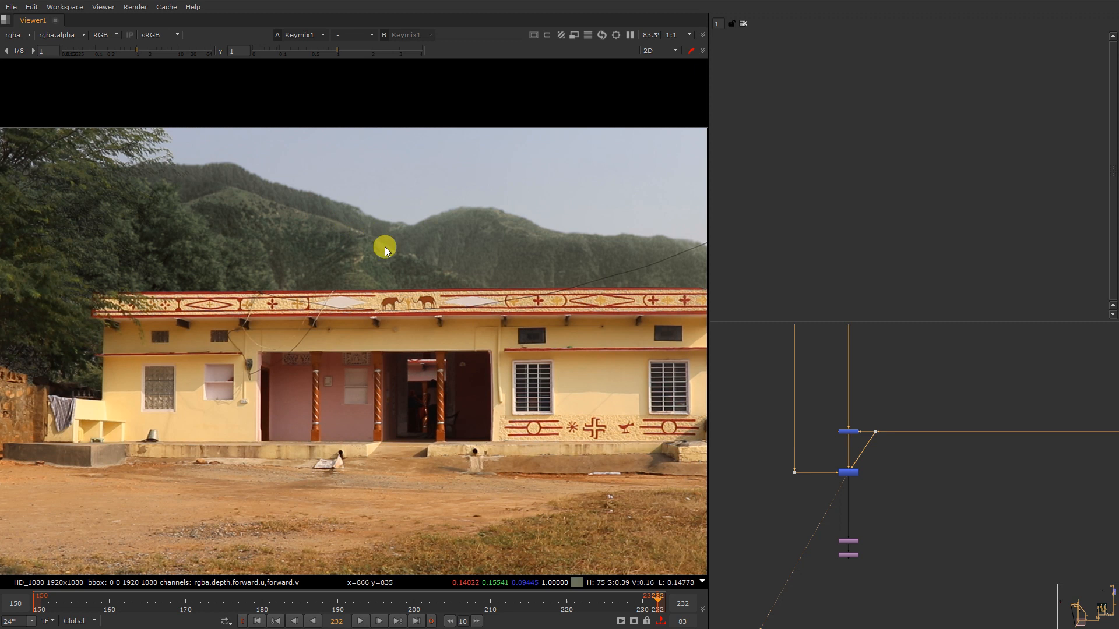
middle_click_drag(497, 252, 249, 251)
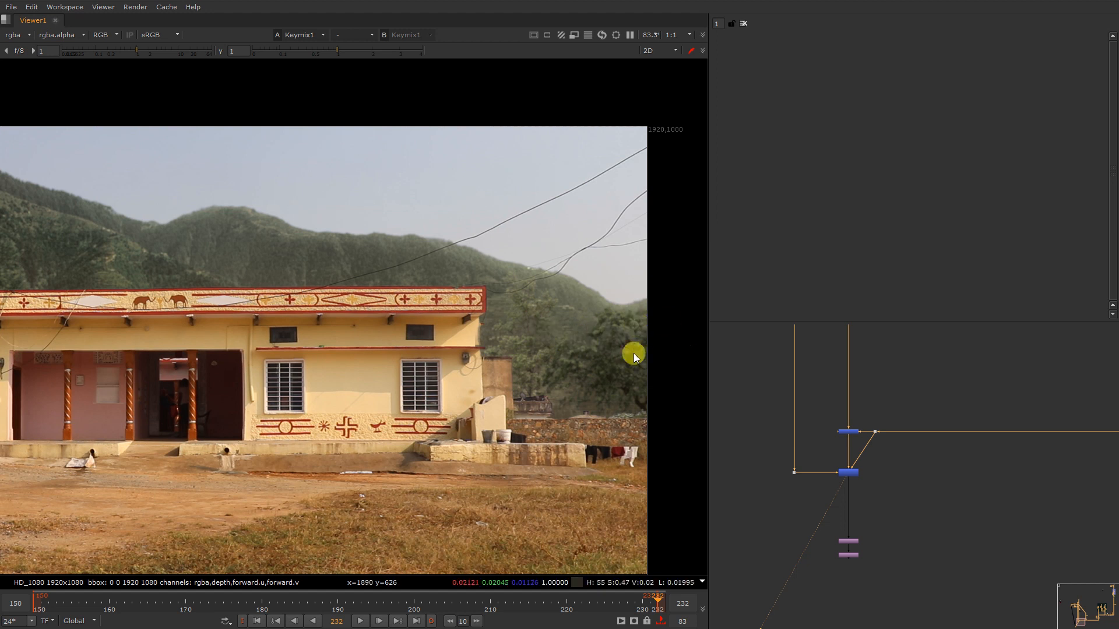
middle_click_drag(325, 291, 492, 283)
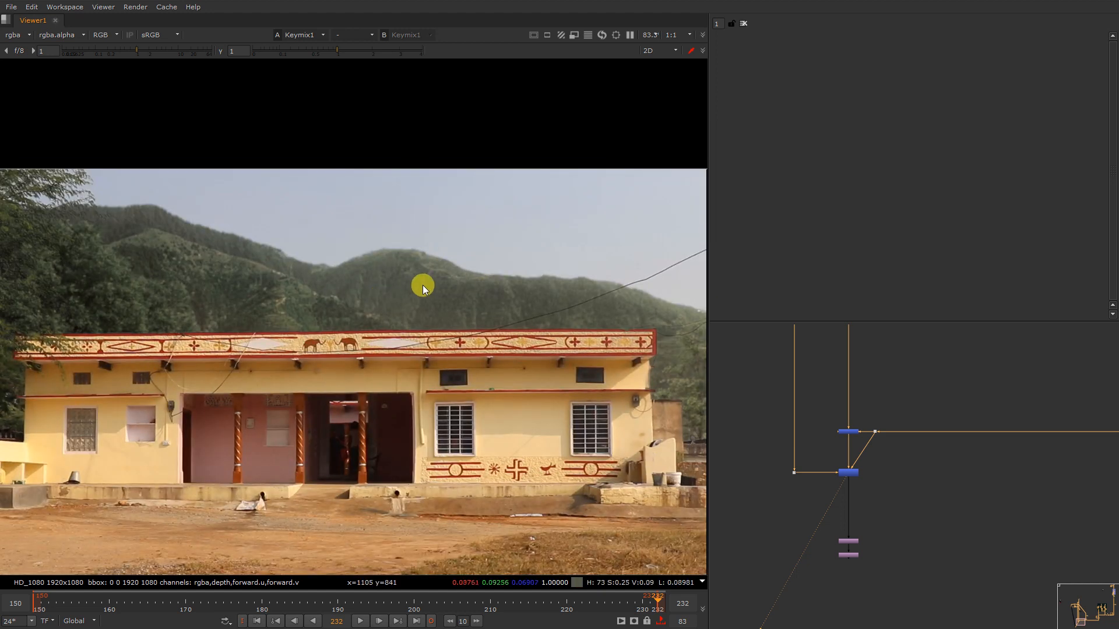
scroll(421, 284, "up", 5)
scroll(432, 306, "down", 3)
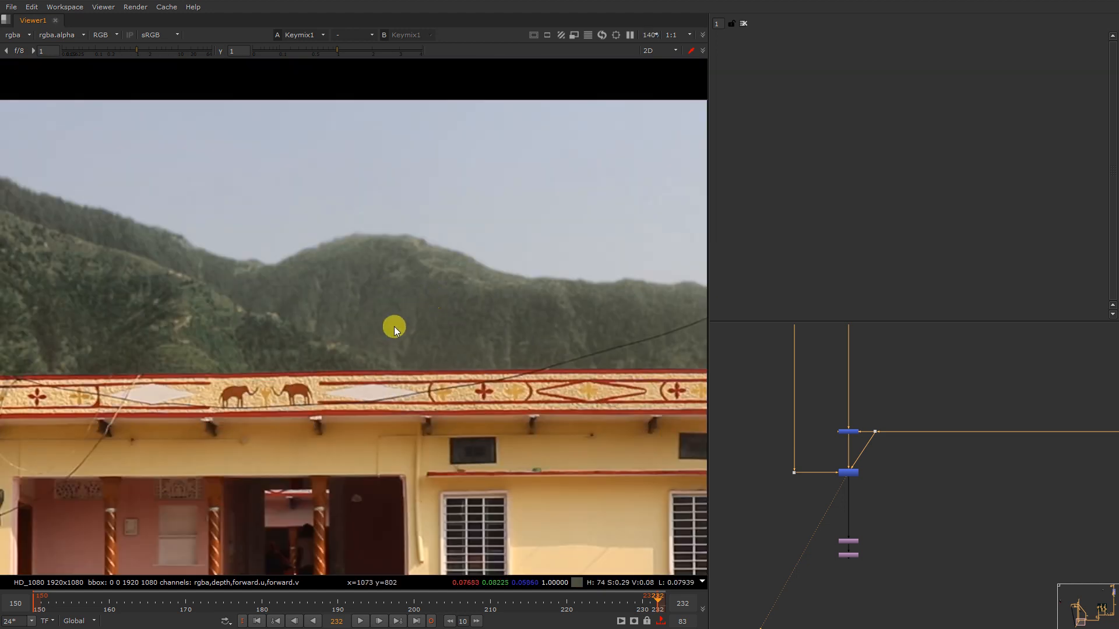
key("f")
scroll(941, 427, "down", 4)
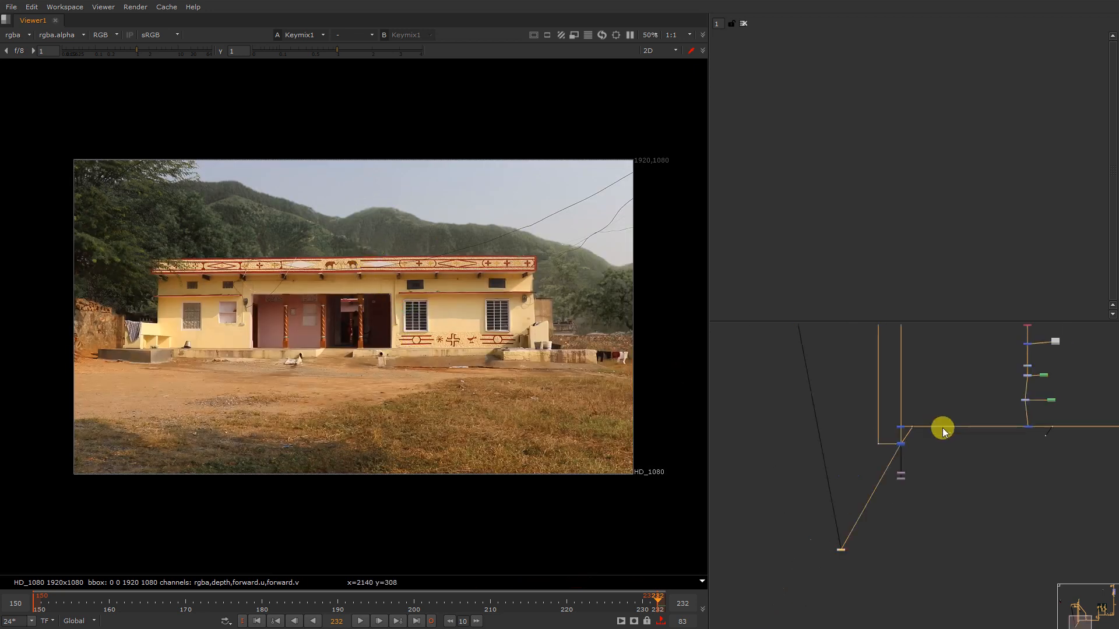
scroll(244, 233, "up", 4)
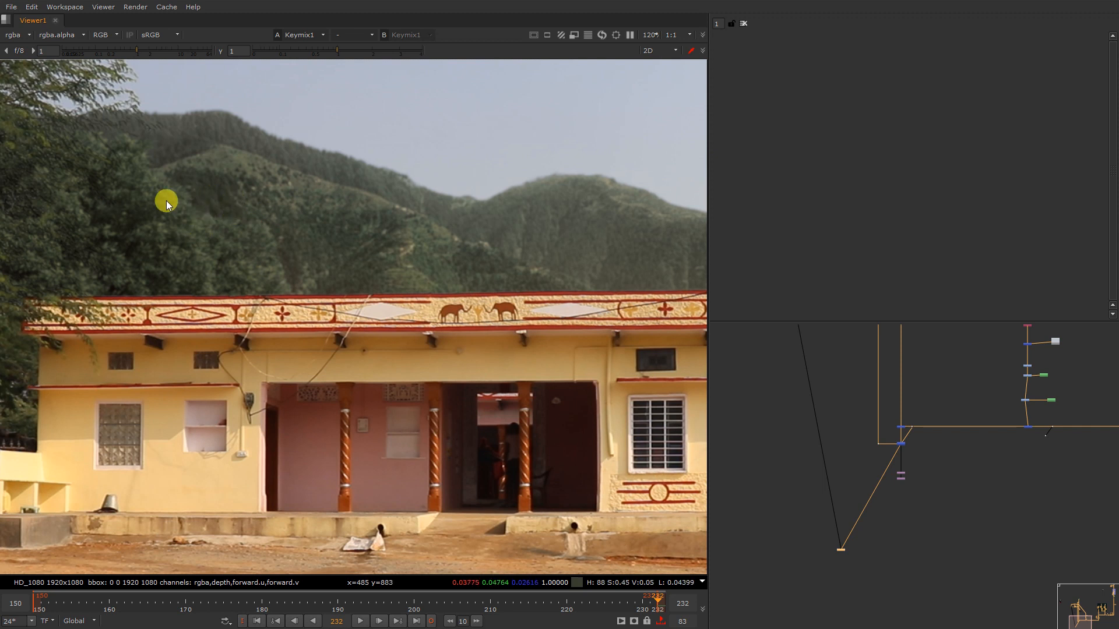
Step: Check the composite with the viewer gamma lowered to 0.3, and reset the viewer gamma
scroll(400, 247, "down", 4)
middle_click_drag(387, 249, 268, 233)
mouse_move(305, 51)
left_mouse_down()
mouse_move(273, 53)
mouse_move(306, 53)
mouse_move(295, 43)
mouse_move(340, 54)
mouse_move(295, 50)
left_mouse_up()
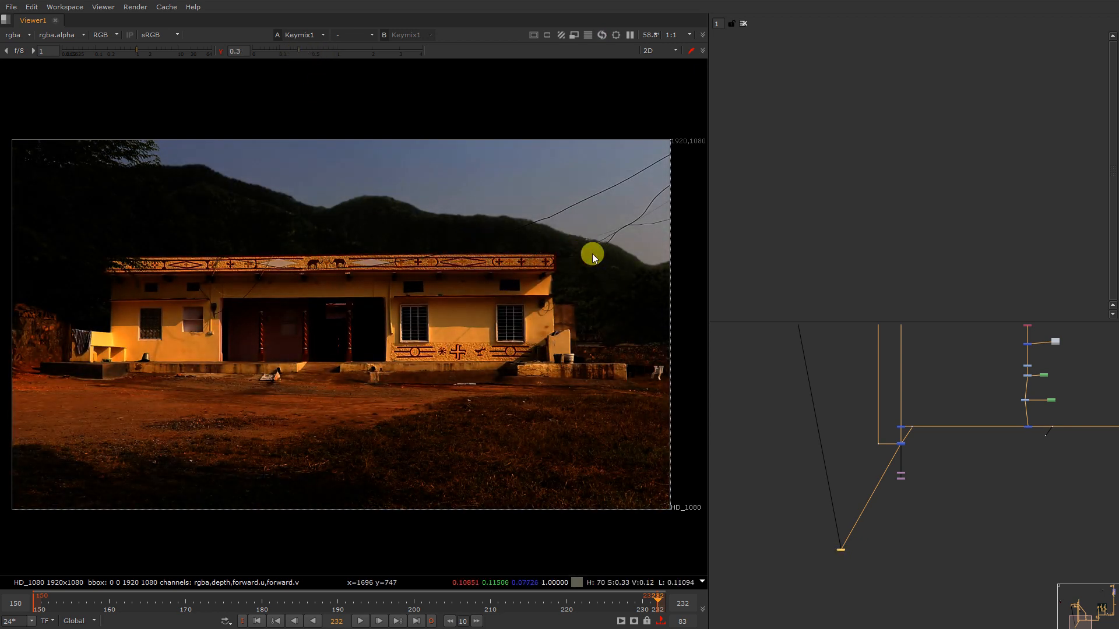
left_click(222, 52)
key("o")
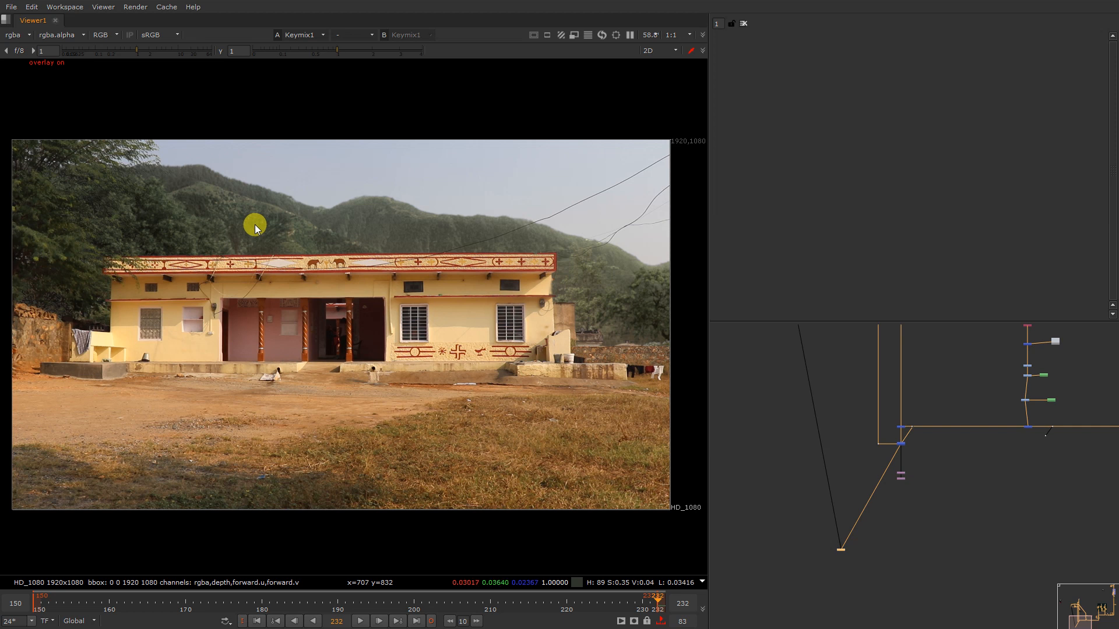
Step: View the reformatted green forest valley photo from its source branch
scroll(1038, 454, "down", 6)
middle_click_drag(1037, 420, 916, 492)
middle_click_drag(1047, 393, 929, 442)
scroll(902, 370, "up", 5)
scroll(898, 369, "up", 3)
left_click_drag(879, 361, 985, 407)
key("1")
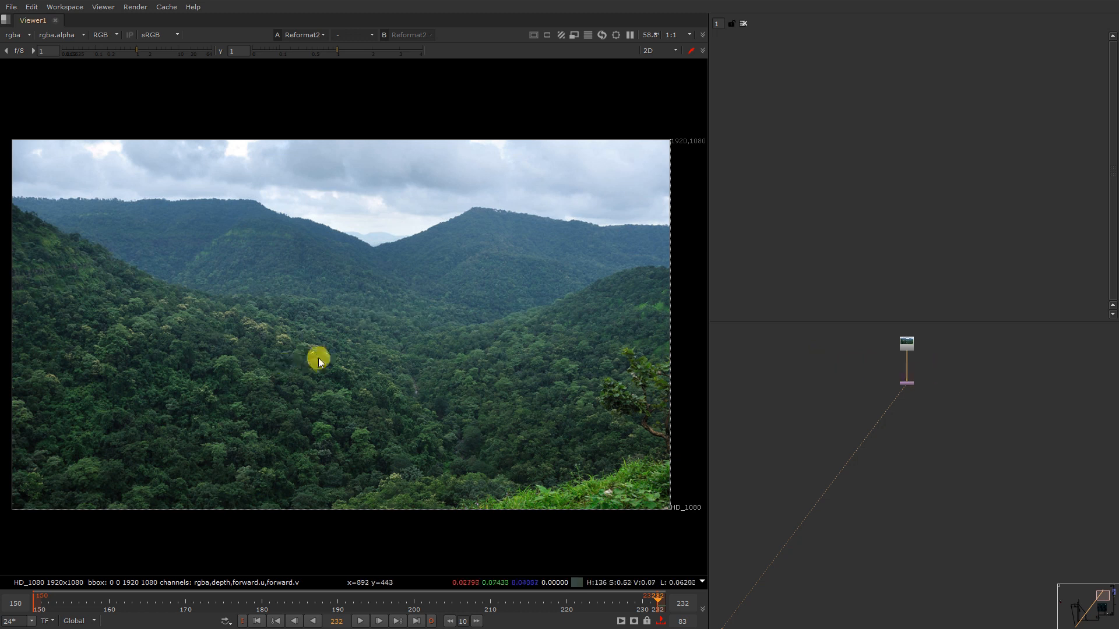
Step: View the blue-sky mountain photo and compare it with the forest valley photo in the viewer
scroll(318, 357, "down", 3)
scroll(1096, 429, "down", 7)
middle_click_drag(1051, 406, 858, 462)
scroll(932, 429, "up", 10)
left_click(962, 437)
key("1")
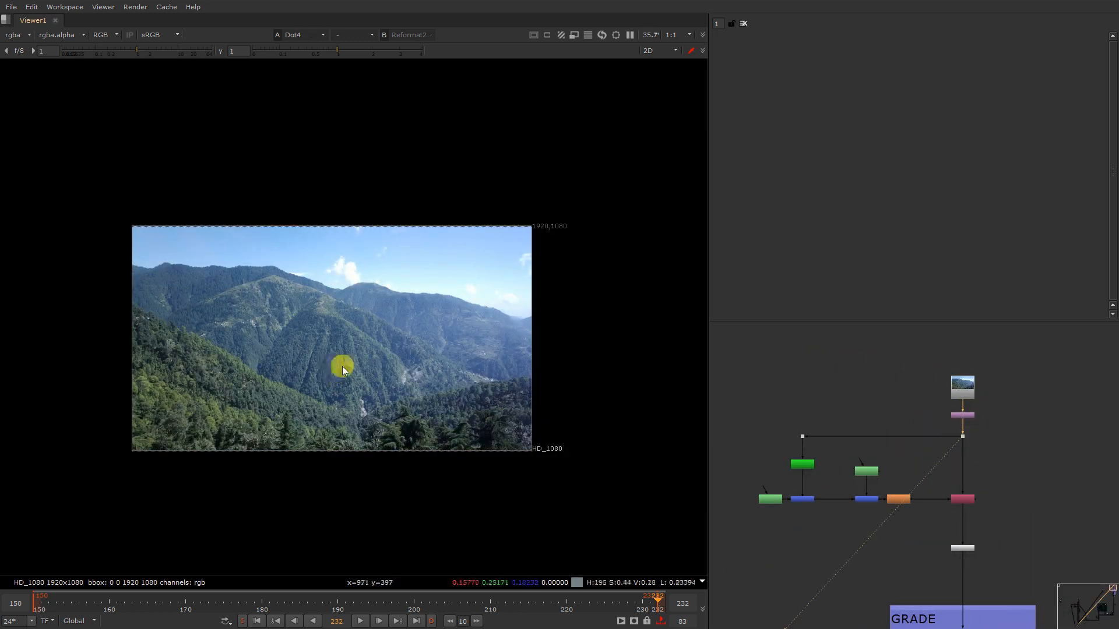
key("2")
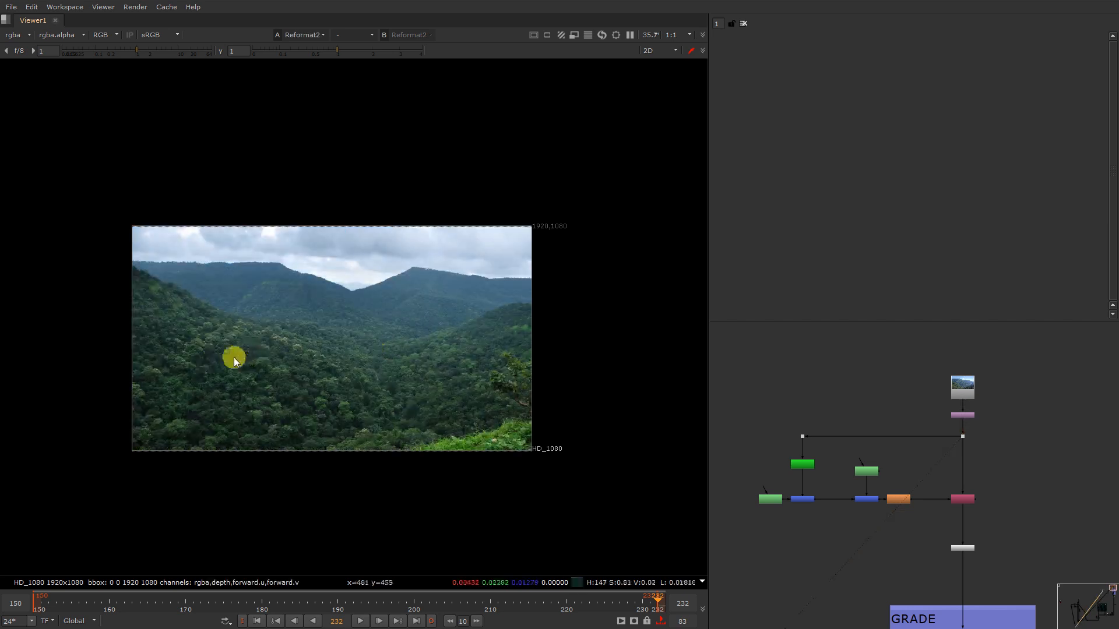
key("1")
scroll(274, 393, "up", 4)
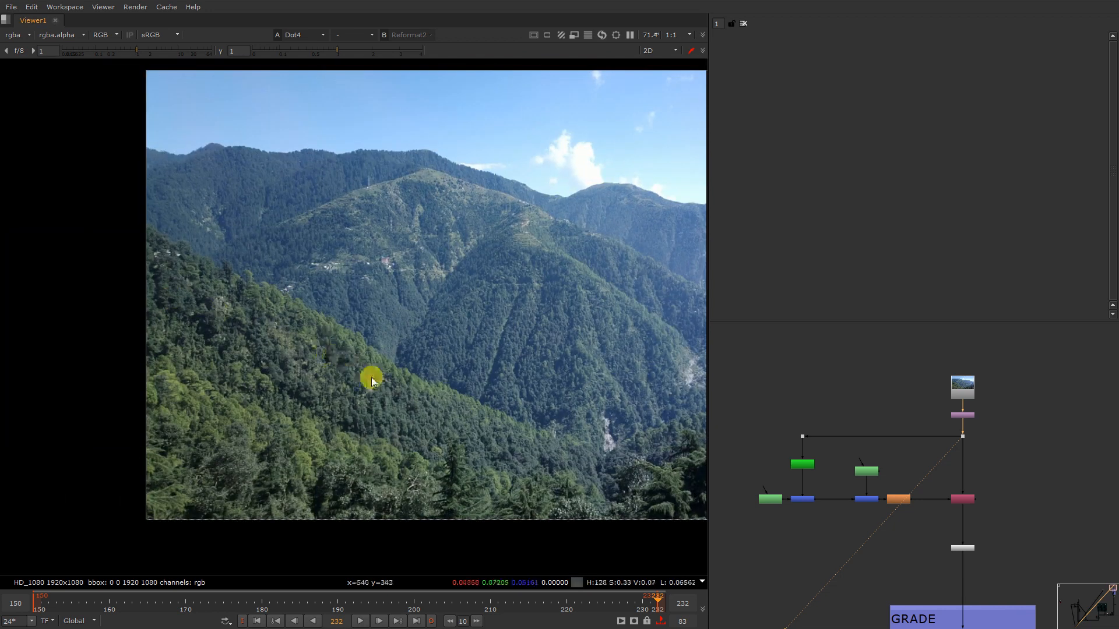
key("2")
key("1")
Step: Duplicate the blue-sky mountain photo's Read and Reformat nodes into the empty area beside the GRADE branch and view the copy
scroll(1002, 399, "down", 3)
left_click_drag(1013, 359, 970, 398)
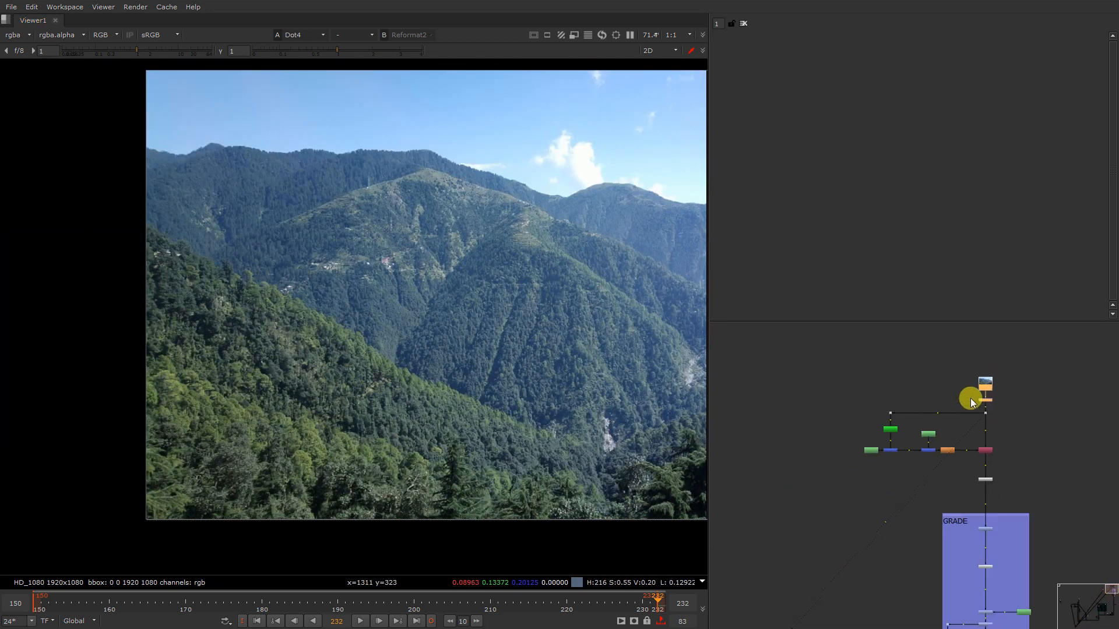
key("ctrl+c")
scroll(970, 399, "down", 5)
scroll(924, 445, "up", 2)
middle_click_drag(883, 462, 904, 403)
key("ctrl+v")
scroll(889, 429, "up", 1)
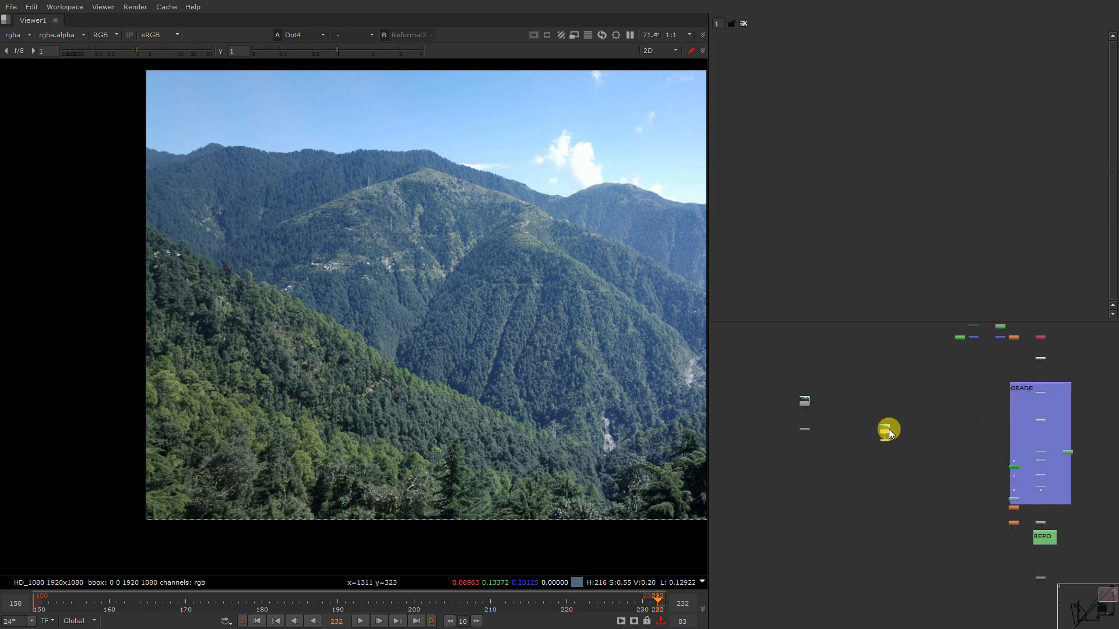
scroll(889, 430, "up", 2)
scroll(899, 429, "down", 4)
scroll(895, 445, "up", 5)
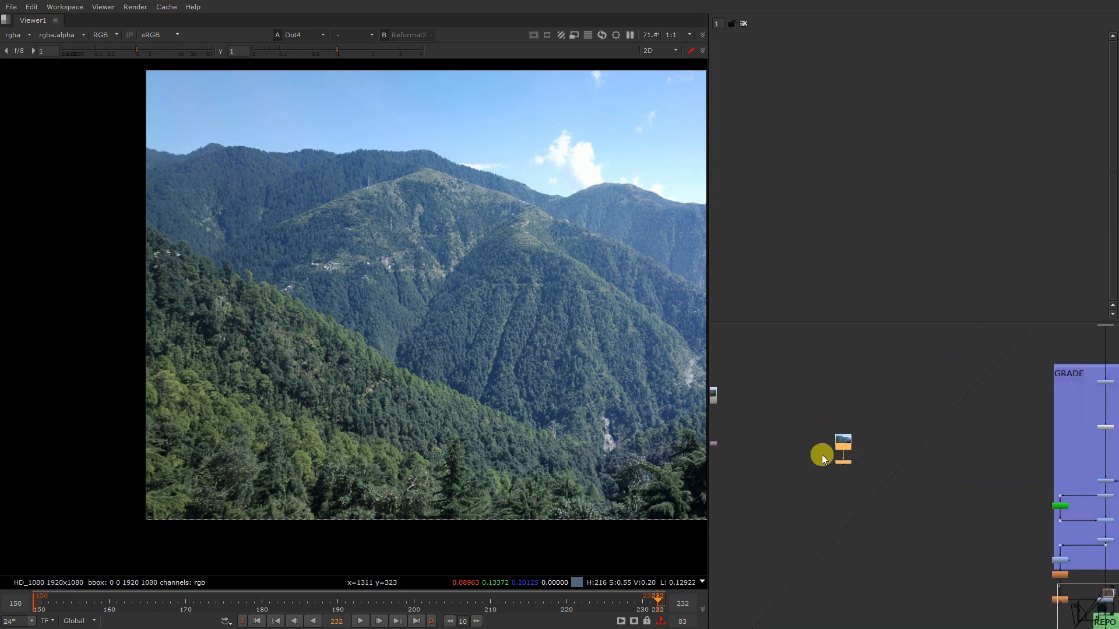
left_click_drag(901, 481, 901, 481)
key("1")
scroll(885, 462, "down", 3)
middle_click_drag(1043, 437, 962, 418)
scroll(962, 418, "up", 3)
left_click_drag(971, 360, 966, 408)
key("ctrl+z")
left_click(988, 367)
scroll(913, 382, "up", 1)
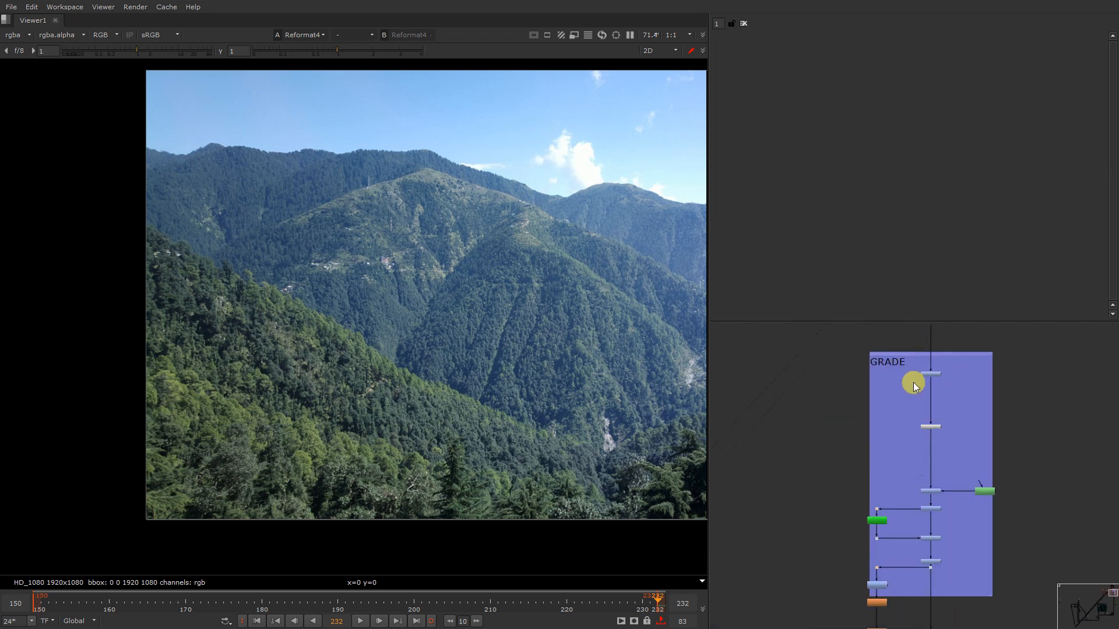
Step: Add a Roto node beside the duplicated mountain photo and start a Bezier along the upper edge of the foreground forest slope
scroll(923, 381, "down", 7)
scroll(871, 402, "up", 3)
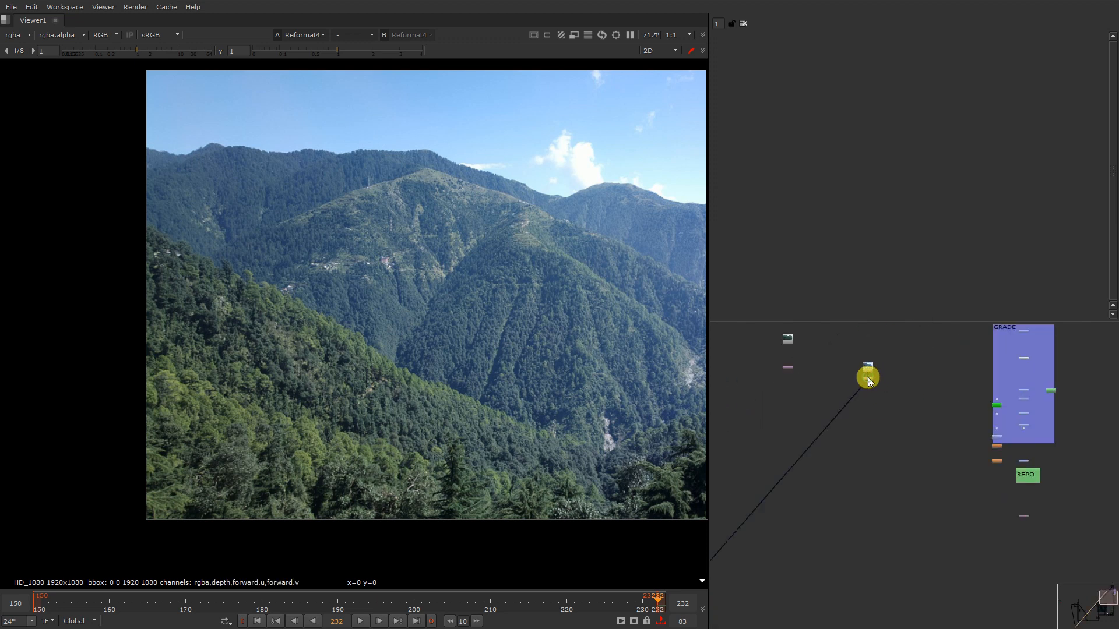
scroll(870, 381, "up", 5)
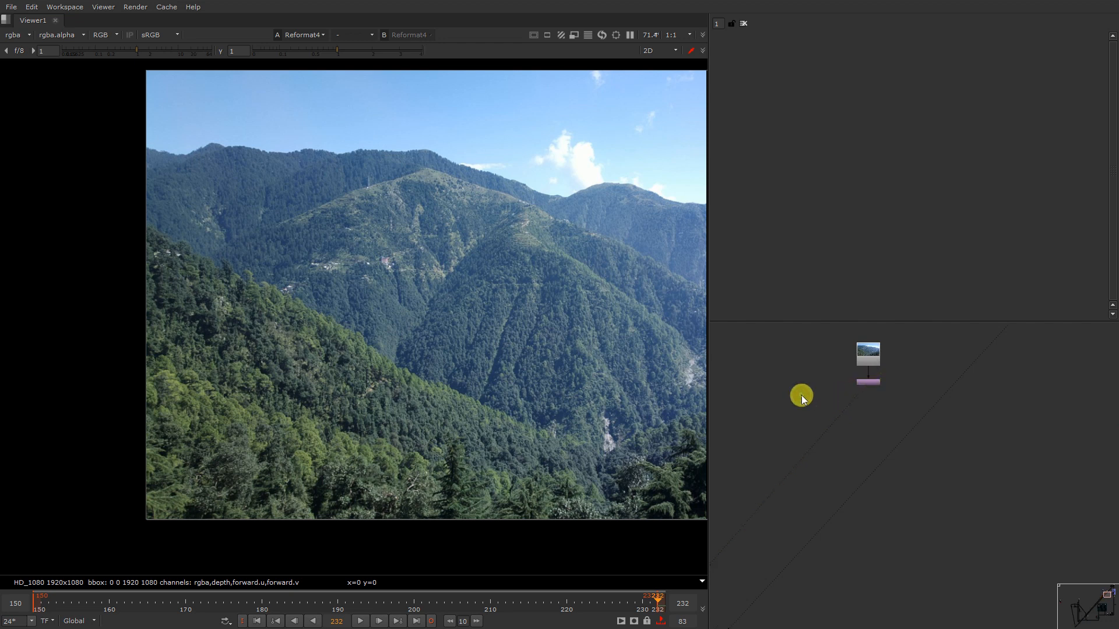
key("o")
scroll(147, 234, "up", 4)
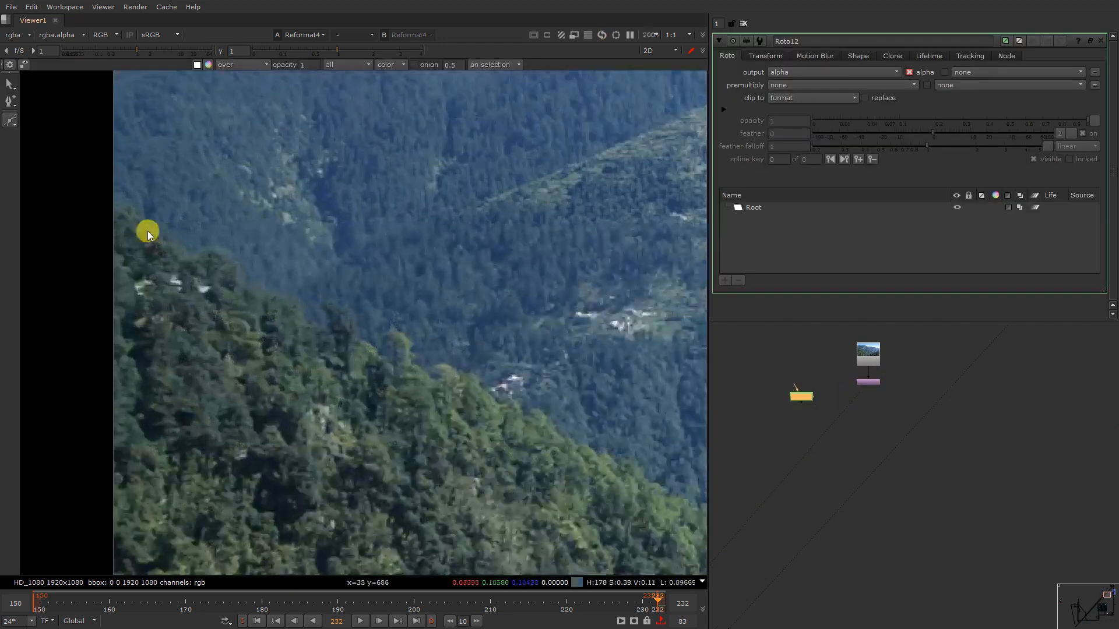
scroll(142, 230, "up", 3)
right_click(99, 219)
left_click(99, 219)
left_click(123, 278)
left_click(138, 259)
key("o")
left_click(90, 243)
left_click(151, 296)
Step: Continue the Bezier down the tree line where the foreground forest slope meets the distant mountains
scroll(171, 308, "down", 4)
middle_click_drag(262, 405, 193, 262)
left_click(234, 246)
left_click(277, 271)
scroll(351, 312, "down", 1)
middle_click_drag(410, 342, 249, 276)
left_click(253, 276)
left_click(291, 298)
left_click(330, 314)
left_click(383, 342)
left_click(406, 391)
Step: Close the Bezier around the foreground forest through its lower trees and outer edge, and adjust its upper corner point
middle_click_drag(273, 331, 585, 398)
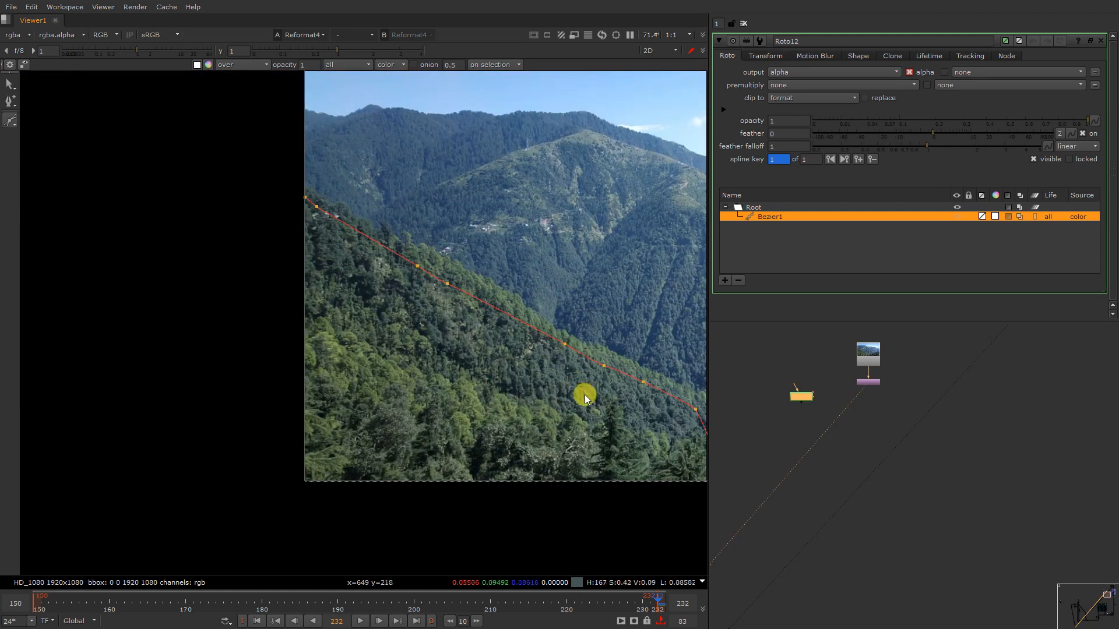
left_click(594, 415)
left_click(576, 442)
left_click(494, 454)
left_click(443, 460)
left_click(375, 455)
left_click(333, 437)
left_click(317, 385)
left_click(315, 281)
left_click(306, 197)
left_click_drag(310, 205, 320, 210)
scroll(958, 405, "down", 1)
scroll(888, 403, "up", 3)
Step: Copy the roto's alpha into the duplicated mountain photo and premultiply the result with a Premult node
left_click(889, 400)
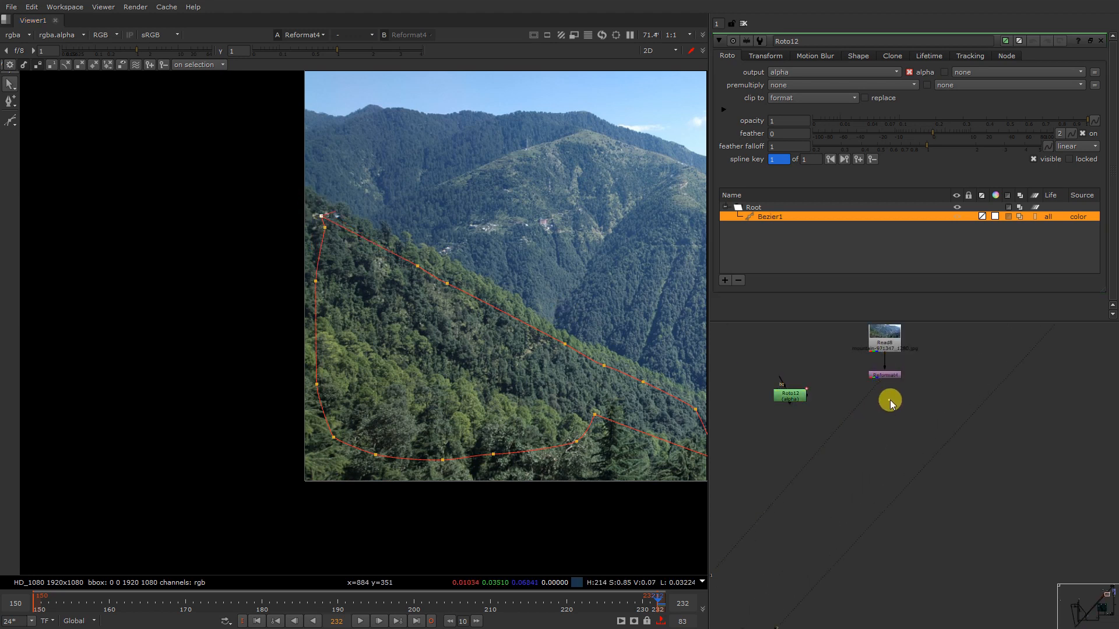
key("k")
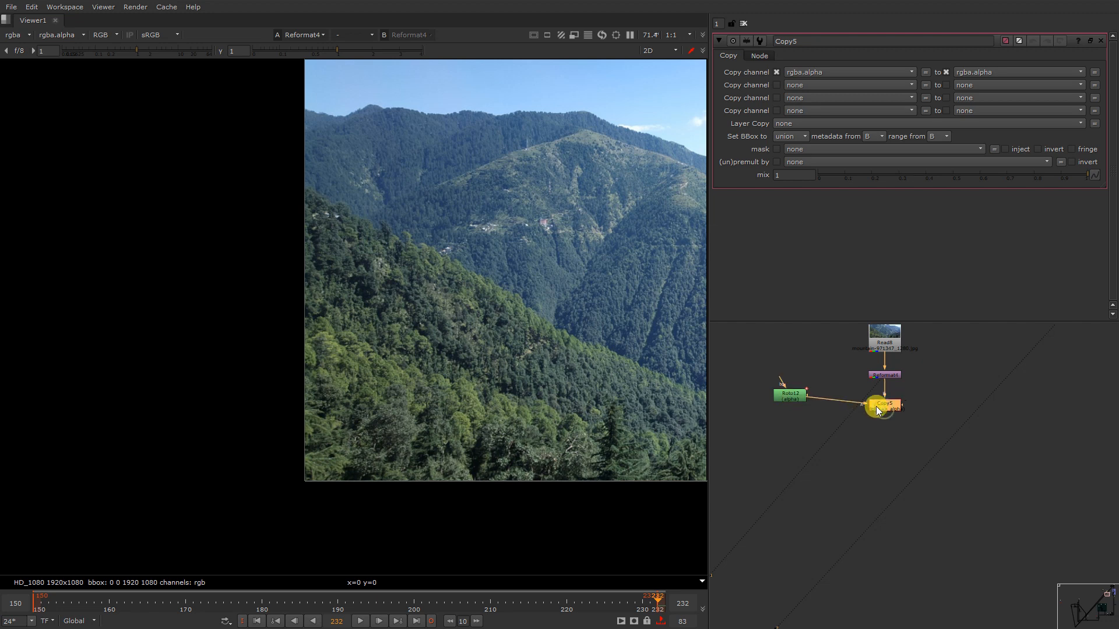
key("Tab")
type("premult")
key("Return")
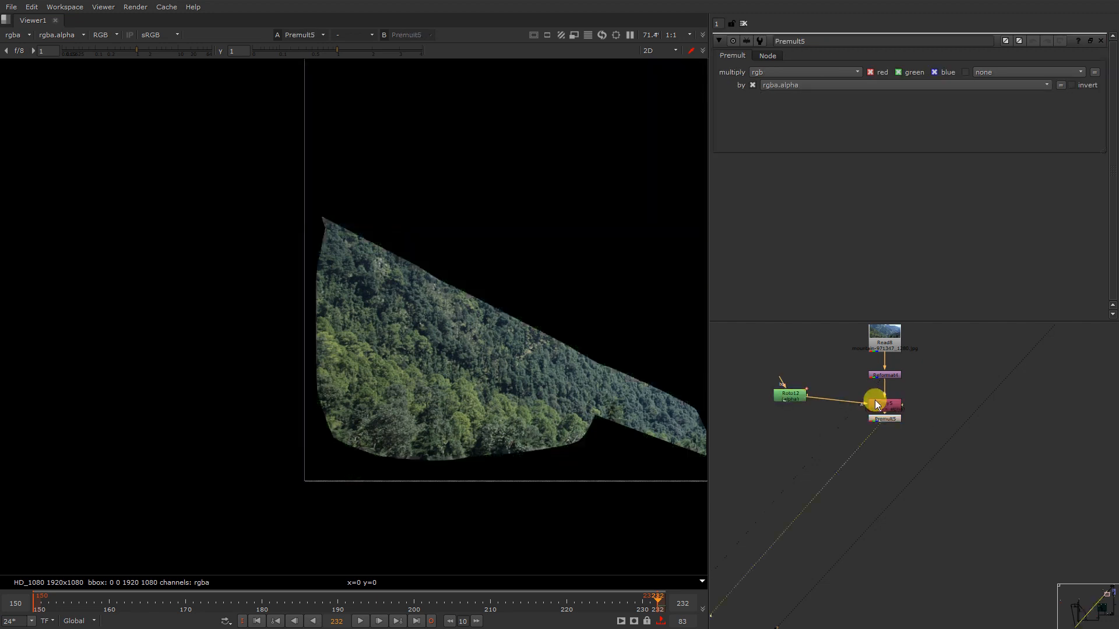
Step: Move the REPO backdrop and its node farther down the main branch to open a gap below the GRADE section
scroll(926, 386, "down", 5)
middle_click_drag(987, 396, 910, 394)
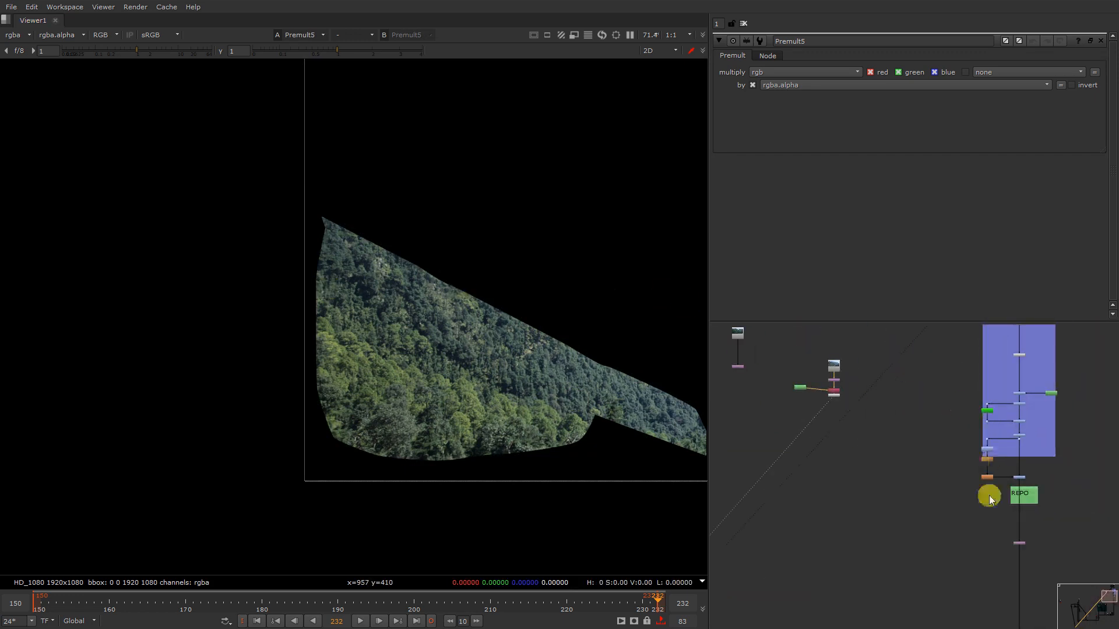
middle_click_drag(1014, 533, 966, 429)
scroll(967, 429, "up", 2)
left_click(975, 442)
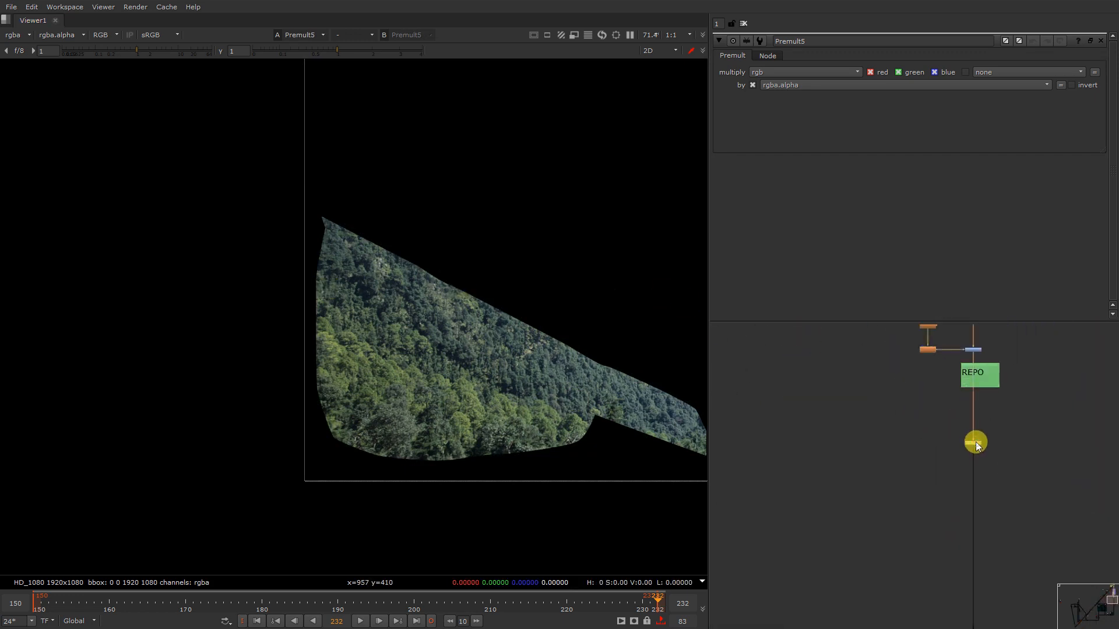
left_click(985, 364)
left_click_drag(994, 365, 987, 424)
scroll(986, 425, "down", 4)
scroll(985, 426, "up", 5)
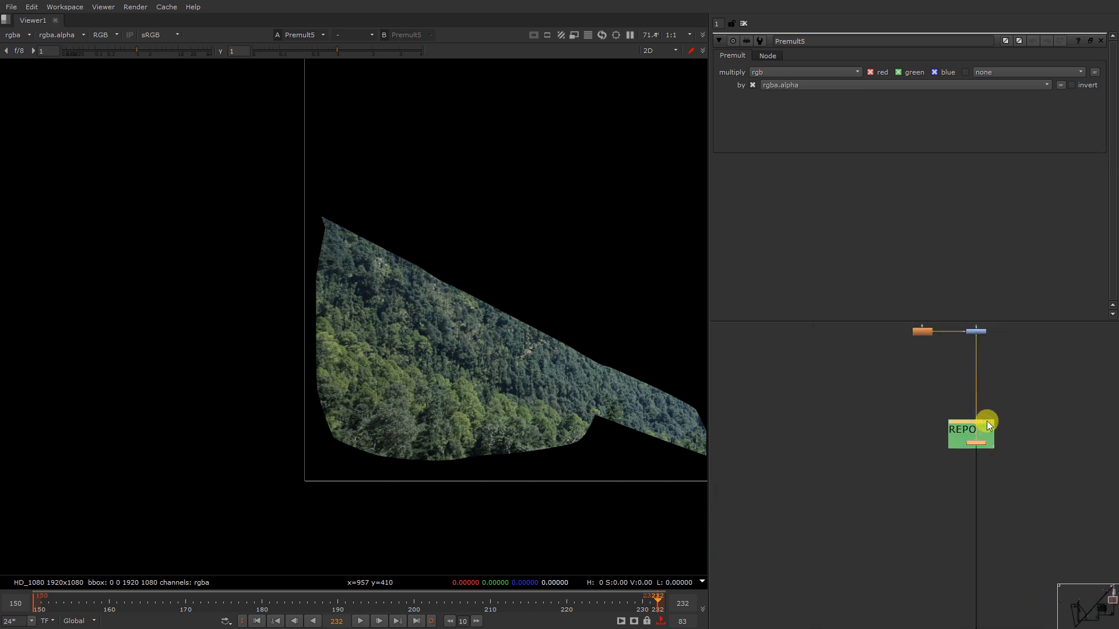
scroll(985, 437, "down", 3)
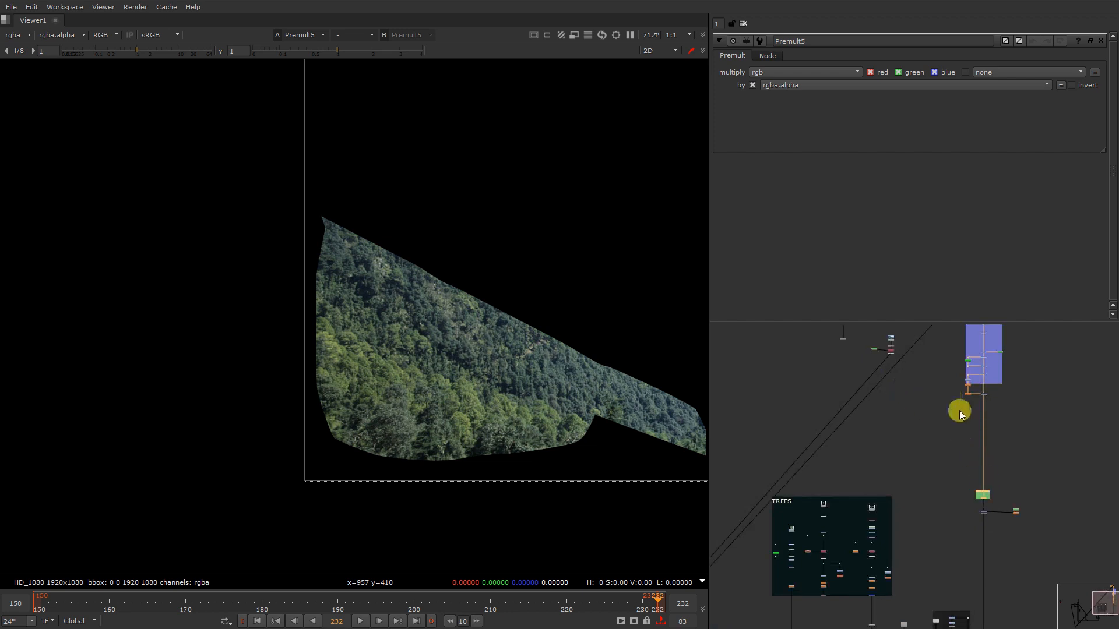
scroll(962, 408, "up", 3)
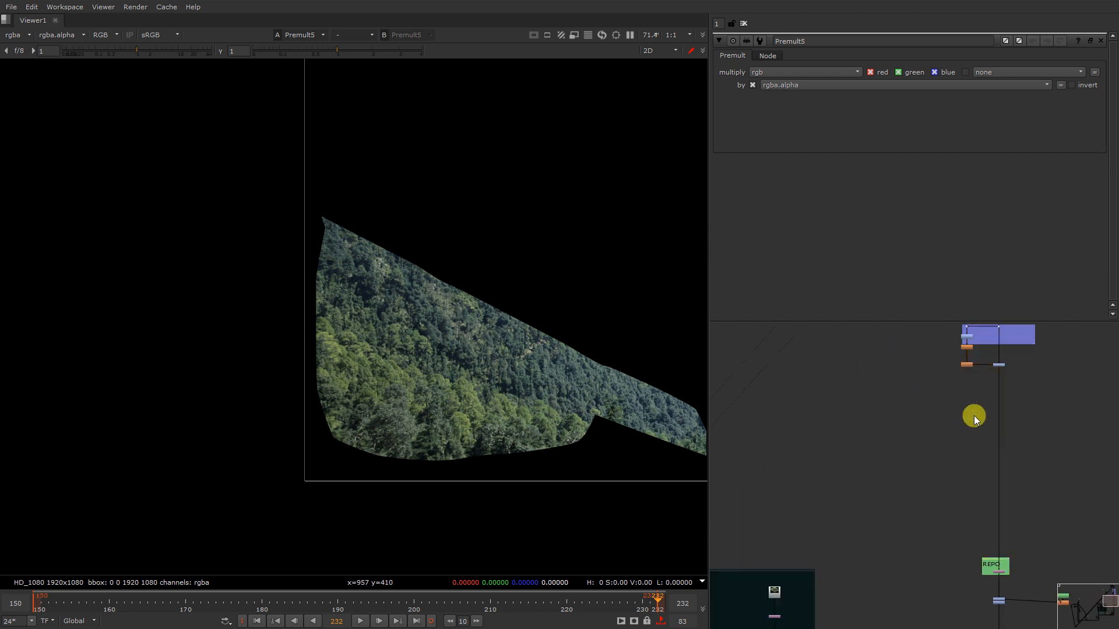
Step: Insert a Merge node with the over operation into the main branch between the GRADE section and the REPO backdrop
key("m")
left_click_drag(976, 420, 996, 424)
scroll(996, 396, "down", 2)
middle_click_drag(984, 372, 950, 410)
scroll(964, 515, "up", 6)
left_click_drag(978, 449, 979, 460)
scroll(911, 433, "down", 3)
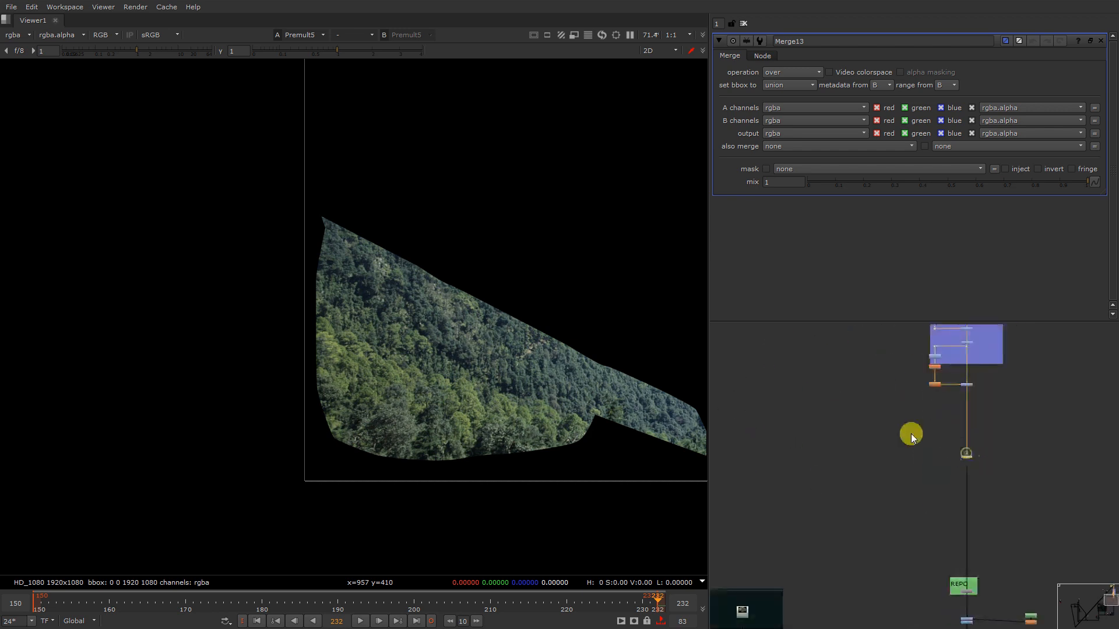
Step: Connect the premultiplied forest cutout to the new Merge node's A input and view the merged result
scroll(862, 376, "down", 4)
scroll(807, 377, "up", 3)
left_click_drag(825, 334, 881, 488)
scroll(1038, 468, "up", 3)
left_click_drag(972, 435, 893, 482)
key("1")
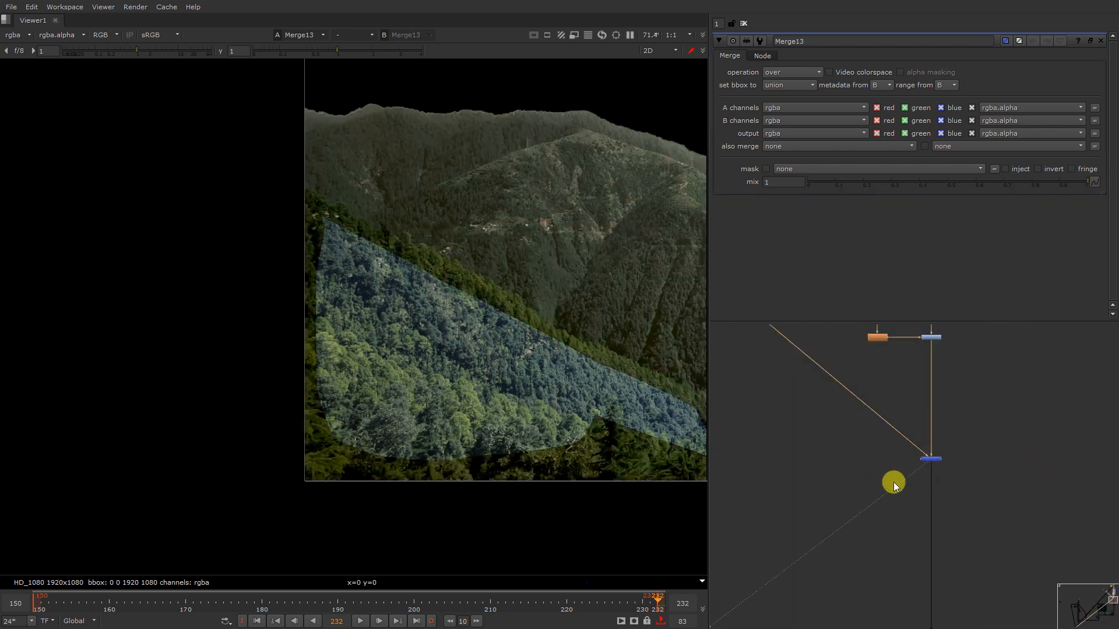
scroll(873, 482, "down", 3)
middle_click_drag(847, 433, 882, 506)
scroll(967, 544, "up", 3)
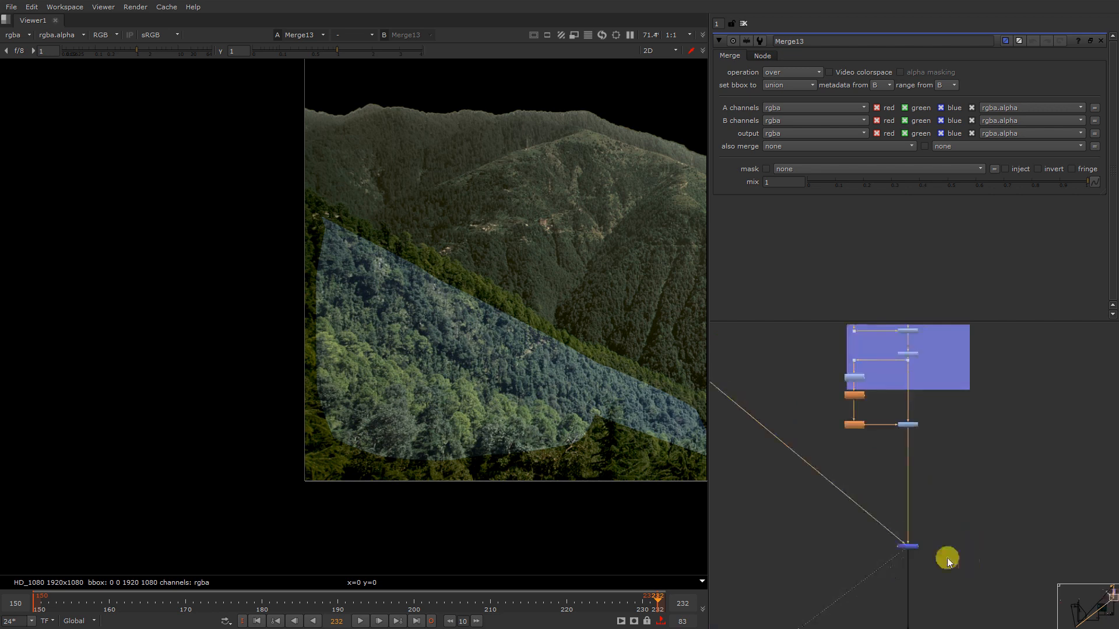
Step: Compare the composite with the new Merge node disabled and enabled
left_click(913, 545)
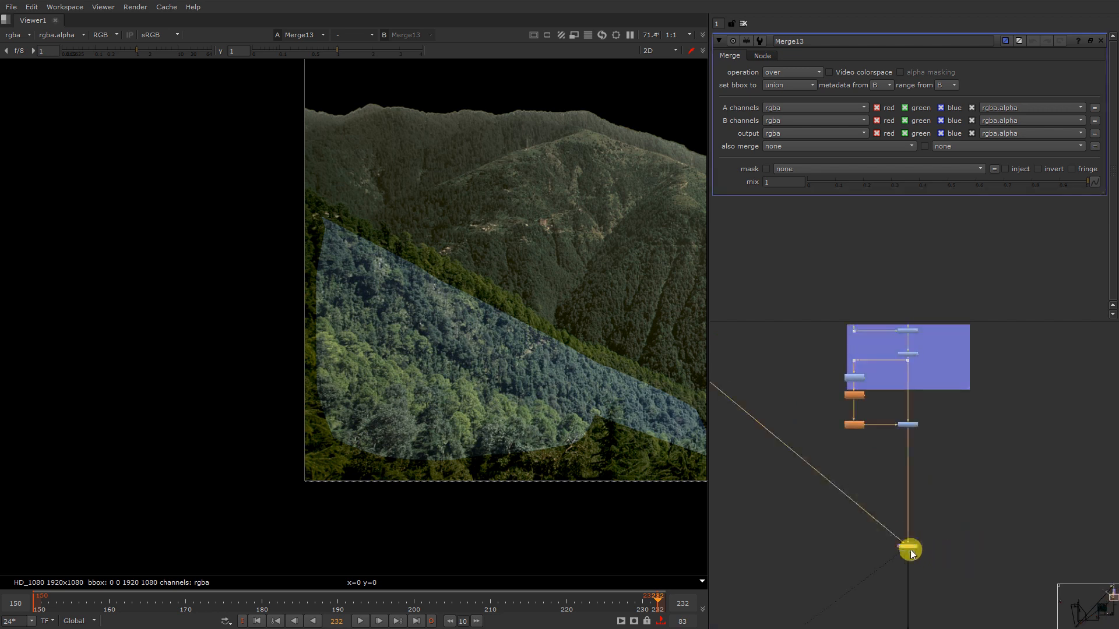
key("d")
key("d")
key("d")
key("d")
Step: Enable auto alpha on the duplicated mountain photo's Read node and view the premultiplied forest cutout
scroll(919, 494, "down", 3)
scroll(822, 430, "down", 1)
middle_click_drag(775, 376, 915, 453)
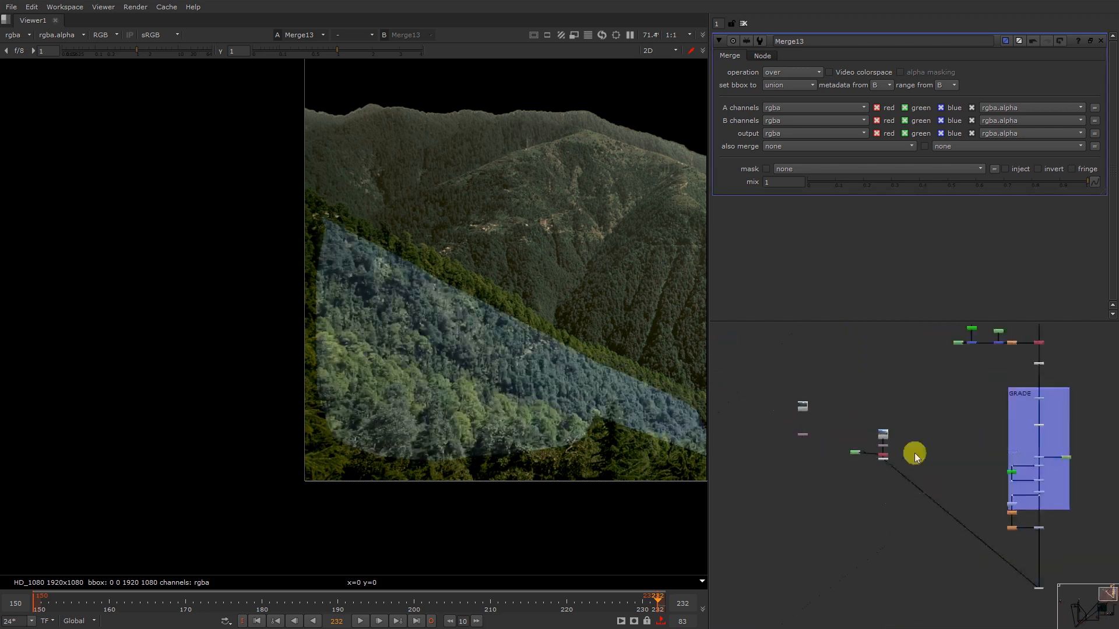
scroll(898, 448, "up", 6)
double_click(851, 392)
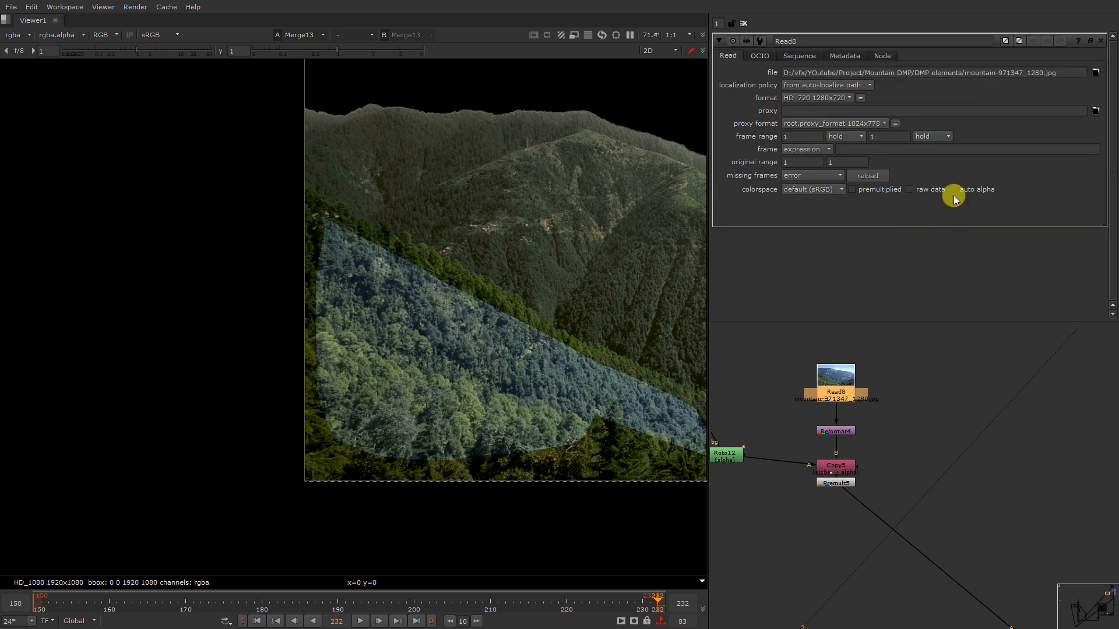
left_click(836, 483)
key("1")
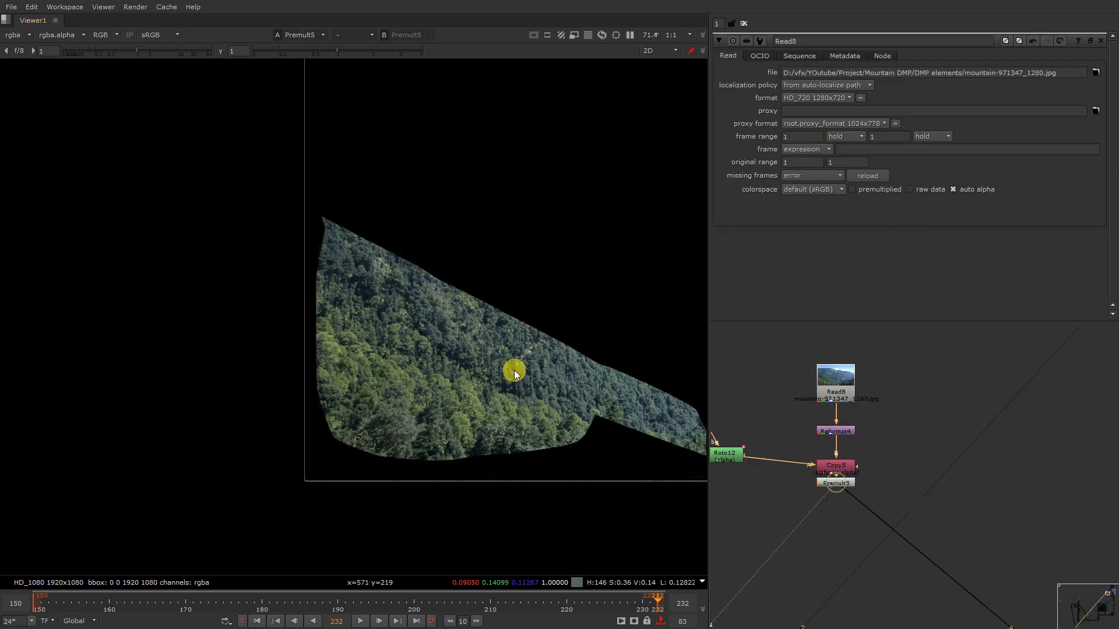
Step: View the output of the Merge node that combines the forest cutout with the graded mountains
scroll(927, 534, "down", 3)
middle_click_drag(928, 534, 798, 373)
scroll(930, 480, "up", 3)
left_click_drag(945, 467, 836, 509)
key("1")
Step: Insert a Transform node between the Premult and Merge, place its pivot at about 188, 186, and translate the cutout to about 591, 245
scroll(938, 451, "down", 4)
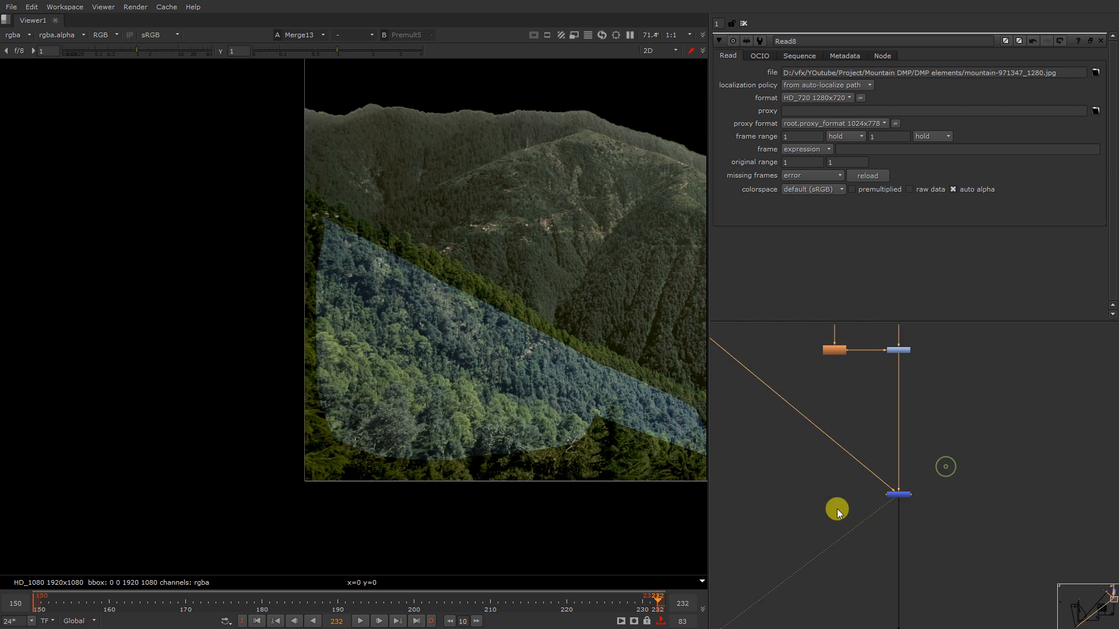
scroll(889, 440, "up", 3)
left_click(871, 398)
key("t")
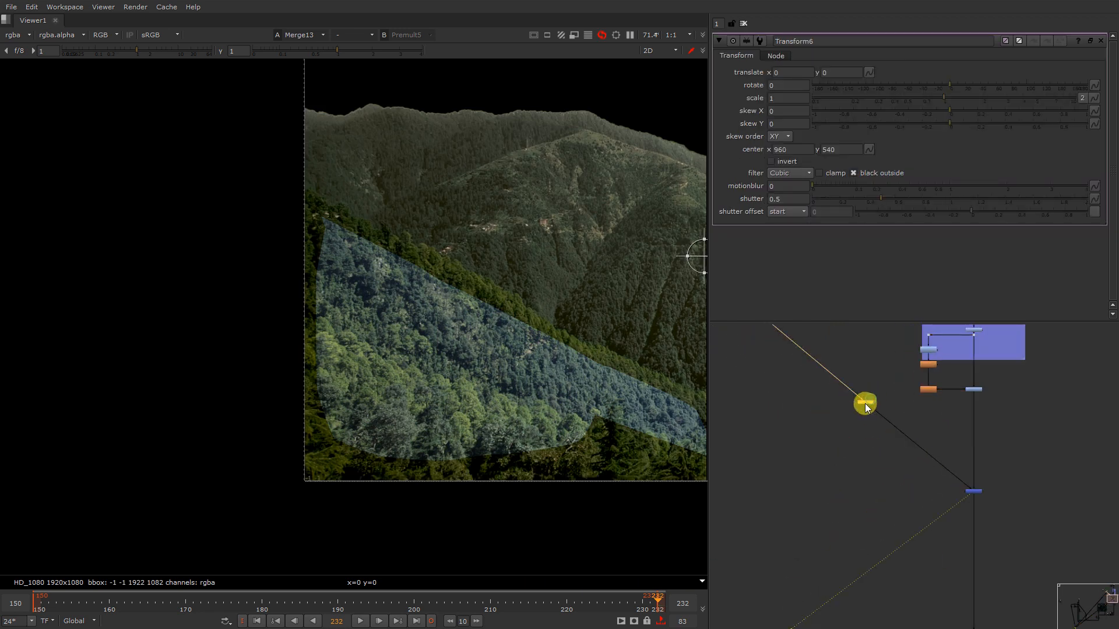
scroll(526, 246, "down", 2)
scroll(526, 246, "up", 1)
left_click_drag(506, 233, 470, 273, "ctrl")
scroll(427, 275, "up", 3)
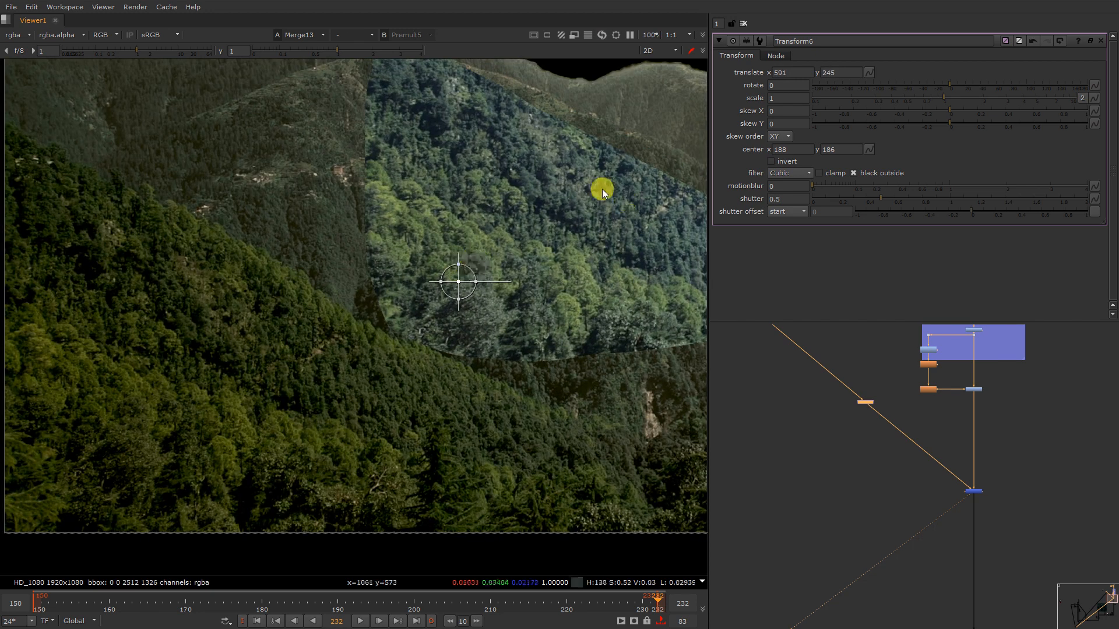
Step: Scale the forest cutout uniformly to 0.83 and reposition it to about translate x 582, y 276
scroll(414, 185, "down", 5)
scroll(470, 180, "up", 3)
right_click(443, 150)
left_click(447, 164)
left_click(401, 190)
key("o")
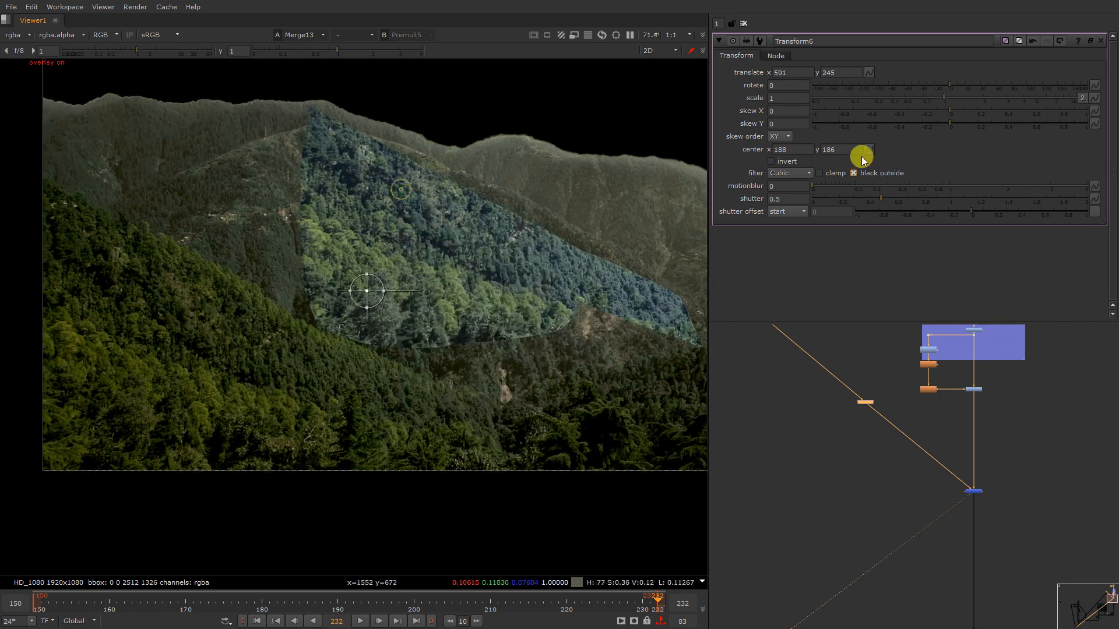
mouse_move(938, 100)
left_mouse_down()
mouse_move(919, 98)
mouse_move(932, 101)
left_mouse_up()
scroll(228, 258, "up", 2)
left_click_drag(418, 306, 426, 271)
left_click_drag(425, 283, 424, 319)
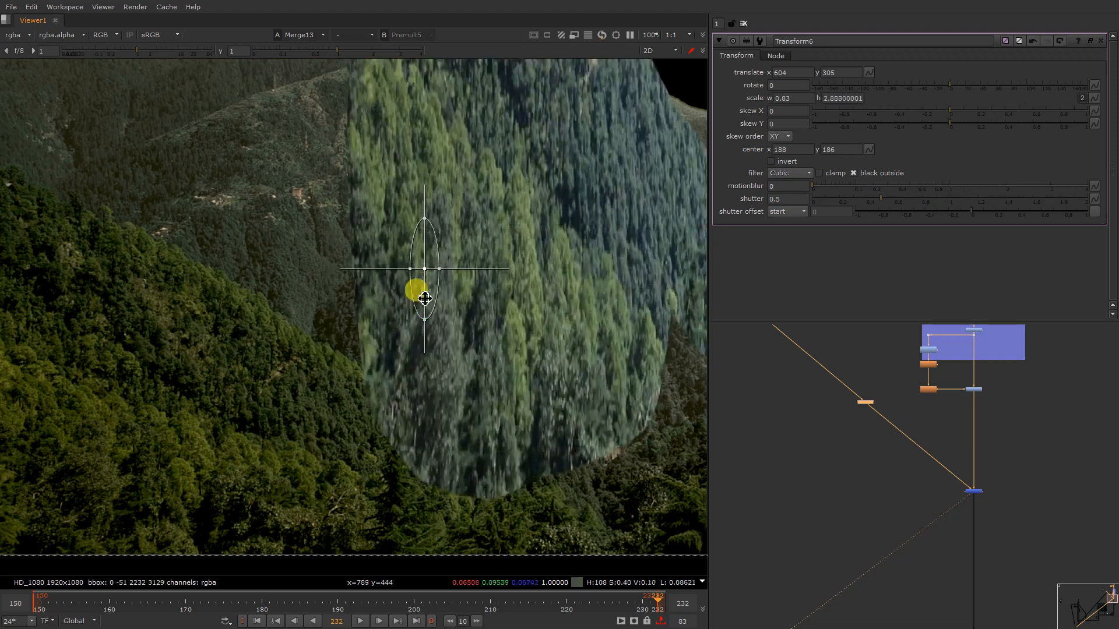
key("ctrl+z")
mouse_move(424, 272)
left_mouse_down()
mouse_move(407, 294)
mouse_move(415, 288)
left_mouse_up()
key("q")
Step: View the Crop node at the end of the main branch to examine the forest slope behind the house
scroll(981, 434, "down", 6)
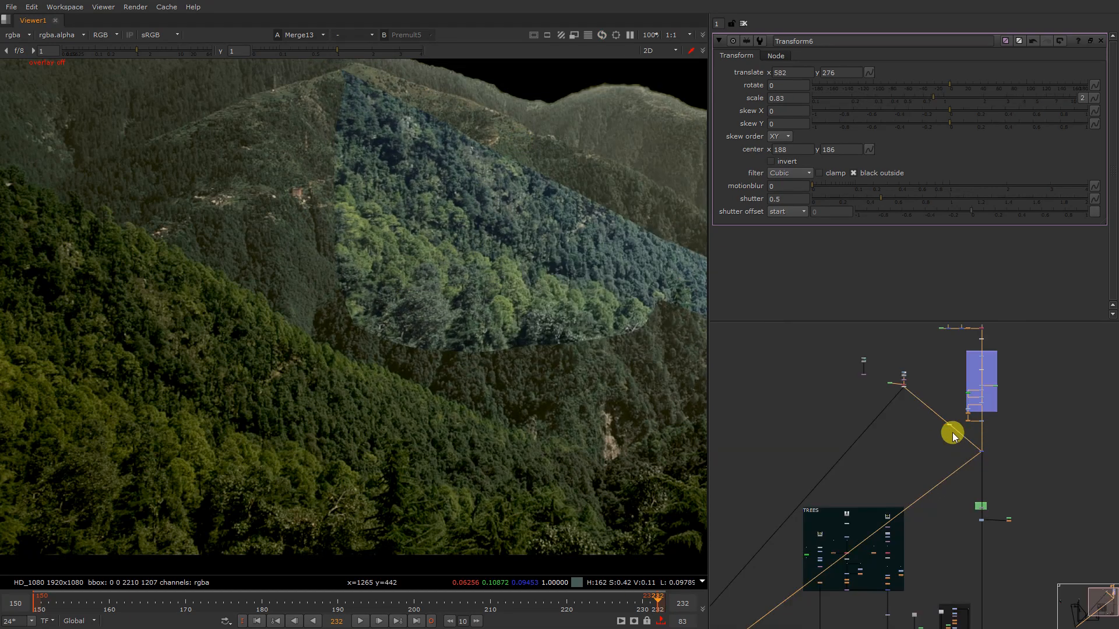
scroll(961, 435, "down", 5)
middle_click_drag(843, 534, 848, 499)
scroll(848, 493, "up", 10)
left_click(870, 456)
key("1")
key("minus")
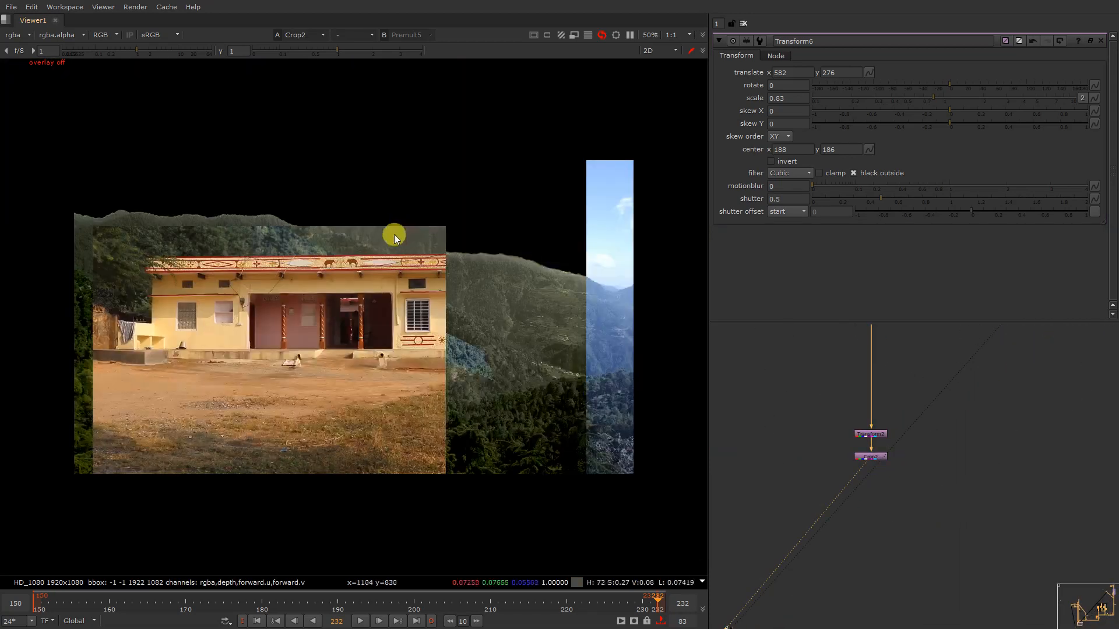
right_click(226, 206)
left_click(228, 208)
Step: Try rotating the forest cutout, undo the rotation, and move the cutout to about translate x 498, y 318
left_click_drag(298, 344, 344, 312)
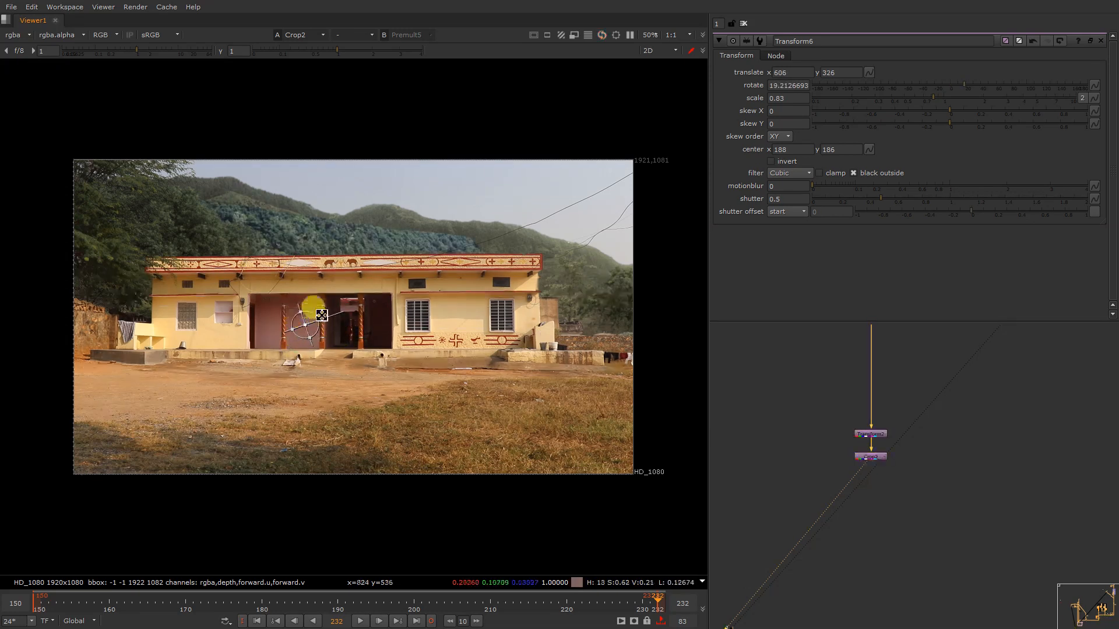
key("ctrl+z")
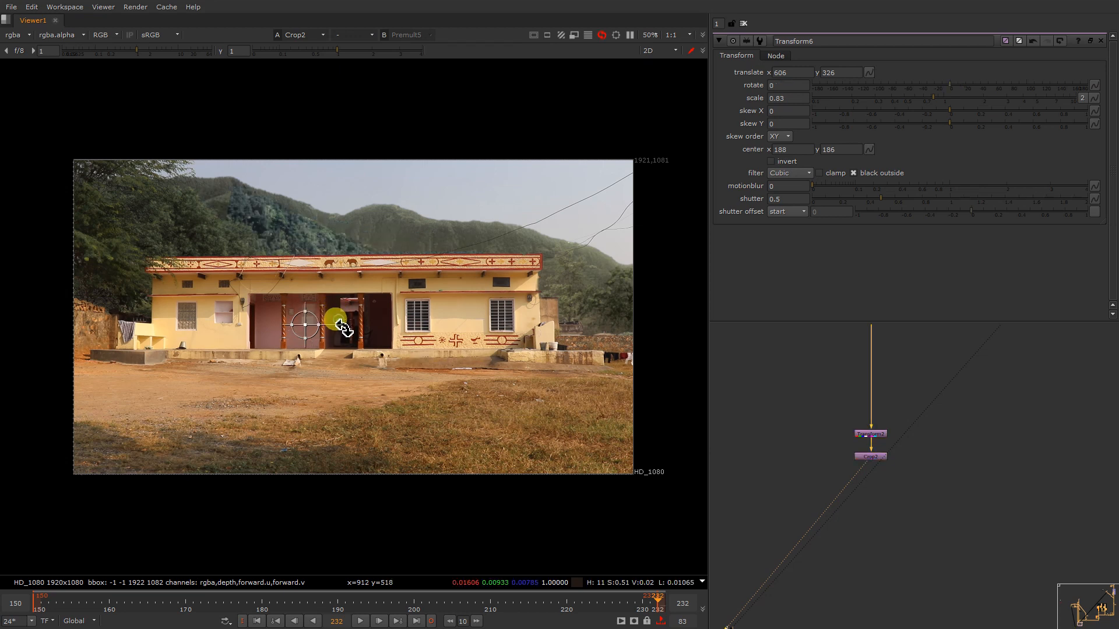
left_click_drag(305, 324, 273, 327)
key("ctrl+z")
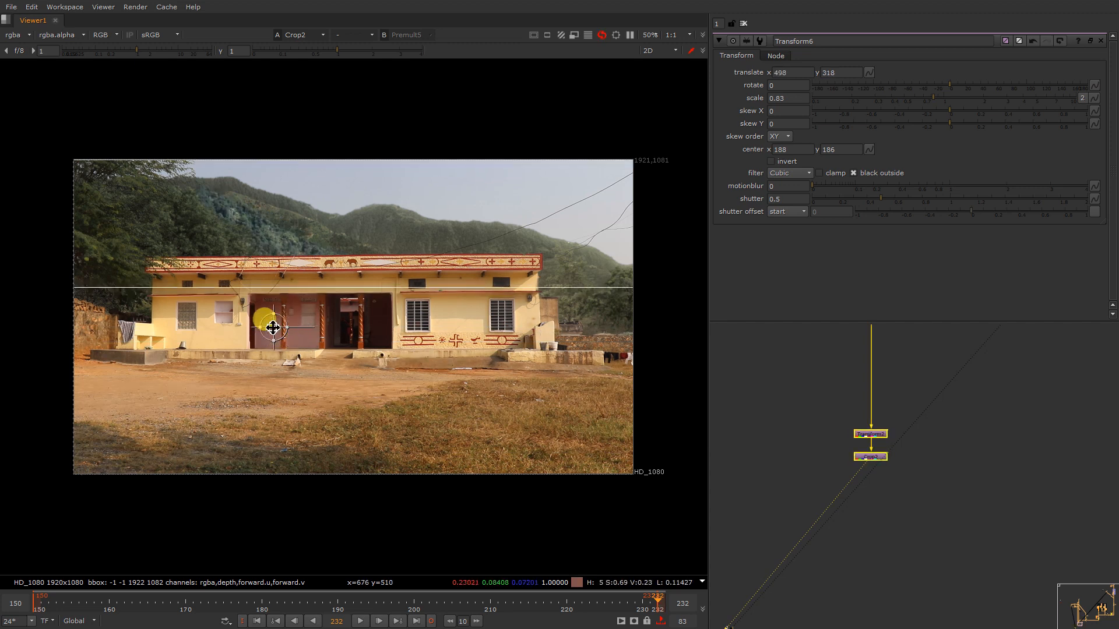
Step: Set the forest cutout's rotation to 9 degrees
left_click(781, 85)
key("BackSpace")
type("-5")
key("Return")
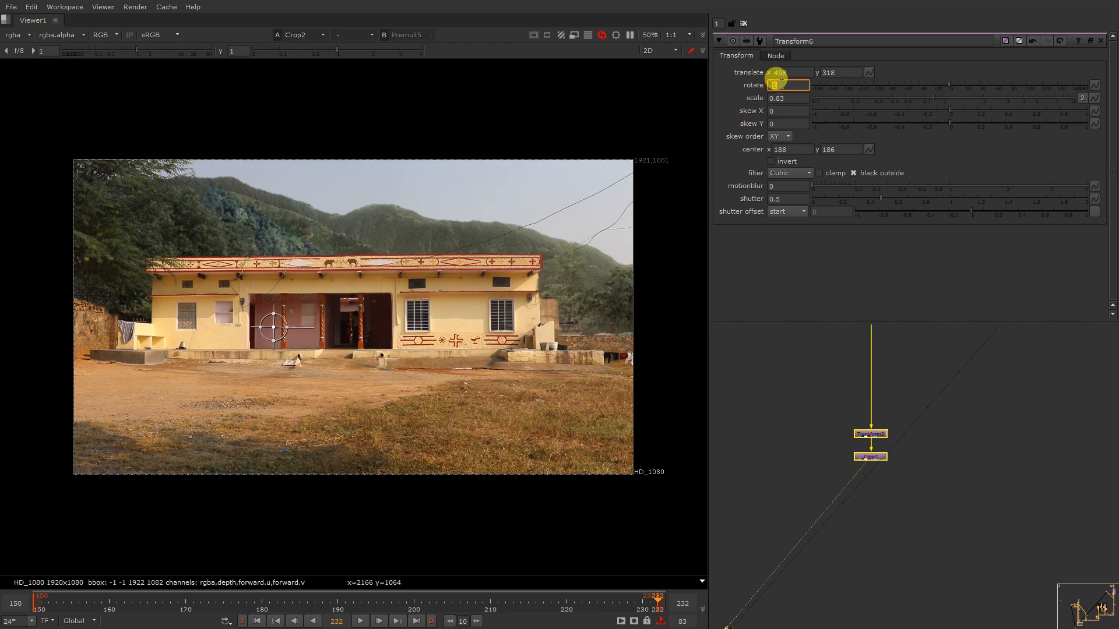
key("Up")
key("Up")
key("Up")
key("Up")
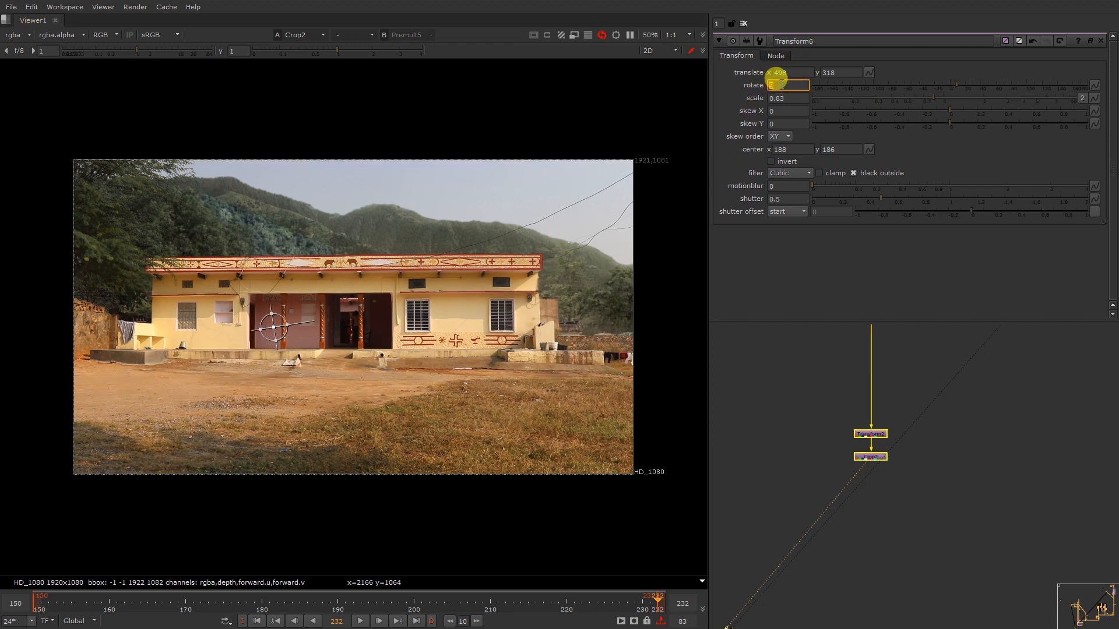
Step: Shift the forest cutout to about translate x 533, y 313 and hide the viewer overlay
scroll(279, 288, "up", 3)
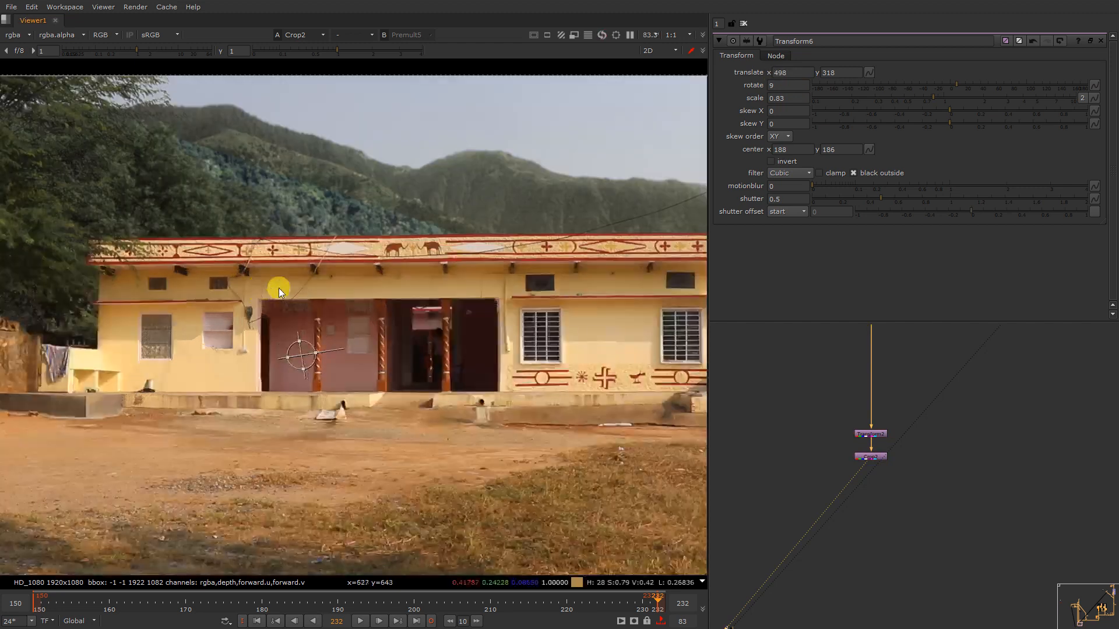
left_click_drag(304, 358, 318, 364)
key("o")
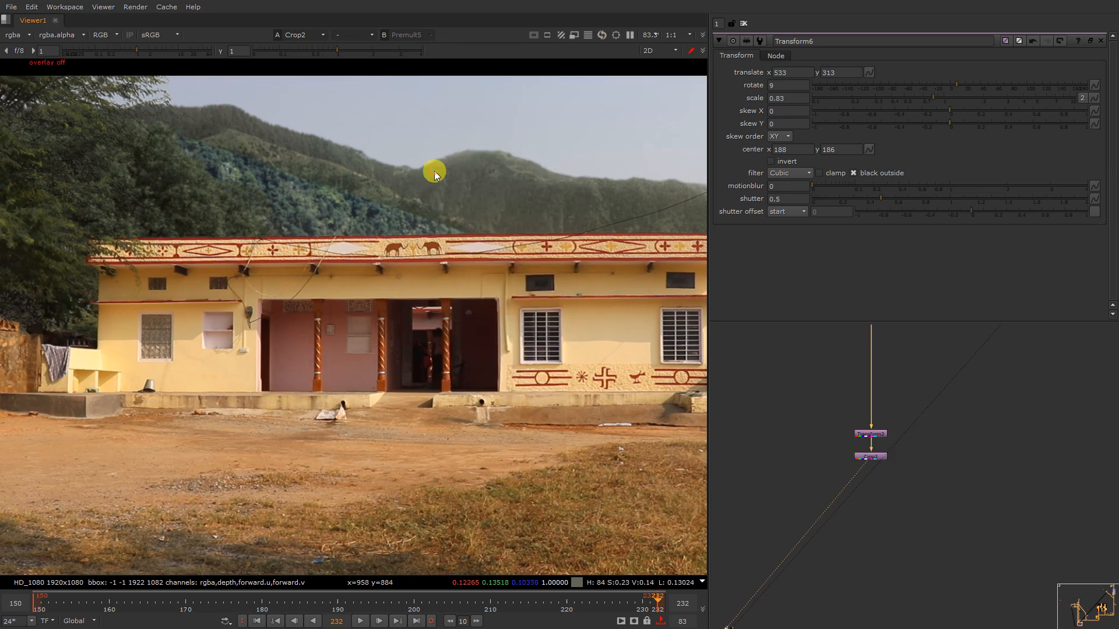
key("y")
key("y")
Step: Add a Blur node after the forest cutout's Roto and set its size to 39 to soften the matte edge
scroll(884, 367, "up", 8)
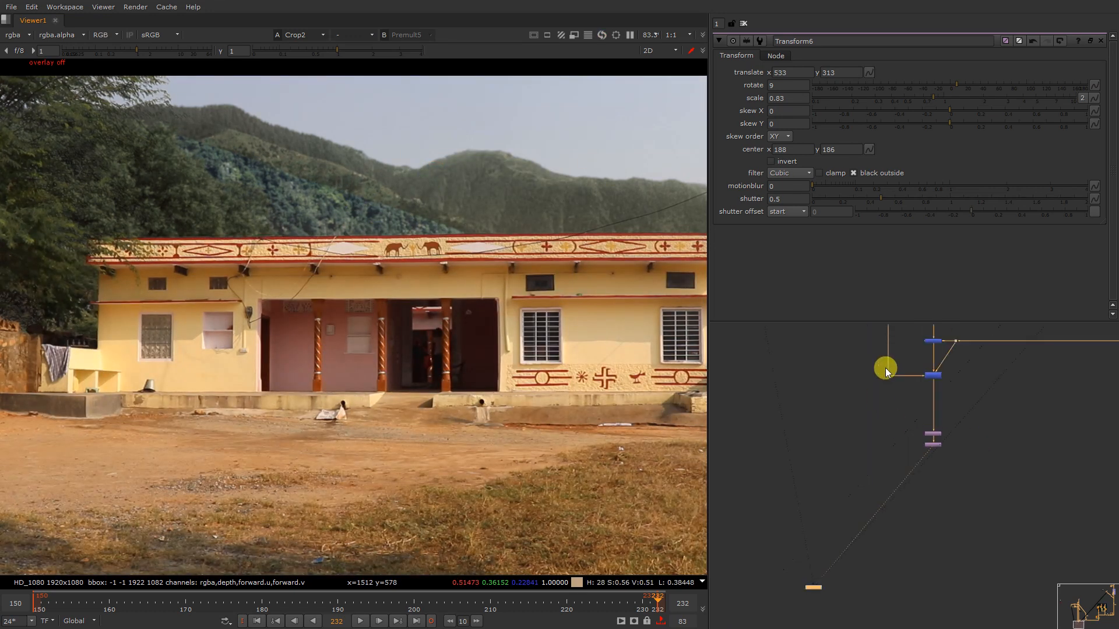
scroll(985, 413, "up", 1)
middle_click_drag(1088, 330, 960, 402)
middle_click_drag(1109, 360, 863, 582)
scroll(794, 478, "up", 8)
left_click_drag(822, 423, 797, 411)
key("b")
left_click_drag(939, 84, 956, 86)
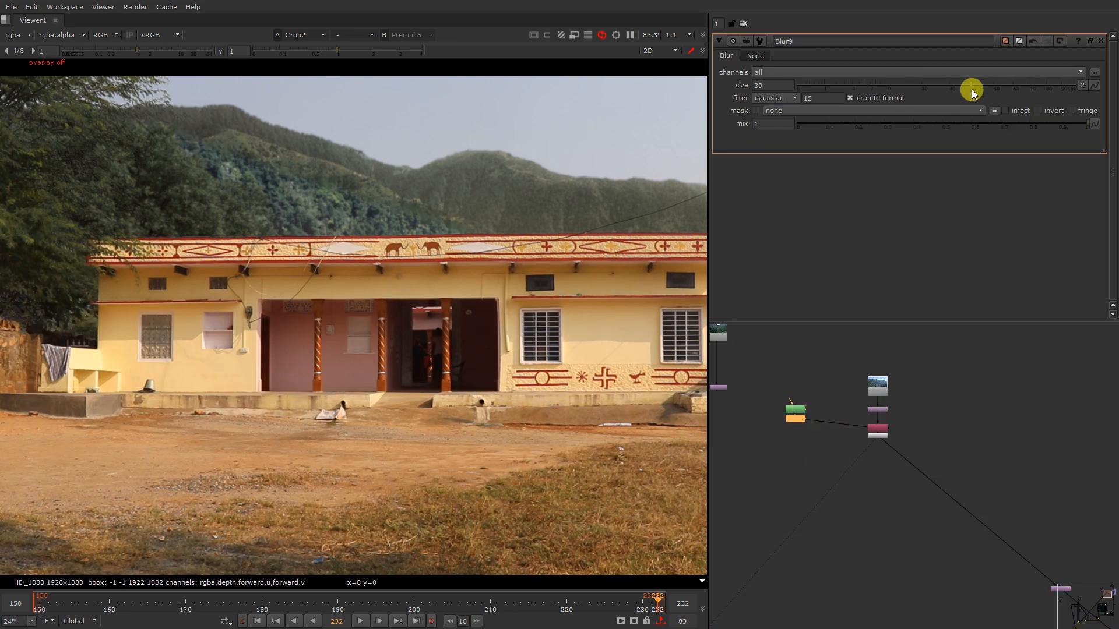
Step: Examine the blended forest slope up close in the red channel and return to full color
scroll(254, 183, "up", 4)
key("r")
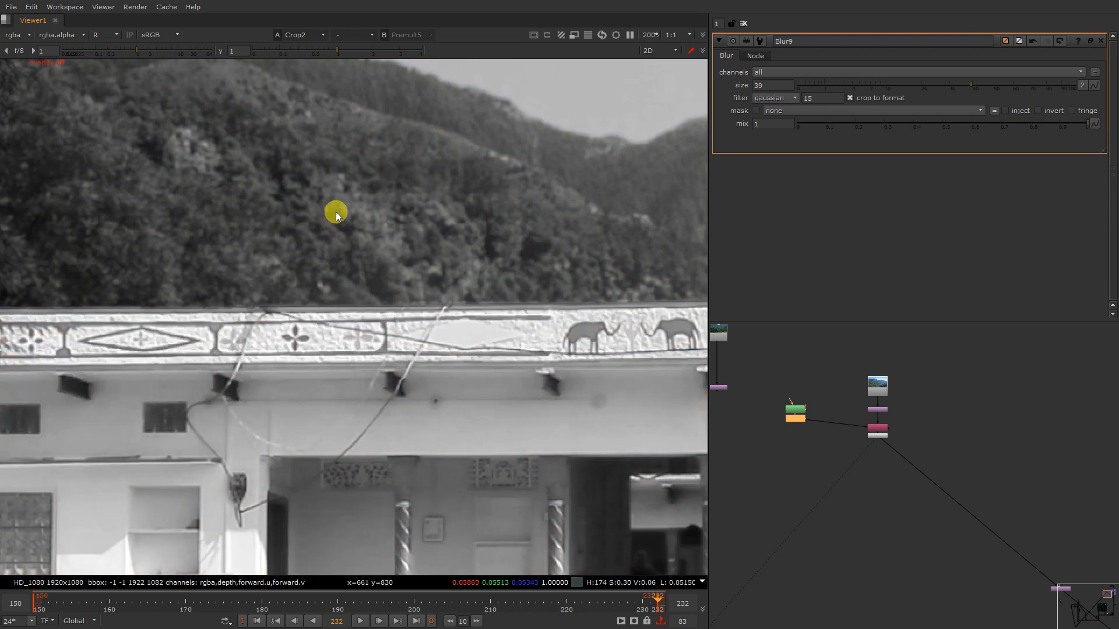
key("r")
scroll(855, 462, "down", 5)
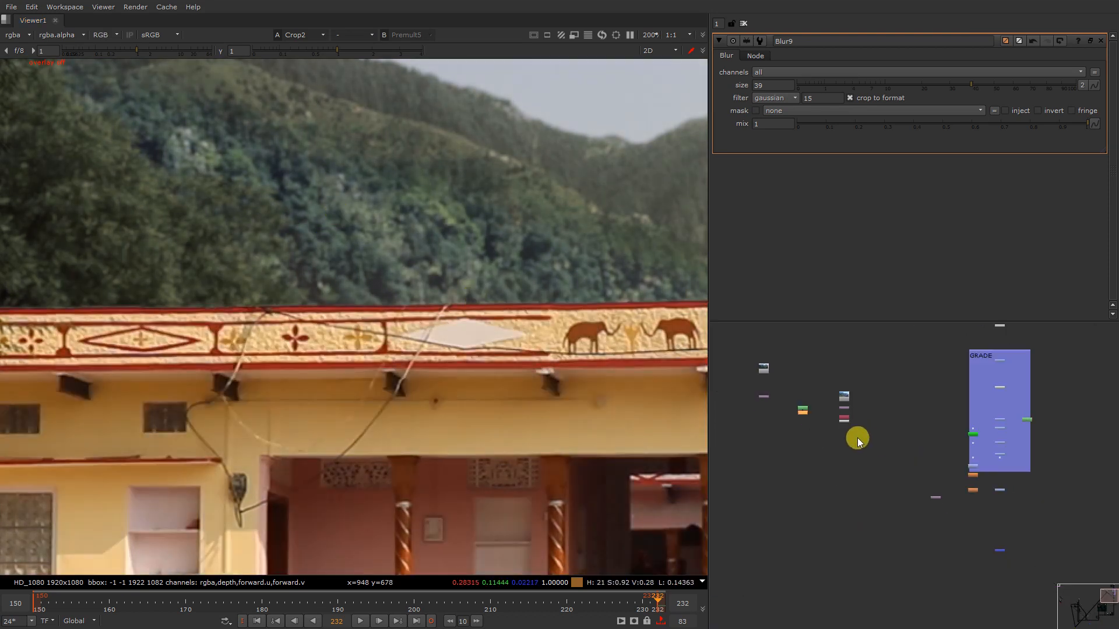
scroll(859, 421, "up", 6)
left_click(837, 414)
key("g")
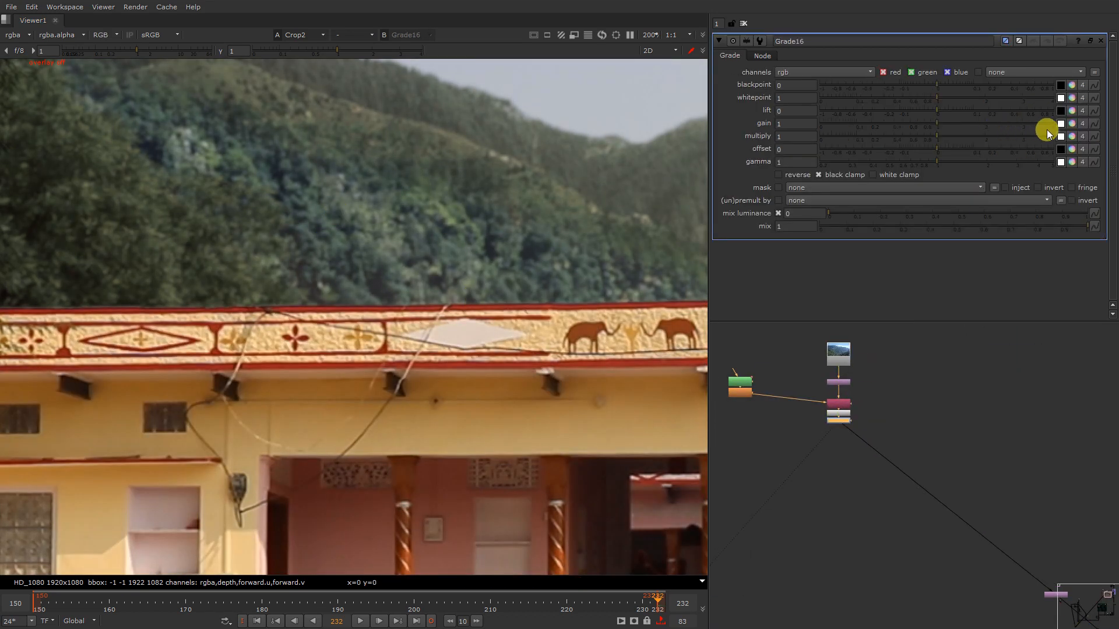
left_click(1072, 124)
scroll(847, 380, "up", 5)
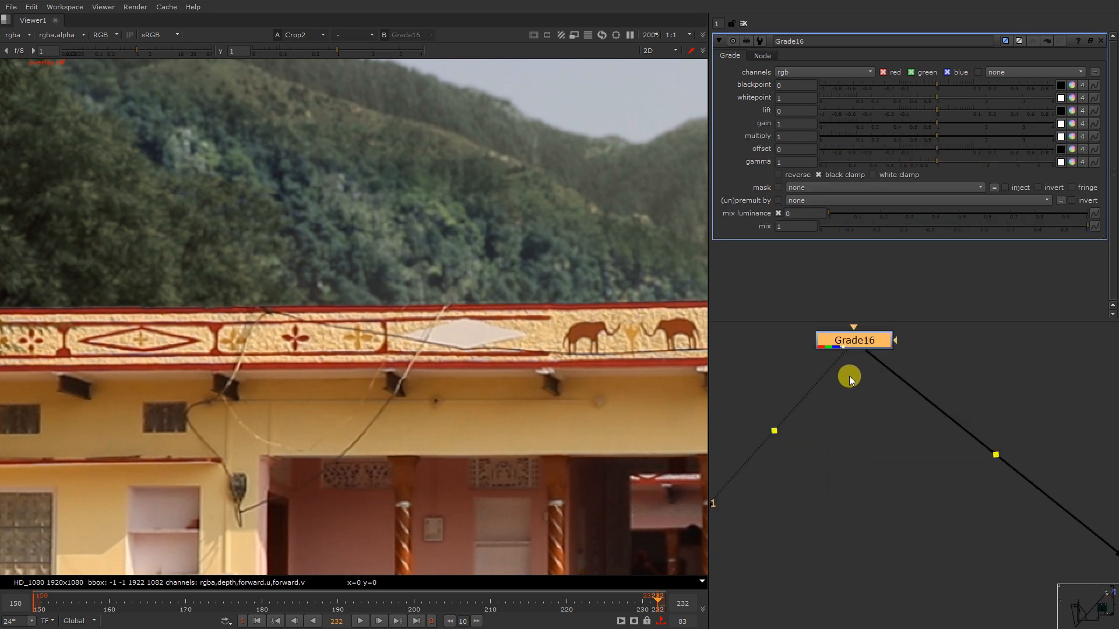
key("Delete")
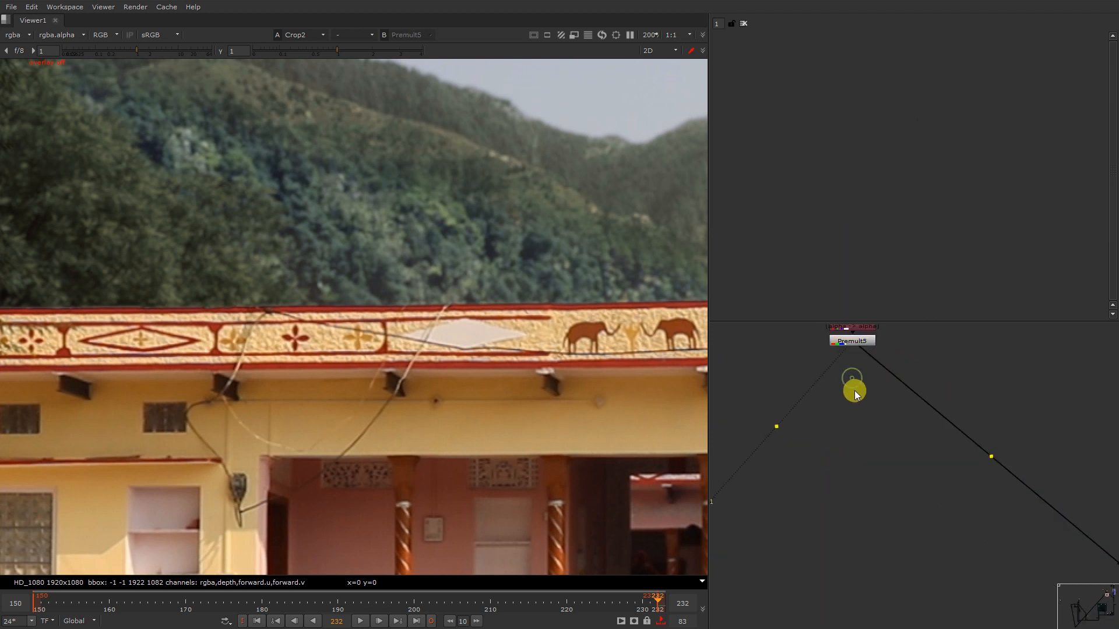
Step: Insert a ColorCorrect node after the forest cutout's Premult and lower its master saturation to 0.58
key("c")
left_click(870, 392)
left_click_drag(854, 379, 862, 451)
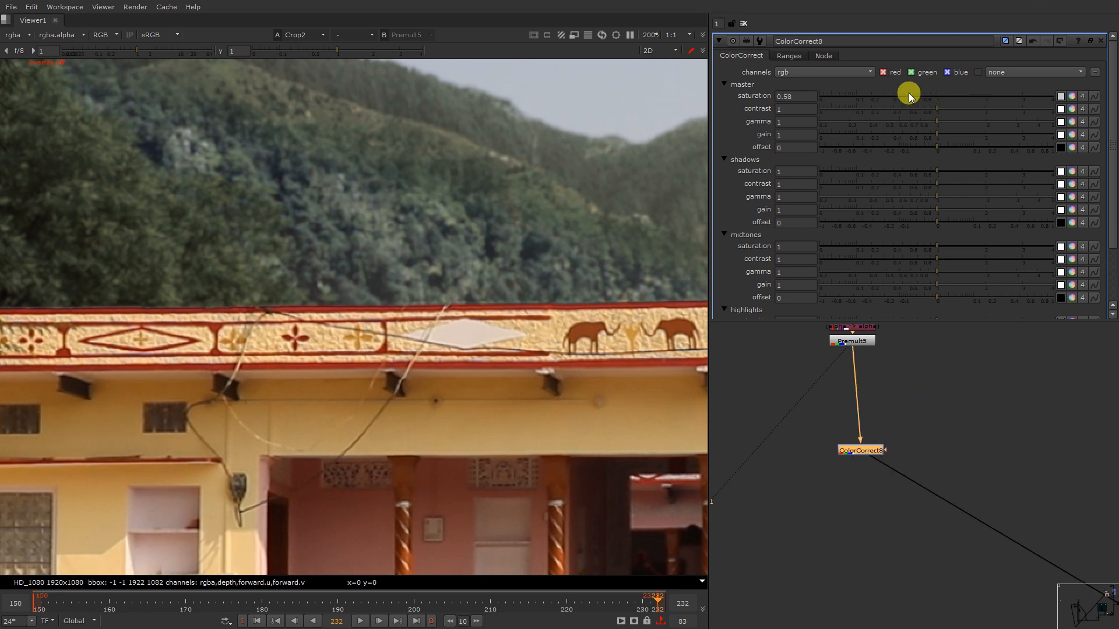
Step: Tint the master gain toward green, with red about 0.84 and blue about 0.86, and return the master saturation to 1
left_click(1071, 134)
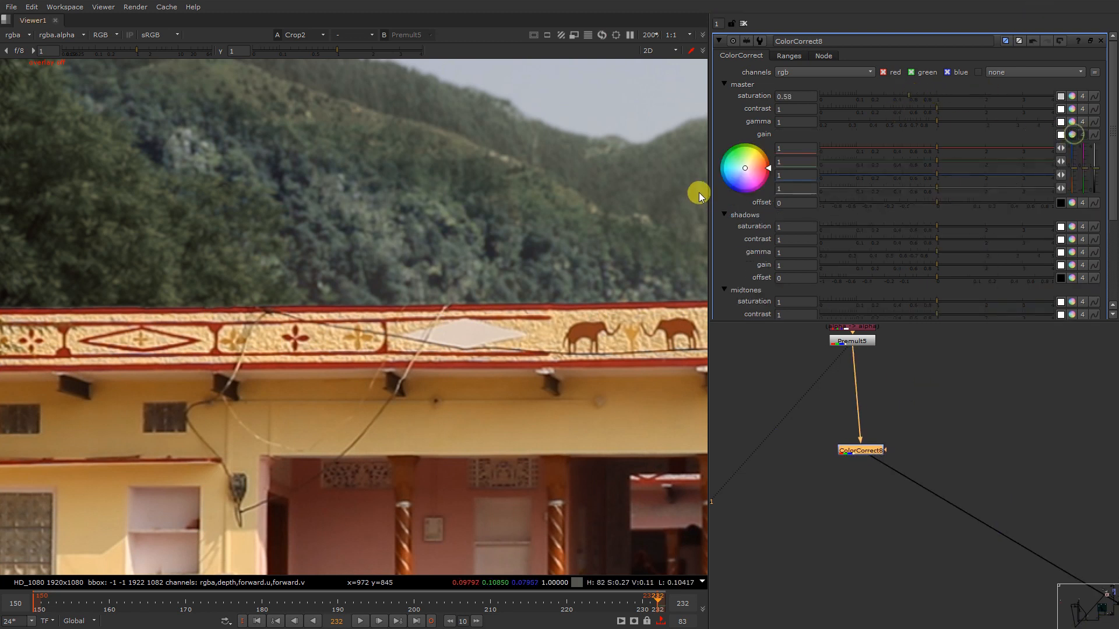
mouse_move(730, 142)
left_mouse_down()
mouse_move(718, 124)
mouse_move(748, 143)
left_mouse_up()
left_click_drag(908, 95, 935, 95)
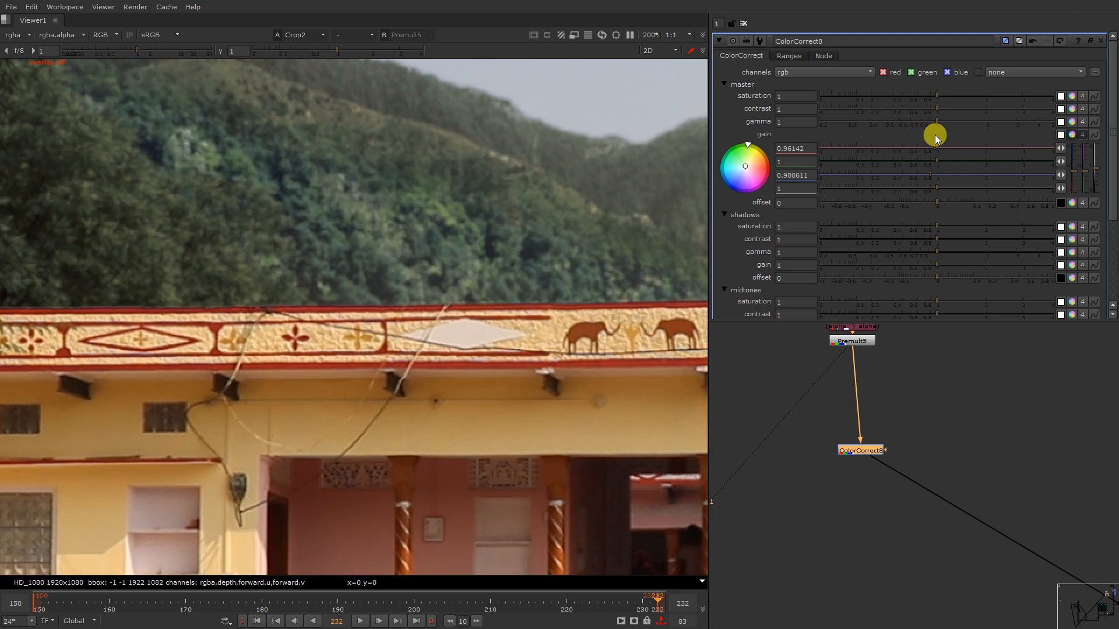
left_click_drag(942, 174, 936, 173)
left_click_drag(729, 151, 729, 149)
Step: Match the forest to the mountains channel by channel, setting the master gain's green to 0.69 and blue to 0.58
key("r")
key("g")
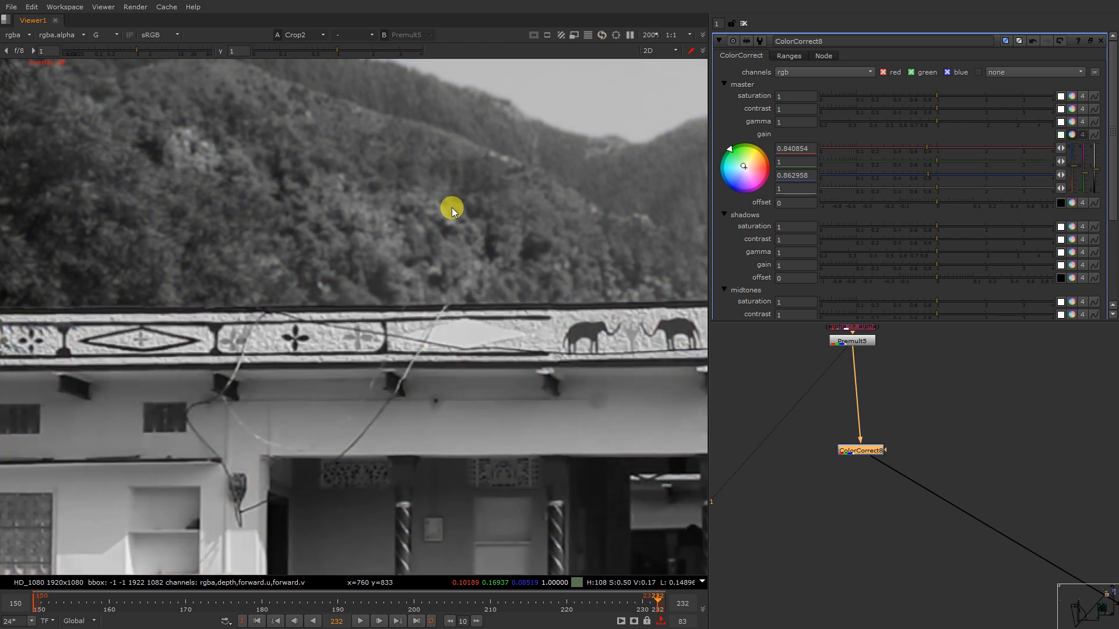
mouse_move(933, 165)
left_mouse_down()
mouse_move(903, 164)
mouse_move(917, 161)
left_mouse_up()
left_click(469, 211, "ctrl")
key("b")
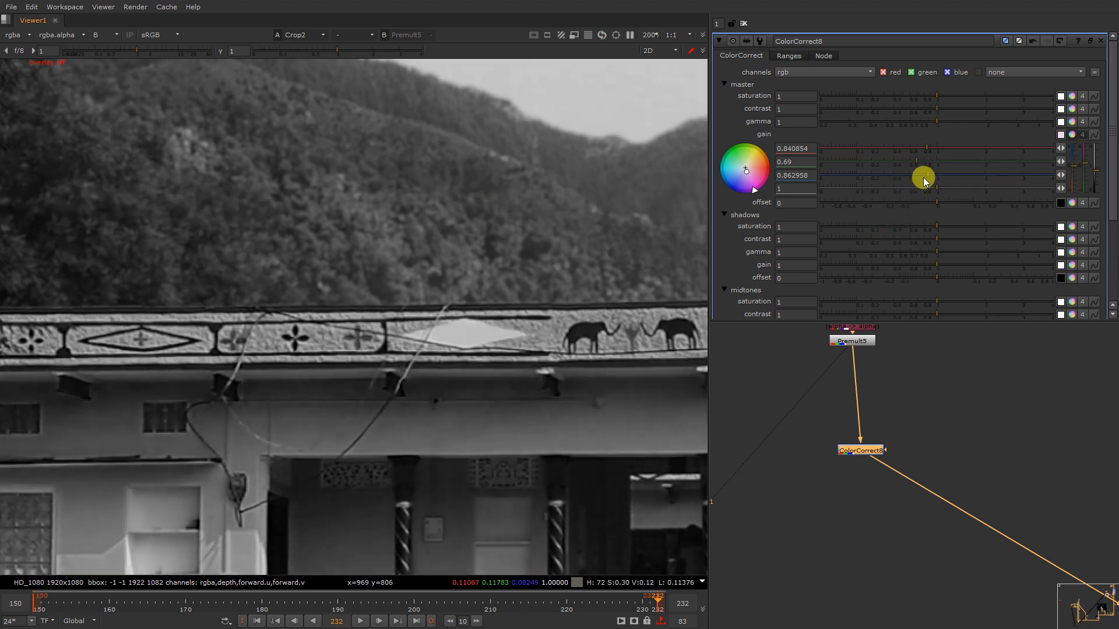
key("b")
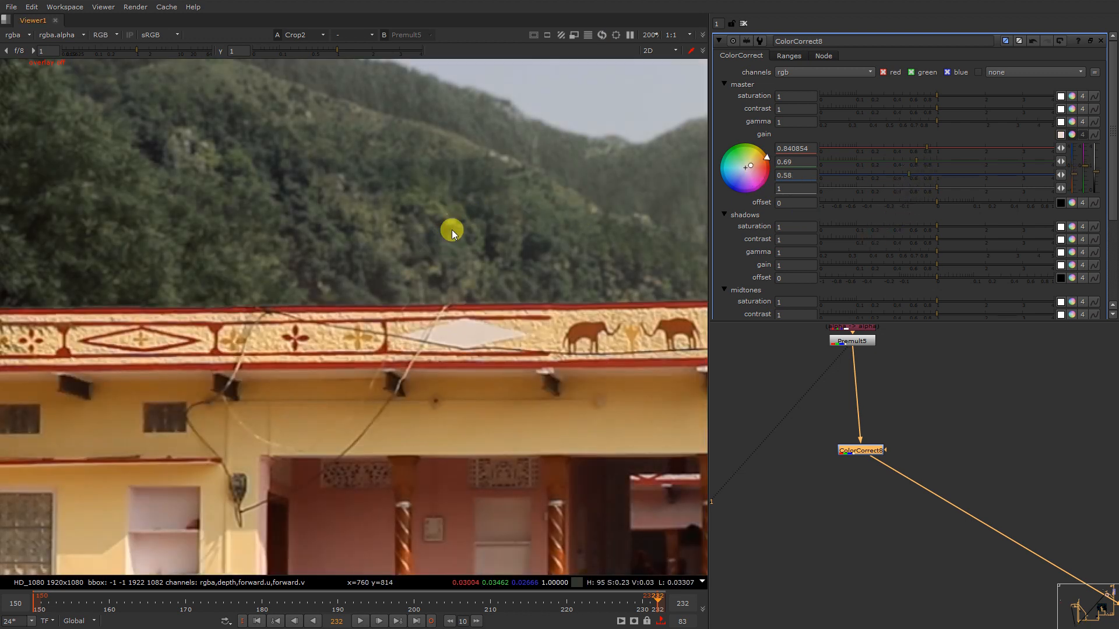
Step: Raise the master offset of the forest's ColorCorrect to 0.014 after comparing the forest slope against the full frame
scroll(395, 236, "down", 5)
scroll(395, 236, "down", 3)
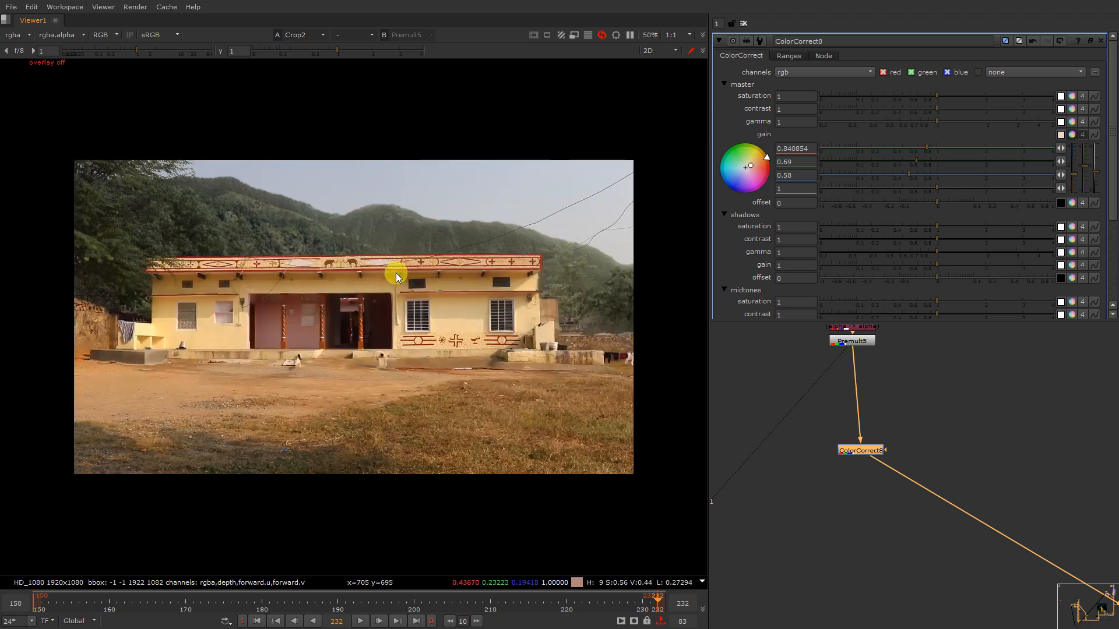
left_click(375, 224, "ctrl")
key("d")
scroll(268, 246, "up", 5)
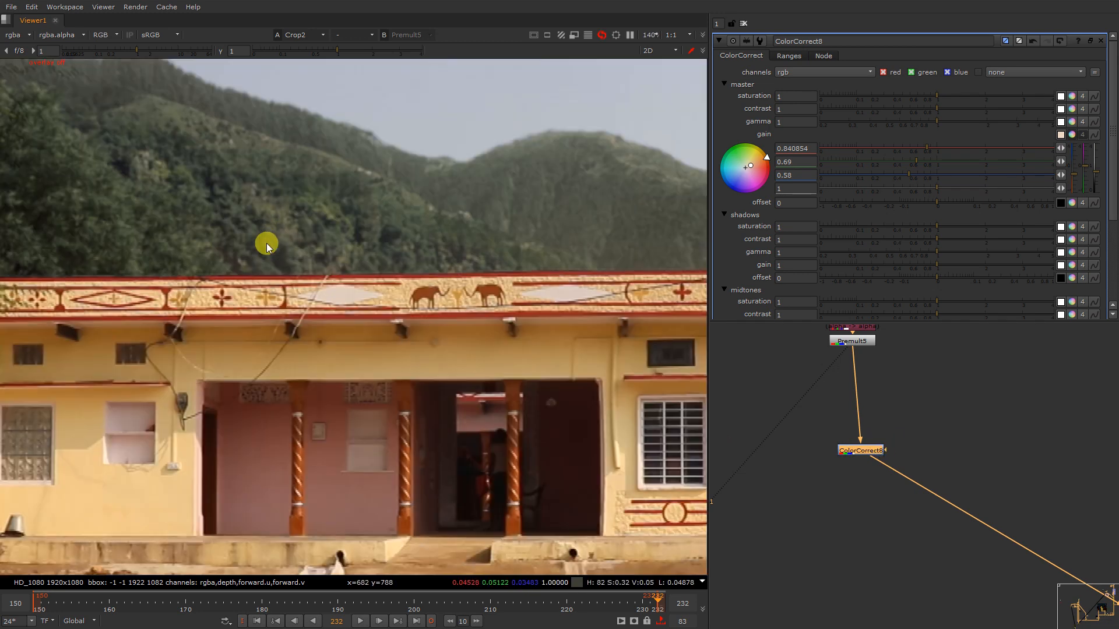
scroll(337, 200, "down", 3)
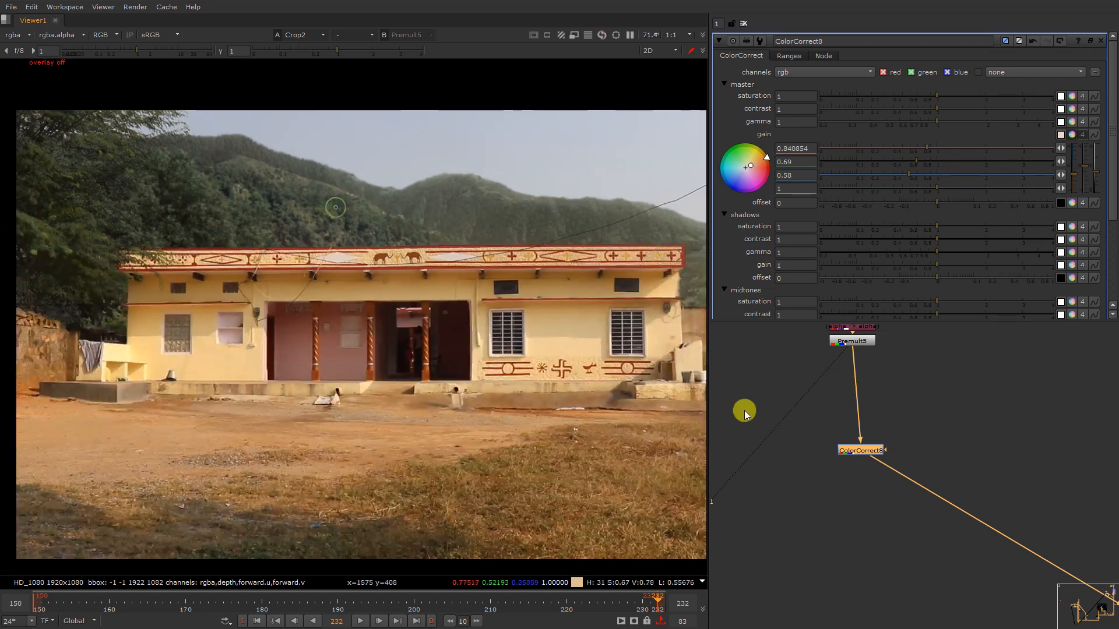
left_click(936, 204)
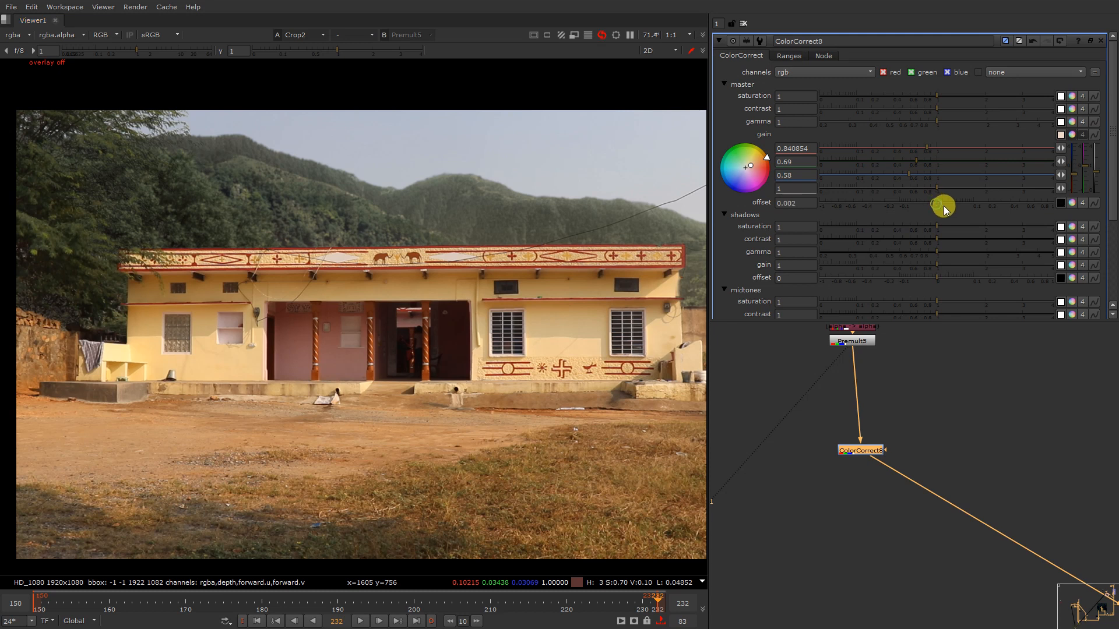
left_click_drag(942, 206, 950, 208)
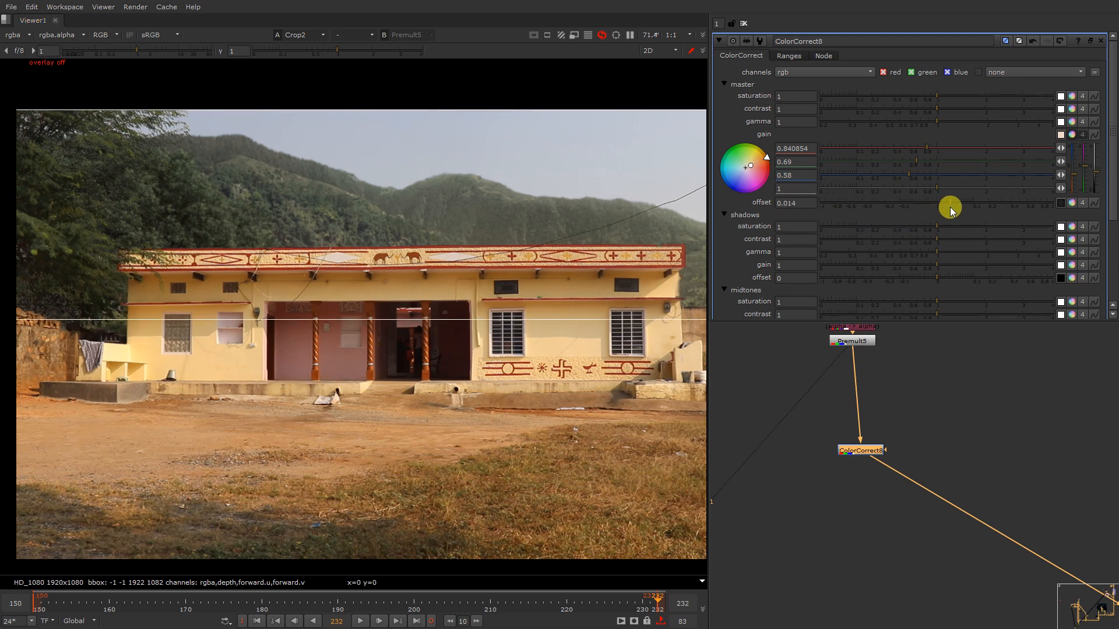
Step: Limit the forest's ColorCorrect with an rgba.alpha mask and return to its main correction controls
left_click(788, 56)
scroll(829, 227, "down", 3)
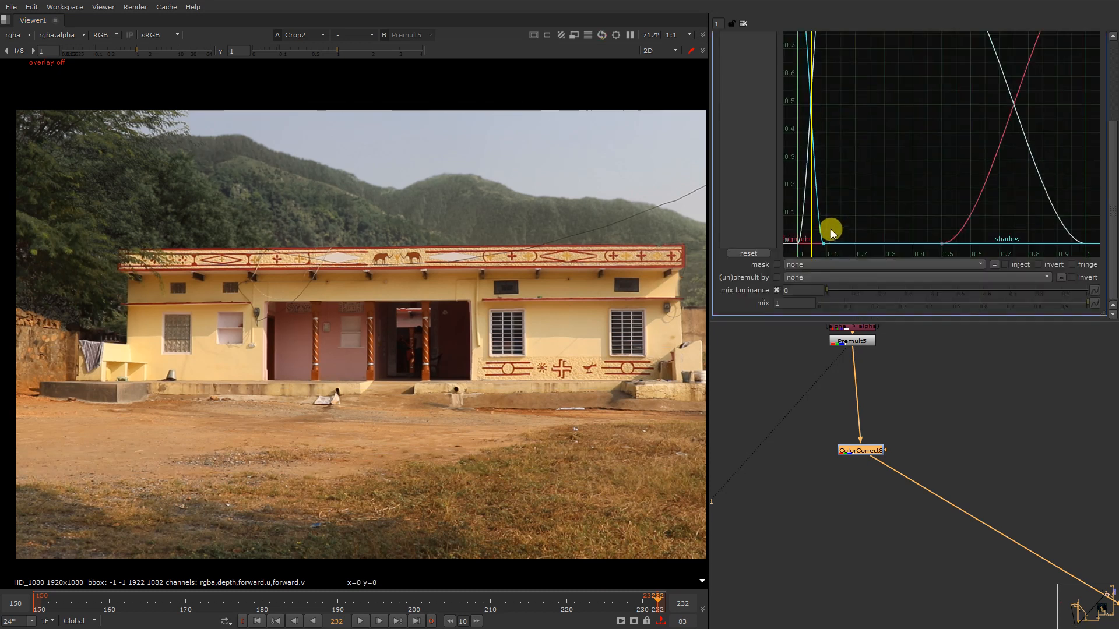
left_click(795, 264)
left_click(801, 322)
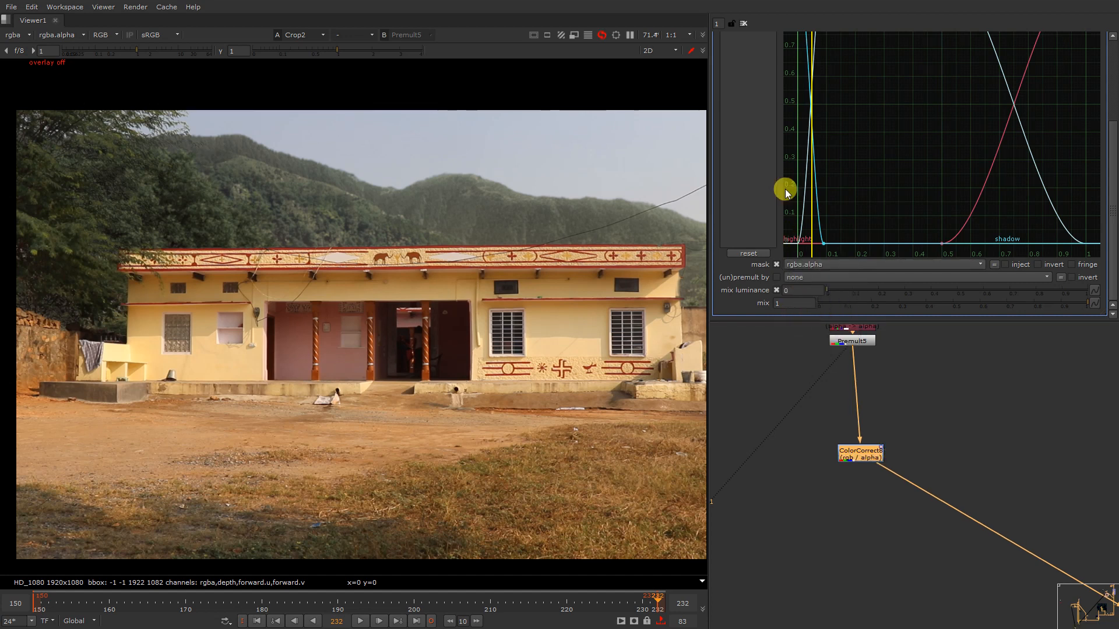
scroll(747, 64, "up", 3)
left_click(740, 55)
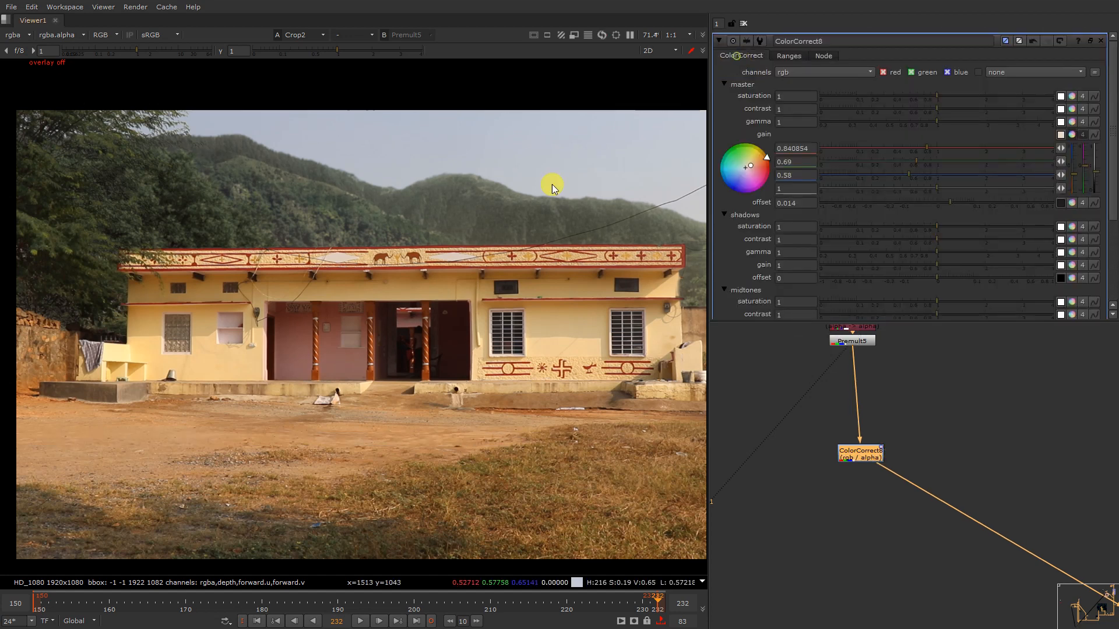
Step: Split the master offset into channels, set red to 0.006 and blue to 0.004, and check the match in single channels
scroll(367, 187, "up", 5)
key("r")
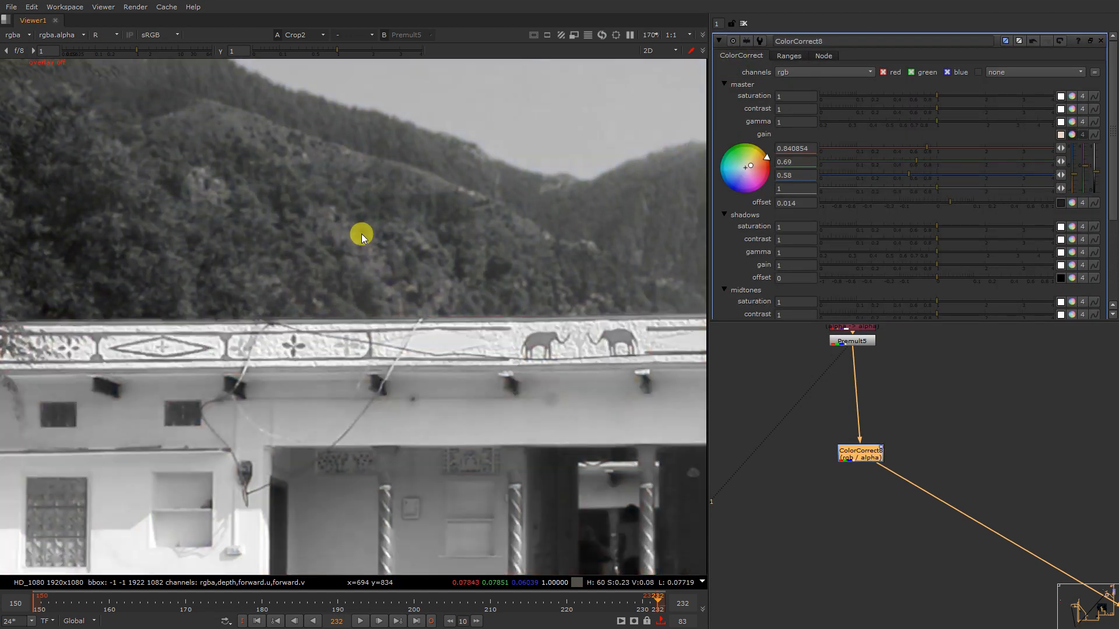
left_click(1072, 204)
key("r")
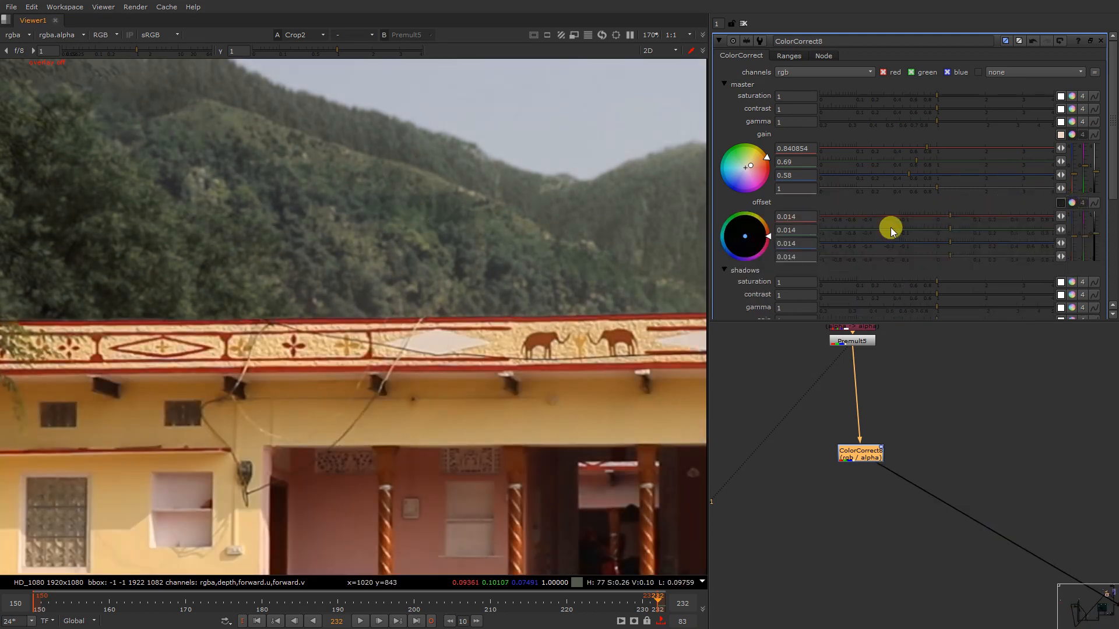
left_click_drag(949, 242, 947, 246)
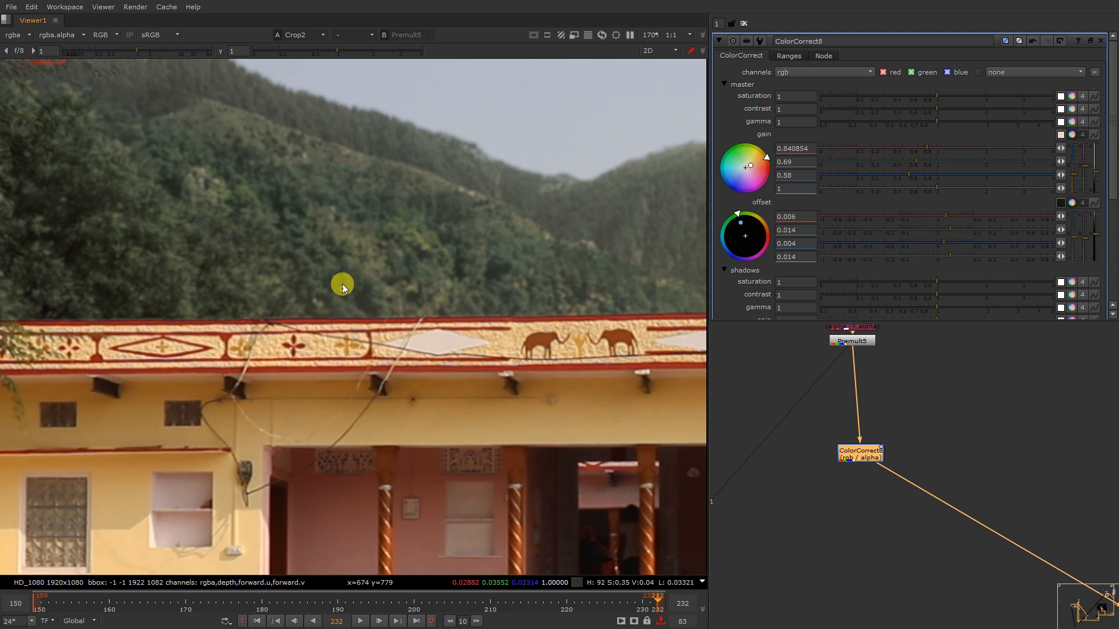
key("f")
key("b")
key("r")
key("r")
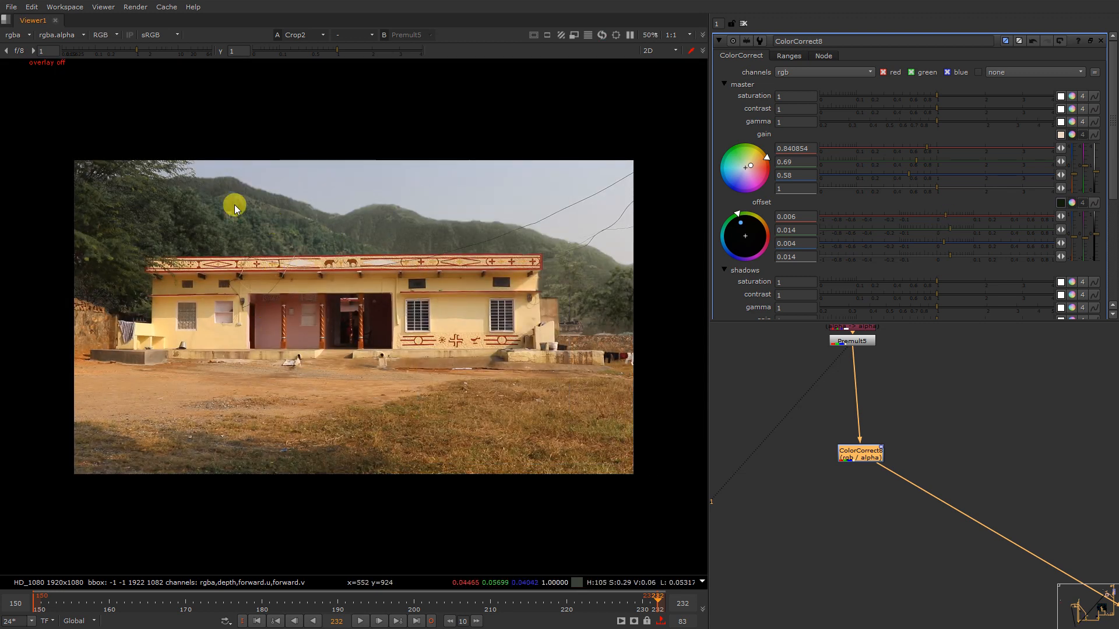
Step: Move the node downstream of the forest's ColorCorrect to straighten the branch, and open the settings of the merge it feeds
scroll(865, 442, "down", 5)
scroll(865, 439, "down", 5)
middle_click_drag(961, 485, 932, 455)
scroll(926, 458, "up", 5)
left_click(902, 461)
scroll(902, 465, "down", 6)
left_click_drag(900, 468, 844, 499)
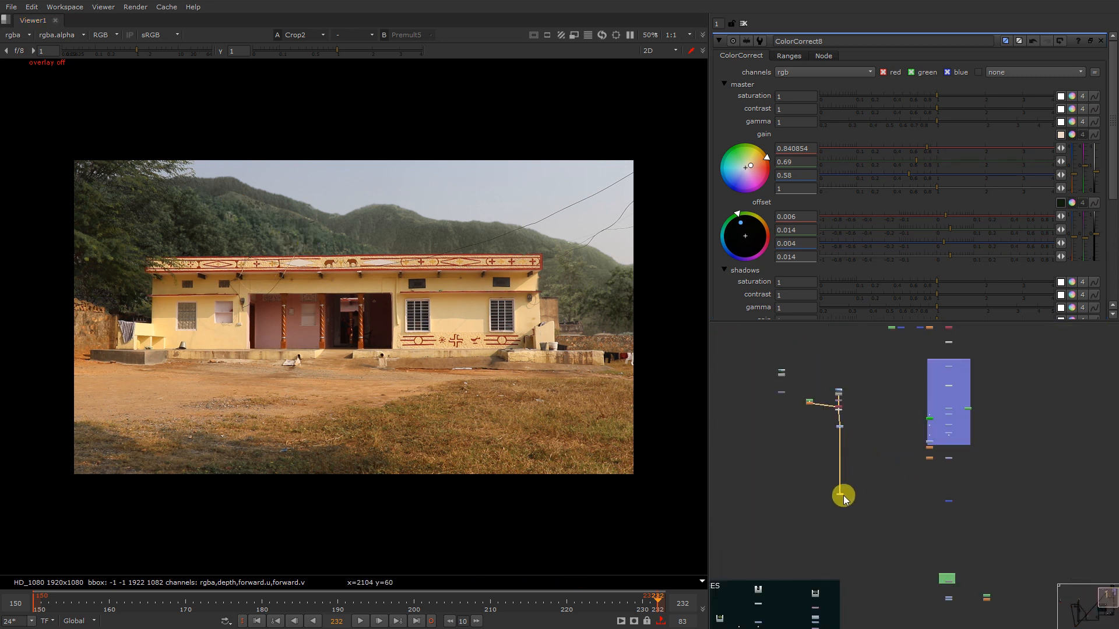
left_click(417, 252)
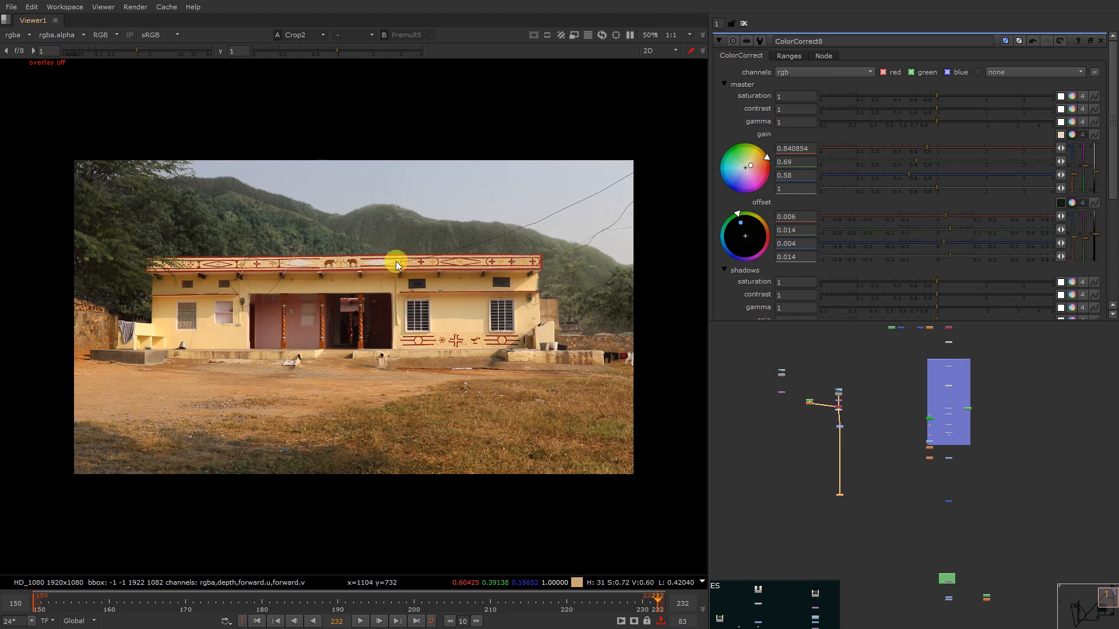
scroll(924, 496, "up", 5)
left_click(982, 508)
double_click(982, 507)
scroll(927, 483, "down", 3)
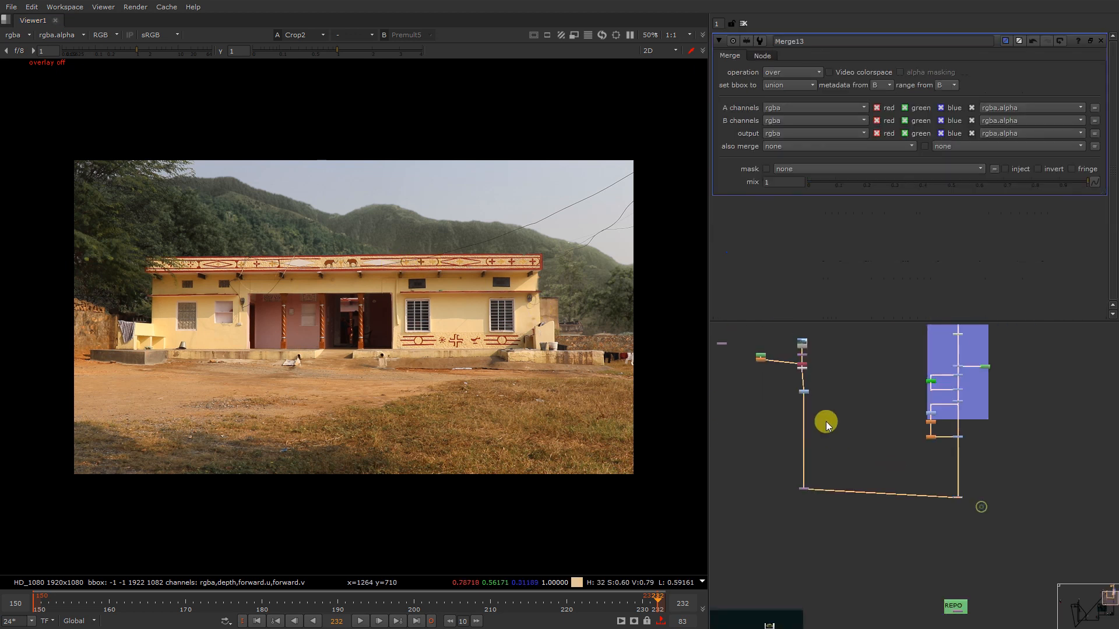
Step: Add a Multiply node directly after the forest's ColorCorrect and set its value to 0.74
scroll(773, 372, "up", 4)
left_click(853, 423)
left_click(843, 413)
scroll(843, 413, "up", 2)
left_click_drag(843, 416, 837, 415)
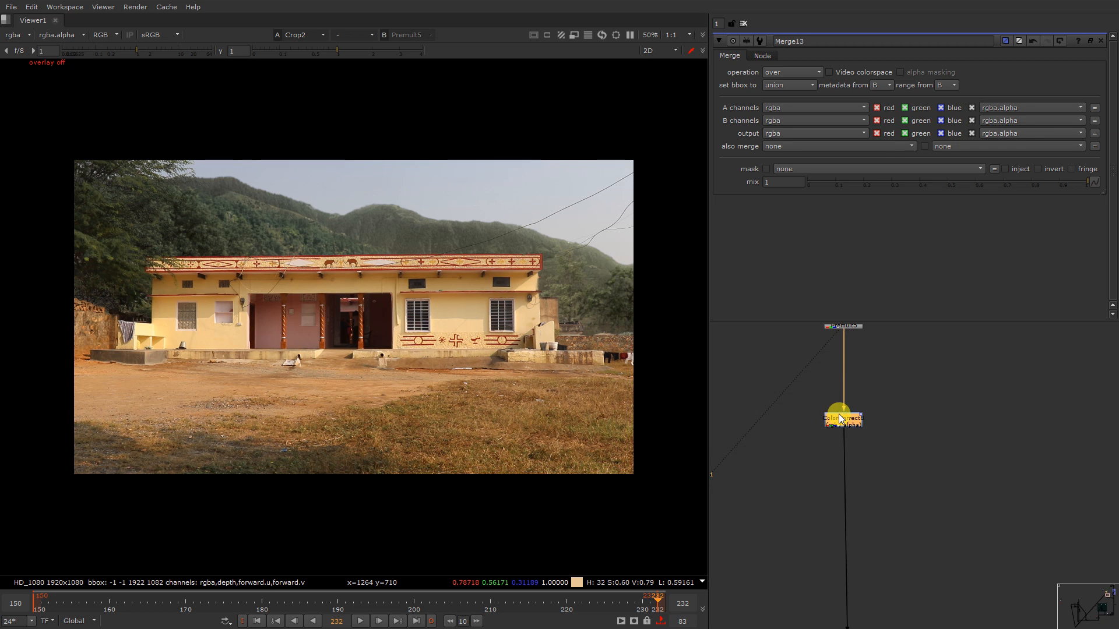
key("Tab")
type("mu")
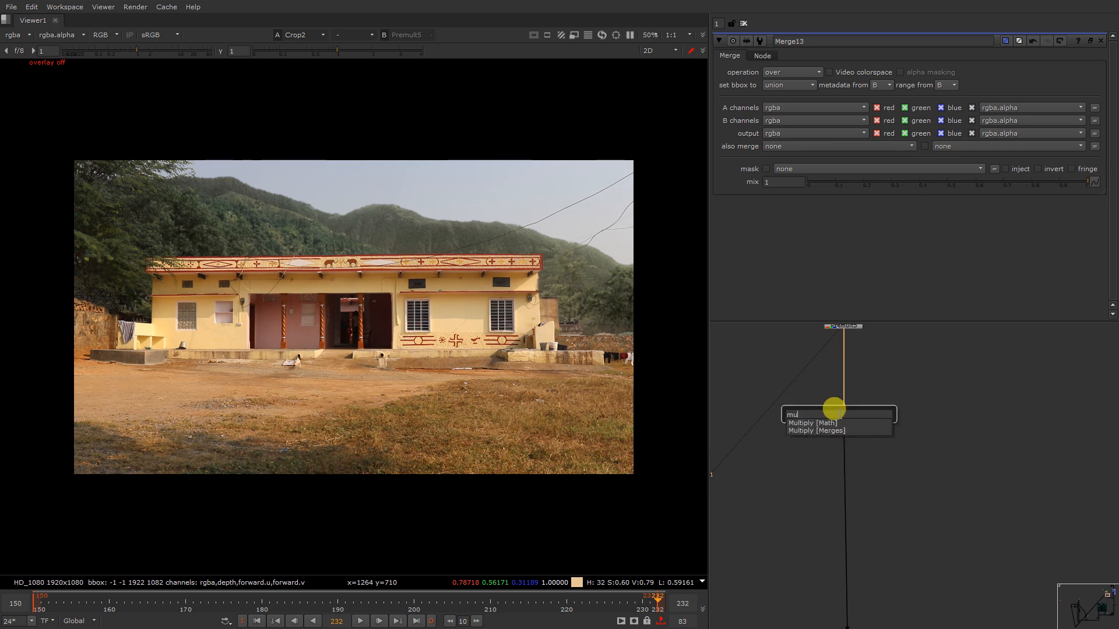
left_click(840, 424)
left_click(928, 85)
left_click_drag(927, 85, 920, 84)
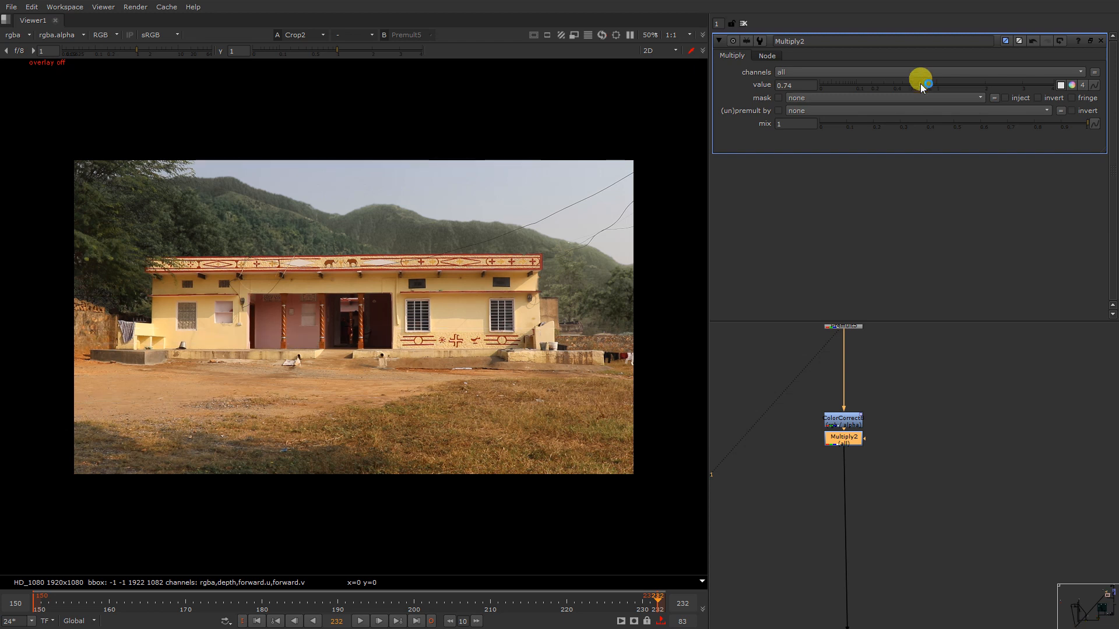
Step: Examine the darkened forest slope up close and in the full frame, including the green channel and with the Multiply disabled
scroll(274, 258, "up", 5)
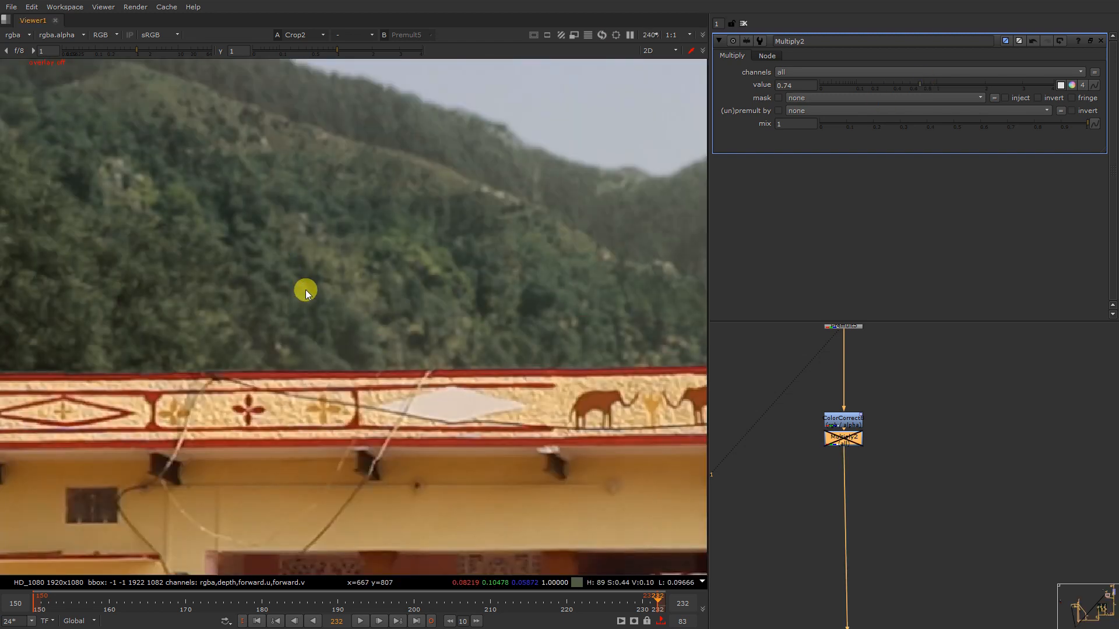
scroll(520, 275, "down", 6)
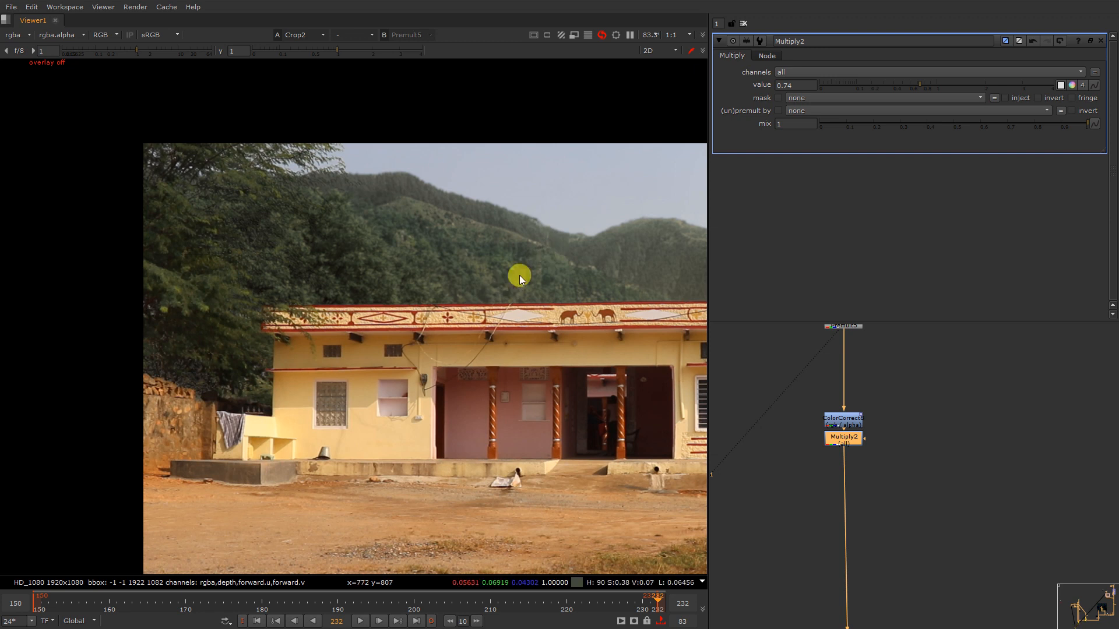
scroll(395, 293, "up", 2)
key("f")
key("g")
key("g")
scroll(261, 204, "up", 4)
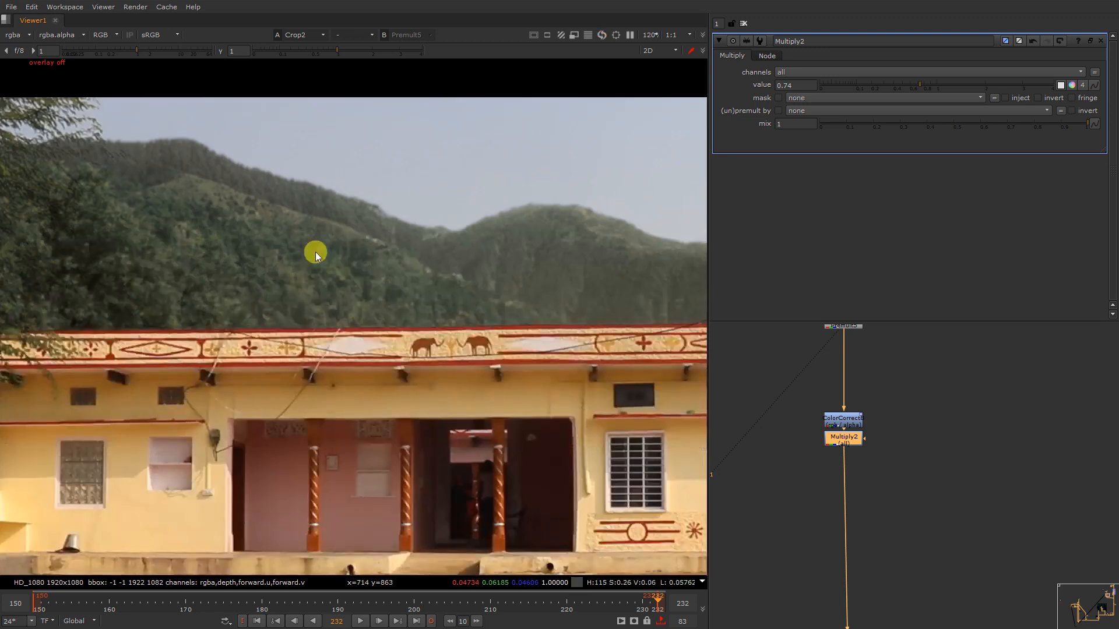
scroll(398, 298, "down", 3)
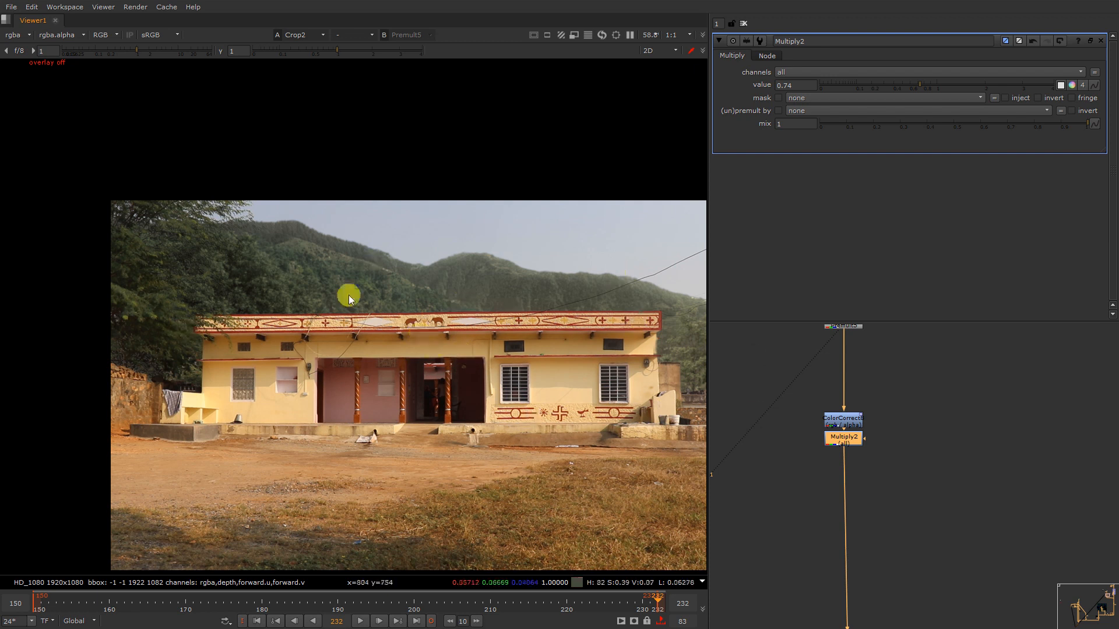
scroll(350, 299, "up", 3)
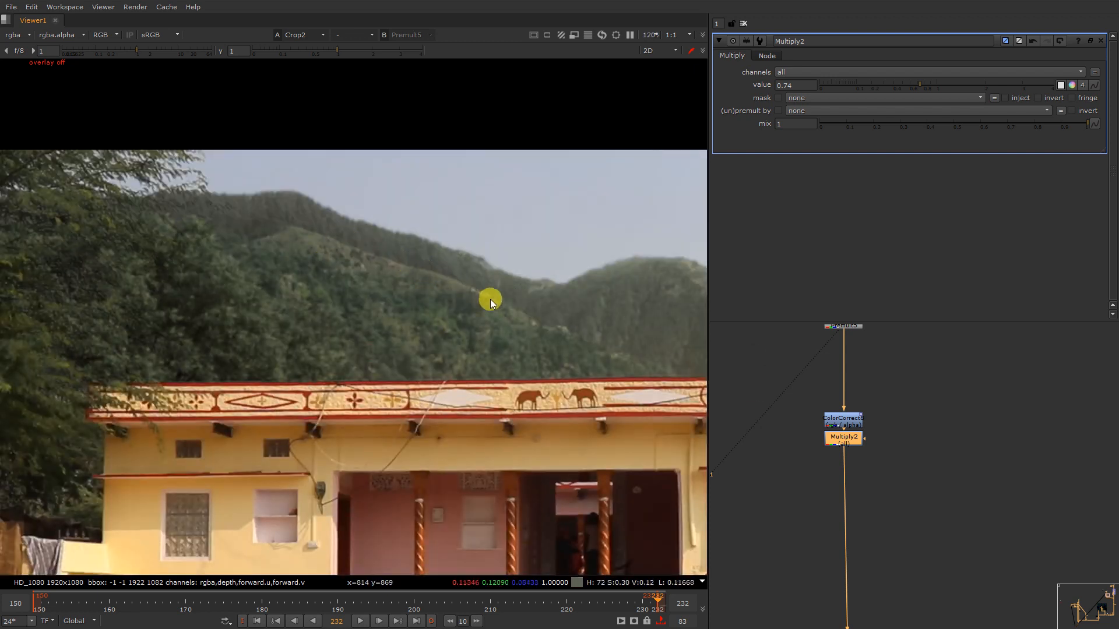
middle_click_drag(522, 314, 462, 295)
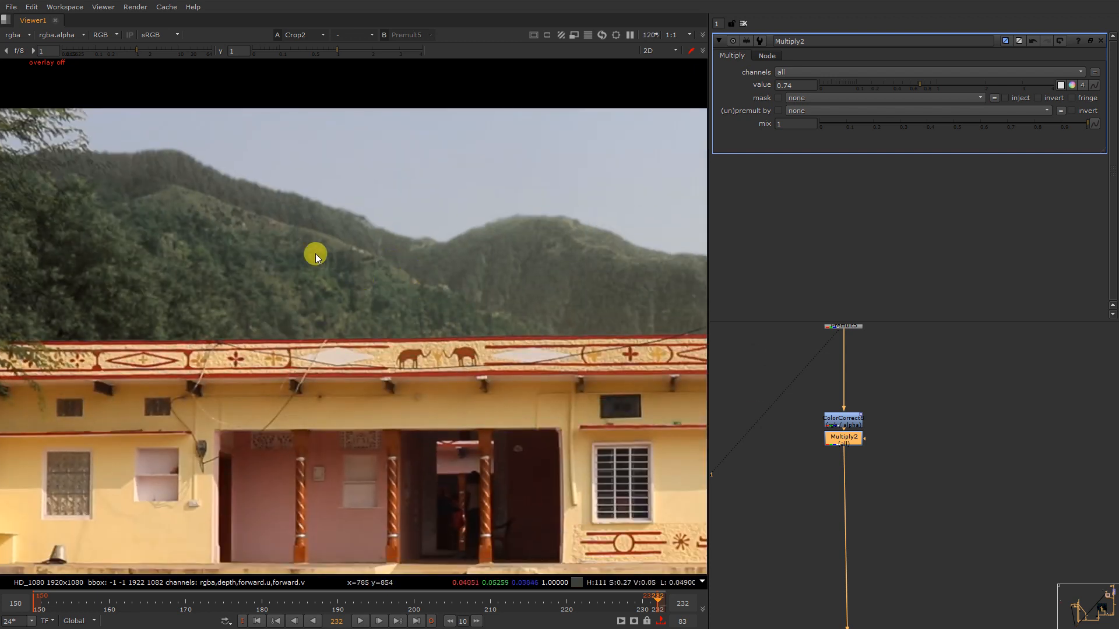
scroll(244, 226, "down", 3)
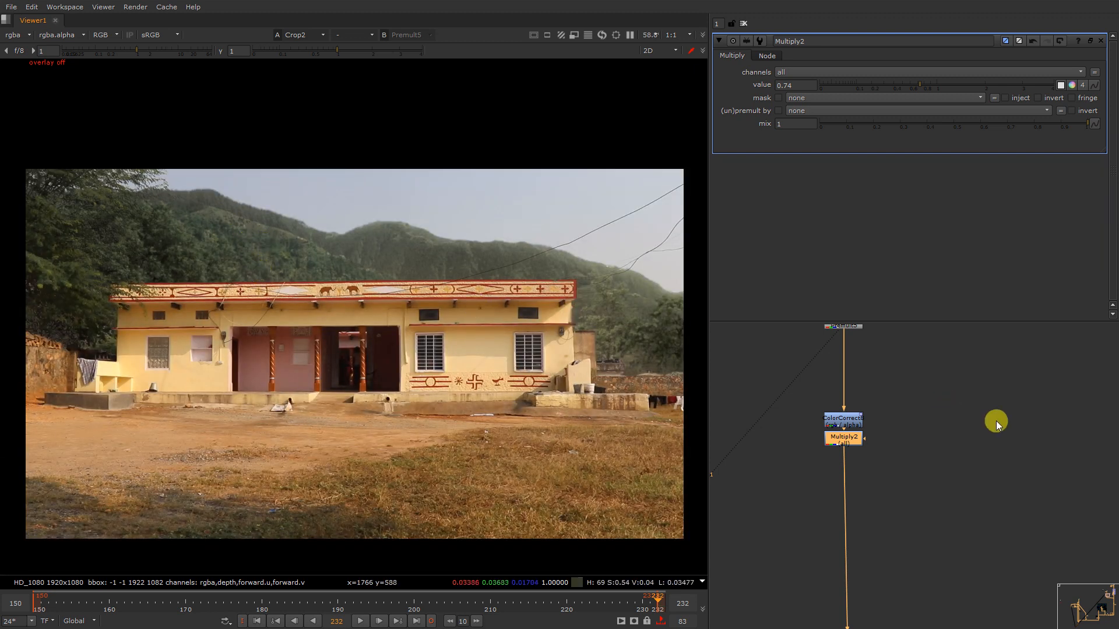
Step: View the mountain branch at Grade4 and add a RotoPaint node after it
scroll(995, 425, "down", 6)
middle_click_drag(1066, 466, 916, 425)
scroll(916, 425, "up", 6)
left_click(1032, 458)
key("1")
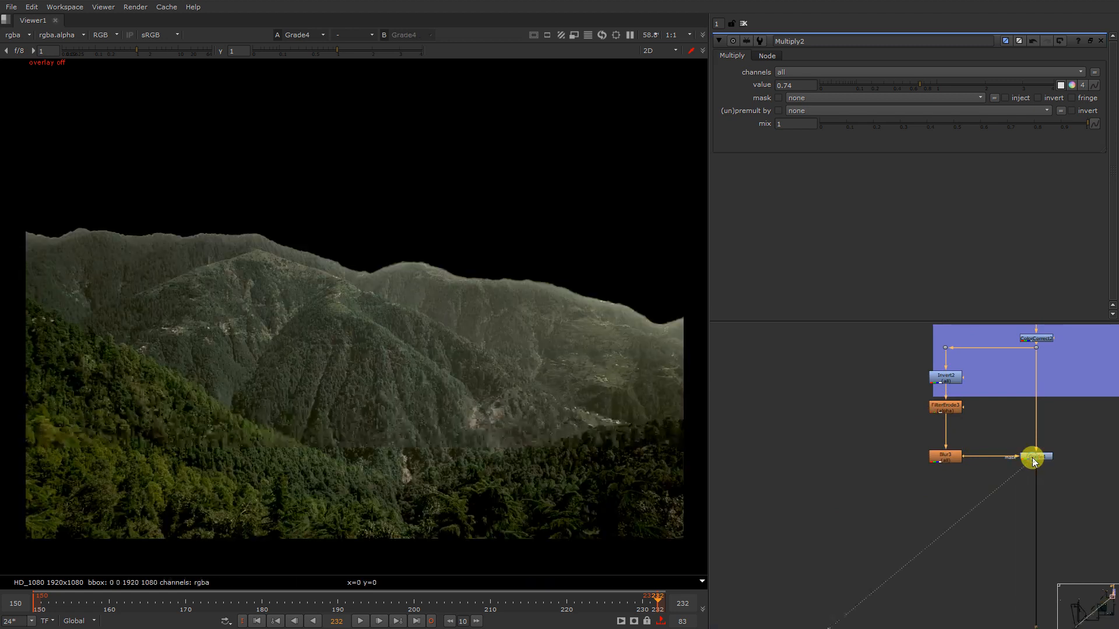
scroll(1033, 461, "up", 4)
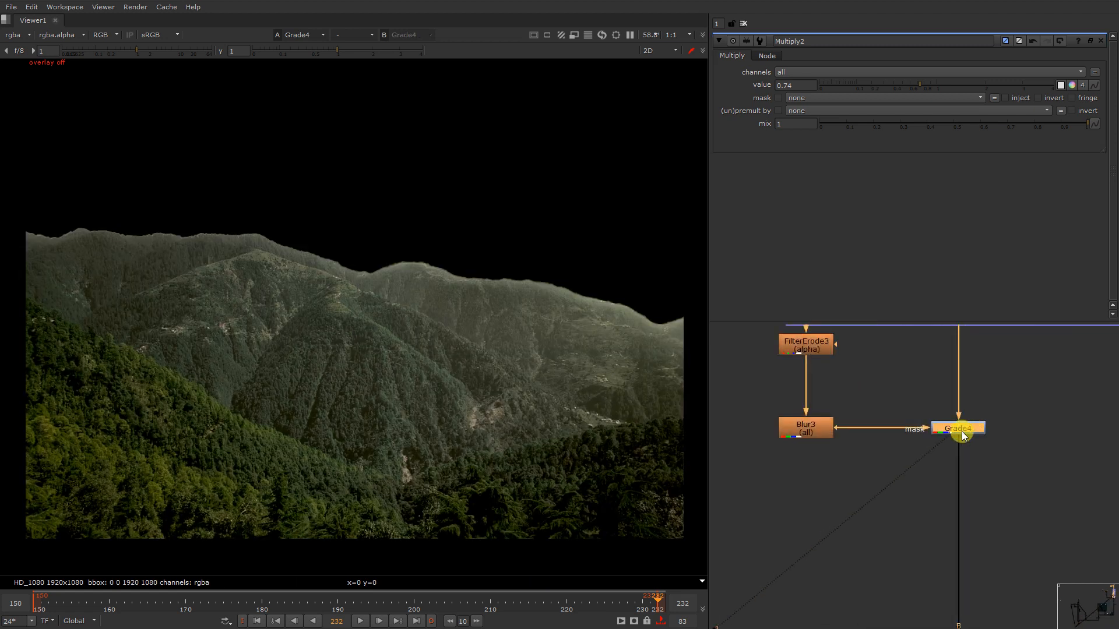
key("p")
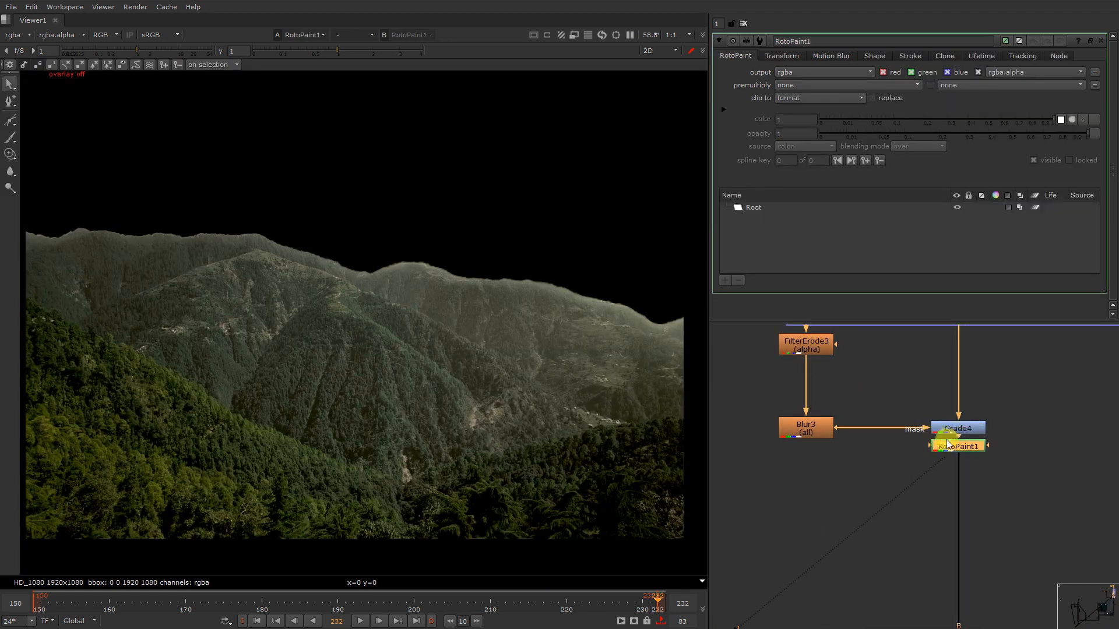
Step: Clone distant-ridge forest texture over the bright crest of the nearer hill, covering its peak and both upper slopes
scroll(188, 257, "up", 5)
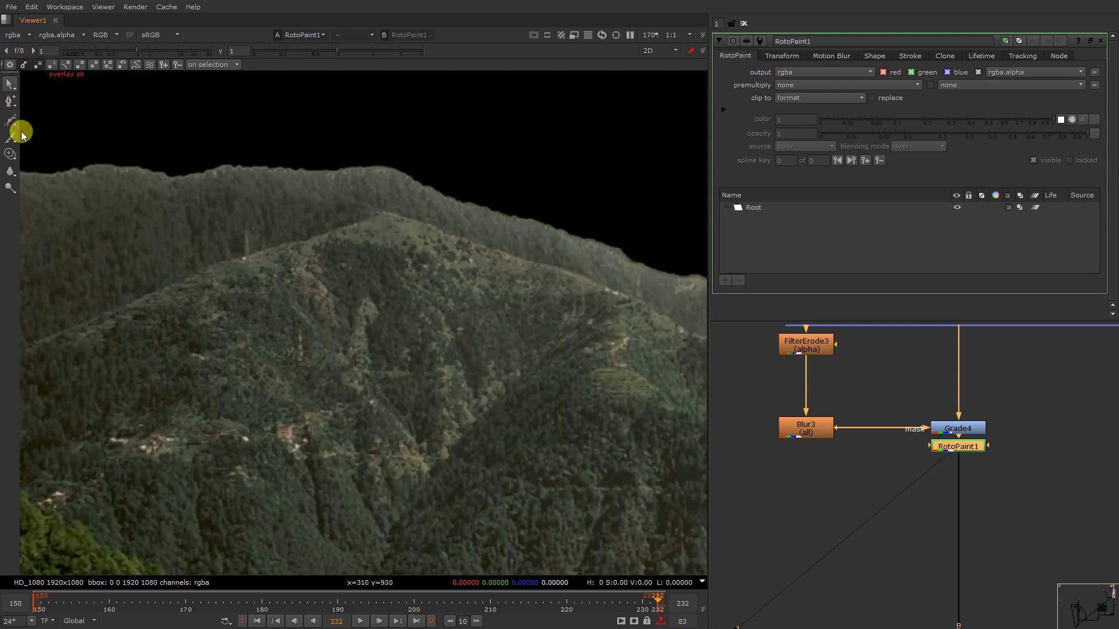
left_click(10, 154)
scroll(327, 190, "up", 3)
mouse_move(363, 265)
left_mouse_down("ctrl")
mouse_move(391, 225)
mouse_move(371, 245)
mouse_move(378, 267)
mouse_move(380, 255)
left_mouse_up("ctrl")
mouse_move(381, 250)
left_mouse_down()
mouse_move(270, 272)
mouse_move(50, 373)
mouse_move(81, 368)
left_mouse_up()
scroll(147, 354, "down", 3)
scroll(147, 352, "up", 2)
middle_click_drag(146, 352, 337, 297)
mouse_move(312, 310)
left_mouse_down()
mouse_move(190, 374)
mouse_move(582, 260)
mouse_move(529, 260)
mouse_move(577, 198)
mouse_move(559, 251)
left_mouse_up()
Step: Resize the clone brush to about 44.6, undo the last clone stroke and clone fresh ridge texture beside the peak
middle_click_drag(568, 236, 380, 275)
mouse_move(382, 279)
left_mouse_down("shift")
mouse_move(482, 270)
mouse_move(468, 298)
mouse_move(446, 286)
left_mouse_up("shift")
mouse_move(523, 271)
left_mouse_down("ctrl")
mouse_move(512, 309)
mouse_move(565, 309)
mouse_move(544, 320)
mouse_move(592, 328)
left_mouse_up("ctrl")
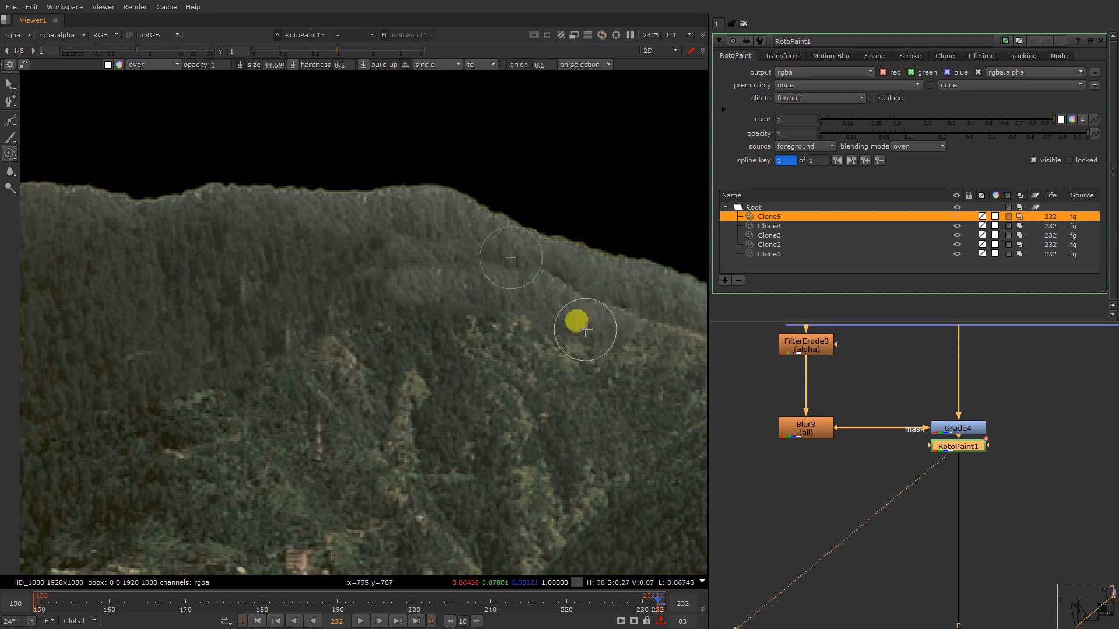
key("ctrl+z")
middle_click_drag(550, 316, 359, 315)
left_click_drag(383, 316, 304, 284, "ctrl")
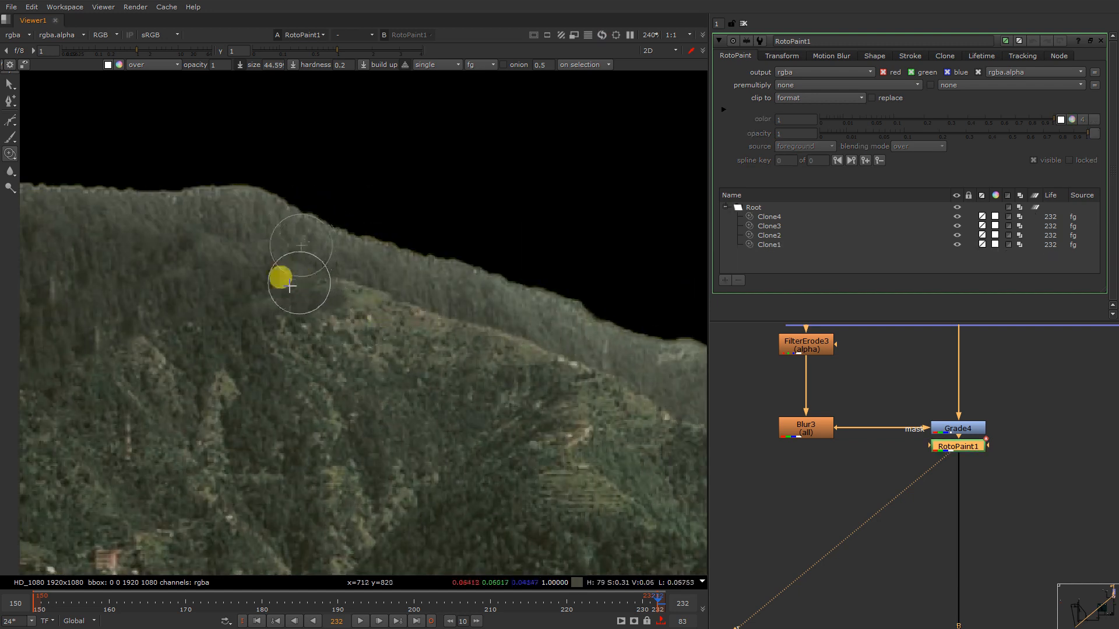
left_click_drag(101, 291, 409, 303, "ctrl")
Step: Enlarge the clone brush to about 54.2 and clone forest texture down the hill's descending crest toward the valley dip
mouse_move(353, 314)
left_mouse_down("shift")
mouse_move(399, 306)
mouse_move(344, 323)
mouse_move(435, 331)
mouse_move(479, 362)
mouse_move(519, 368)
mouse_move(611, 342)
mouse_move(513, 383)
left_mouse_up("shift")
middle_click_drag(545, 391, 454, 398)
mouse_move(476, 426)
left_mouse_down("ctrl")
mouse_move(407, 397)
mouse_move(465, 394)
left_mouse_up("ctrl")
mouse_move(555, 434)
left_mouse_down()
mouse_move(567, 415)
mouse_move(526, 419)
mouse_move(537, 400)
left_mouse_up()
scroll(531, 402, "down", 7)
middle_click_drag(605, 429, 569, 410)
scroll(569, 410, "up", 4)
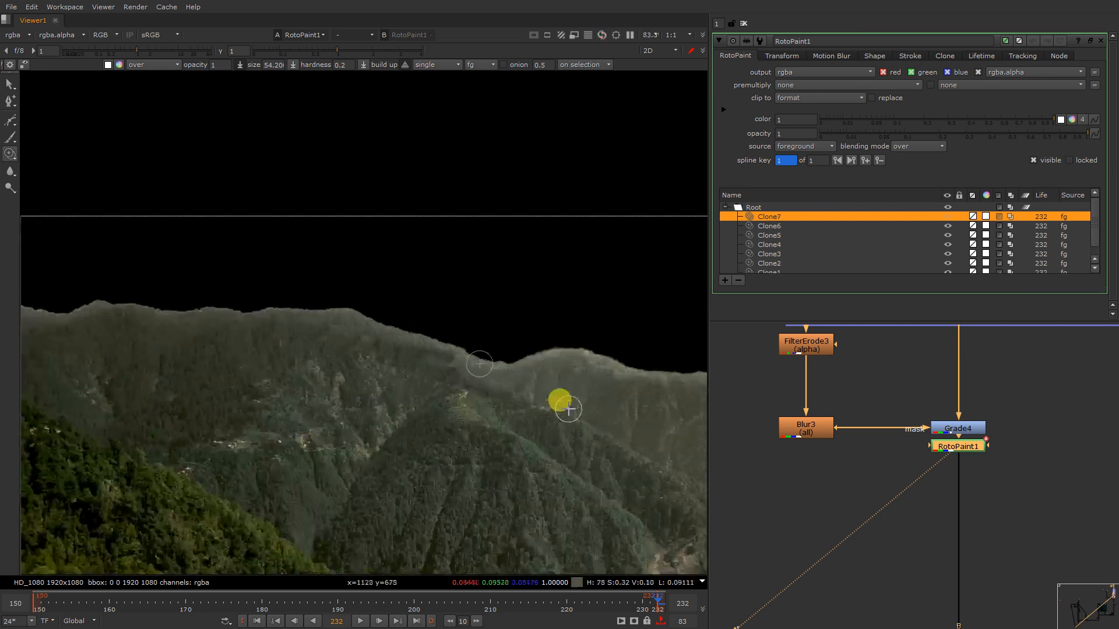
Step: Resample nearby forest and clone over the remaining visible transitions between the ridge and the valley dip
mouse_move(572, 415)
left_mouse_down("ctrl")
mouse_move(319, 316)
mouse_move(363, 312)
mouse_move(334, 317)
left_mouse_up("ctrl")
scroll(455, 383, "down", 4)
scroll(455, 383, "up", 3)
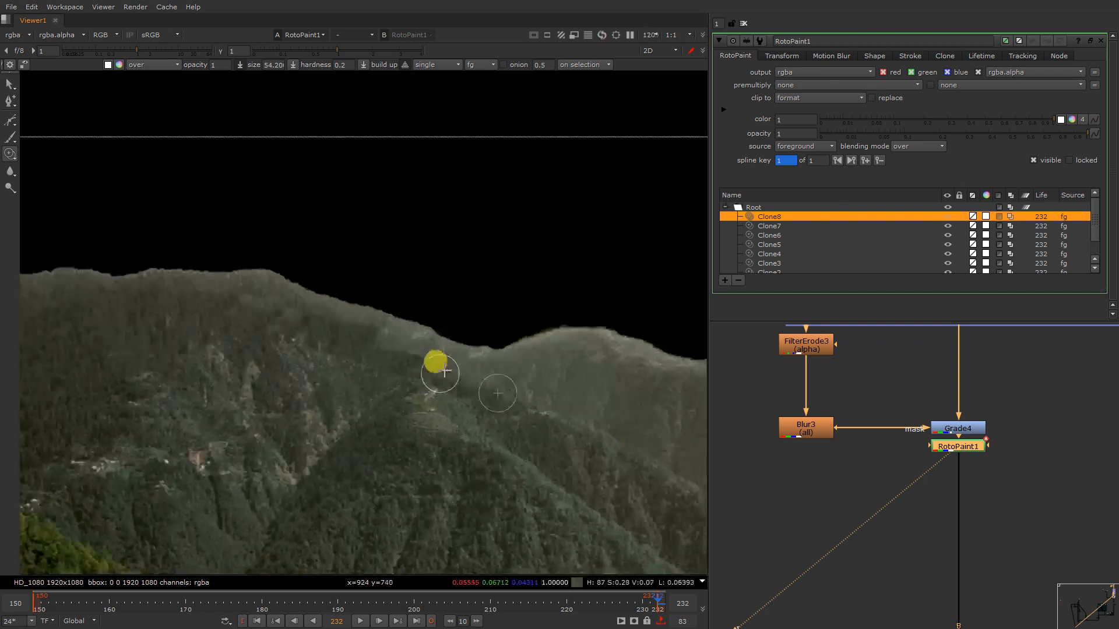
left_click_drag(413, 332, 424, 341)
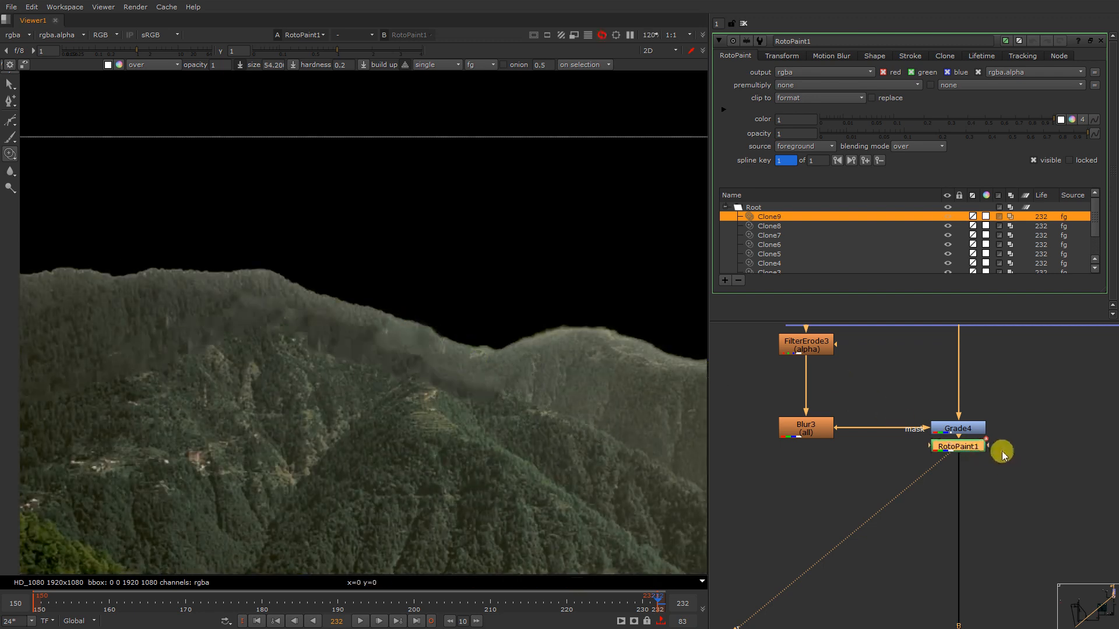
Step: View the final composite at Crop2 and examine the ridge blend behind the house in colour and in the blue channel
scroll(979, 442, "up", 3)
scroll(938, 395, "down", 8)
scroll(844, 527, "up", 8)
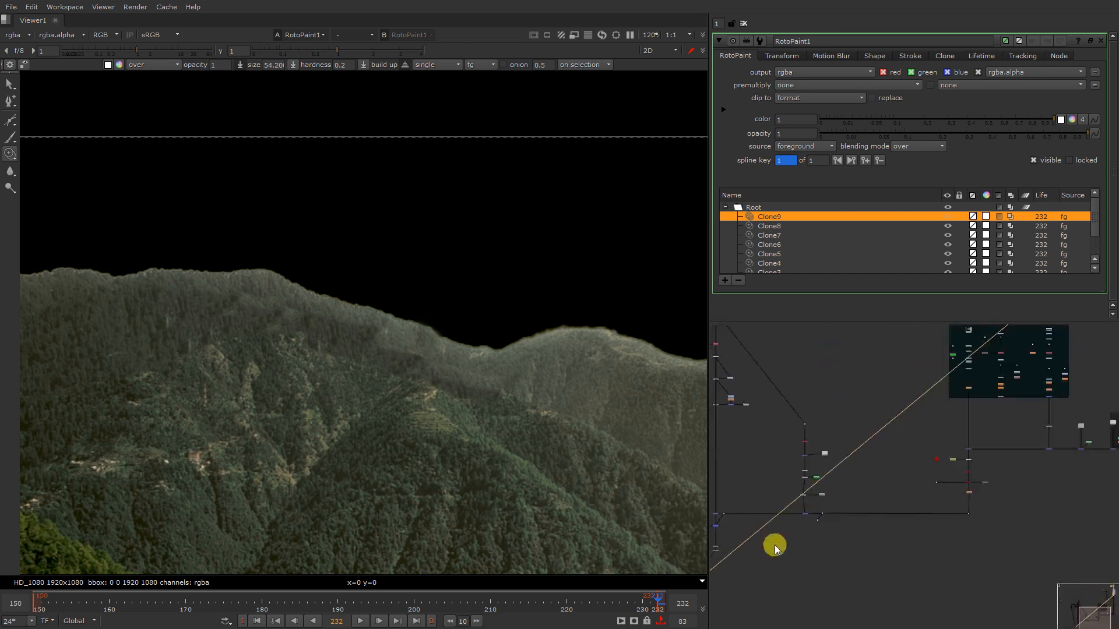
left_click(933, 511)
key("1")
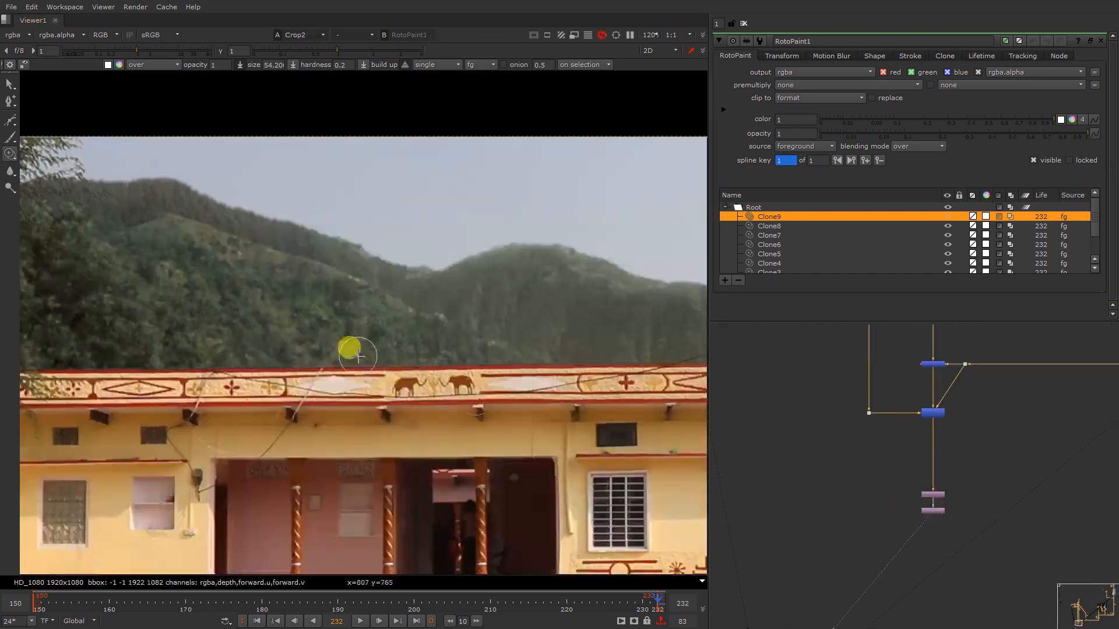
key("f")
key("g")
key("b")
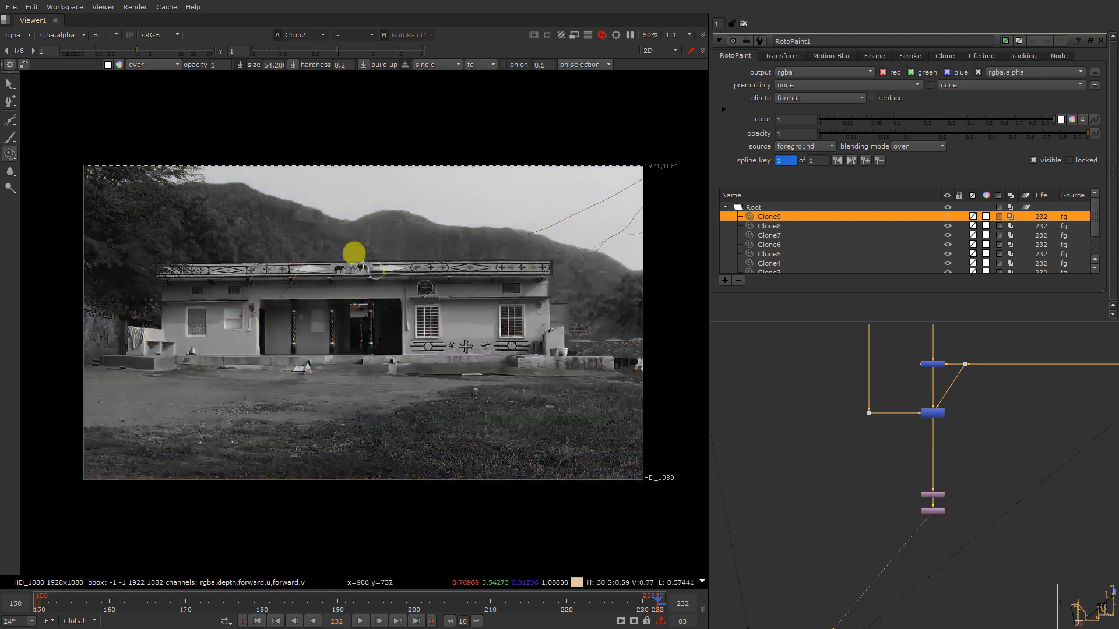
key("b")
Step: Set the opacity of RotoPaint1's Root layer to 0.62 to soften the cloned ridge
scroll(850, 435, "down", 6)
middle_click_drag(1006, 369, 881, 471)
scroll(881, 471, "up", 6)
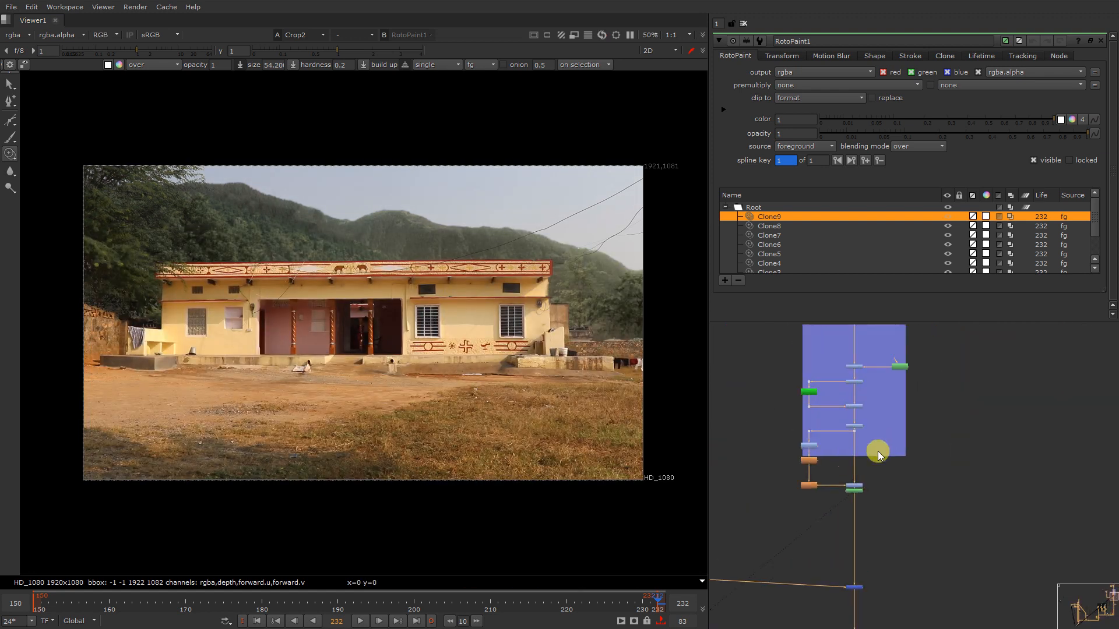
left_click(757, 208)
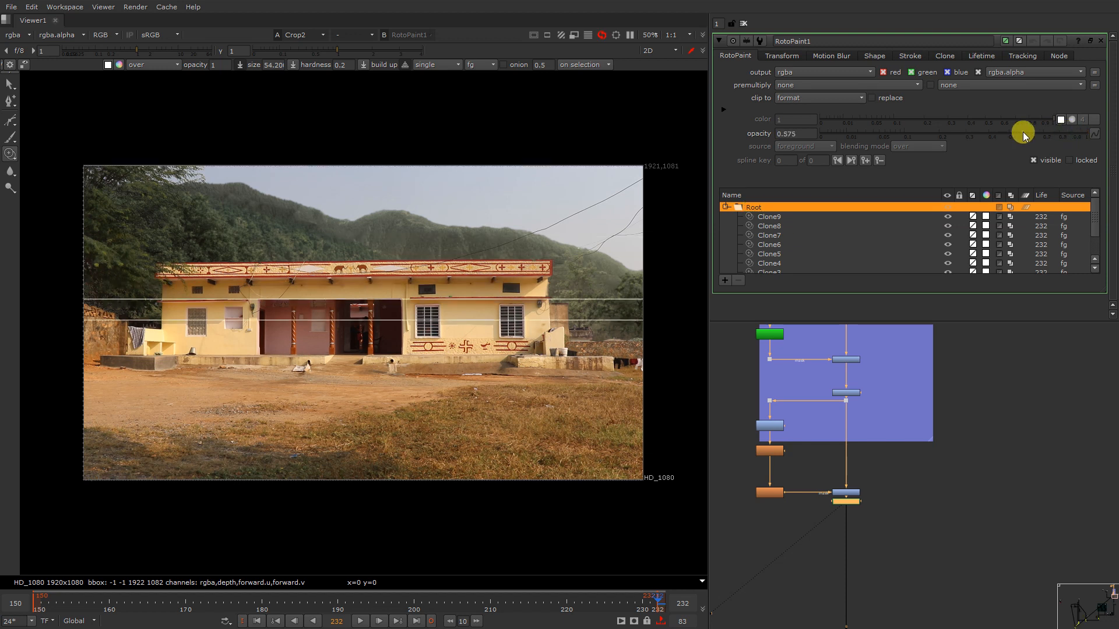
left_click_drag(1022, 131, 952, 136)
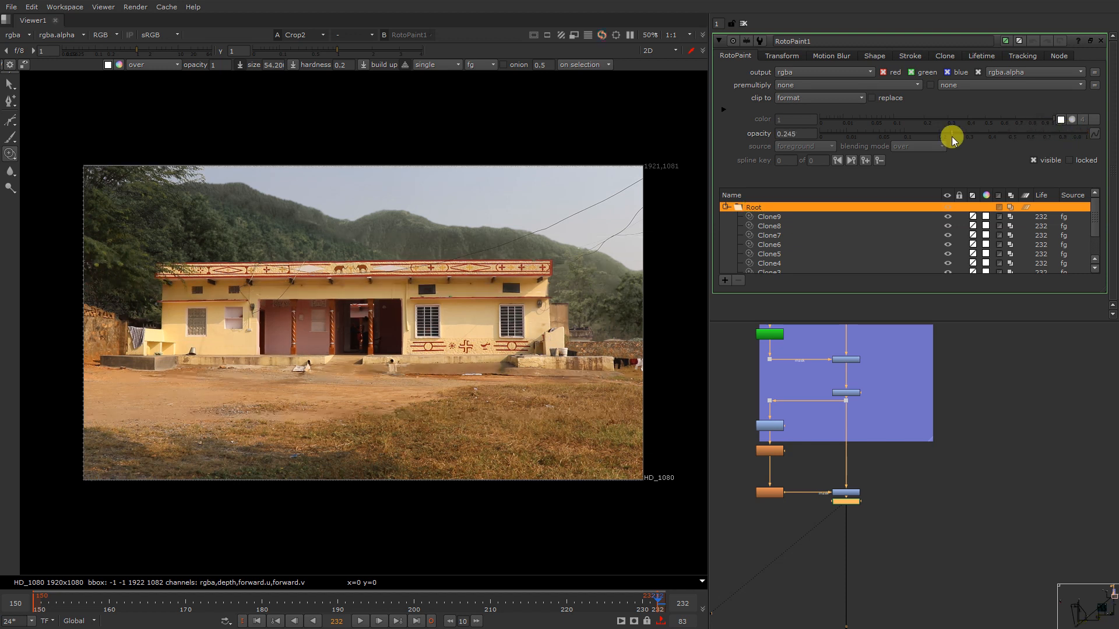
left_click_drag(771, 153, 1061, 150)
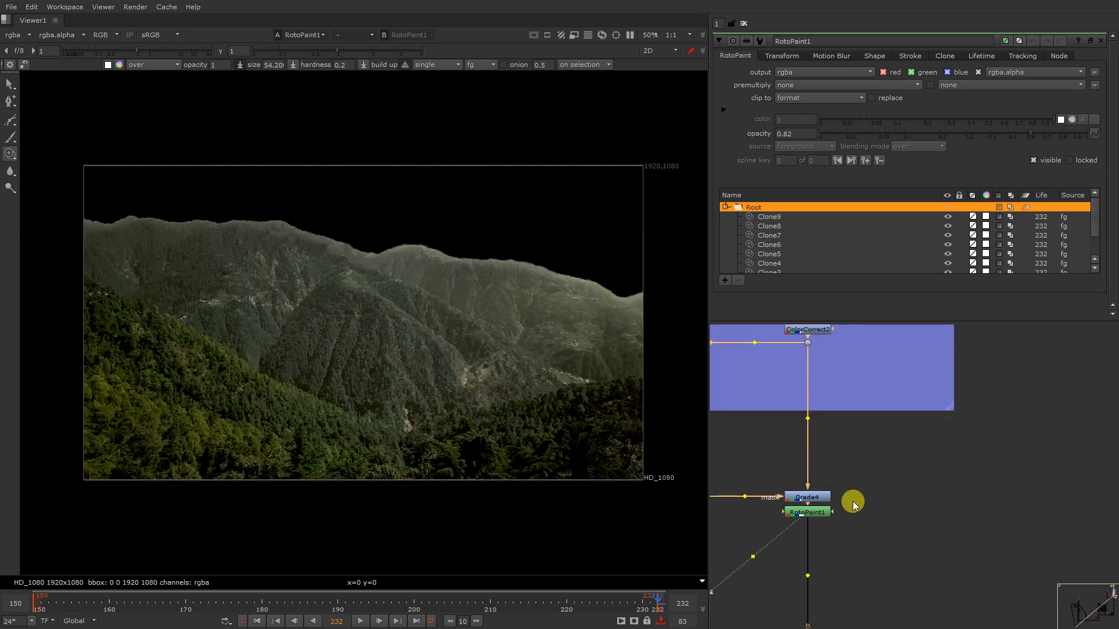
Step: Move RotoPaint1 farther below Grade4 and toggle it off and on to compare the ridge with and without paint
left_click(812, 513)
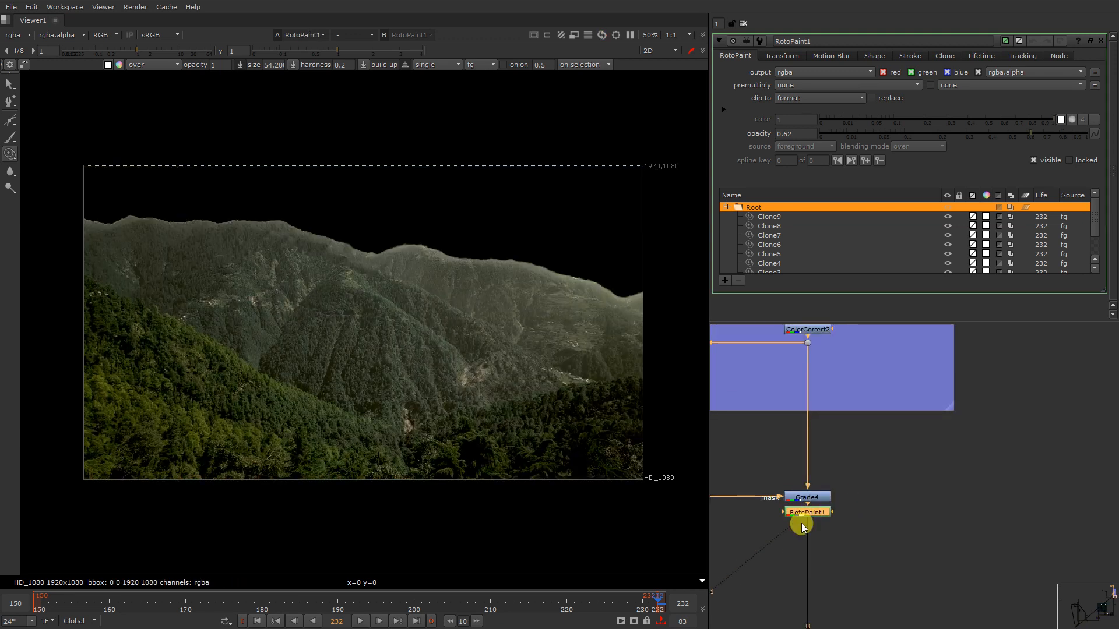
middle_click_drag(802, 523, 877, 465)
scroll(876, 463, "up", 2)
left_click_drag(876, 450, 871, 505)
key("d")
key("d")
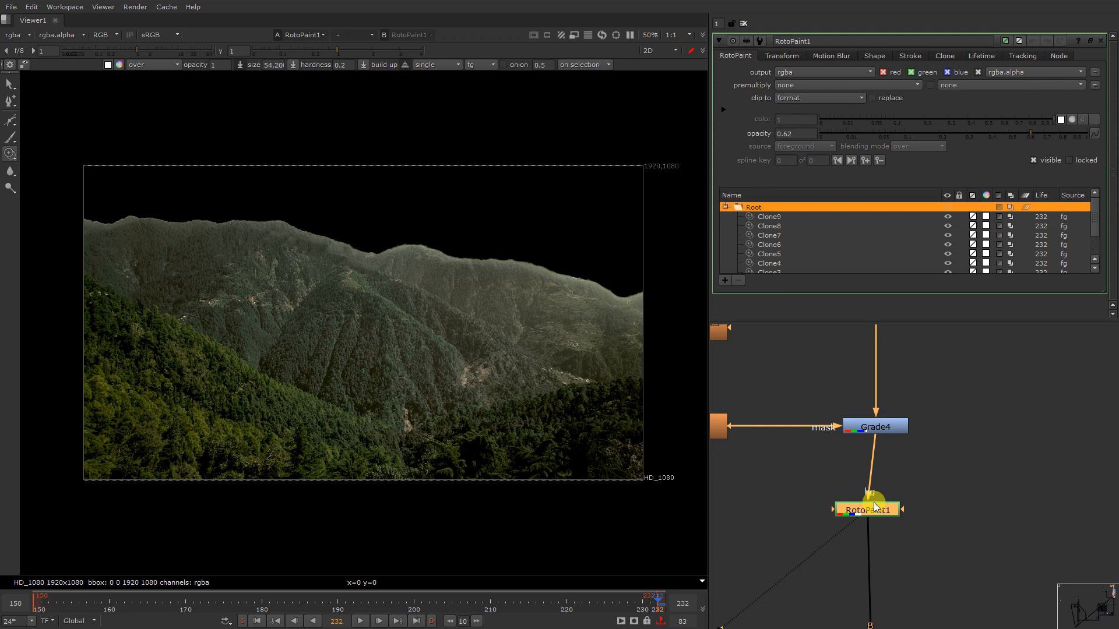
scroll(300, 204, "up", 3)
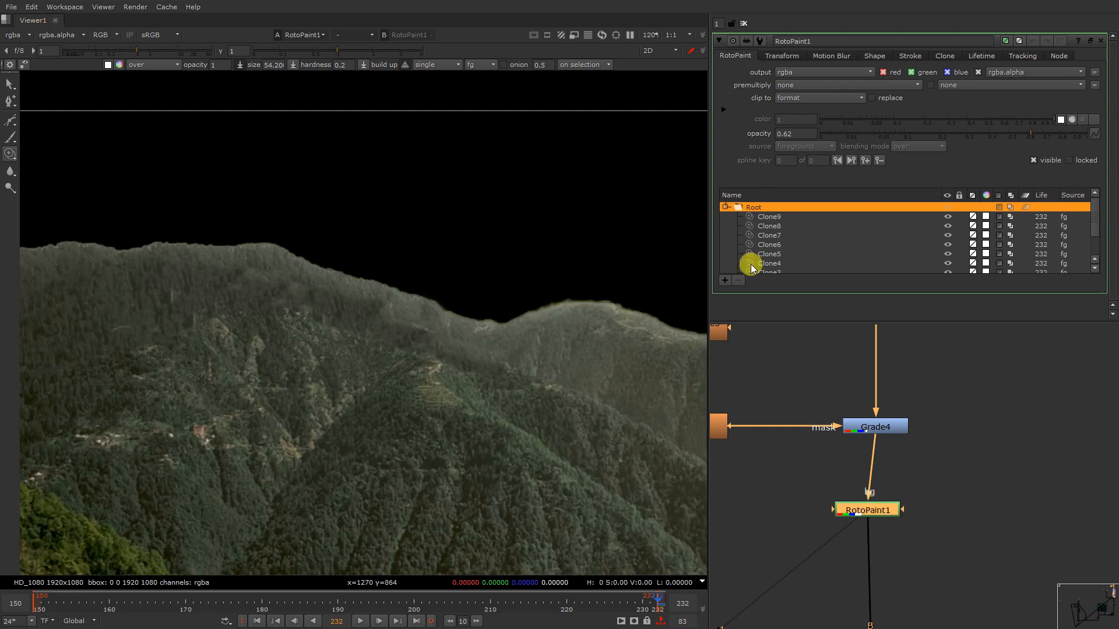
Step: Set the opacity of all RotoPaint1 clone strokes to 0.48 and check the mountains in the final composite
left_click(778, 226)
key("ctrl+a")
left_click_drag(1056, 130, 962, 132)
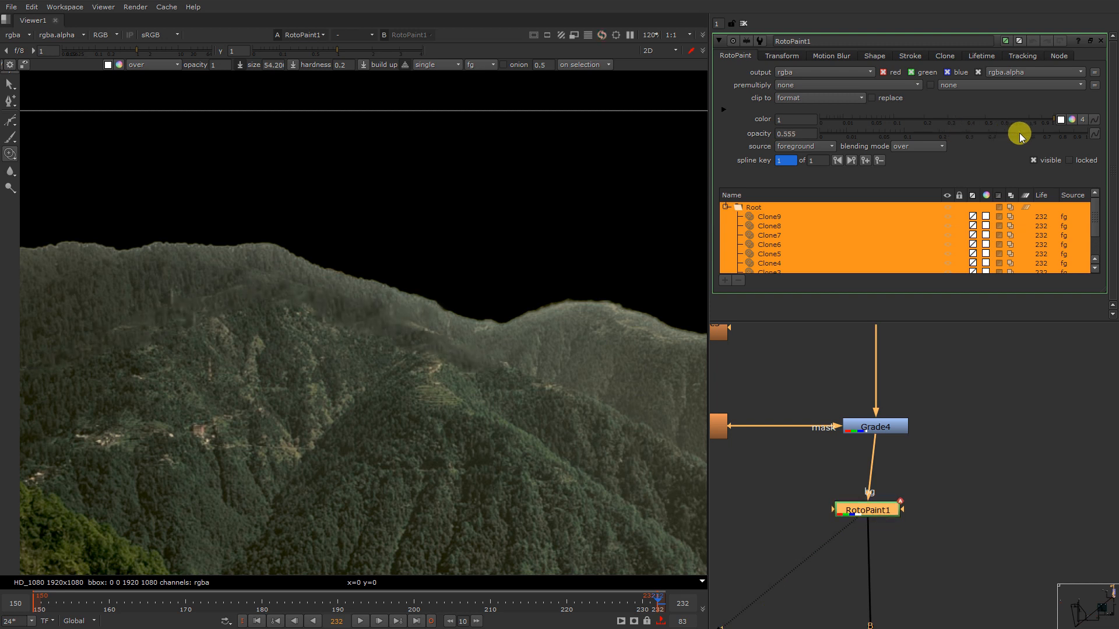
left_click_drag(994, 134, 999, 134)
key("2")
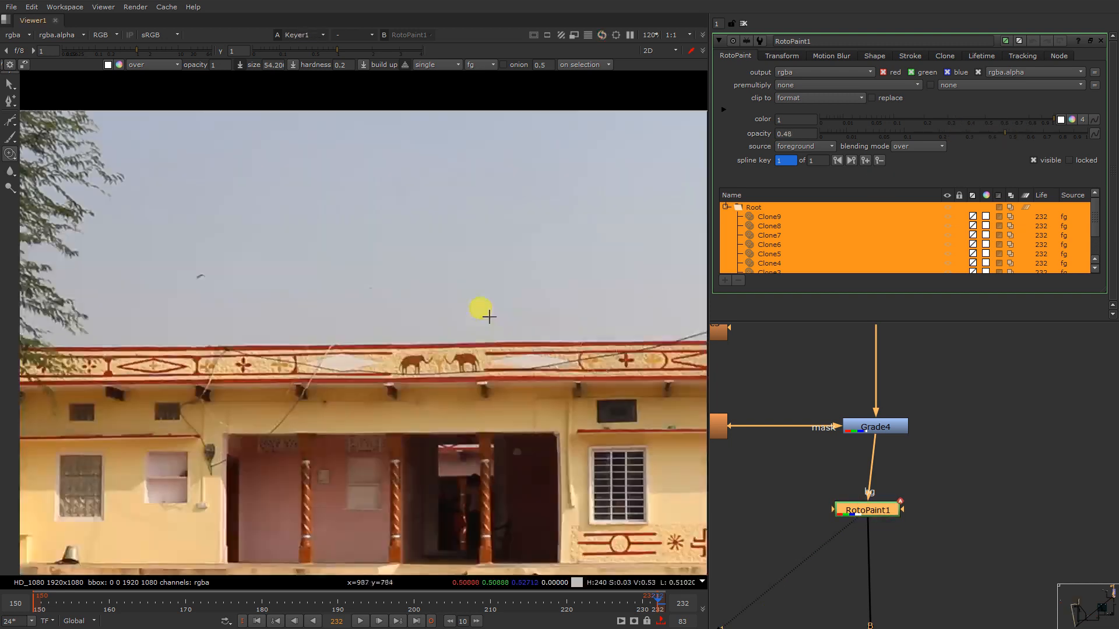
scroll(1062, 437, "down", 10)
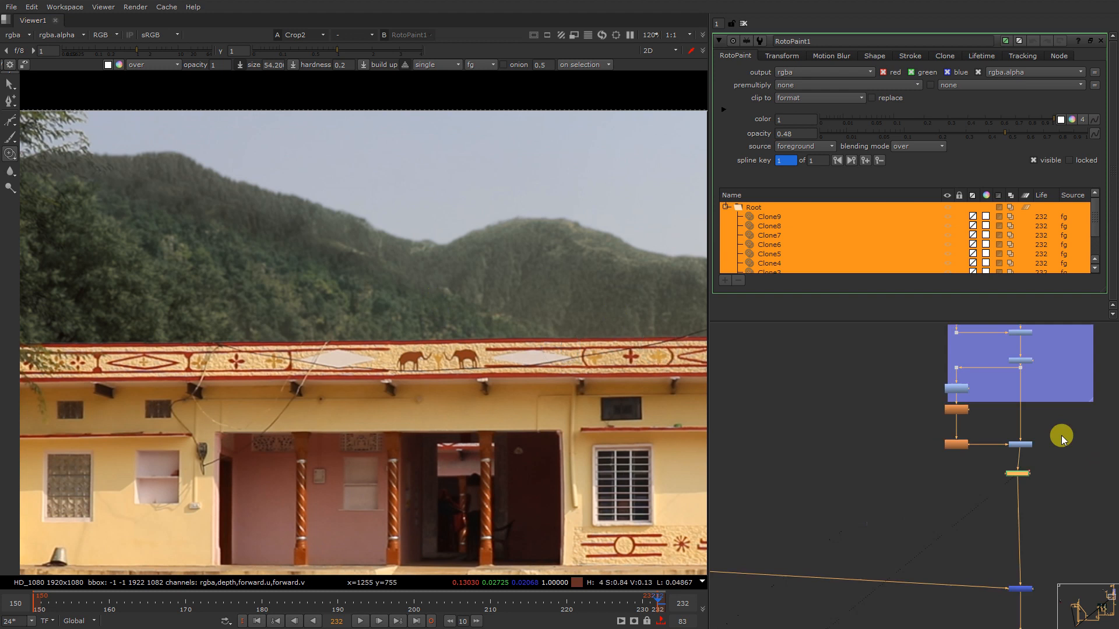
Step: Delete the RotoPaint node below Grade4 and view the output of Merge13
scroll(903, 417, "up", 10)
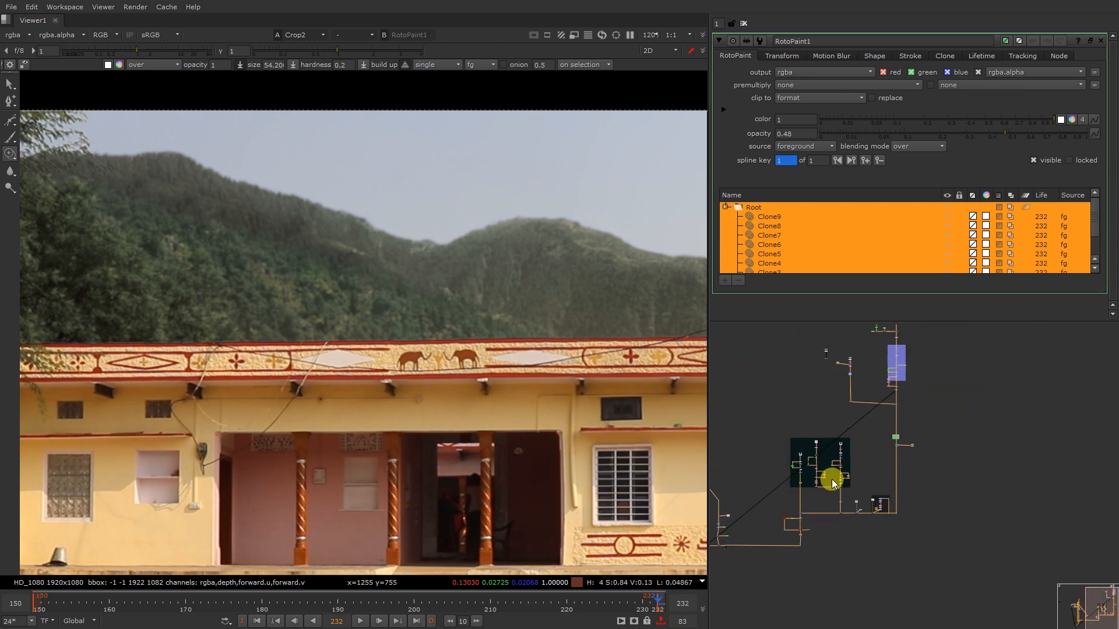
left_click_drag(912, 424, 917, 421)
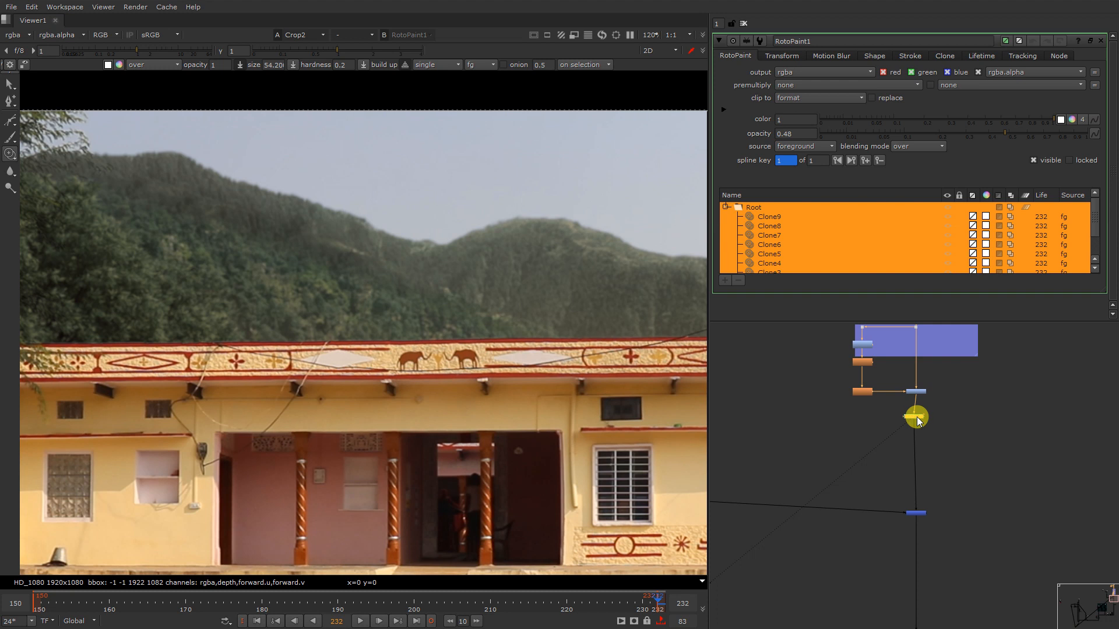
key("Delete")
middle_click_drag(920, 540, 903, 456)
scroll(903, 456, "up", 4)
left_click_drag(872, 383, 915, 413)
key("1")
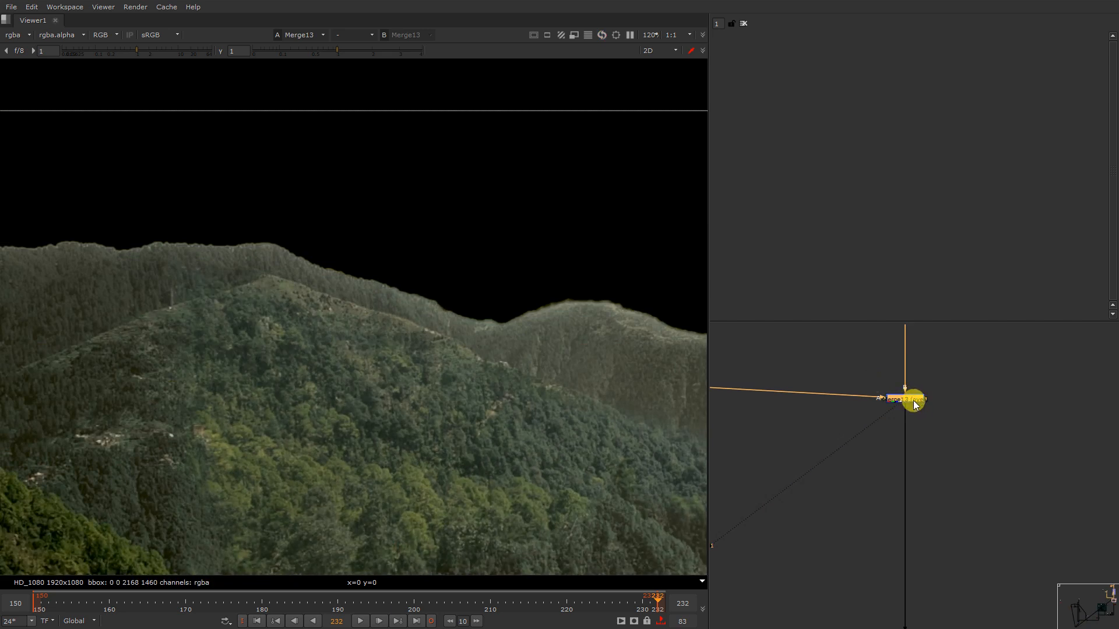
Step: Add a RotoPaint node after Merge13 and activate its Clone tool
key("p")
scroll(175, 304, "up", 4)
right_click(236, 238)
left_click(242, 249)
left_click(9, 153)
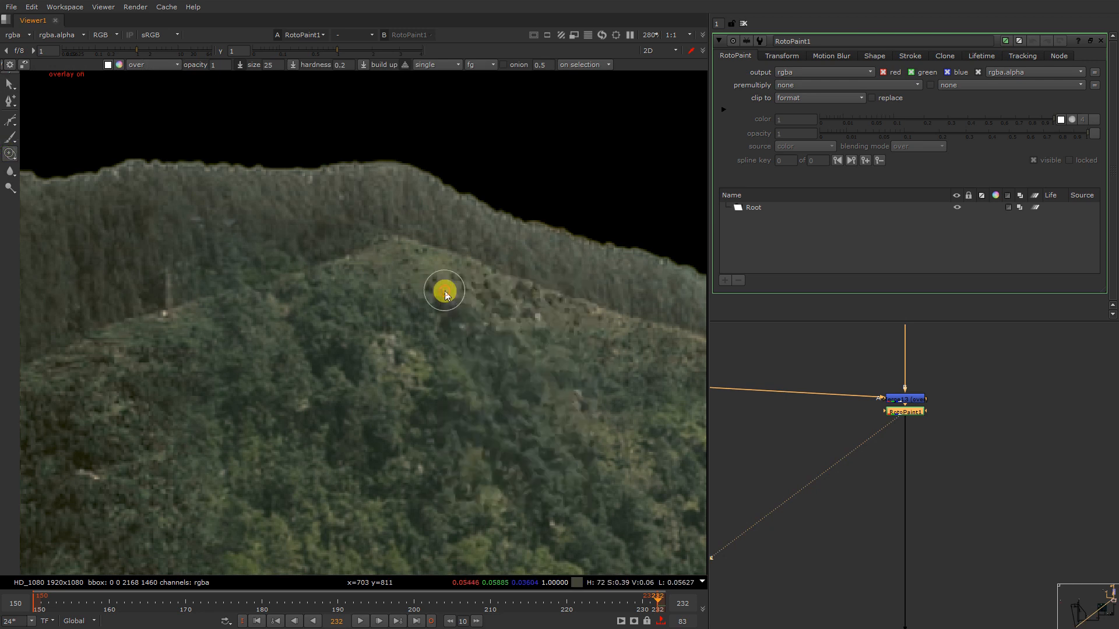
Step: Enlarge the clone brush to 77, undo the trial stroke near the hill's peak and set the brush opacity to 0.3
left_click_drag(376, 278, 418, 274, "shift")
mouse_move(330, 278)
left_mouse_down("ctrl")
mouse_move(416, 248)
mouse_move(409, 228)
mouse_move(382, 253)
left_mouse_up("ctrl")
middle_click_drag(443, 249, 405, 249)
key("ctrl+z")
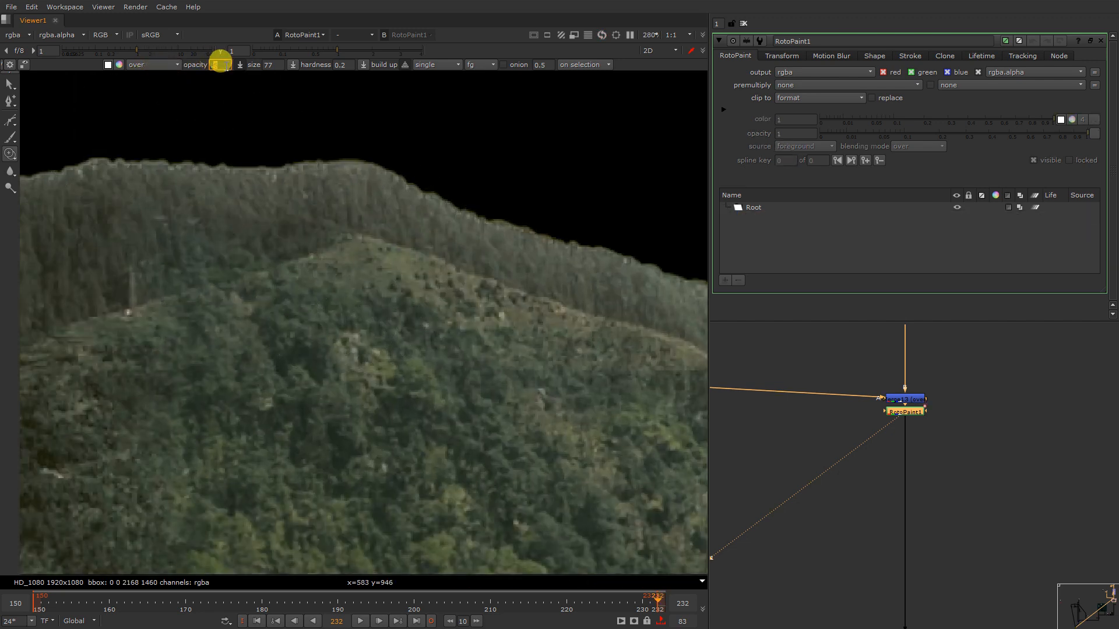
type("0.3")
middle_click_drag(427, 392, 383, 349)
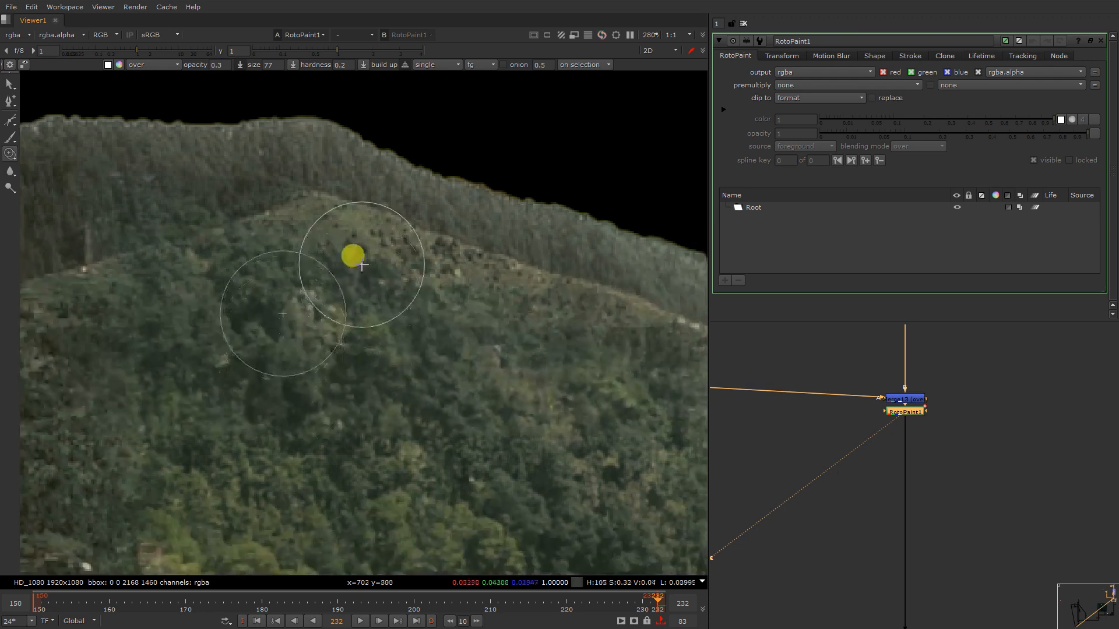
Step: Clone forest texture at 0.3 opacity over the hill's bright crest, from the peak down toward the valley dip
mouse_move(325, 215)
left_mouse_down()
mouse_move(399, 227)
mouse_move(524, 292)
mouse_move(434, 267)
mouse_move(514, 320)
left_mouse_up()
middle_click_drag(530, 320, 270, 255)
mouse_move(289, 216)
left_mouse_down()
mouse_move(393, 288)
mouse_move(389, 254)
mouse_move(418, 257)
mouse_move(501, 314)
left_mouse_up()
middle_click_drag(501, 315, 349, 252)
left_click_drag(353, 237, 504, 318, "ctrl")
scroll(505, 318, "down", 2)
scroll(443, 303, "down", 5)
Step: Check the hillside in the final composite and undo the last low-opacity clone stroke
key("2")
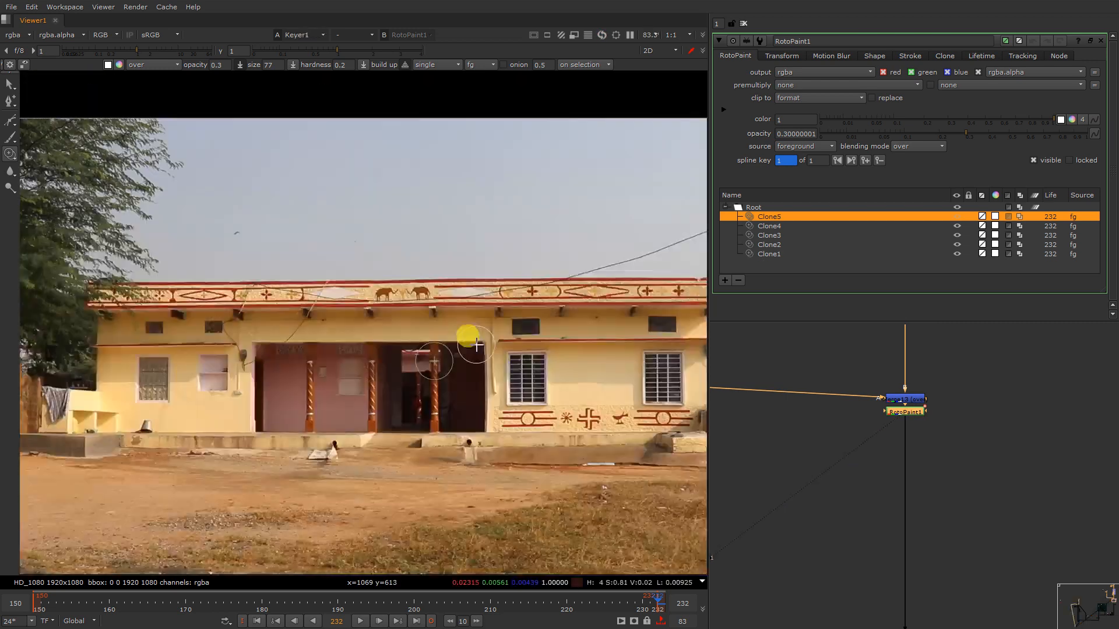
key("3")
scroll(379, 235, "down", 2)
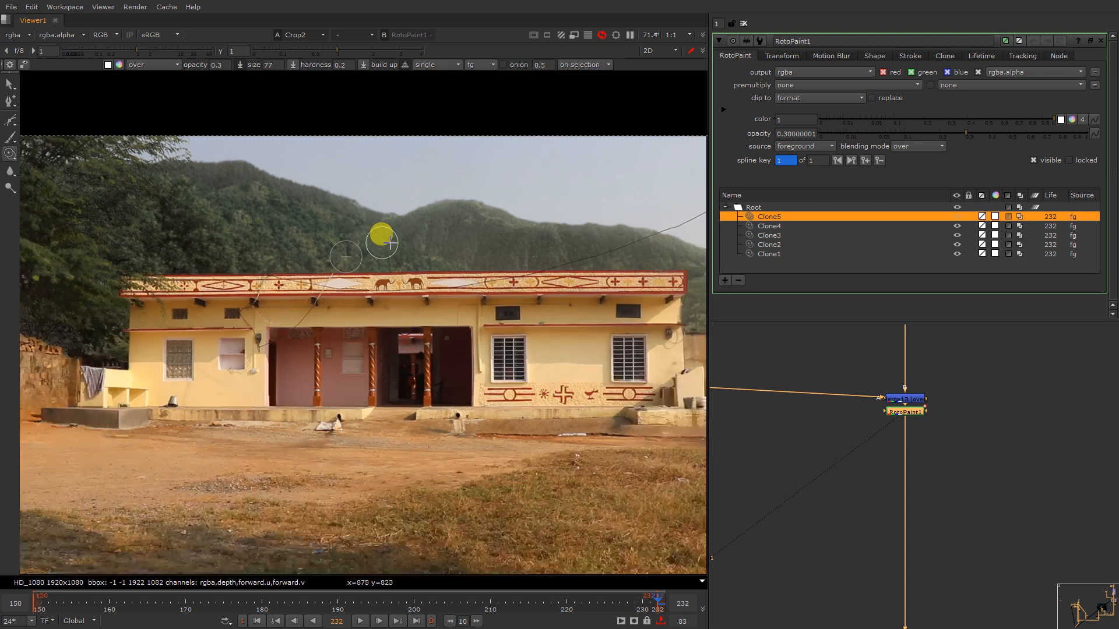
key("ctrl+z")
scroll(306, 213, "up", 6)
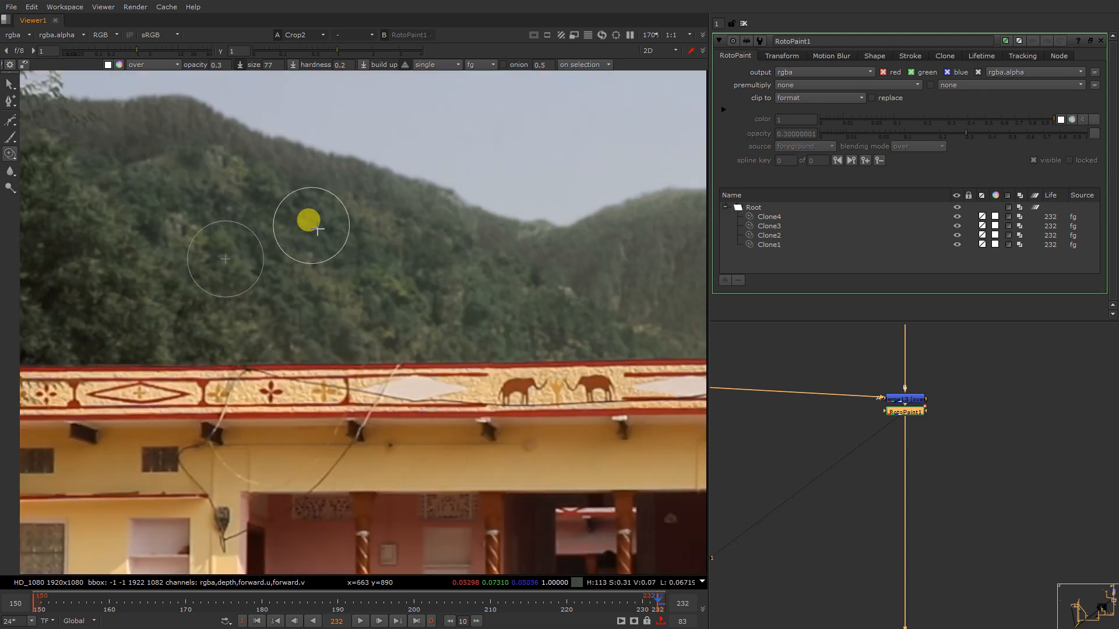
Step: Set the opacity of the four clone strokes Clone1 to Clone4 to 0.104
mouse_move(769, 216)
left_mouse_down()
mouse_move(783, 226)
mouse_move(777, 246)
left_mouse_up()
left_click_drag(942, 134, 906, 134)
scroll(273, 250, "down", 7)
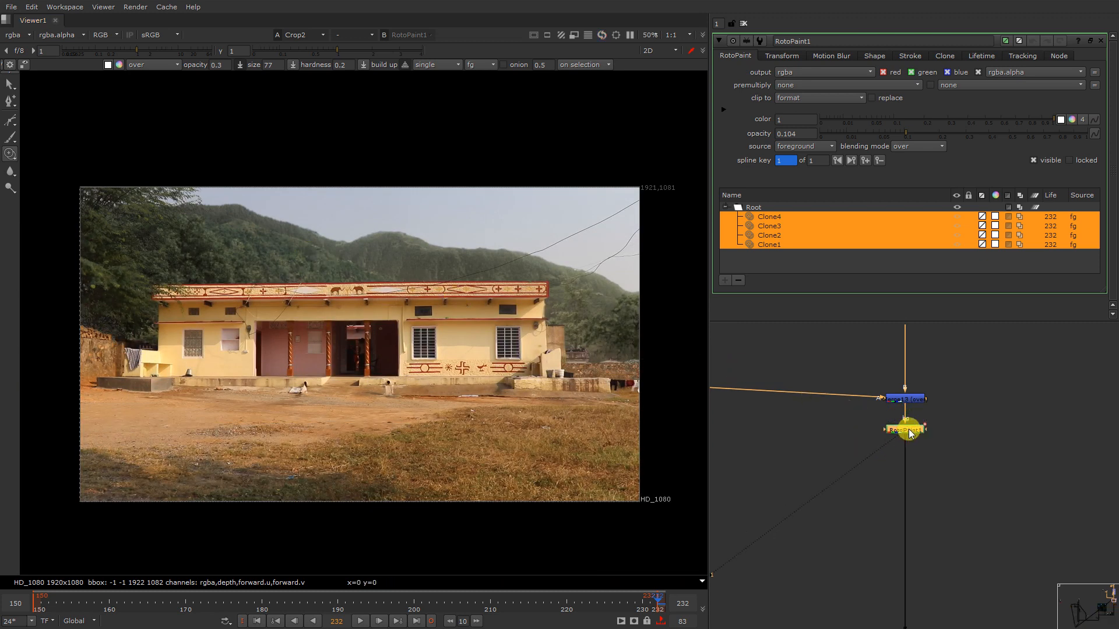
Step: Delete the RotoPaint node holding the low-opacity strokes and view the unpainted Merge13 output
key("Delete")
scroll(899, 420, "up", 2)
key("1")
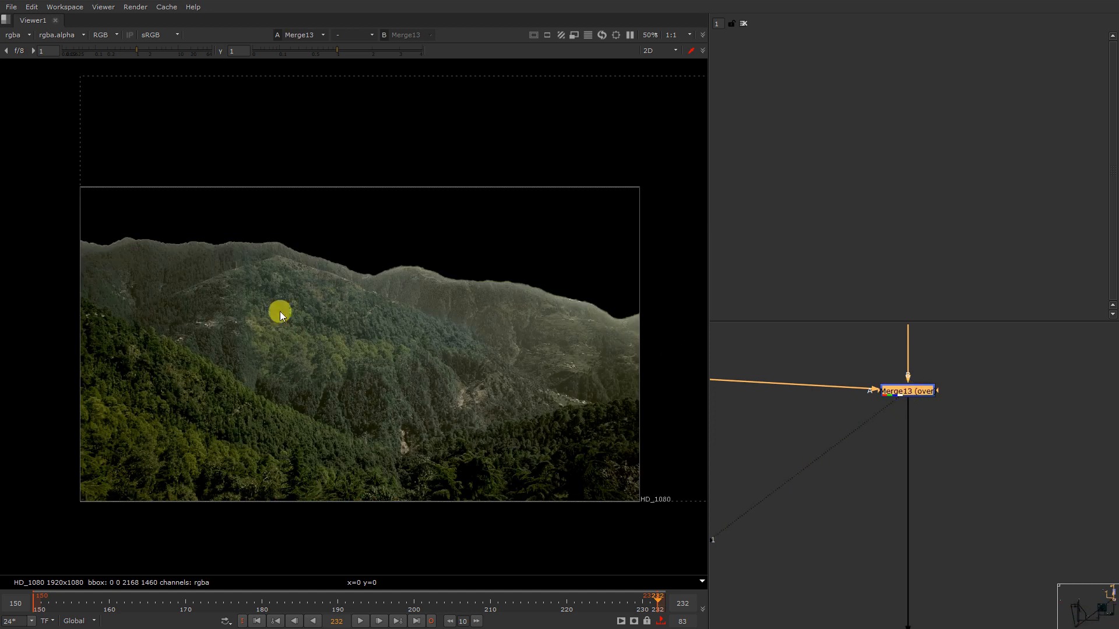
Step: Add a fresh RotoPaint node after Merge13 and activate the Clone tool over the hill's peak
key("p")
scroll(292, 268, "up", 8)
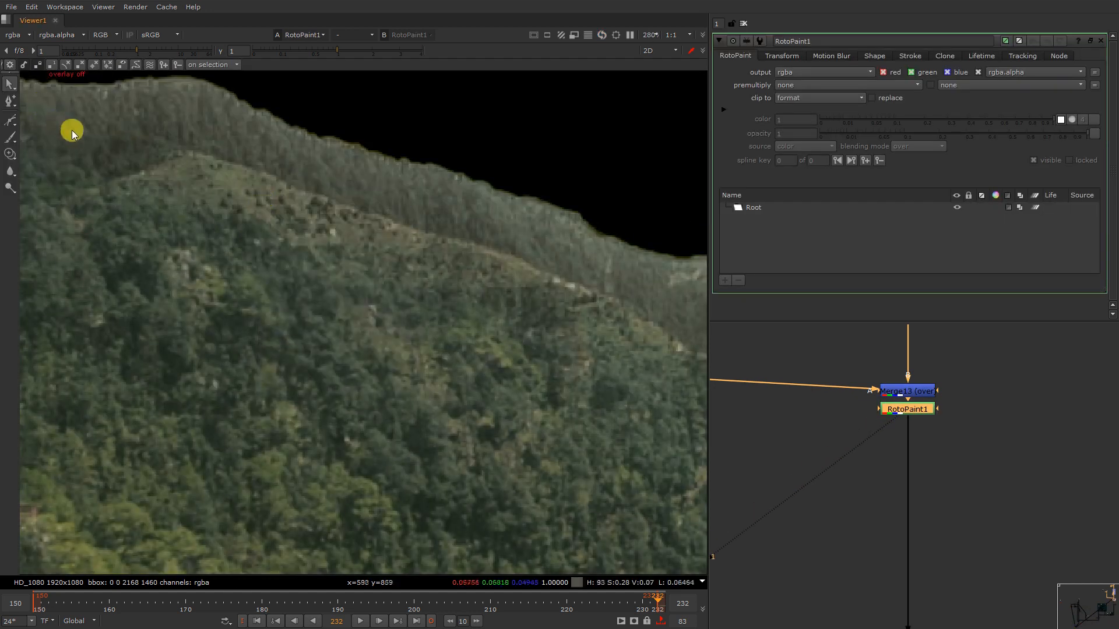
middle_click_drag(72, 130, 131, 155)
left_click(12, 154)
right_click(205, 150)
left_click(206, 150)
scroll(208, 153, "up", 4)
Step: Set the clone brush to about 26.1, undo the trial stroke and clone distant-ridge forest over the crest beside the peak
left_click_drag(214, 154, 250, 261, "ctrl")
left_click_drag(269, 218, 460, 249, "shift")
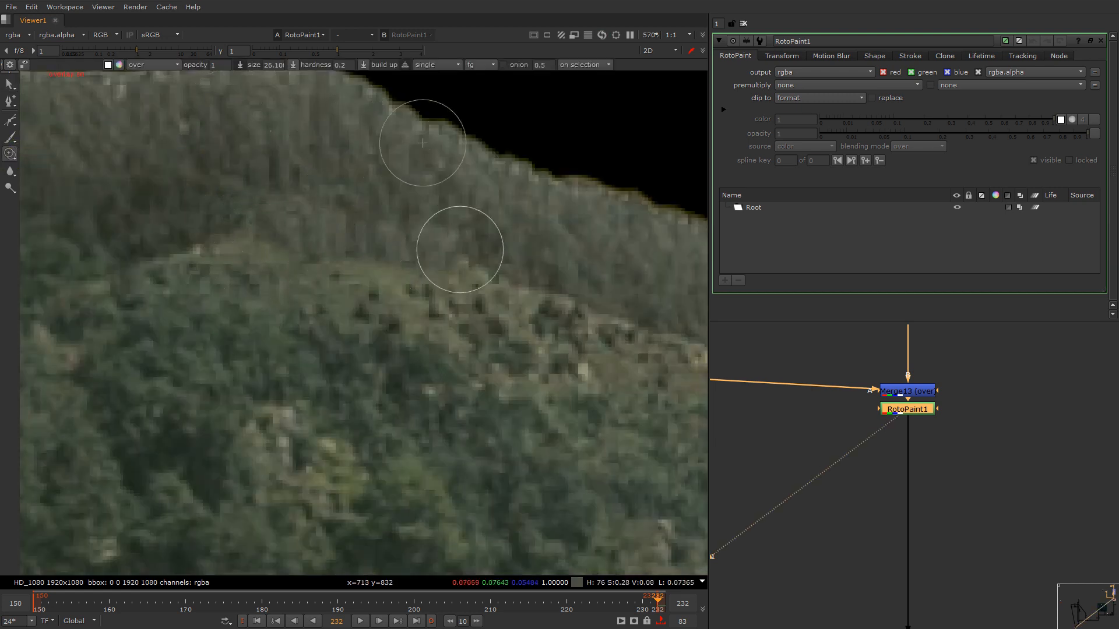
scroll(459, 249, "down", 4)
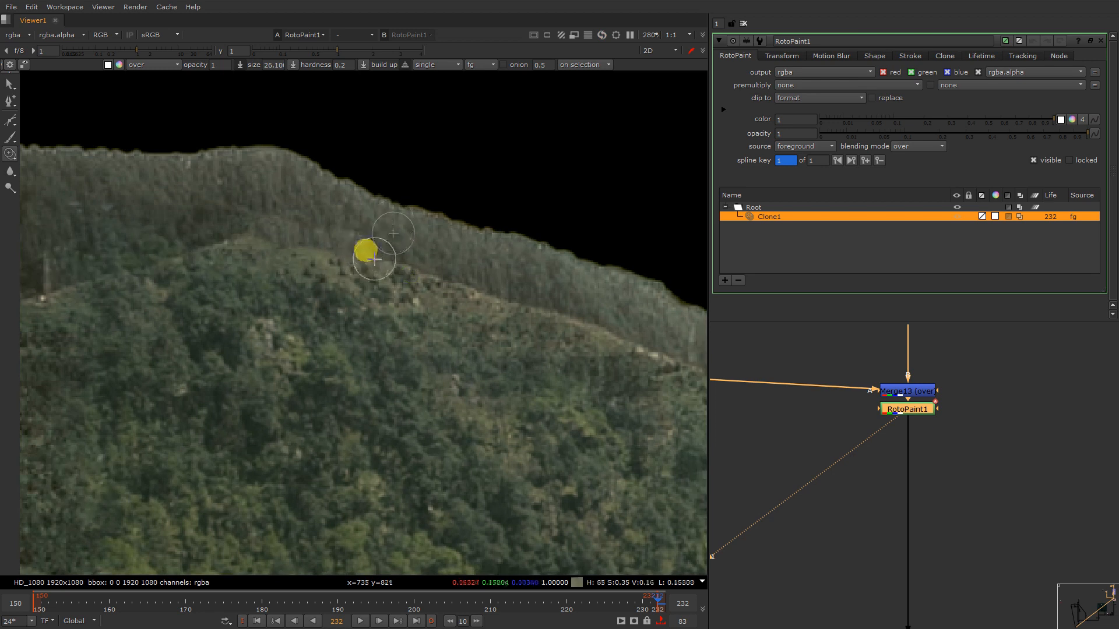
key("ctrl+z")
scroll(350, 251, "up", 3)
left_click_drag(246, 202, 541, 312)
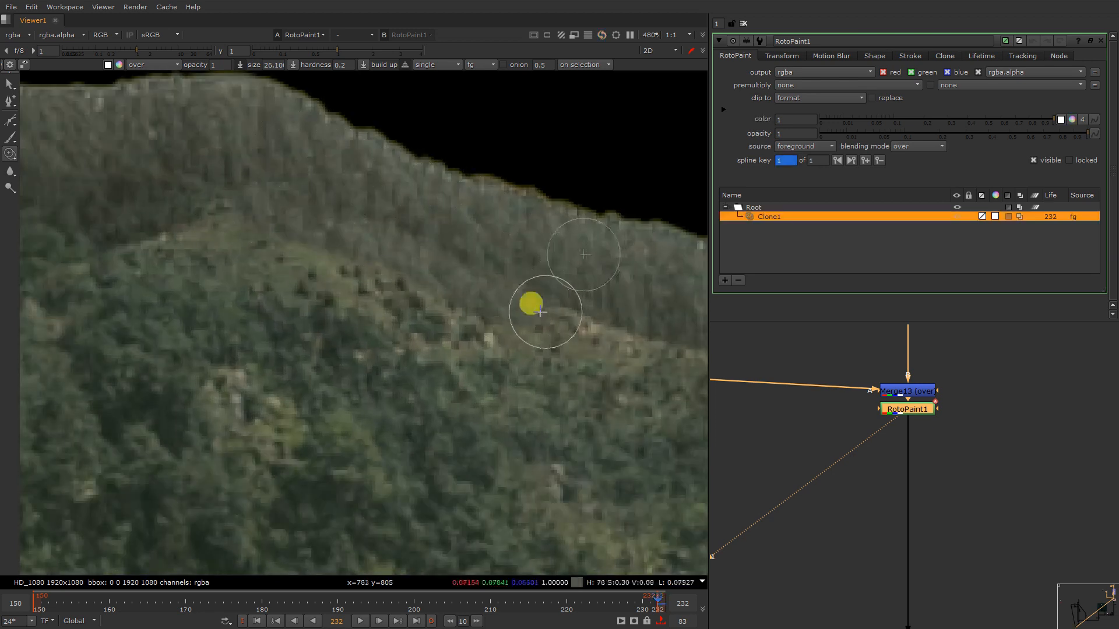
Step: Continue cloning ridge forest down the hill's descending crest to the valley dip
middle_click_drag(540, 312, 83, 246)
mouse_move(68, 243)
left_mouse_down()
mouse_move(199, 290)
mouse_move(362, 324)
mouse_move(549, 407)
left_mouse_up()
scroll(543, 410, "down", 4)
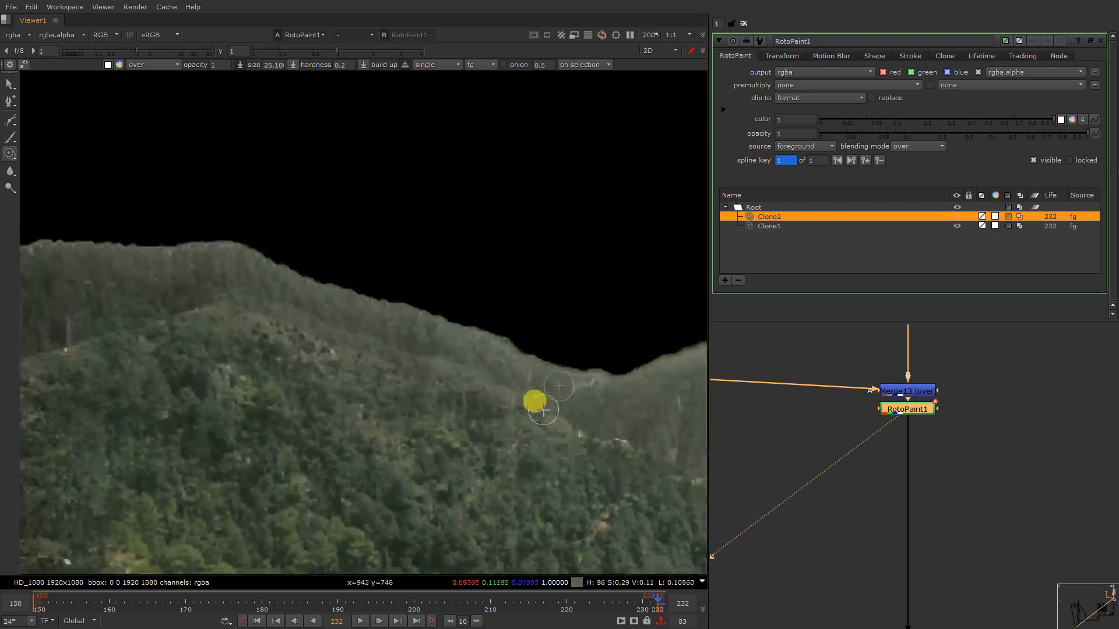
middle_click_drag(543, 410, 442, 356)
left_click_drag(478, 376, 491, 385)
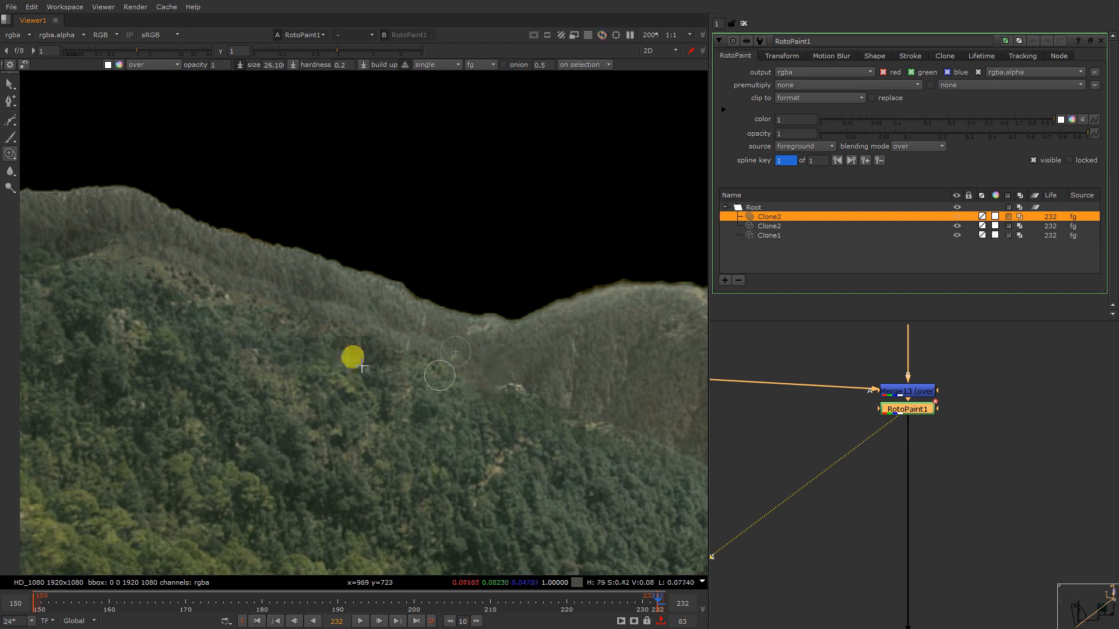
Step: Resample forest above the peak and clone it over the transition around the peak and along the upper crest
middle_click_drag(105, 271, 355, 345)
left_click_drag(333, 307, 366, 334, "ctrl")
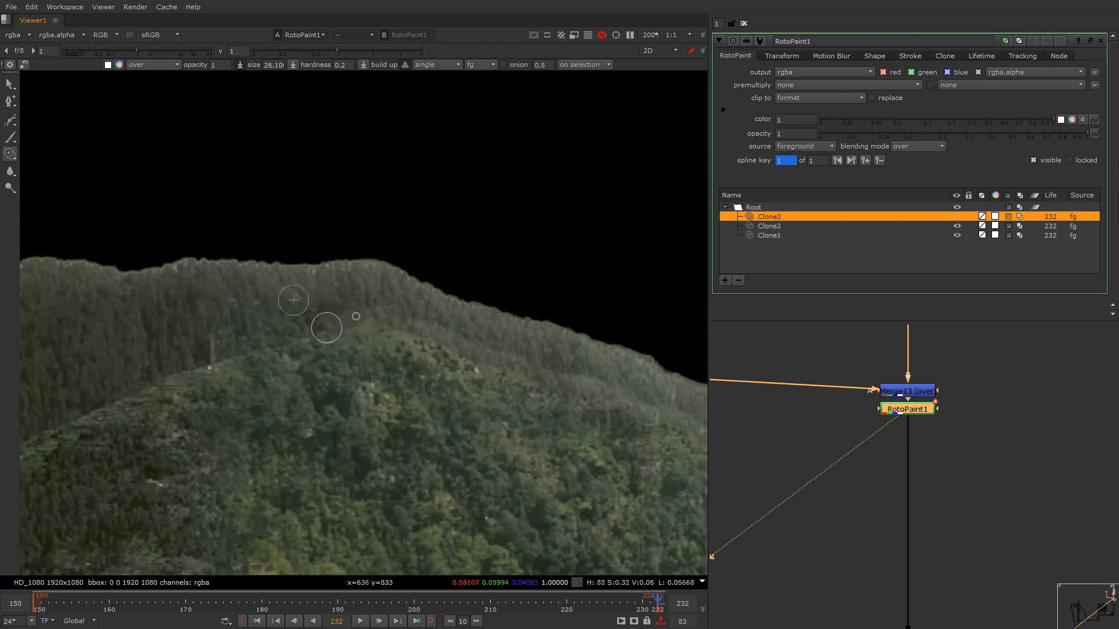
mouse_move(211, 366)
left_mouse_down()
mouse_move(267, 337)
mouse_move(305, 349)
left_mouse_up()
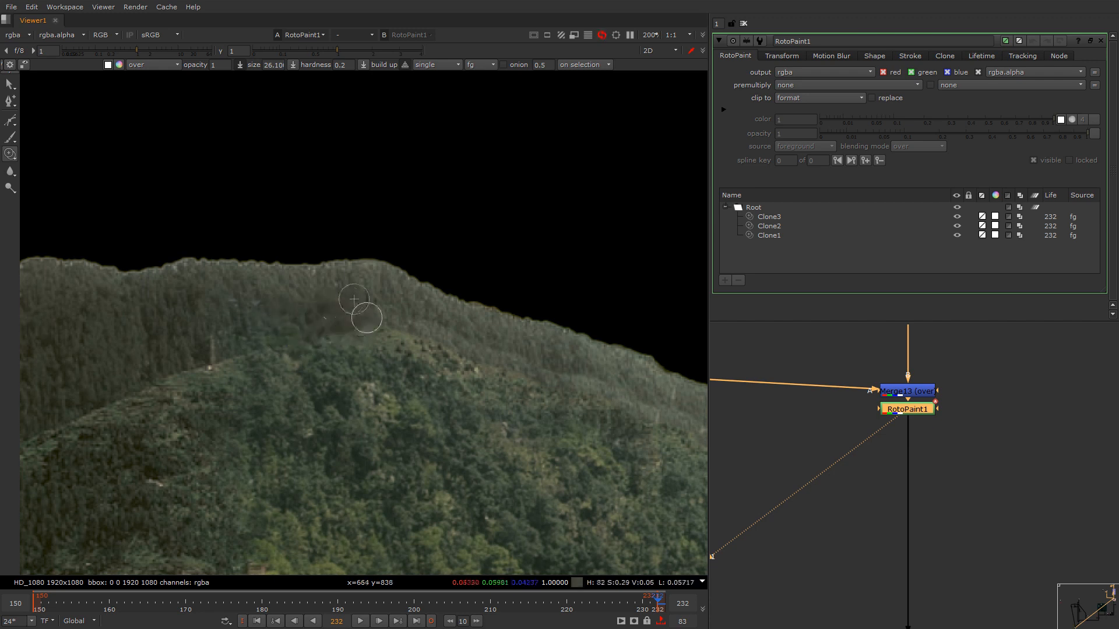
left_click_drag(376, 312, 548, 363)
Step: View the final composite at Crop2 to examine the repainted crest behind the house
scroll(955, 414, "down", 8)
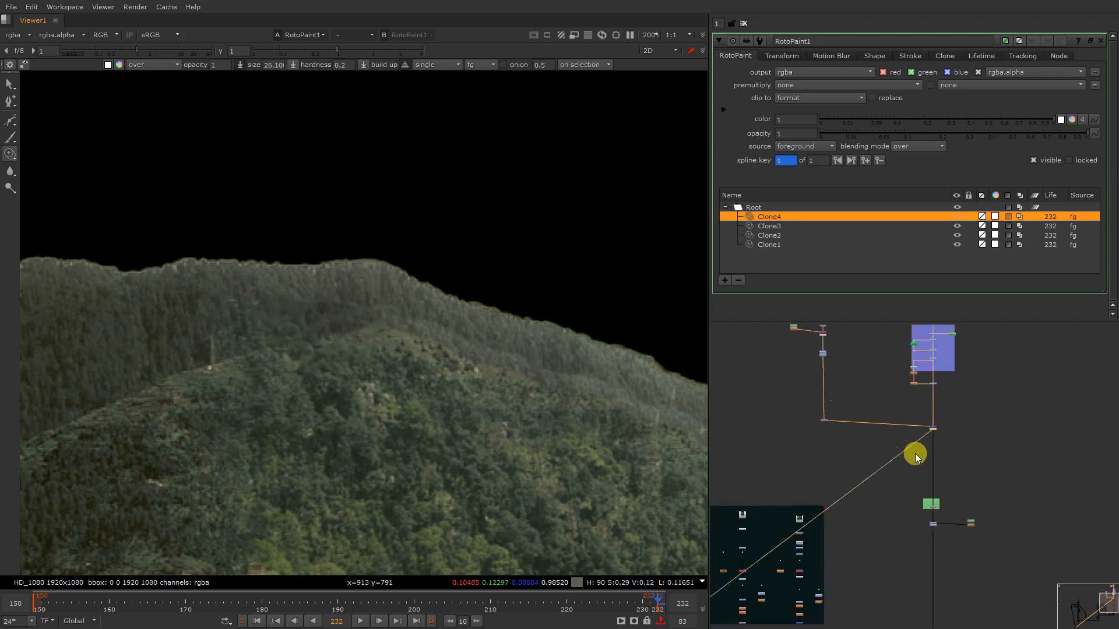
middle_click_drag(878, 578, 944, 310)
middle_click_drag(834, 407, 1018, 365)
scroll(919, 403, "up", 5)
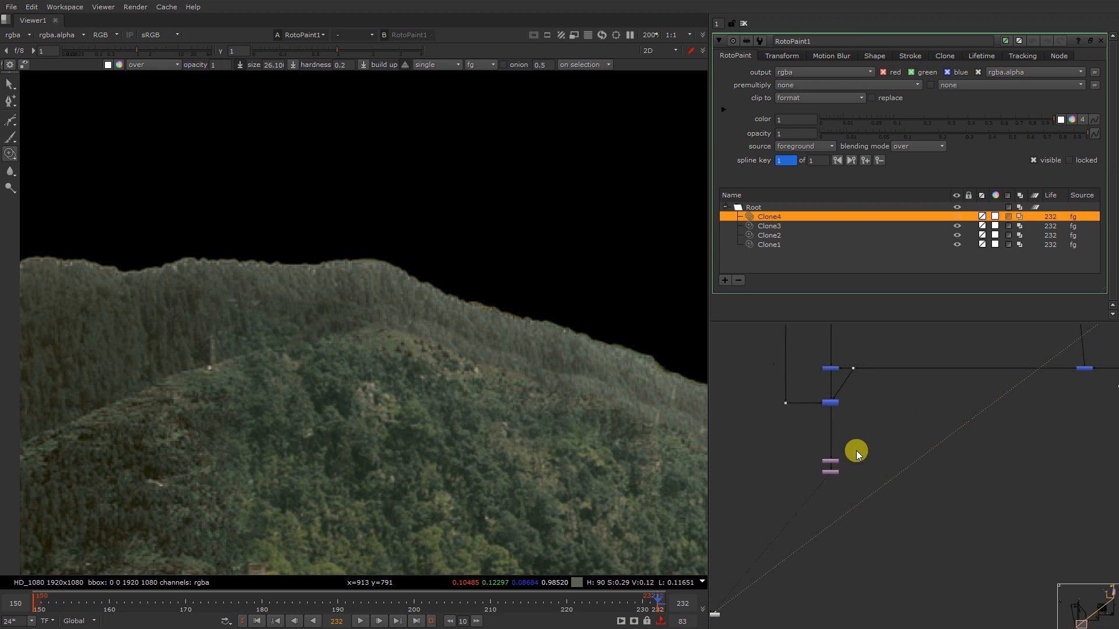
left_click(832, 474)
key("1")
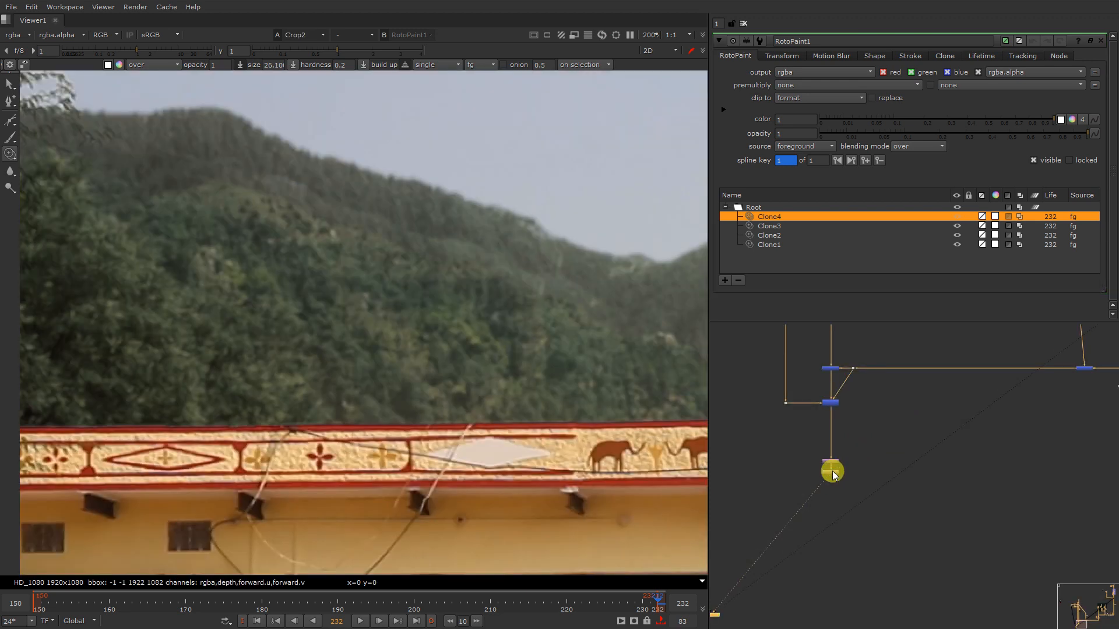
Step: Reopen the RotoPaint1 node after Merge13 and view its output
key("f")
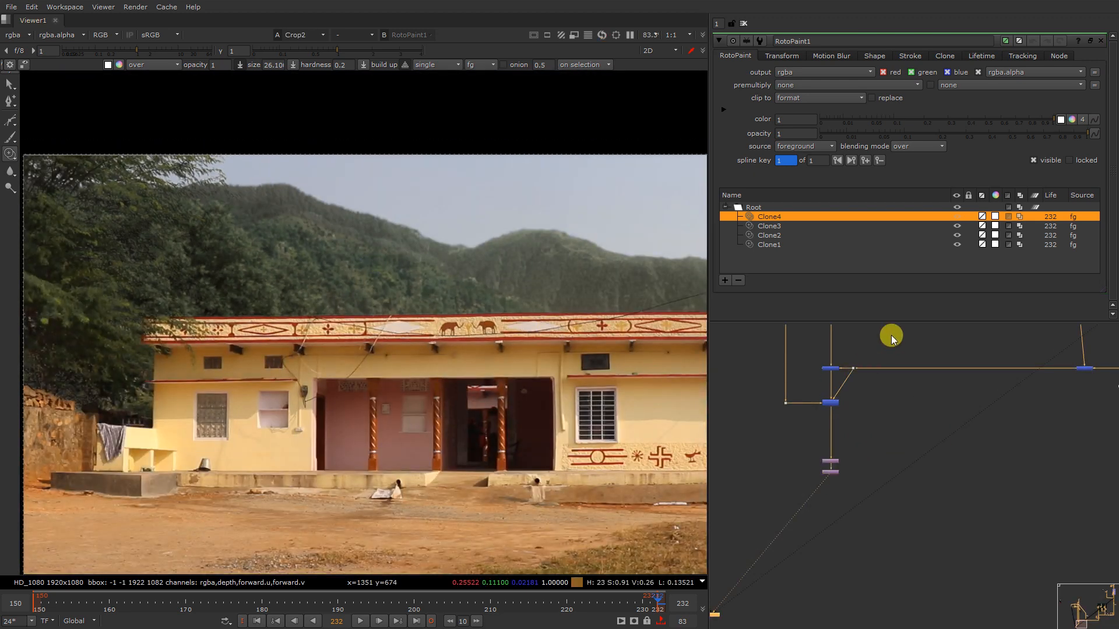
scroll(948, 453, "down", 3)
scroll(948, 453, "down", 1)
middle_click_drag(1019, 414, 841, 510)
scroll(971, 421, "up", 4)
middle_click_drag(979, 356, 965, 446)
scroll(964, 427, "up", 4)
double_click(955, 399)
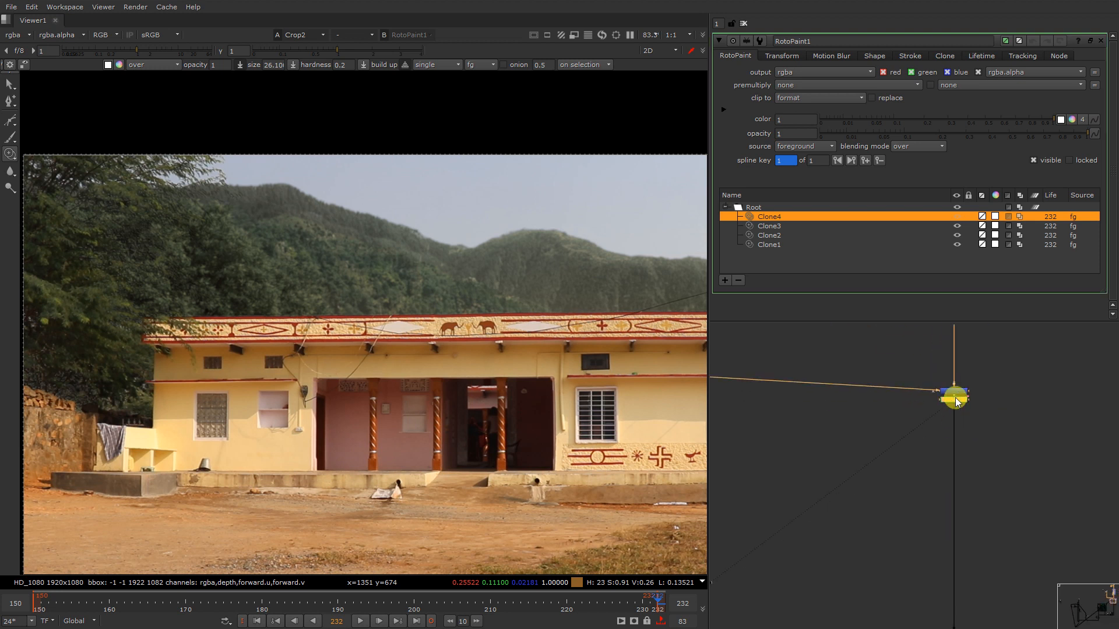
key("1")
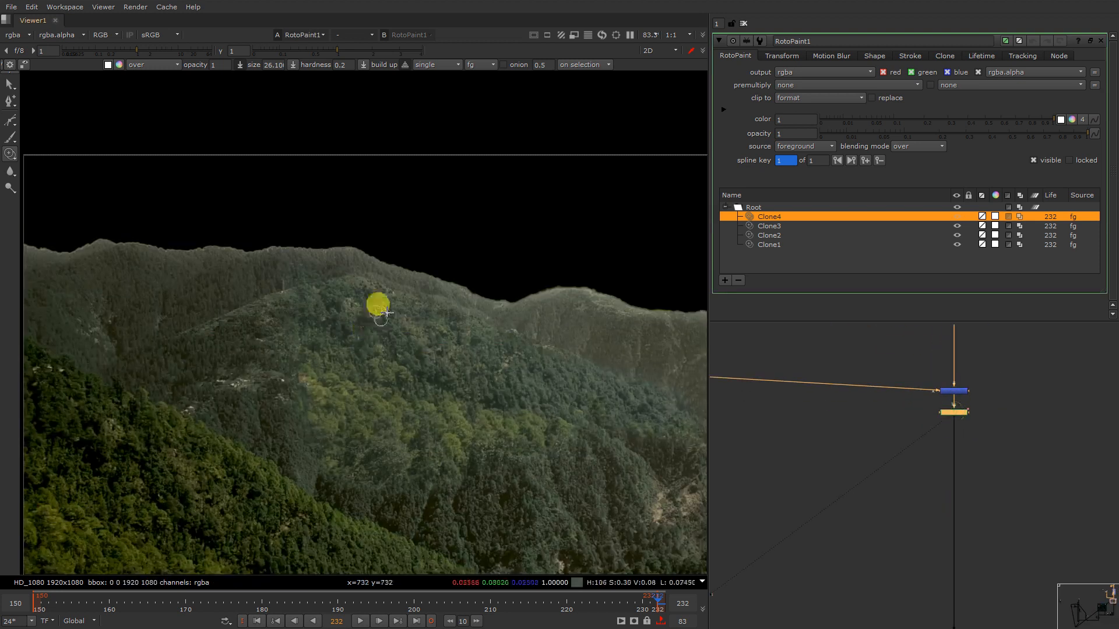
Step: Set the clone brush to size about 40.9 and opacity 0.05, and clone forest softly over the seam below the crest
scroll(379, 291, "up", 5)
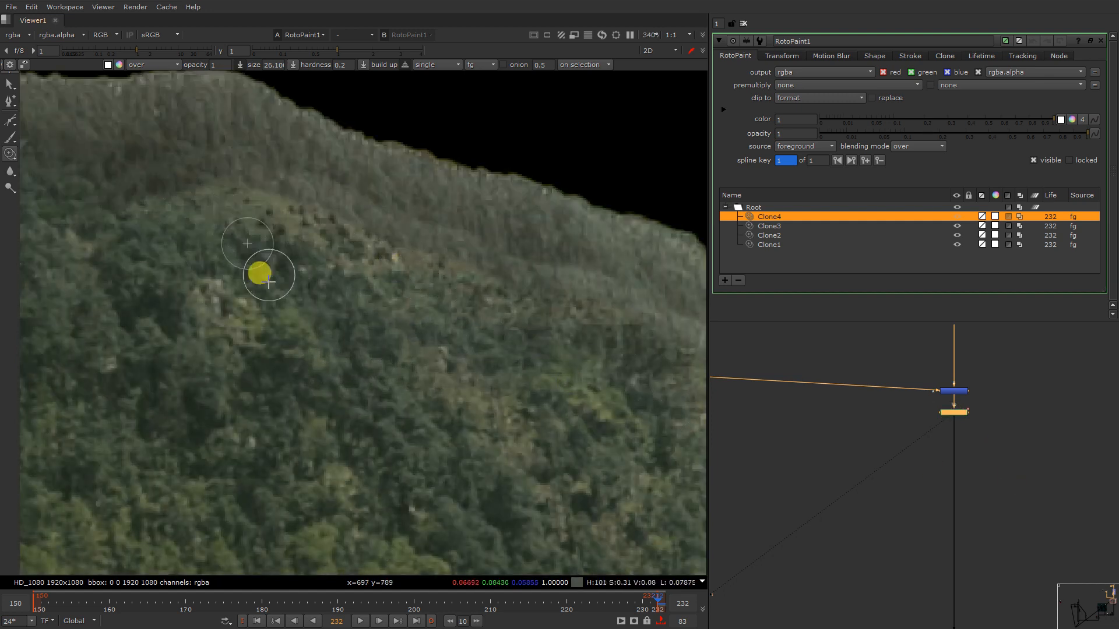
left_click_drag(296, 230, 283, 175, "shift")
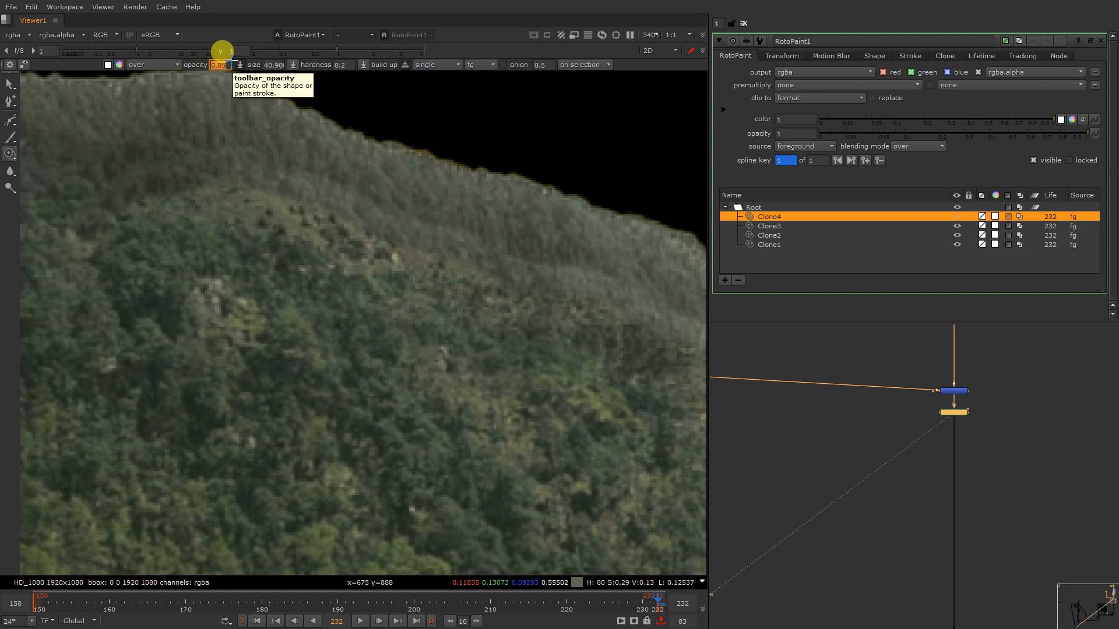
left_click_drag(294, 174, 423, 231)
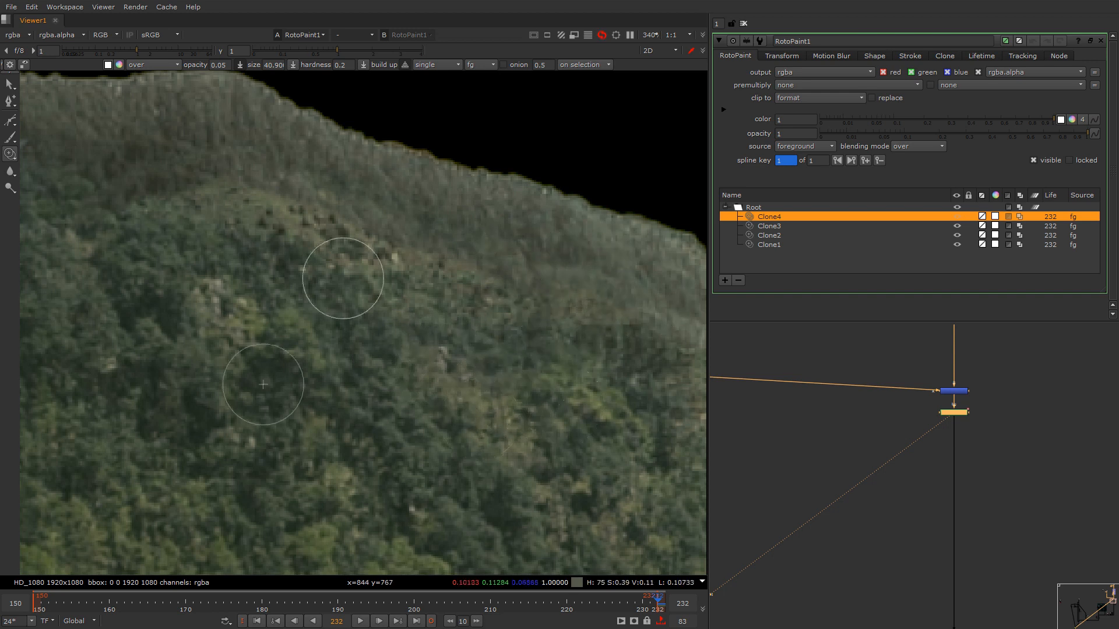
left_click_drag(254, 212, 210, 234)
Step: View the final composite at Crop2 to examine the softened seam above the roof
key("1")
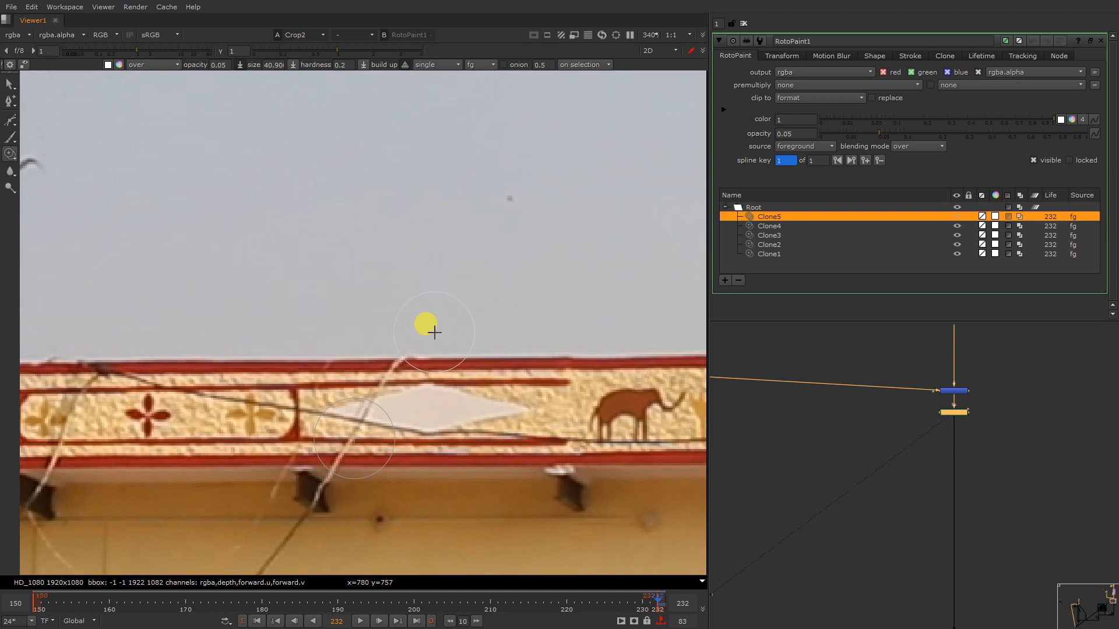
scroll(434, 332, "down", 6)
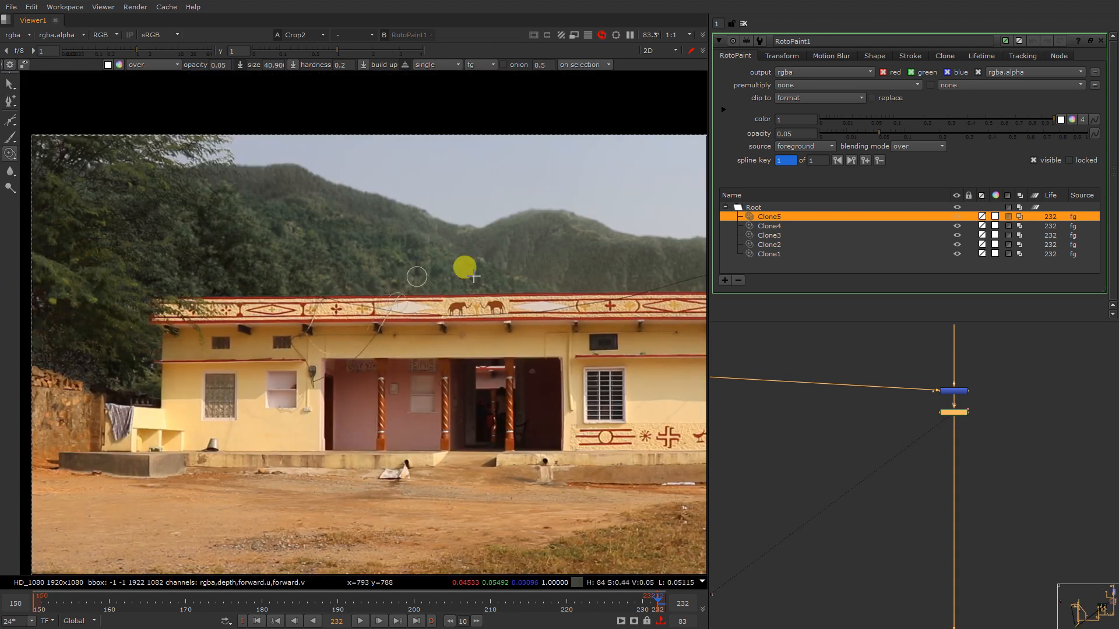
scroll(474, 278, "up", 3)
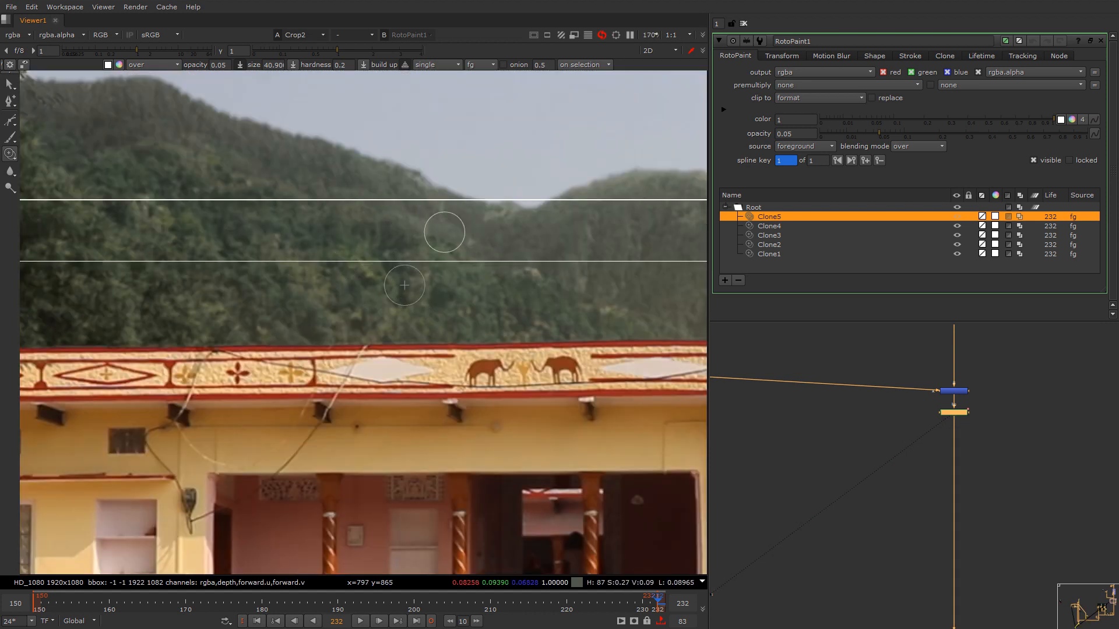
key("ctrl+z")
Step: Return to RotoPaint1's output and clone another soft patch of forest over the slope toward the valley dip
scroll(968, 411, "up", 2)
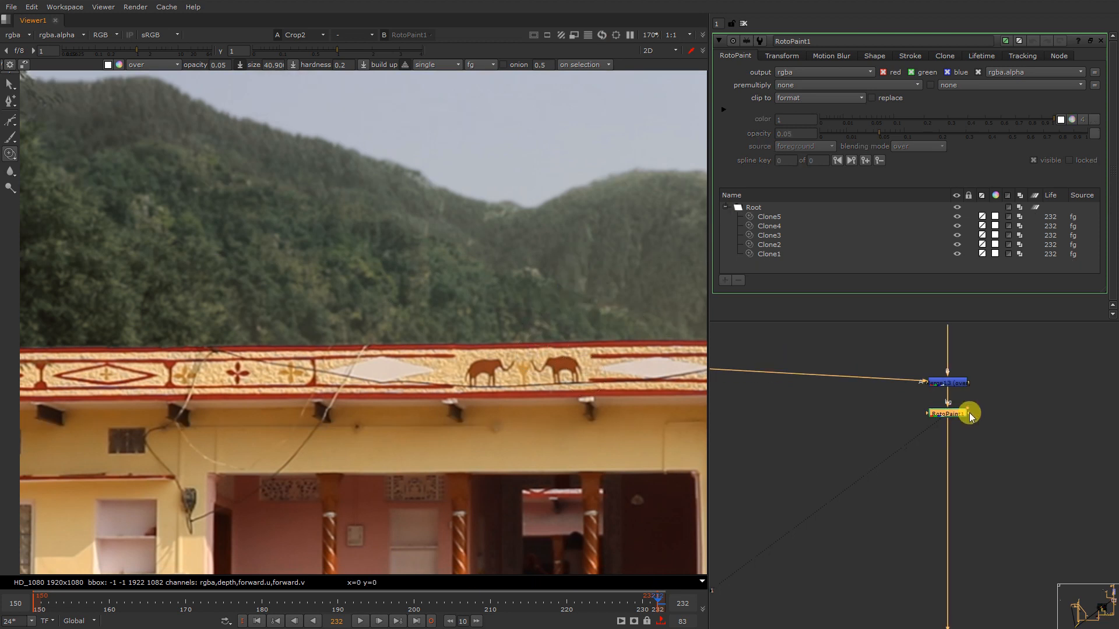
key("1")
scroll(457, 314, "up", 2)
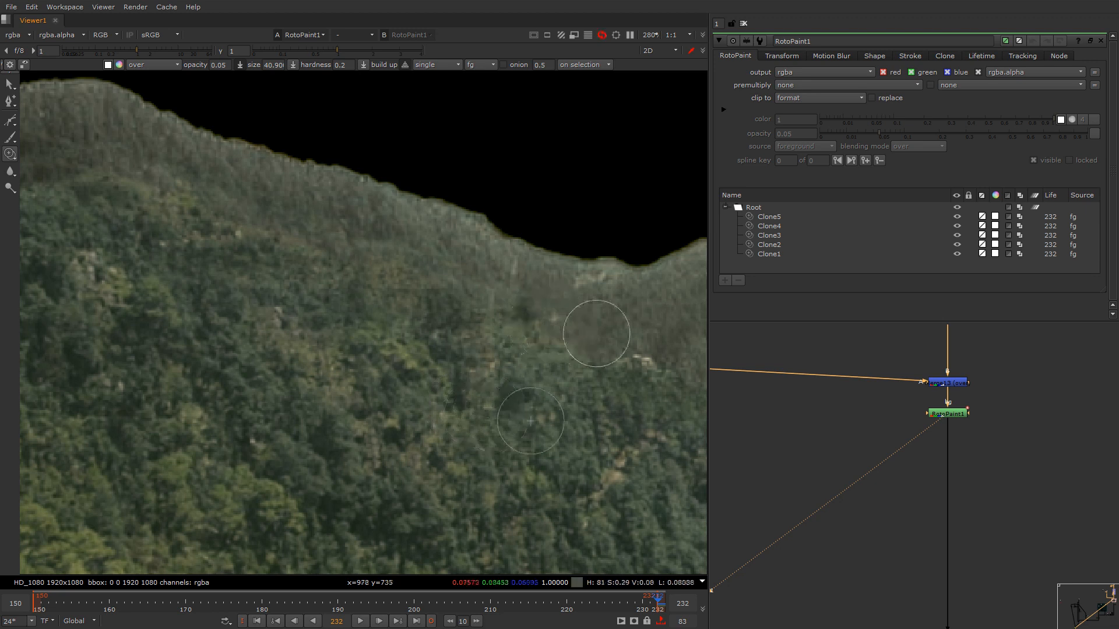
left_click(307, 362)
Step: Compare the Crop2 composite with RotoPaint1 disabled and enabled, then examine the full frame
key("1")
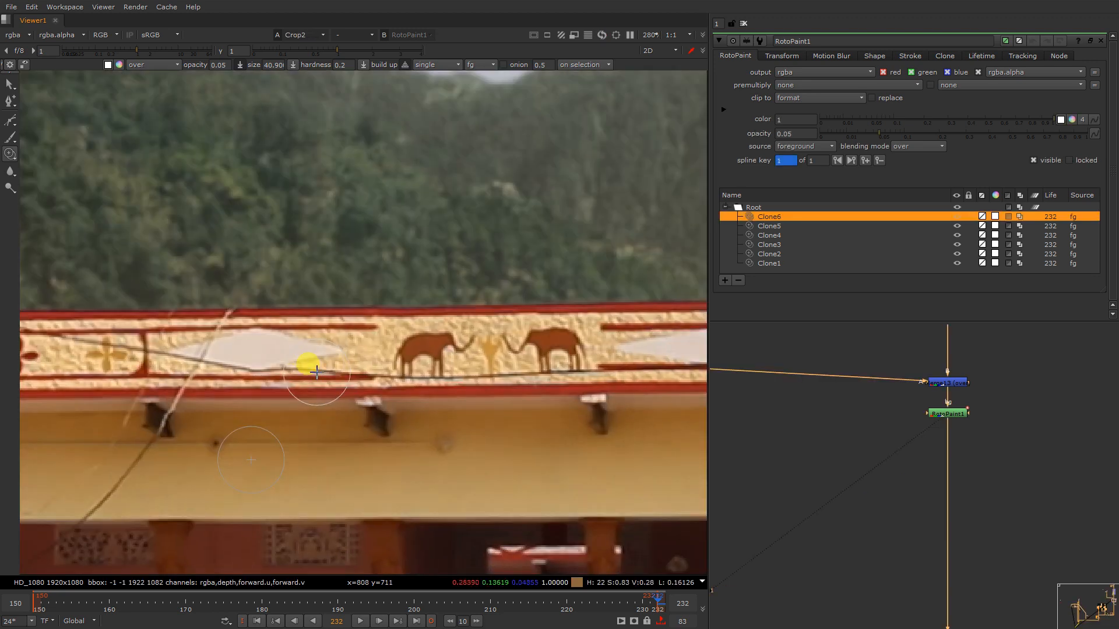
key("f")
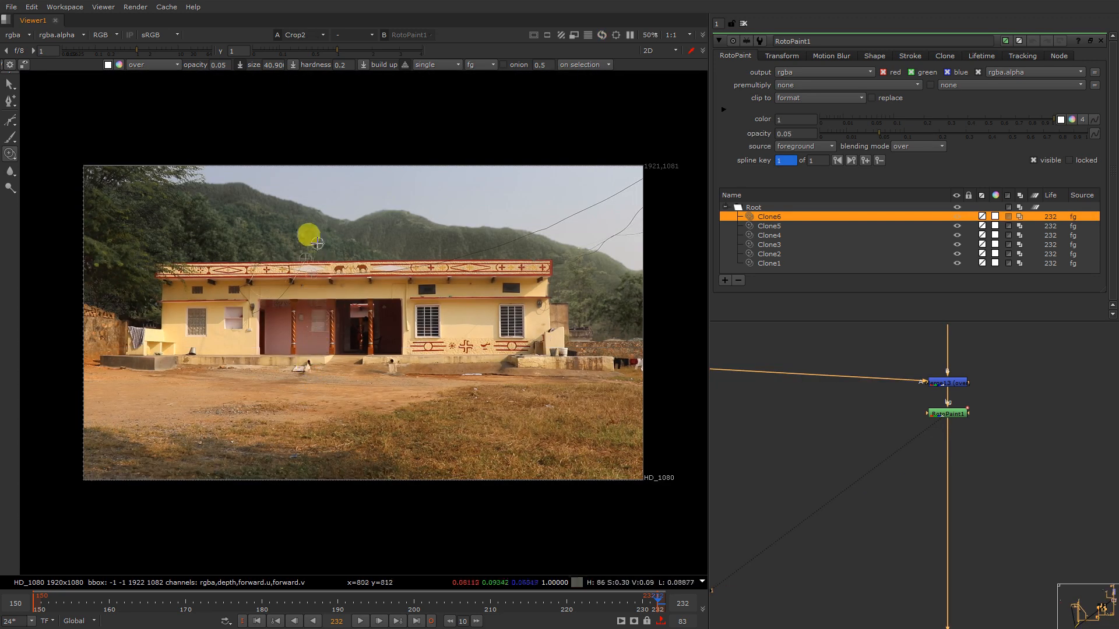
scroll(317, 243, "up", 3)
scroll(951, 434, "up", 2)
left_click(959, 412)
key("d")
key("d")
key("d")
key("d")
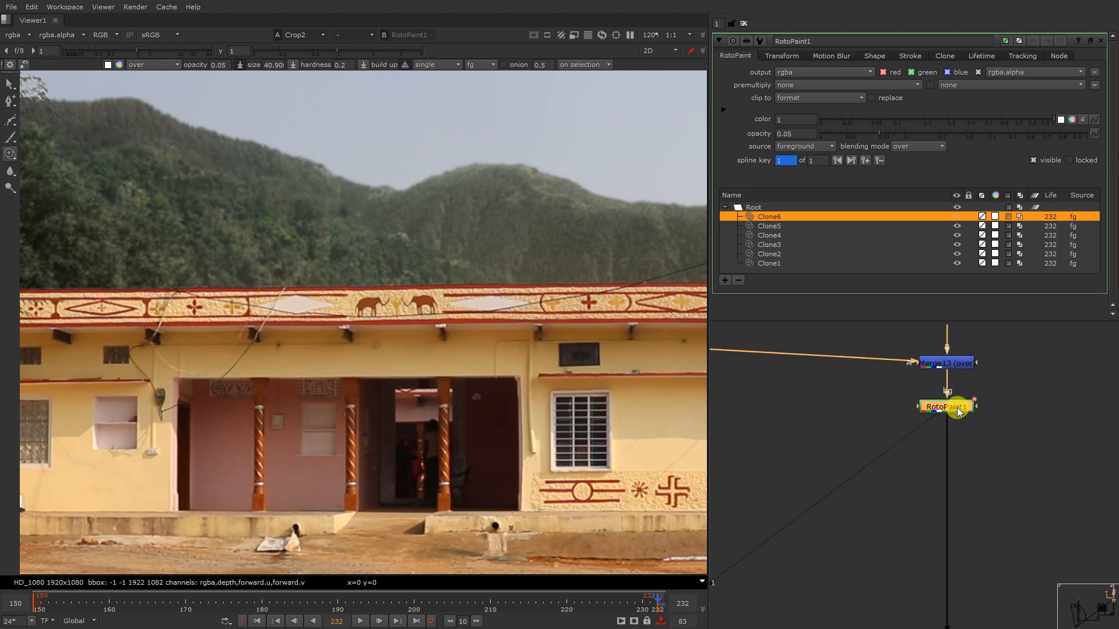
scroll(267, 190, "down", 4)
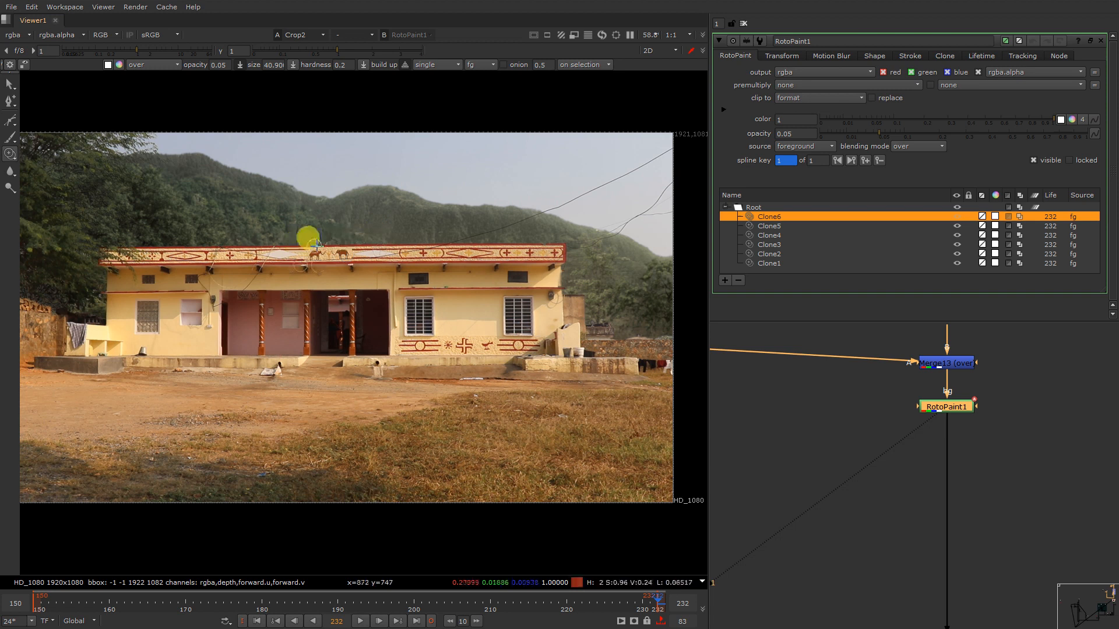
scroll(416, 266, "down", 1)
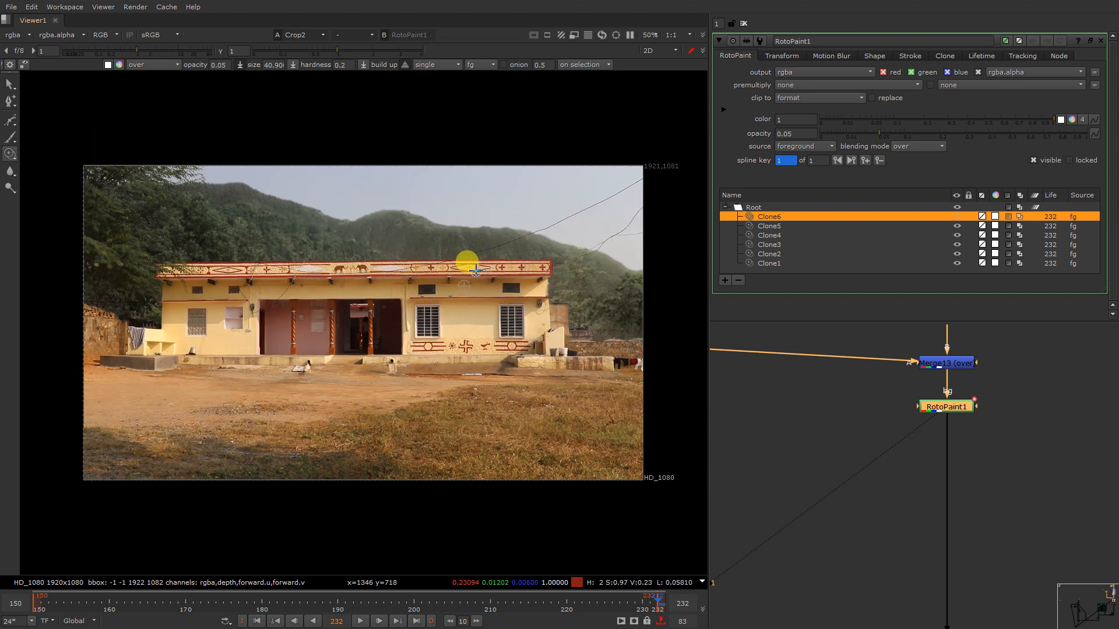
Step: Set the Multiply2 value to 0.56 below the forest slope's color correction and check the result behind the roof
left_click(969, 363)
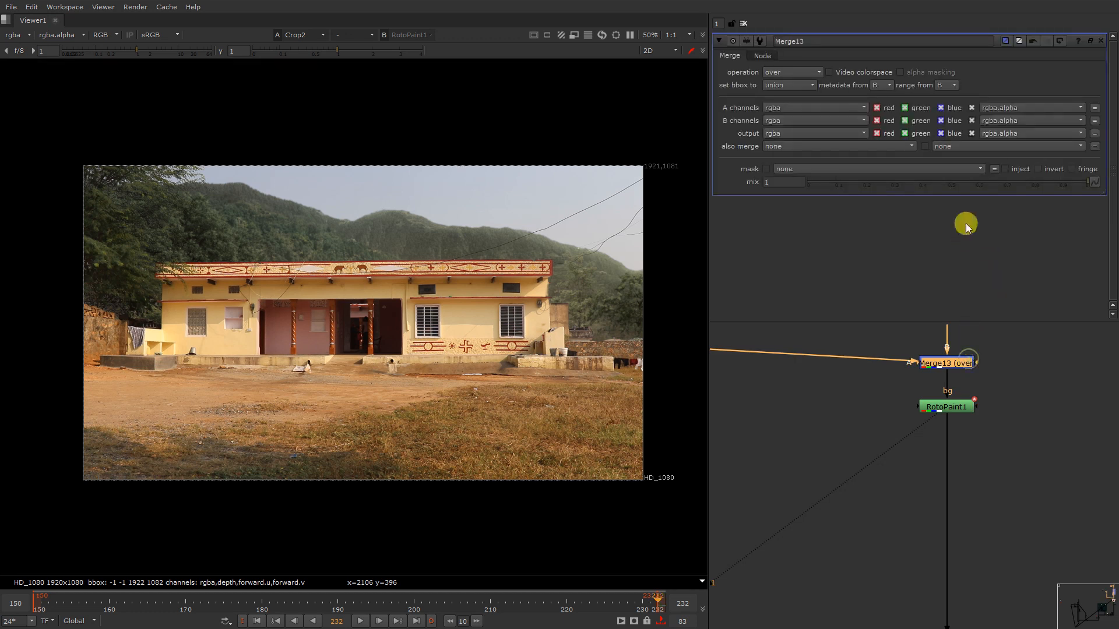
scroll(925, 416, "down", 8)
middle_click_drag(843, 353, 844, 394)
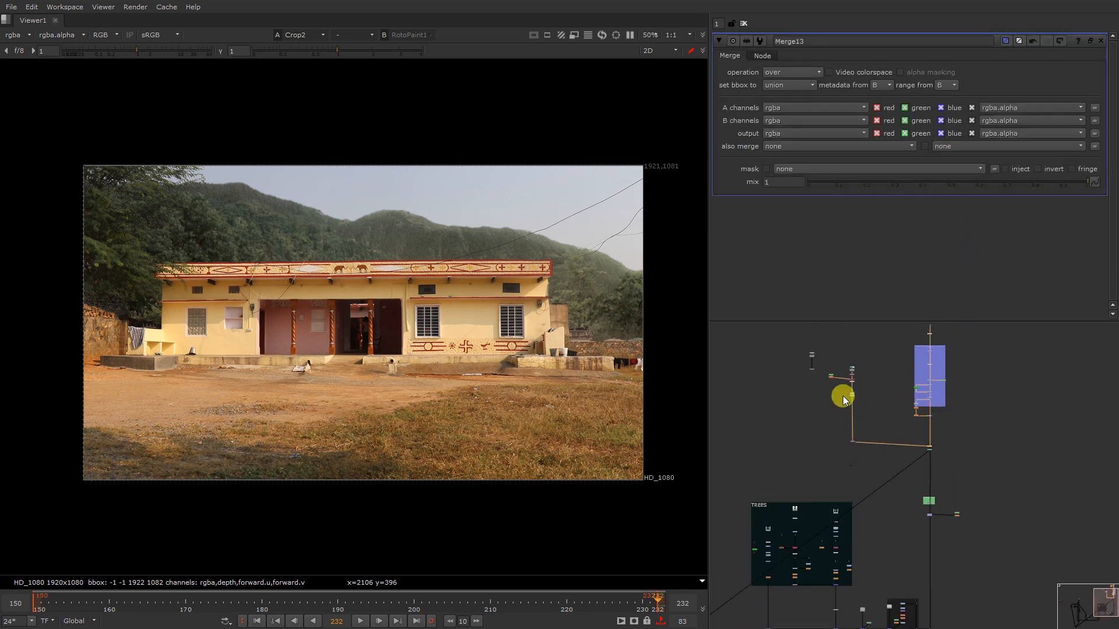
scroll(850, 391, "up", 6)
left_click(864, 431)
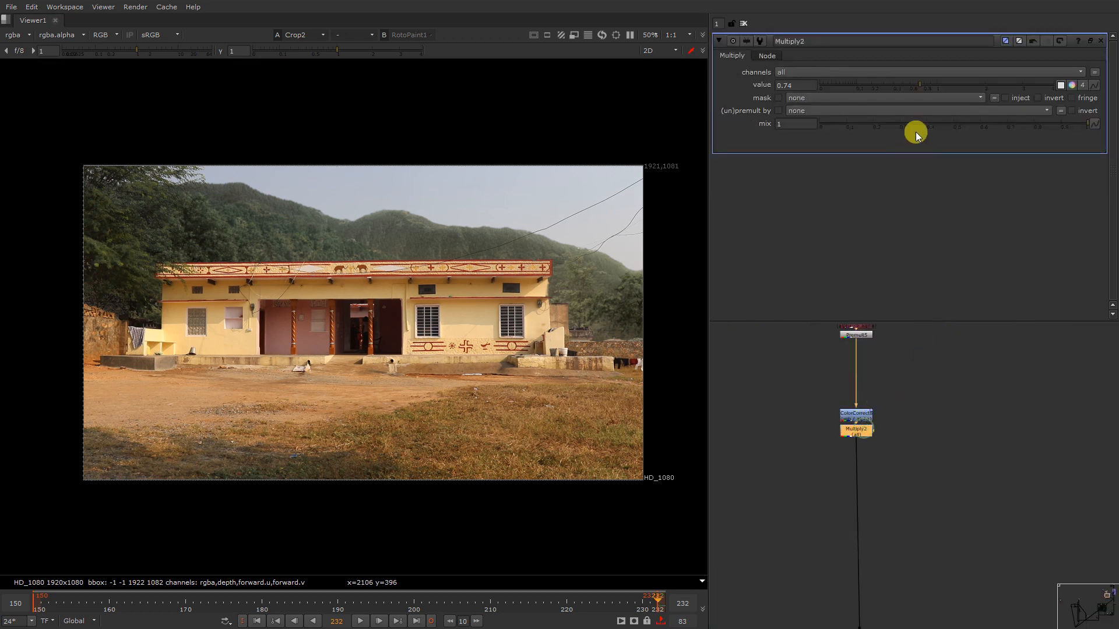
left_click_drag(918, 78, 904, 82)
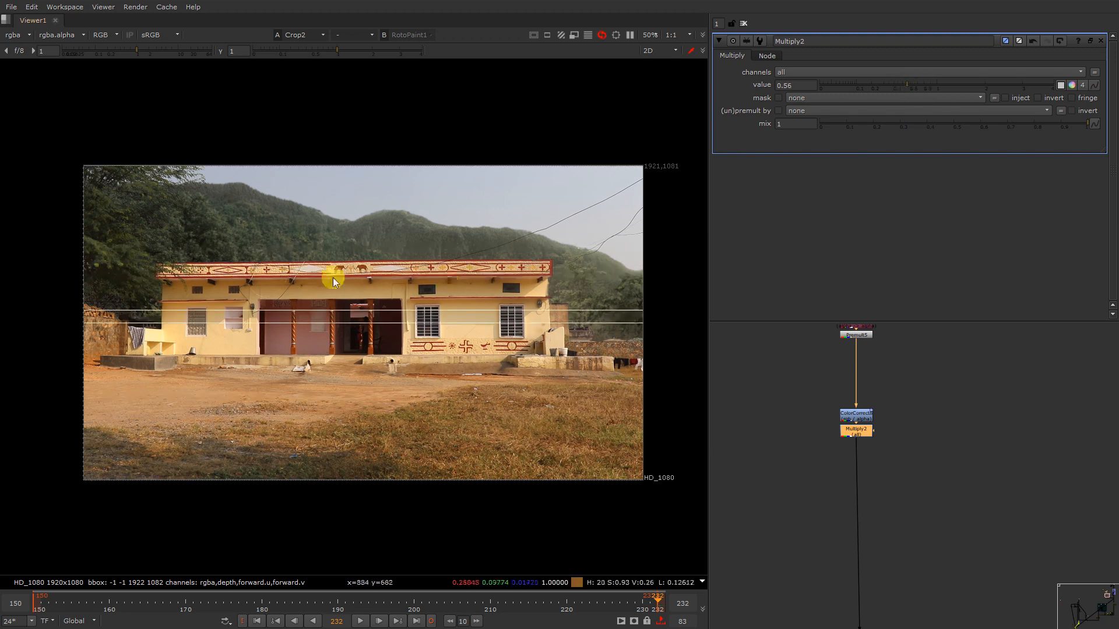
scroll(324, 220, "up", 5)
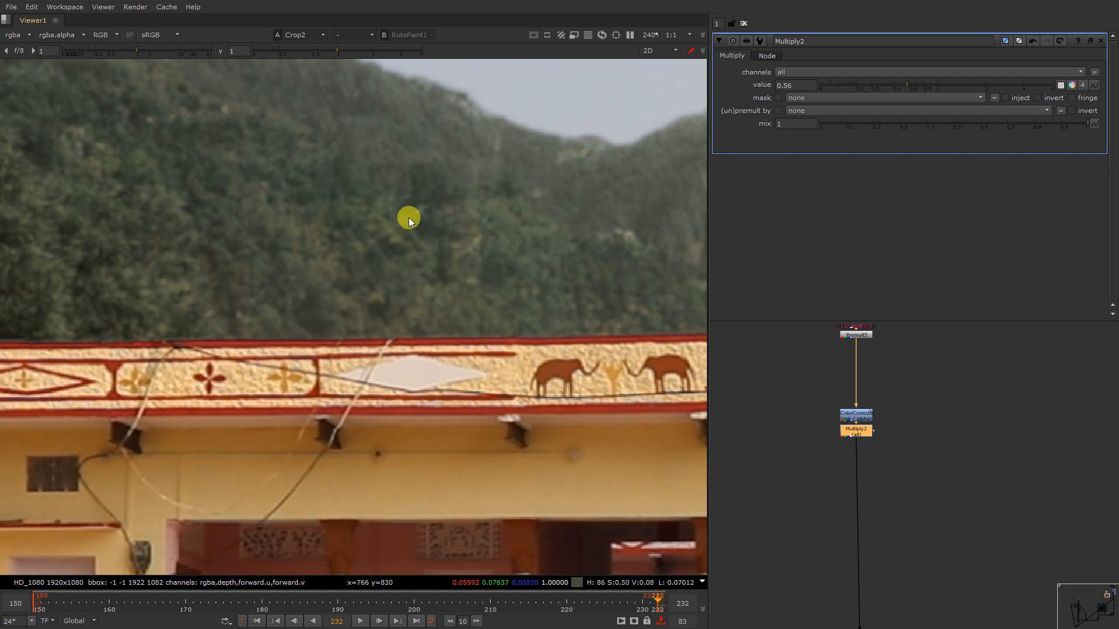
Step: Reopen RotoPaint1, enlarge the clone brush to about 65.09, and clone forest over the remaining transition patches on the slope
scroll(897, 483, "down", 5)
middle_click_drag(993, 517, 841, 407)
scroll(850, 458, "up", 5)
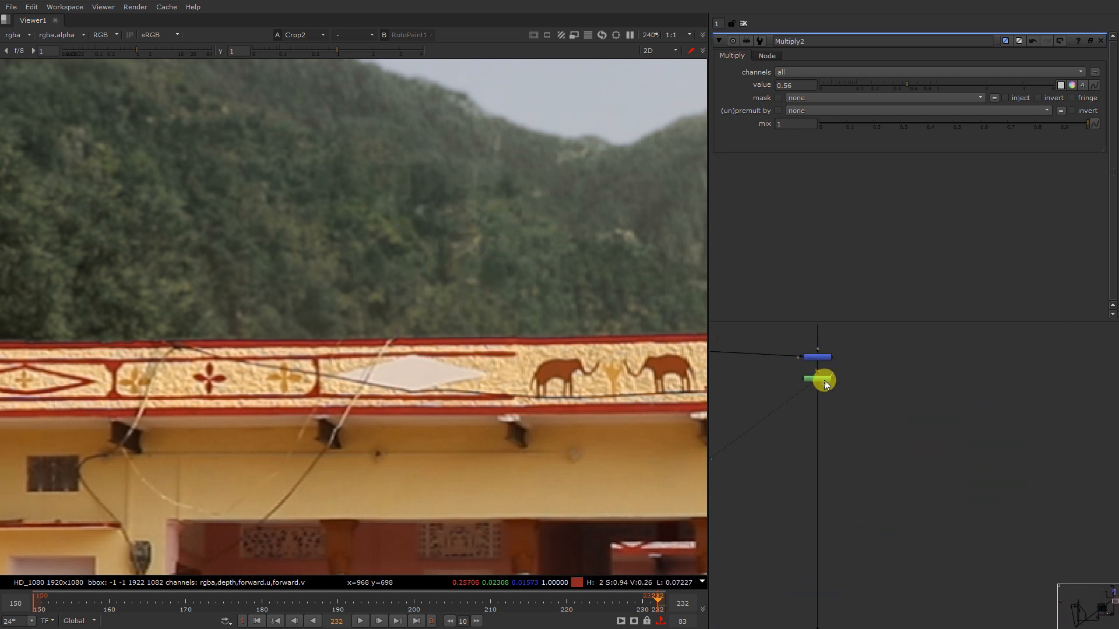
left_click(823, 380)
key("1")
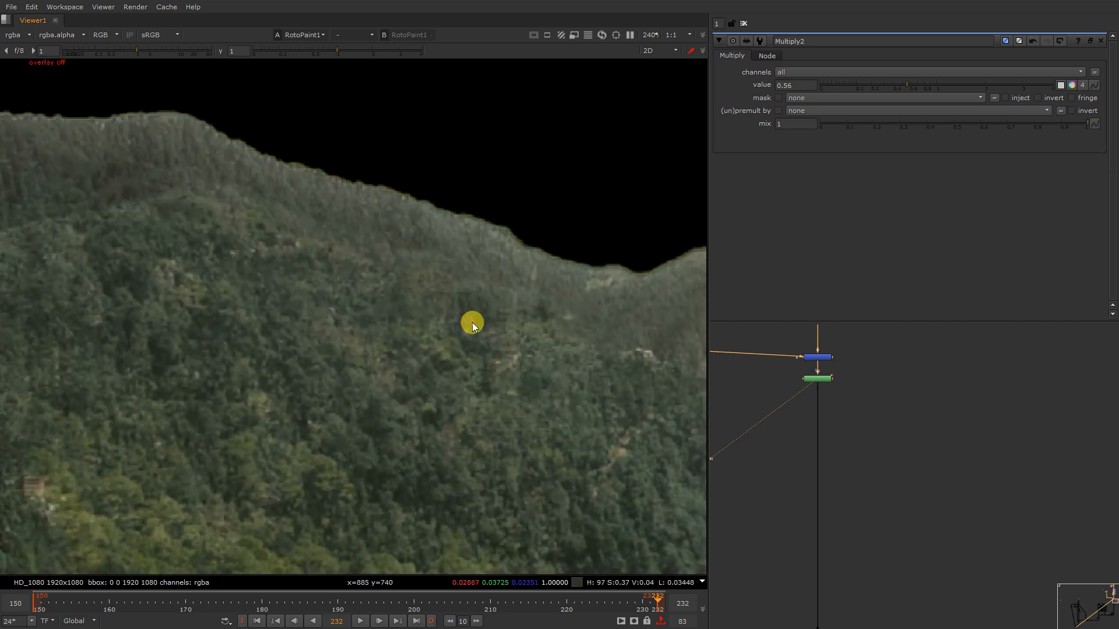
right_click(434, 265)
left_click(446, 275)
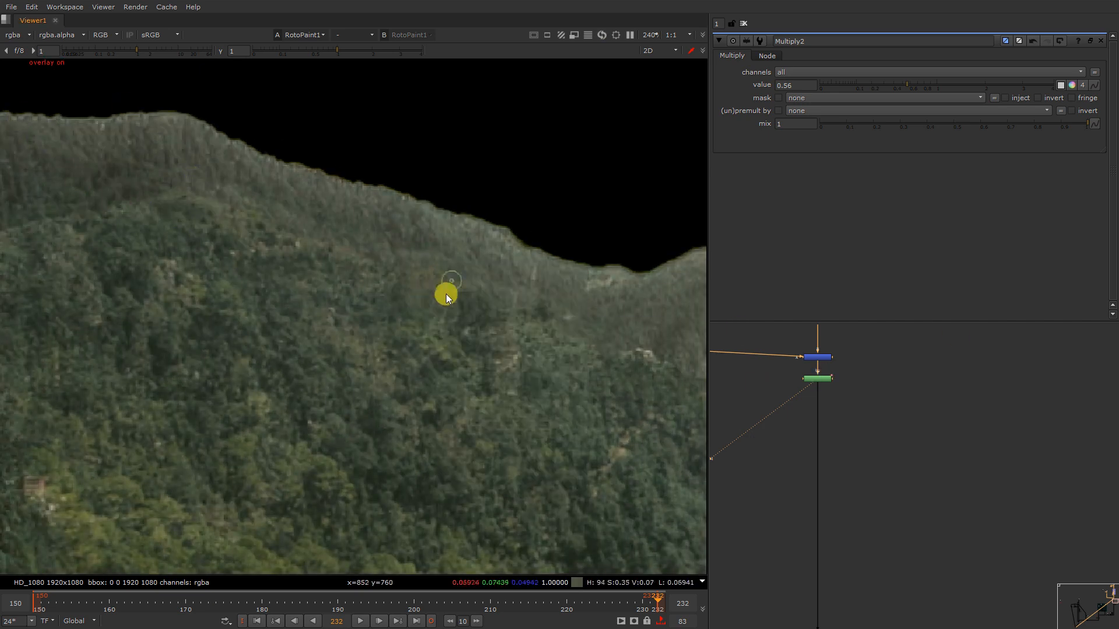
double_click(829, 383)
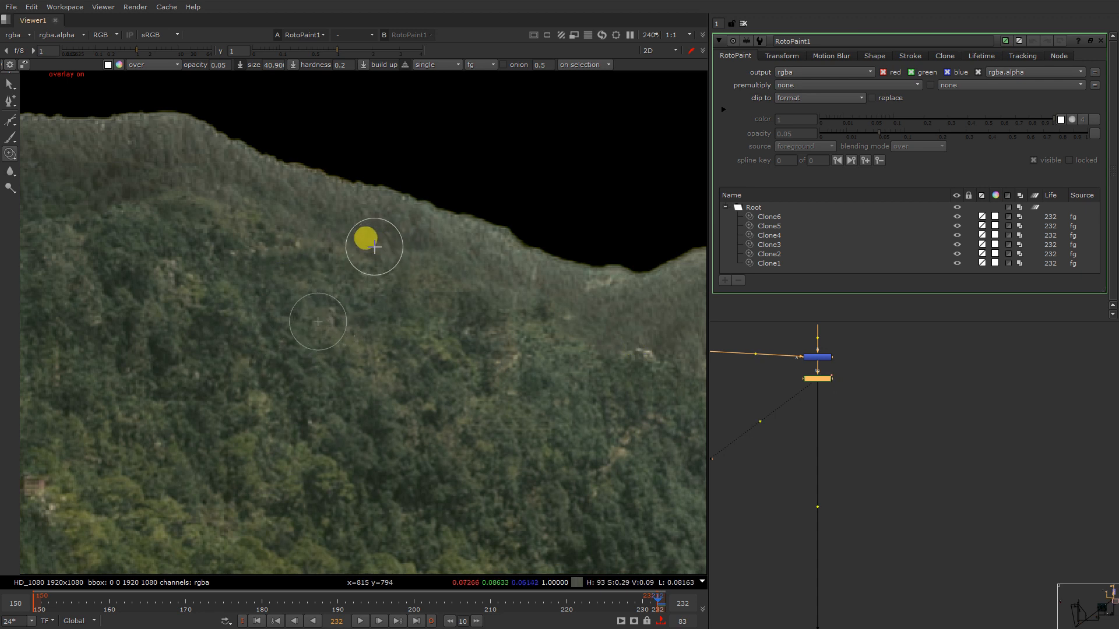
mouse_move(467, 299)
left_mouse_down()
mouse_move(460, 317)
mouse_move(484, 379)
mouse_move(493, 368)
left_mouse_up()
scroll(459, 357, "down", 3)
mouse_move(289, 320)
left_mouse_down("ctrl")
mouse_move(474, 351)
mouse_move(460, 320)
mouse_move(477, 397)
left_mouse_up("ctrl")
Step: View the full Crop2 composite to examine how the cloned slope blends behind the house
key("2")
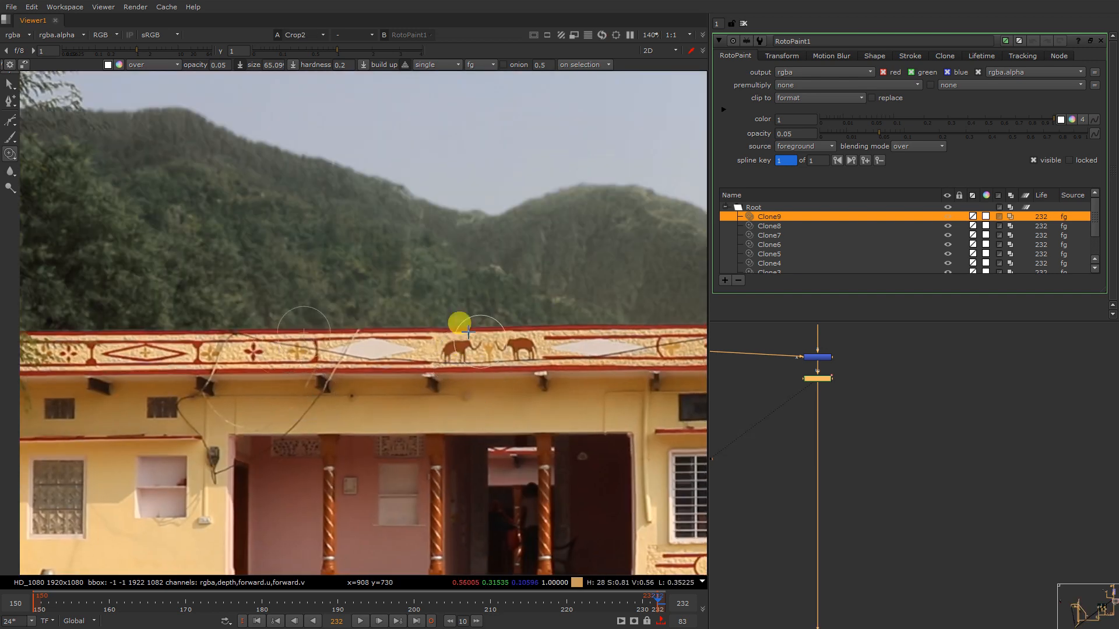
scroll(468, 332, "down", 4)
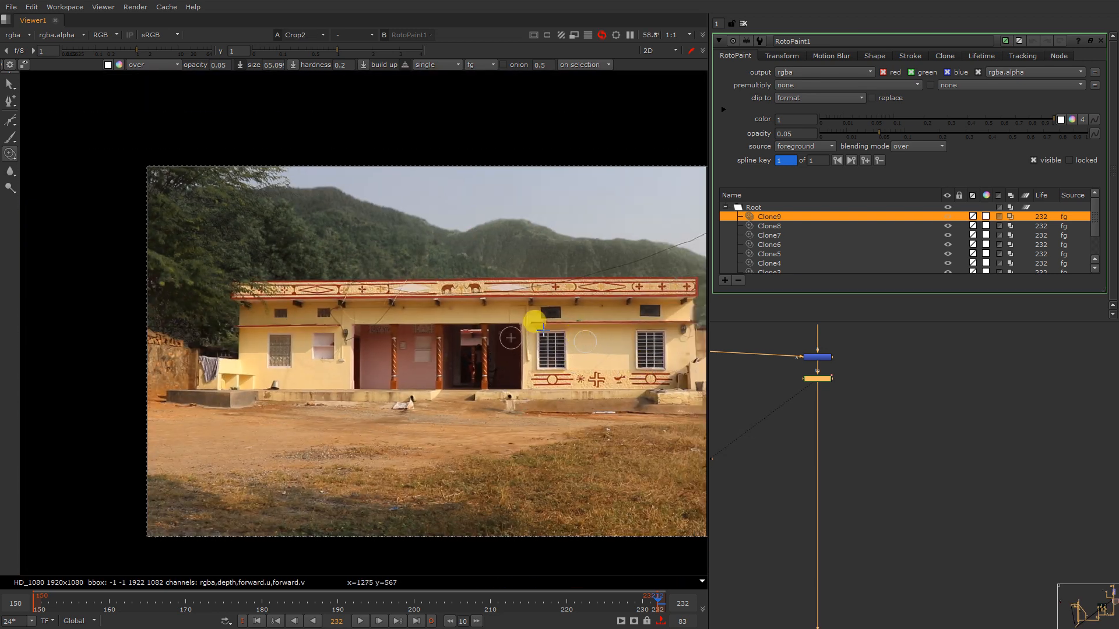
middle_click_drag(543, 330, 437, 302)
key("f")
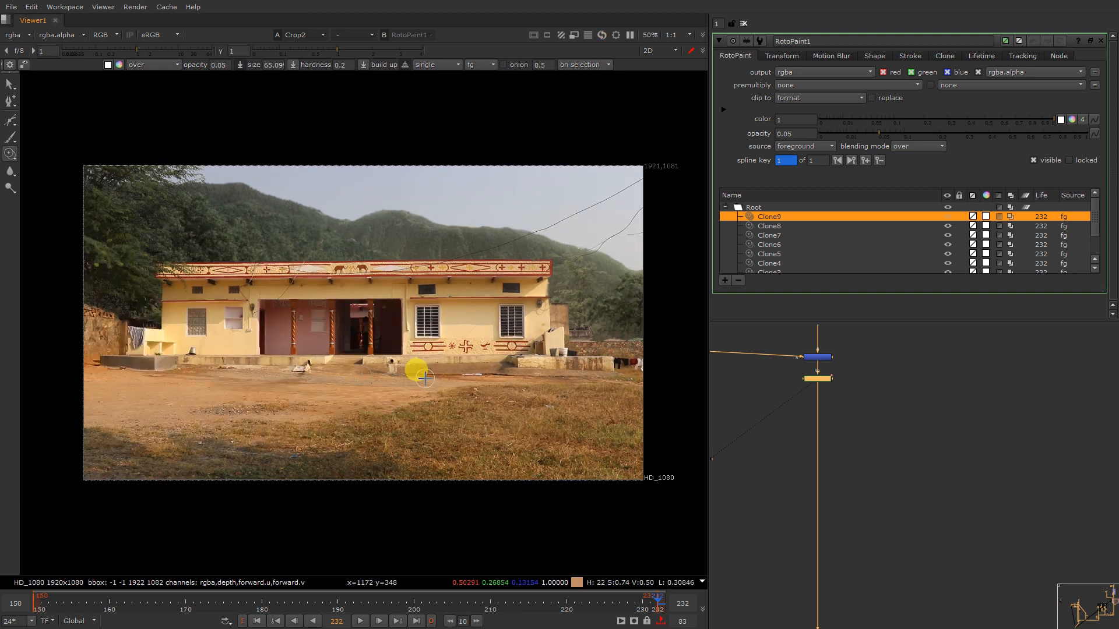
Step: Check the composite's dark tones with the viewer gamma lowered to about 0.42, then restore the gamma to 1
scroll(886, 379, "down", 3)
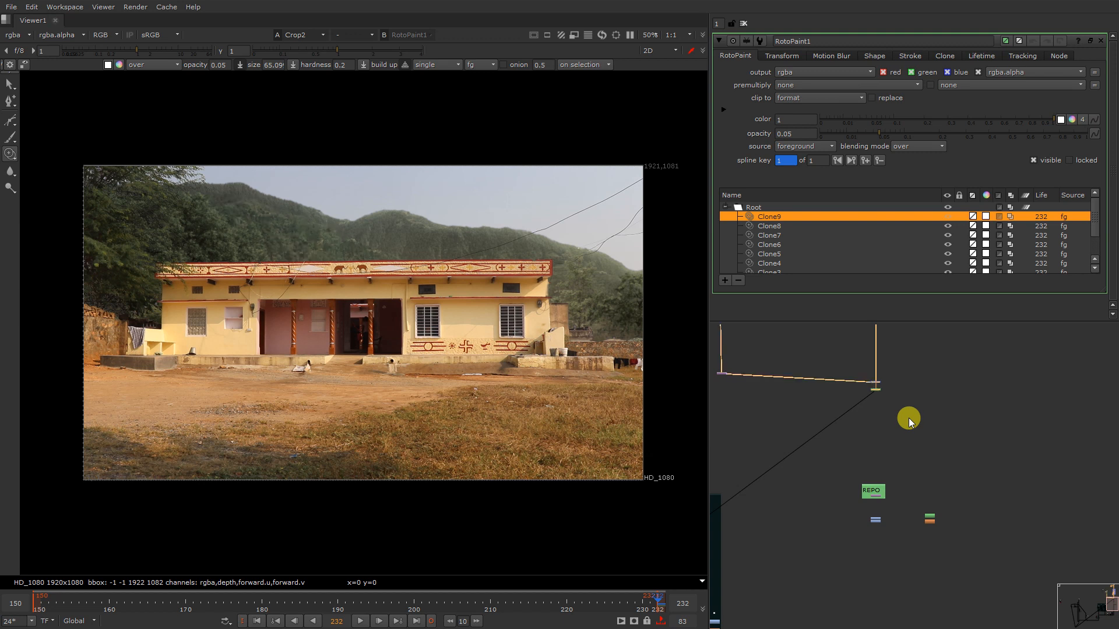
left_click(10, 84)
key("g")
key("b")
key("b")
left_click_drag(308, 51, 303, 51)
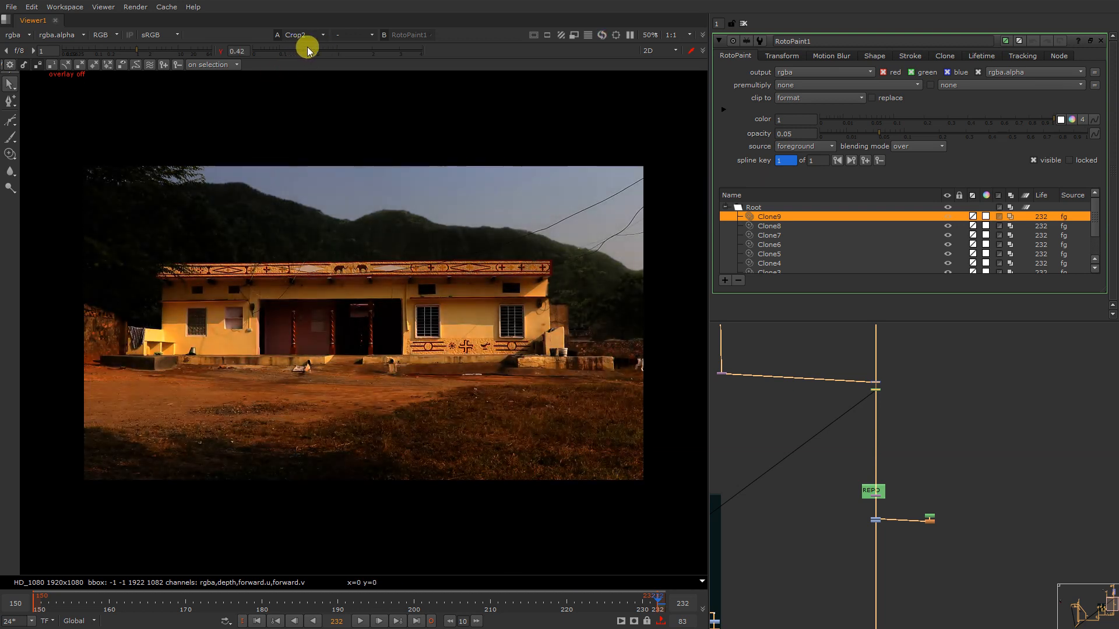
left_click(336, 51)
scroll(487, 243, "up", 4)
scroll(544, 247, "down", 5)
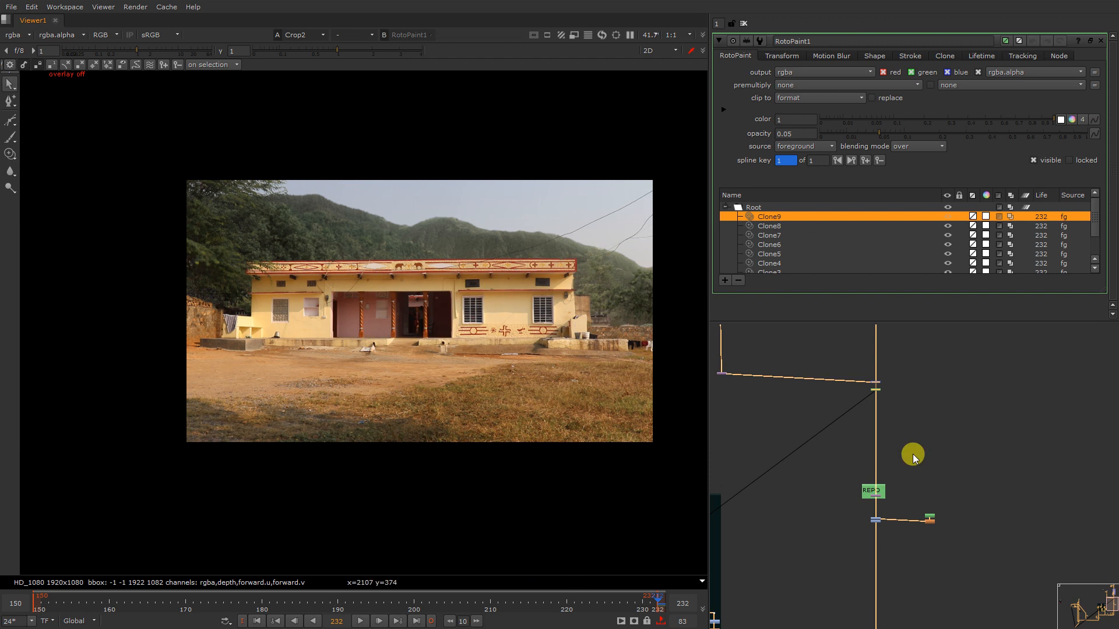
Step: Add a Keyer node near RotoPaint1 in the node graph
scroll(912, 455, "down", 2)
scroll(899, 411, "up", 5)
left_click(932, 364)
middle_click_drag(911, 385, 911, 475)
key("Tab")
type("k")
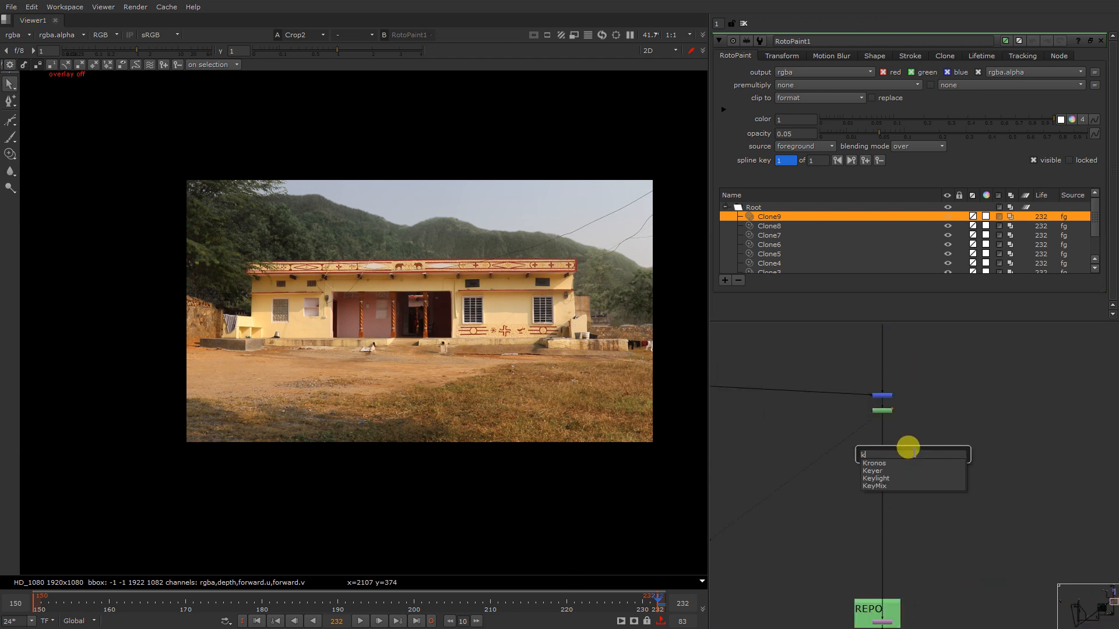
type("eye")
key("Return")
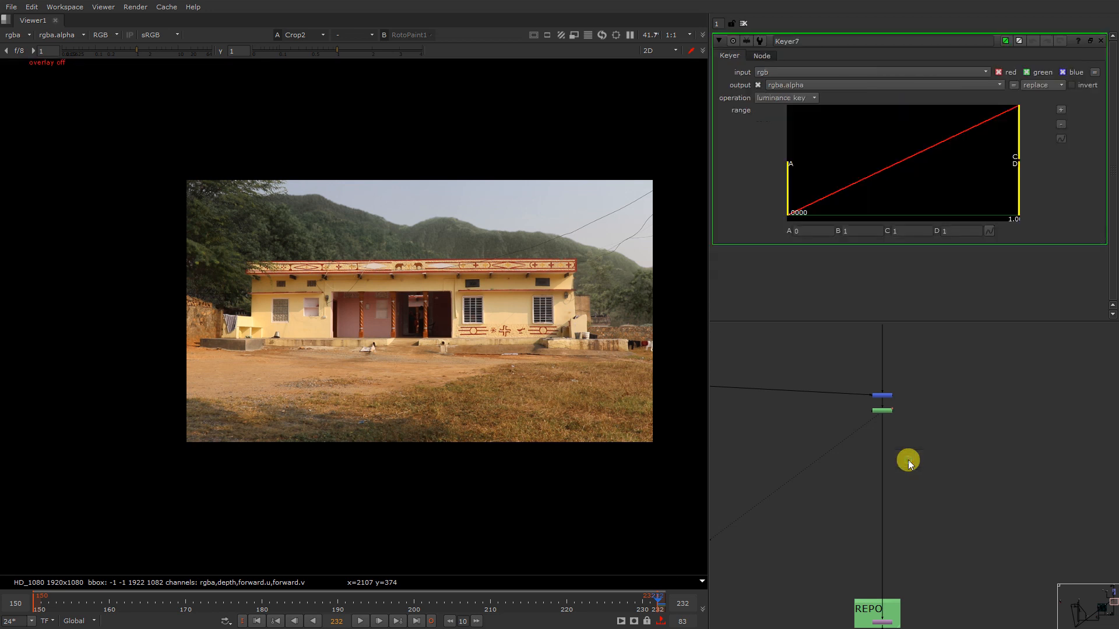
Step: Connect the luminance Keyer as a side branch of RotoPaint1 and view its alpha channel
scroll(912, 451, "up", 2)
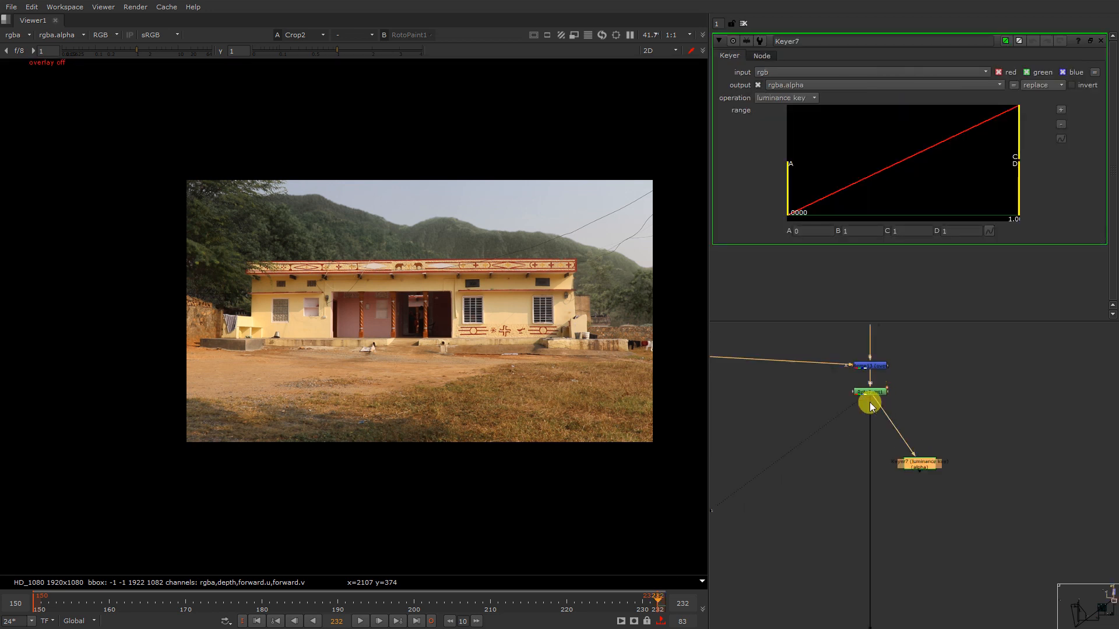
left_click(972, 471)
key("1")
scroll(452, 299, "up", 4)
key("a")
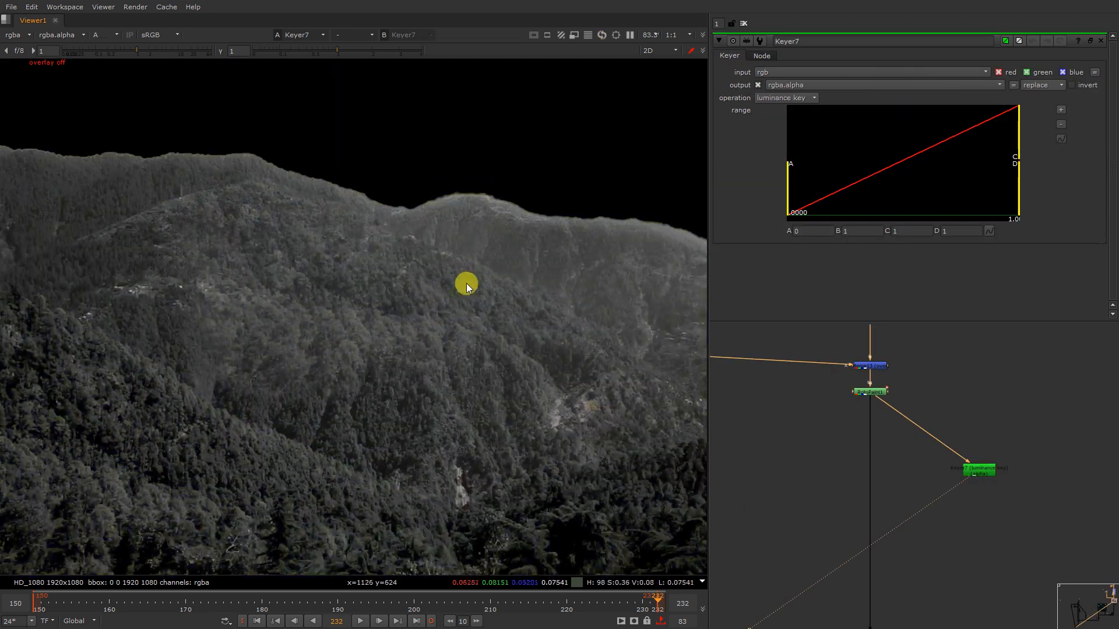
Step: Raise the luminance Keyer's low range point A to about 0.078
left_click_drag(790, 177, 853, 174)
scroll(536, 269, "down", 4)
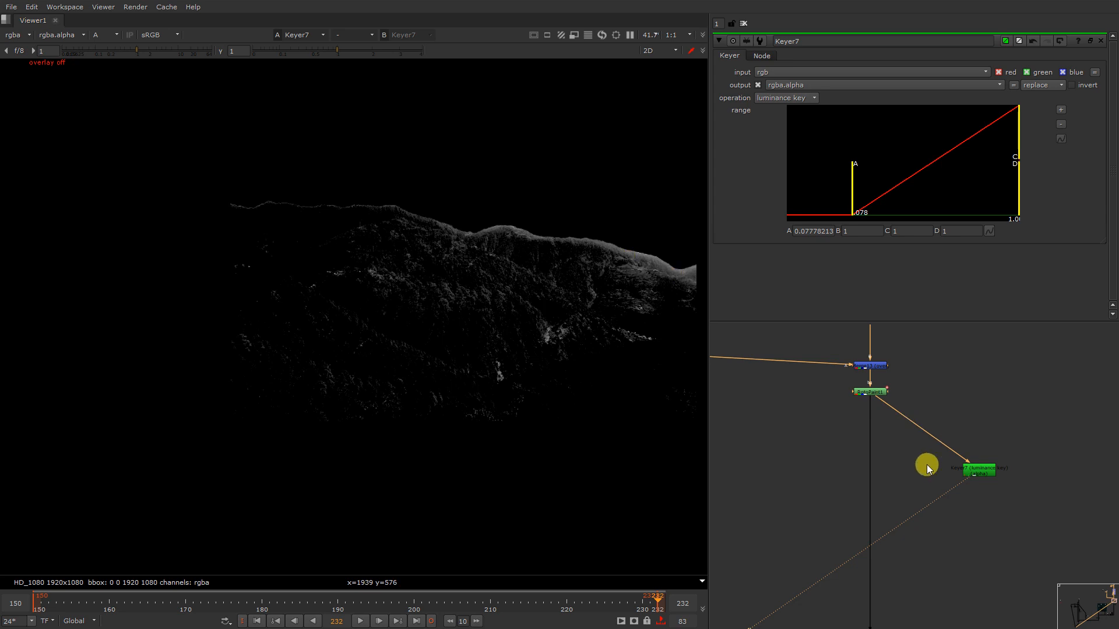
Step: Add a Roto node near the Keyer and draw a closed Bezier around the middle mountain slope, below the ridge line
left_click(973, 444)
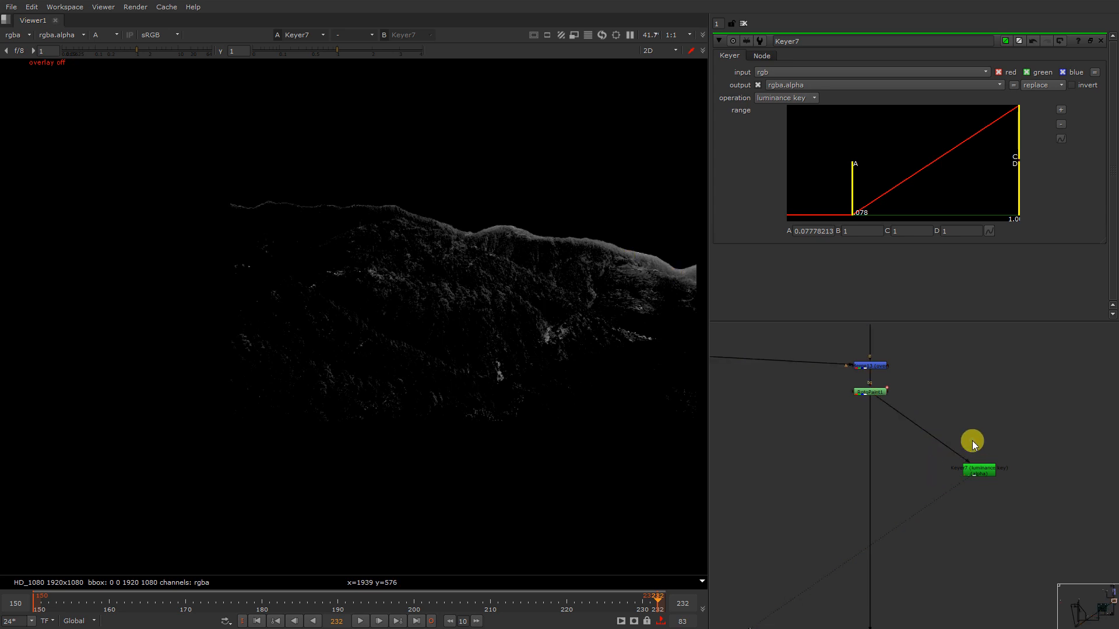
key("o")
right_click(396, 254)
key("q")
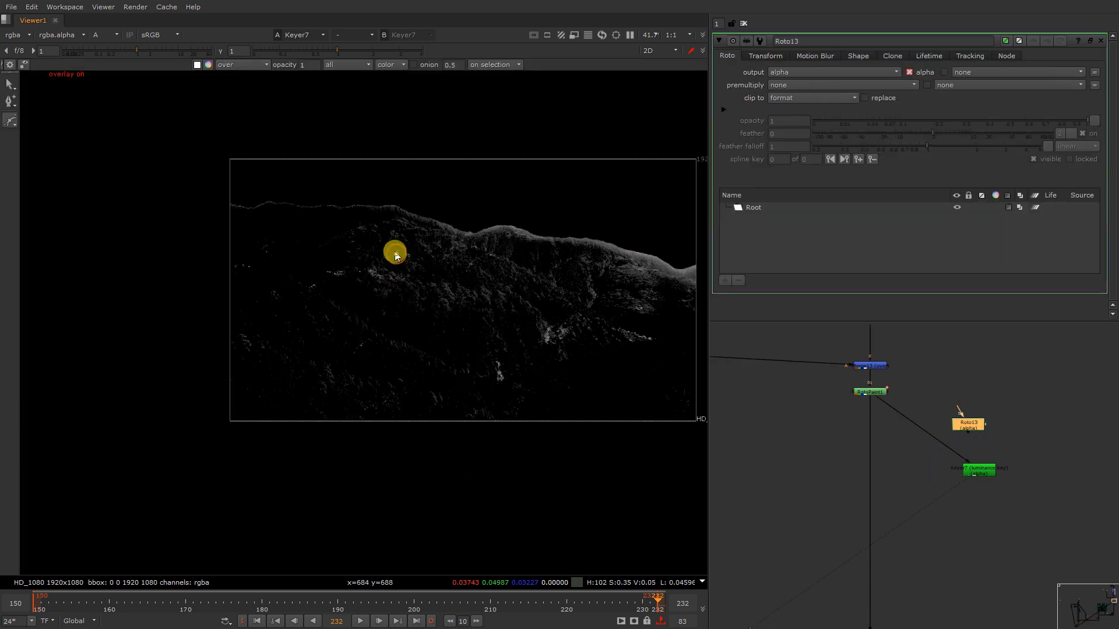
left_click_drag(355, 221, 364, 216)
left_click(591, 261)
left_click_drag(638, 272, 652, 285)
left_click(670, 298)
left_click_drag(684, 320, 685, 342)
left_click(670, 345)
left_click_drag(552, 362, 467, 373)
left_click_drag(390, 373, 354, 353)
left_click_drag(338, 335, 333, 304)
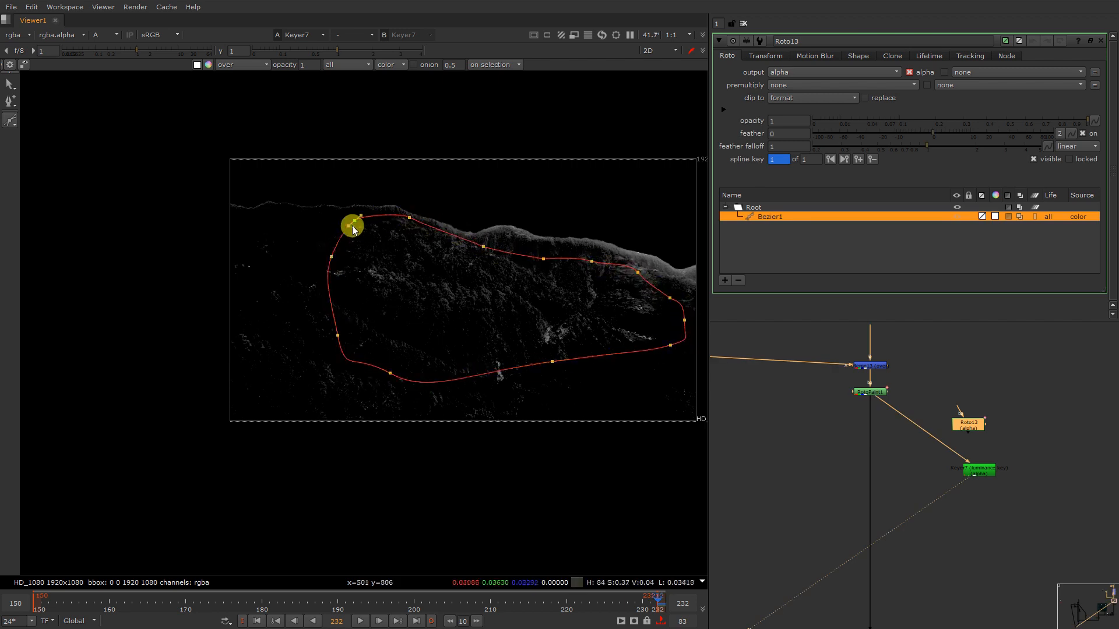
Step: Add a Merge with the Keyer as B and the Roto as A, and set its operation to mask
scroll(922, 446, "up", 3)
left_click(917, 468)
key("m")
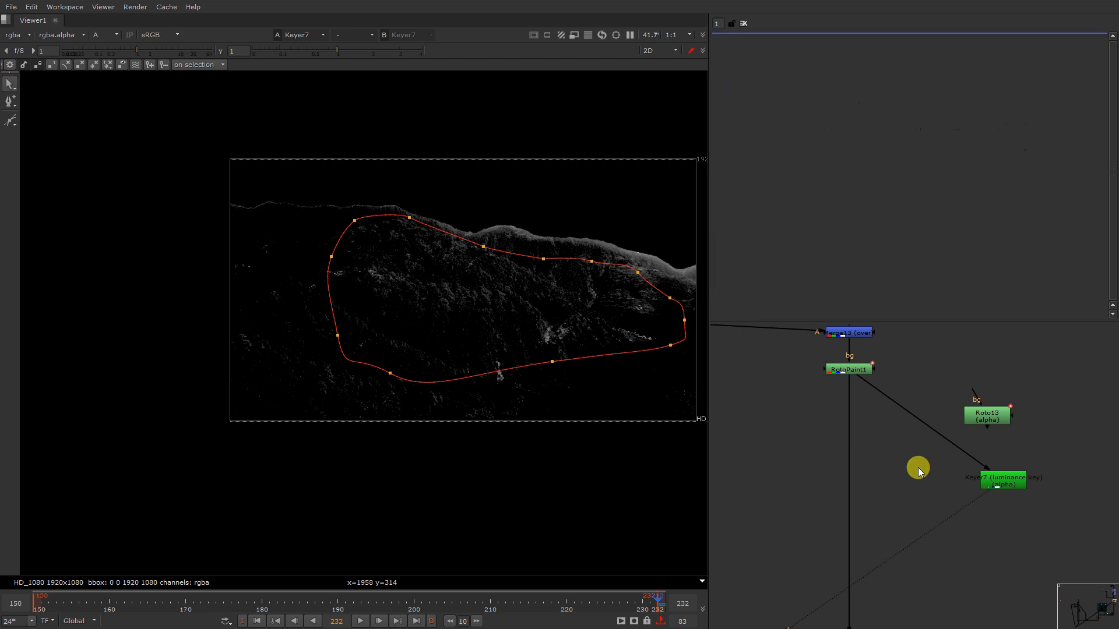
left_click_drag(939, 464, 998, 477)
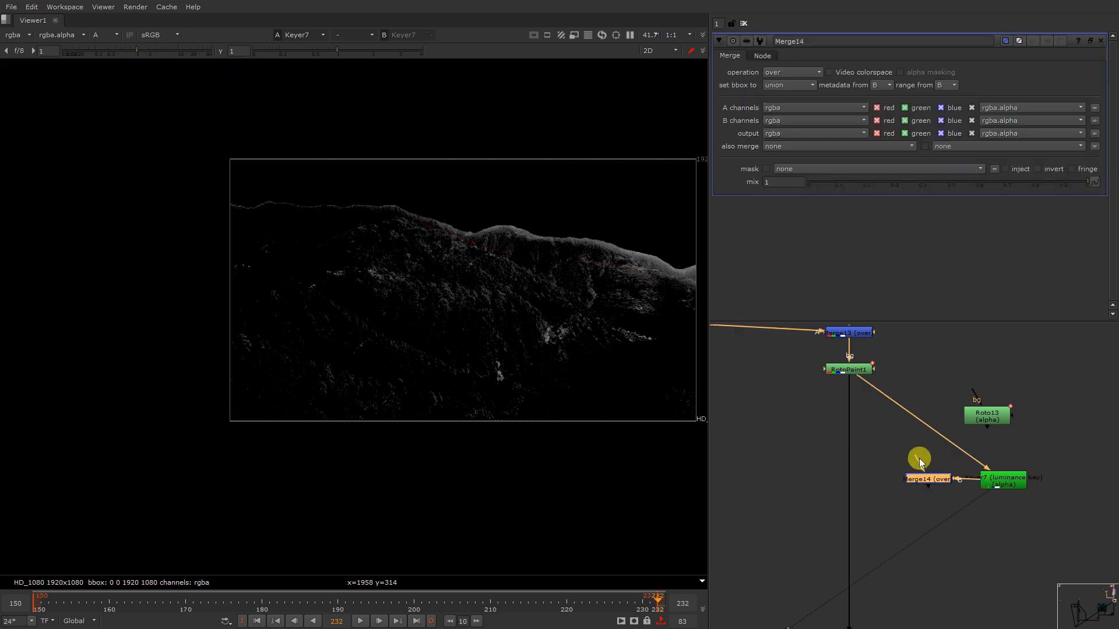
key("1")
left_click(793, 72)
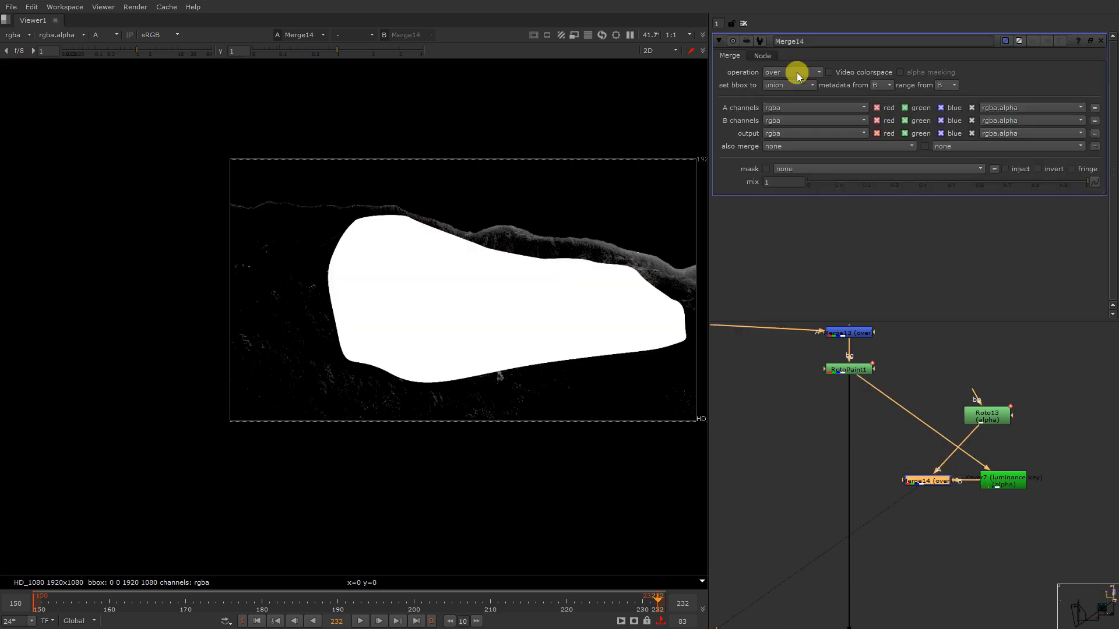
left_click(790, 180)
Step: Insert a Grade node below RotoPaint1 and connect the Merge as its mask
left_click(850, 477)
key("g")
mouse_move(862, 480)
left_mouse_down()
mouse_move(869, 474)
mouse_move(858, 481)
left_mouse_up()
left_click(885, 481)
Step: View the full Keymix1 composite in RGB
key("1")
key("a")
key("3")
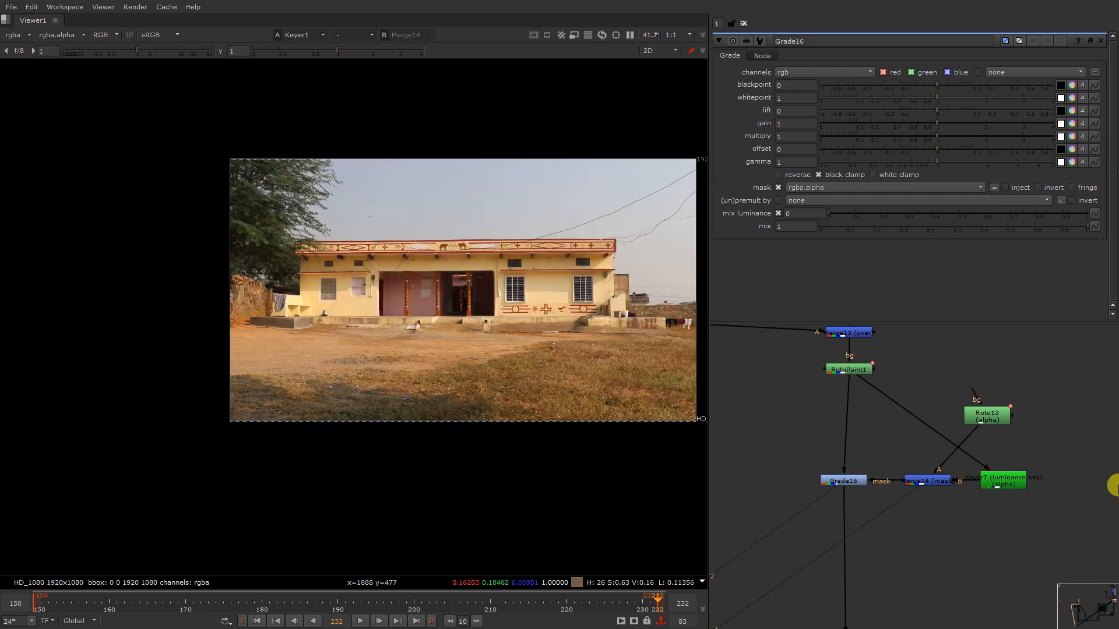
scroll(985, 431, "down", 10)
middle_click_drag(789, 602, 904, 444)
scroll(799, 485, "up", 7)
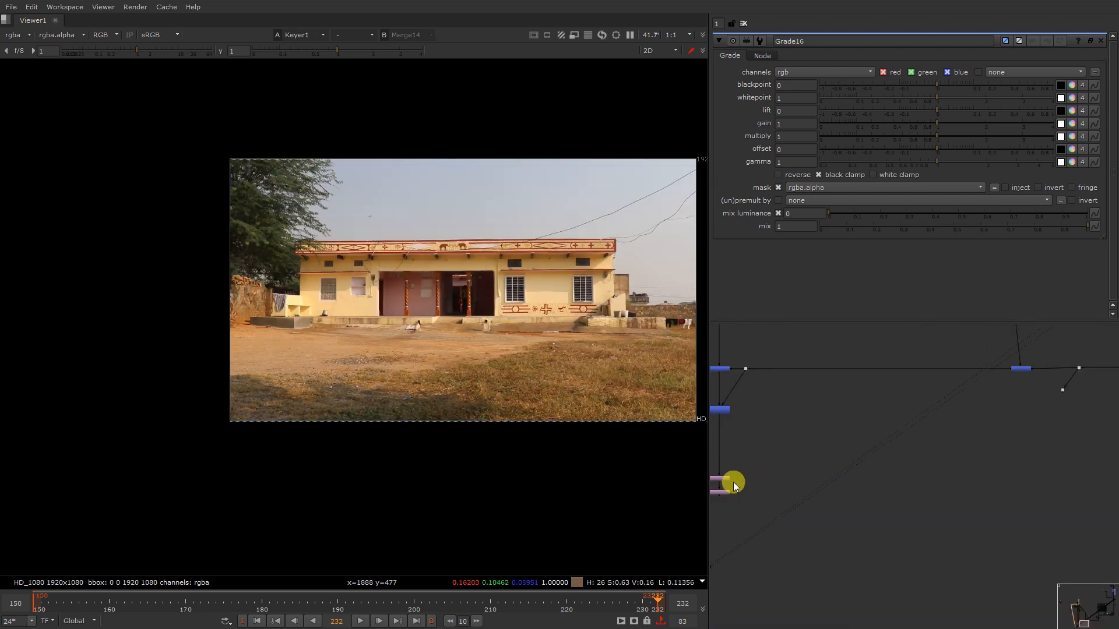
left_click(724, 413)
key("1")
Step: Reopen the masked Grade node and lower its whitepoint to 0.065 to brighten the slope highlights
scroll(871, 428, "down", 8)
middle_click_drag(1085, 345, 925, 444)
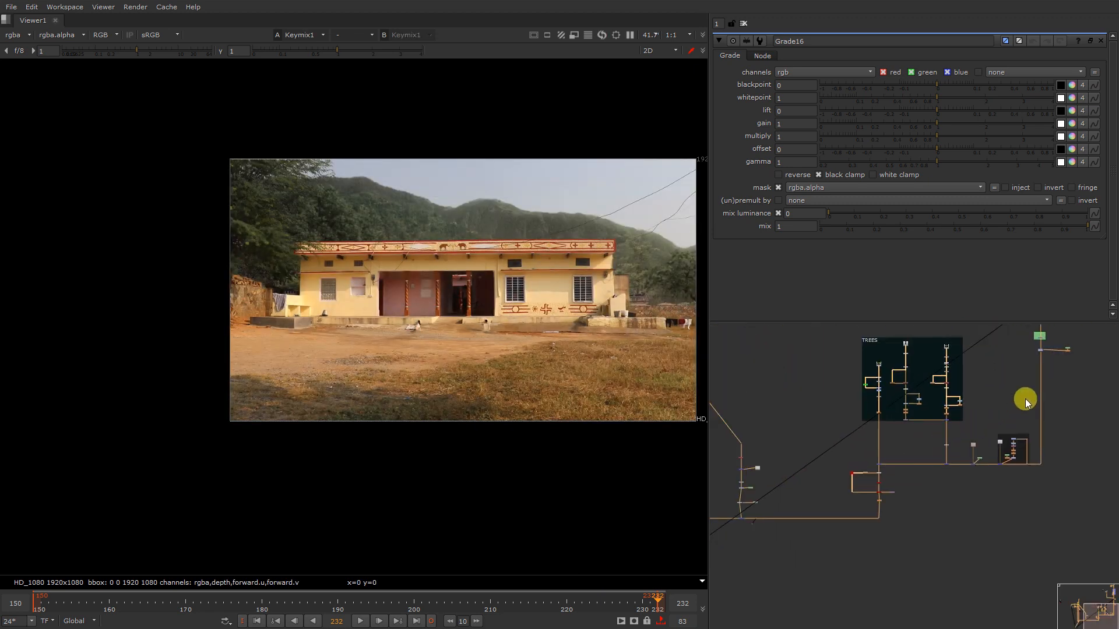
middle_click_drag(1046, 356, 926, 439)
scroll(925, 438, "up", 8)
scroll(908, 414, "down", 4)
middle_click_drag(902, 380, 871, 575)
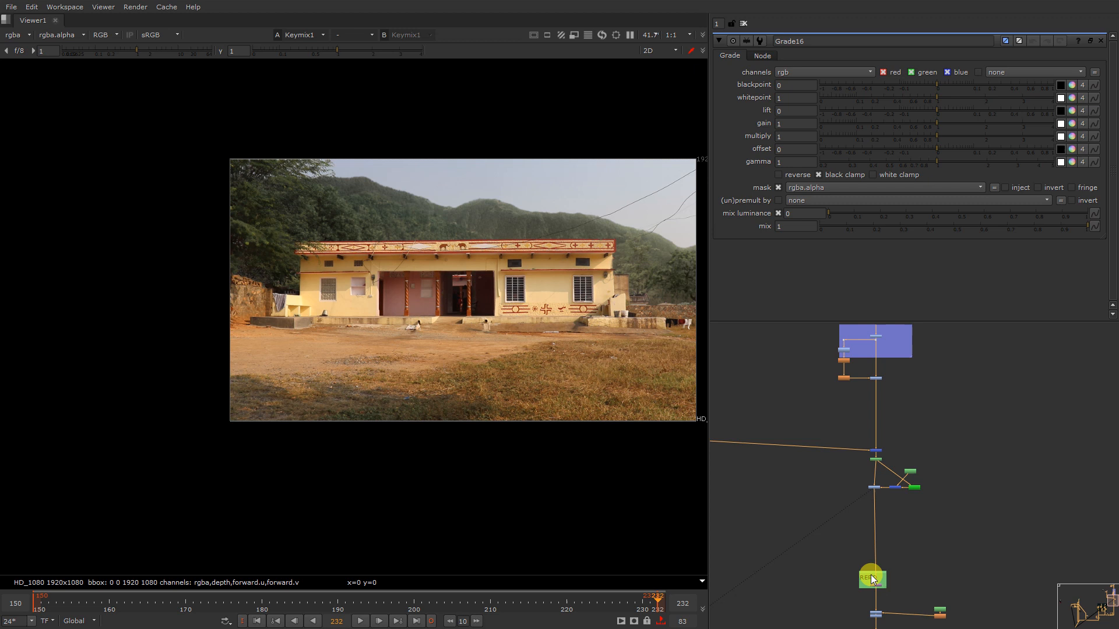
scroll(871, 510, "up", 4)
double_click(881, 470)
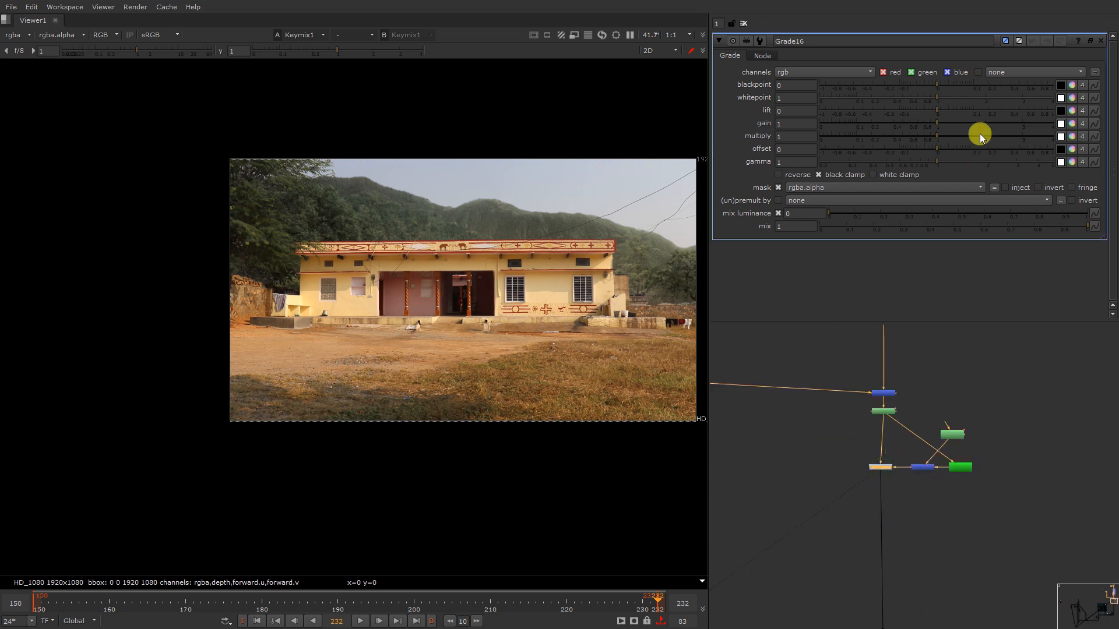
mouse_move(933, 100)
left_mouse_down()
mouse_move(870, 101)
mouse_move(928, 116)
left_mouse_up()
scroll(495, 227, "up", 5)
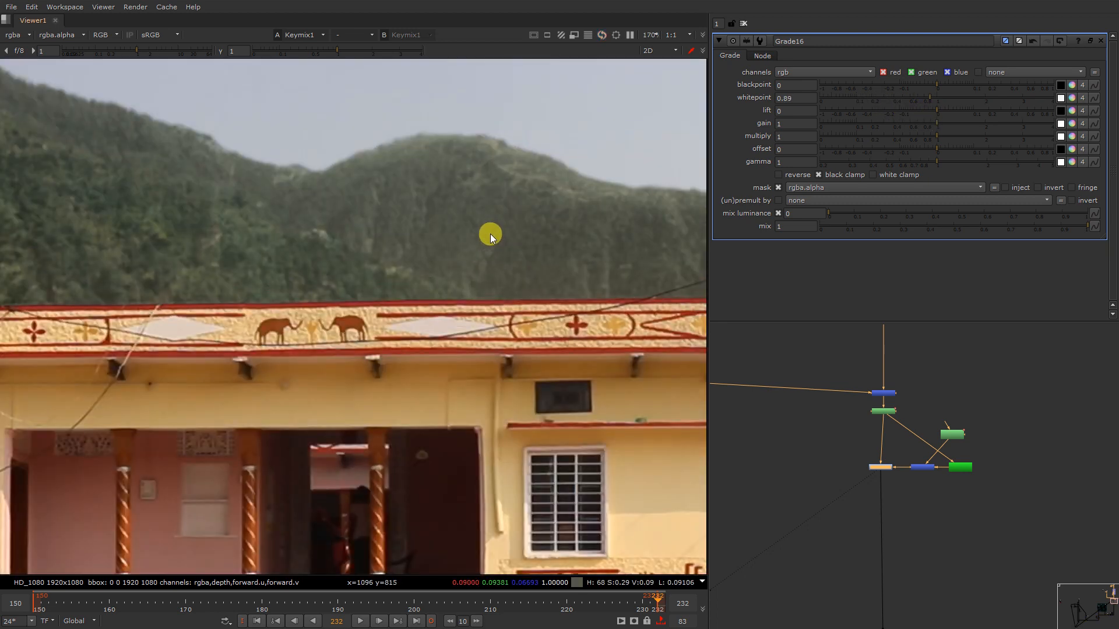
left_click_drag(919, 107, 850, 102)
Step: Try adding a second Bezier to Roto13 around the far ridge behind the house, drawn over the composite view
scroll(947, 407, "up", 3)
double_click(953, 447)
scroll(407, 201, "down", 4)
scroll(406, 201, "down", 2)
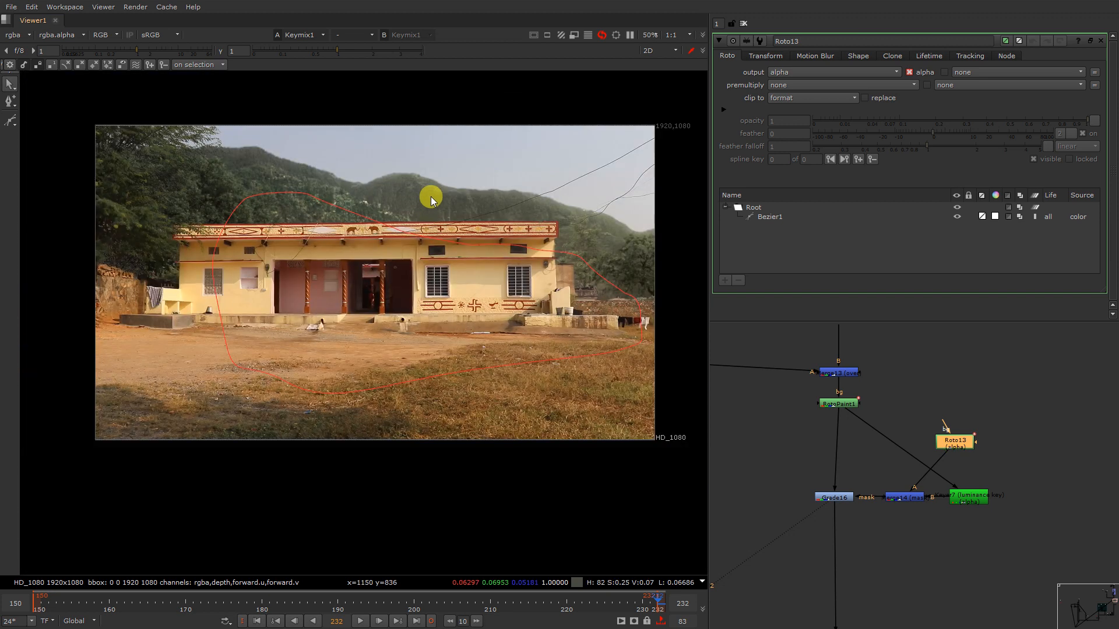
left_click(9, 121)
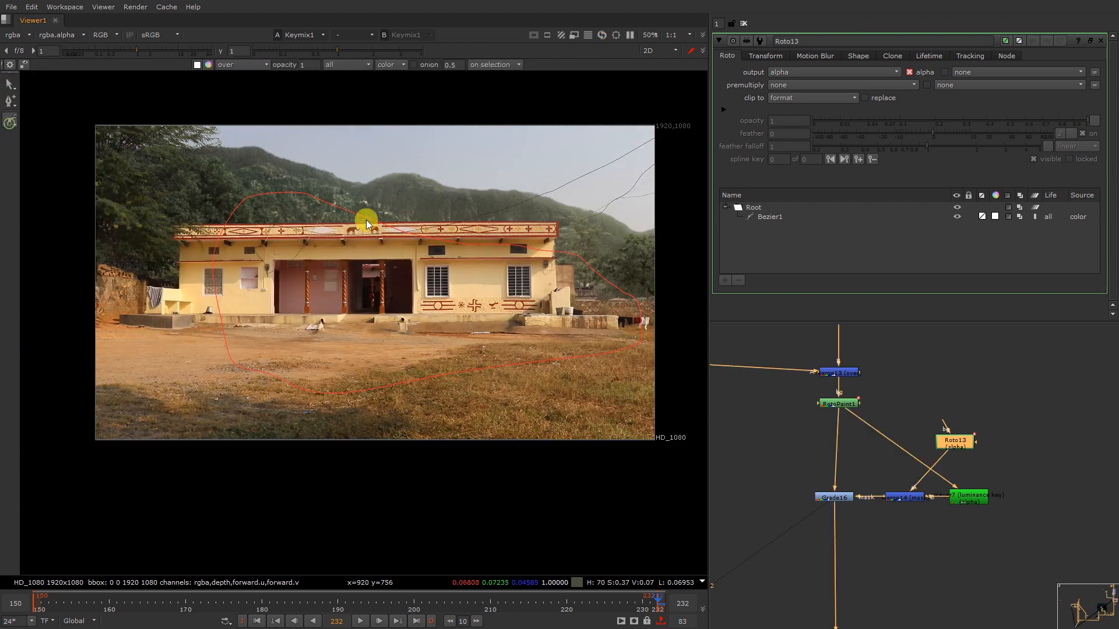
scroll(396, 192, "up", 3)
left_click(393, 169)
left_click(468, 173)
middle_click_drag(532, 195, 360, 184)
left_click(415, 178)
left_click(494, 187)
left_click(542, 208)
left_click(576, 237)
left_click_drag(598, 276, 588, 295)
left_click(550, 304)
left_click(378, 291)
left_click(256, 252)
left_click(235, 242)
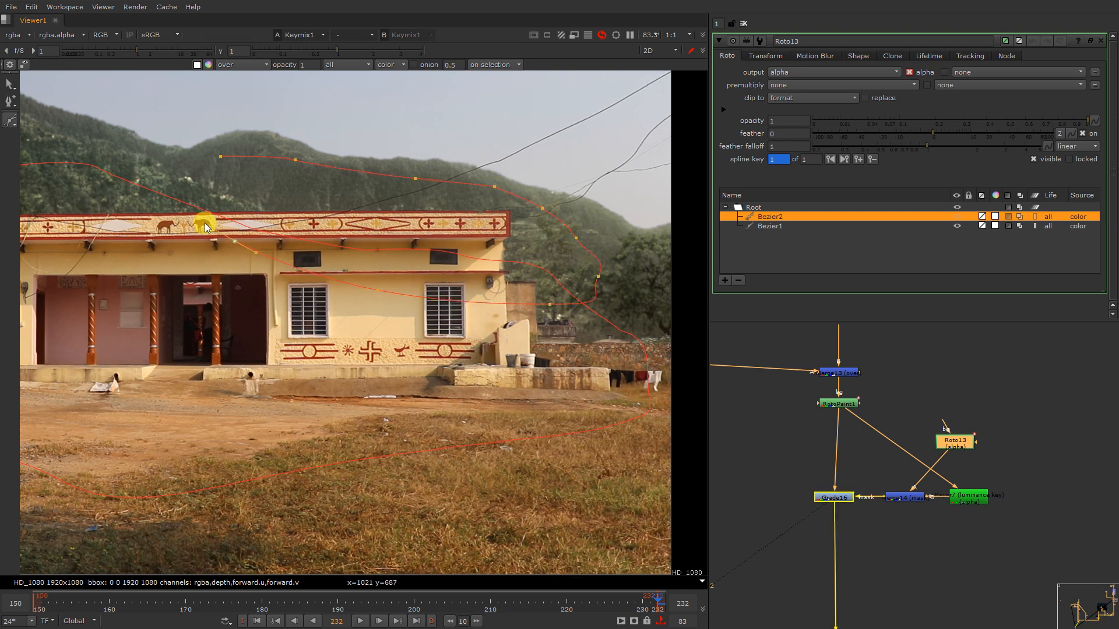
left_click(220, 157)
Step: Compare the composite with the overlay toggled, and view the Grade16 output on its own
right_click(361, 124)
left_click(360, 124)
right_click(360, 124)
left_click(360, 124)
left_click(834, 497)
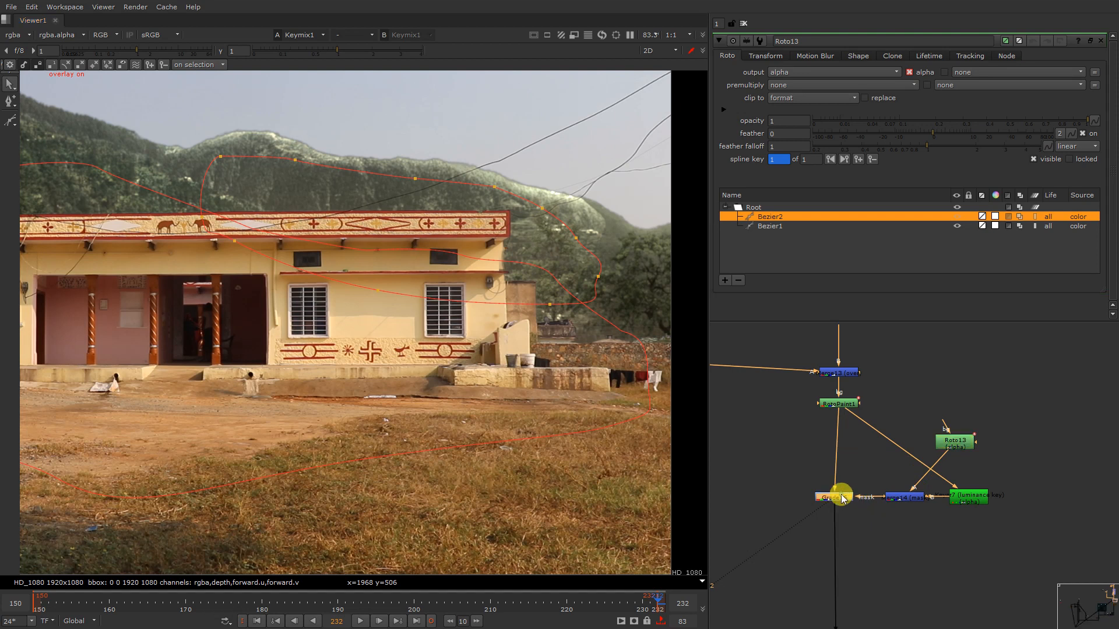
key("1")
Step: Delete the second Bezier from Roto13
left_click_drag(180, 128, 623, 344)
left_click(400, 251)
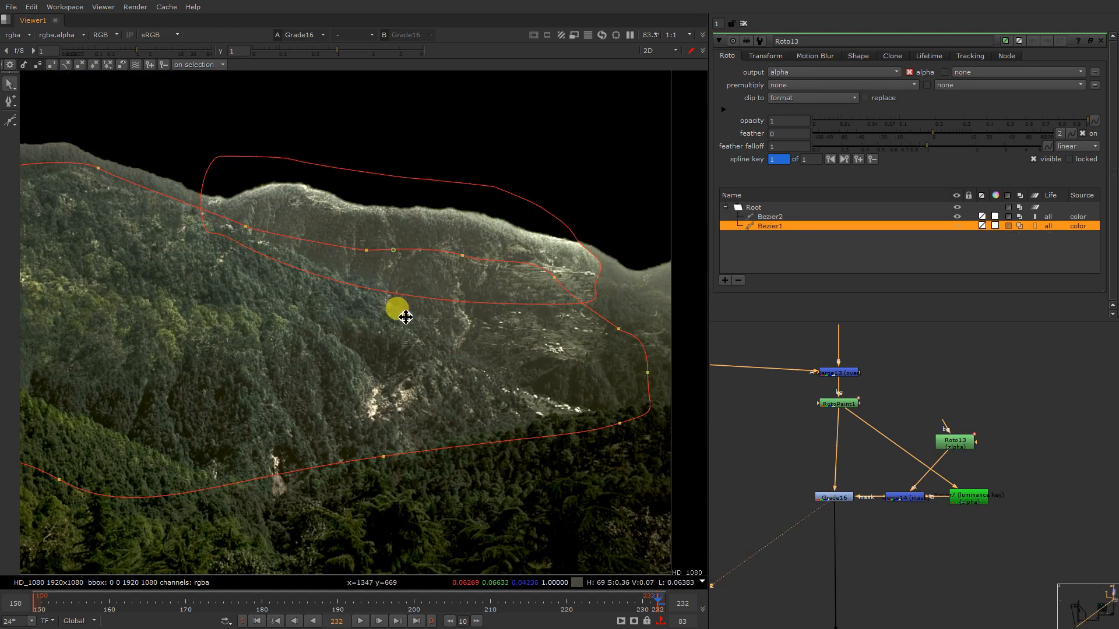
left_click(288, 256)
left_click(345, 255)
key("Delete")
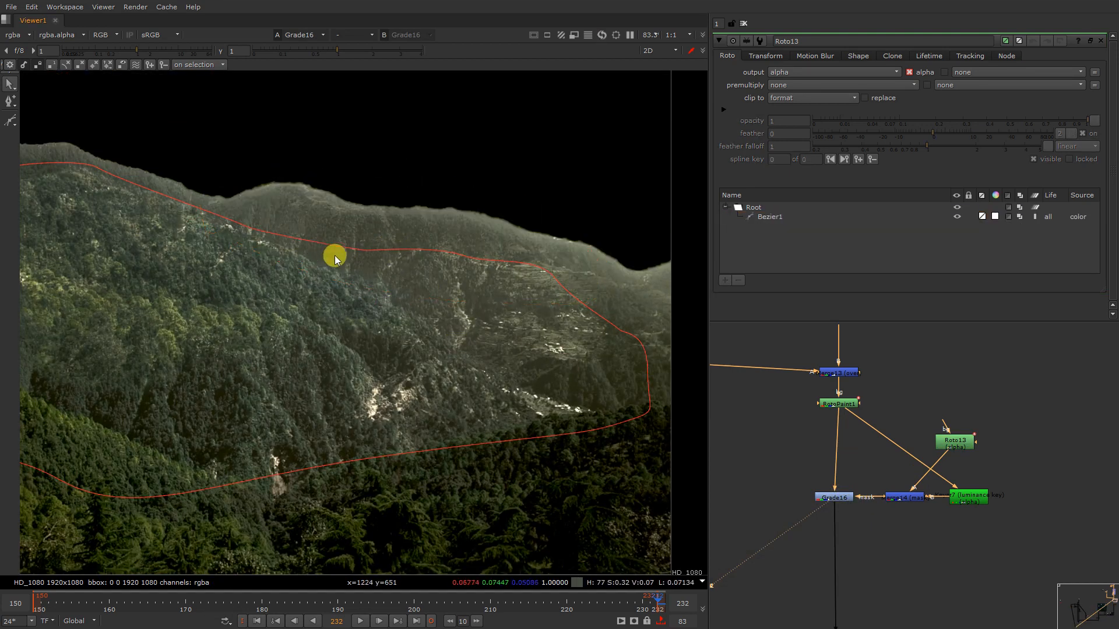
Step: Draw a new closed Bezier in Roto13 just below the far ridge, covering the hazy slope beneath it
left_click(16, 121)
scroll(256, 220, "up", 4)
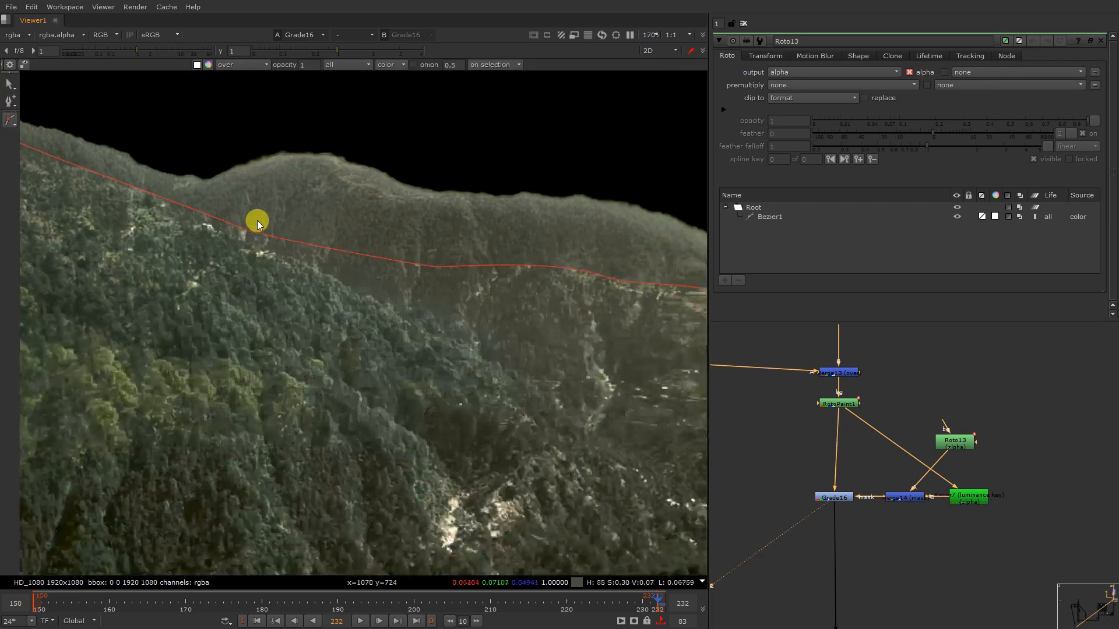
left_click(10, 119)
left_click(30, 119)
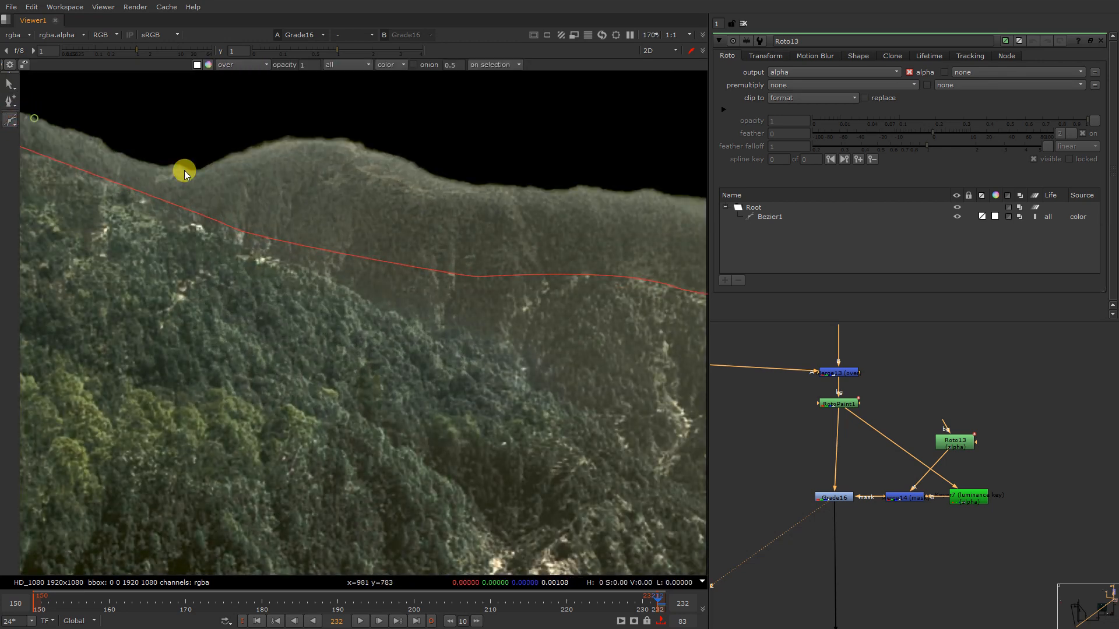
left_click(231, 195)
left_click_drag(333, 178, 348, 182)
scroll(383, 214, "down", 2)
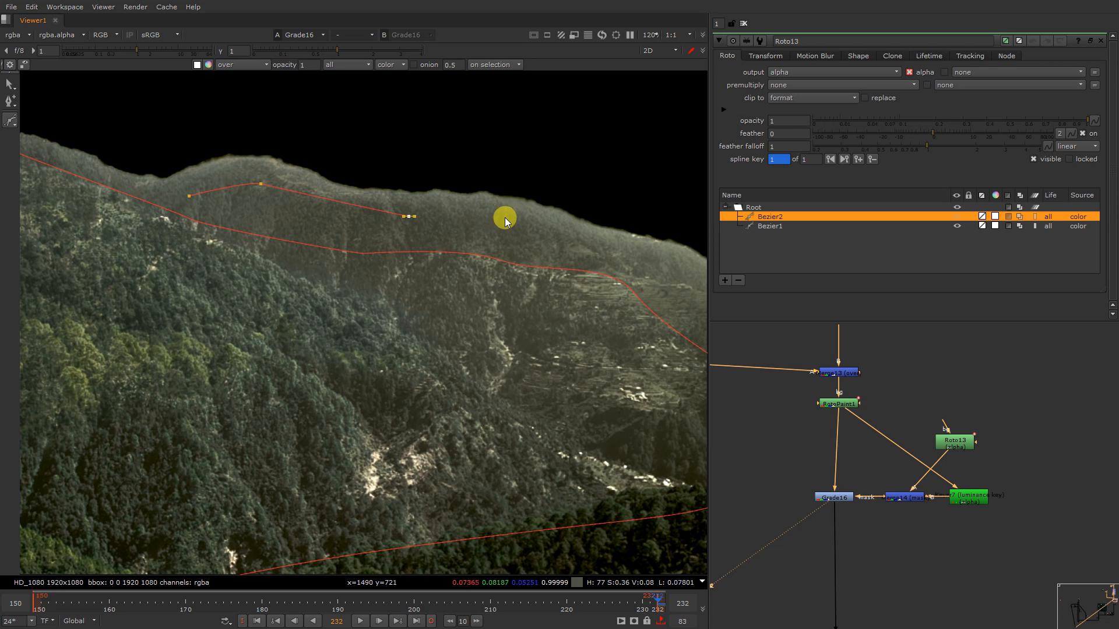
left_click(504, 217)
scroll(408, 223, "down", 3)
left_click(548, 272)
left_click(561, 303)
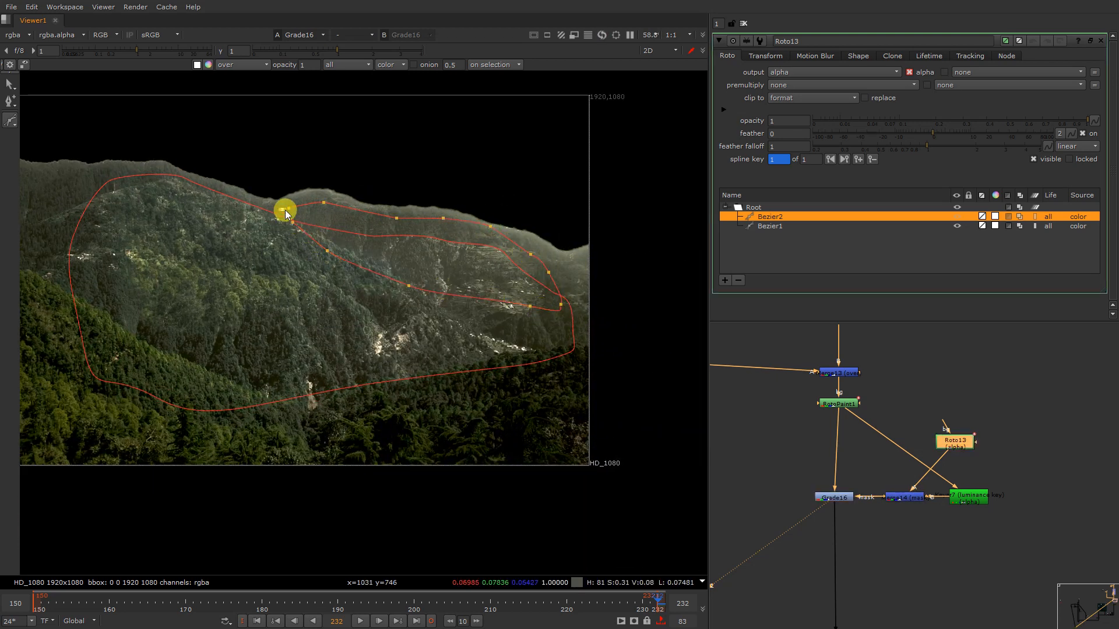
Step: Select the points at the right end of Bezier2 and pull them inward along the slope
key("q")
key("o")
key("o")
left_click_drag(586, 203, 446, 317)
left_click_drag(487, 270, 394, 255)
key("o")
Step: Adjust the upper edge of Bezier2 and check the graded slope with the overlay hidden
right_click(535, 207)
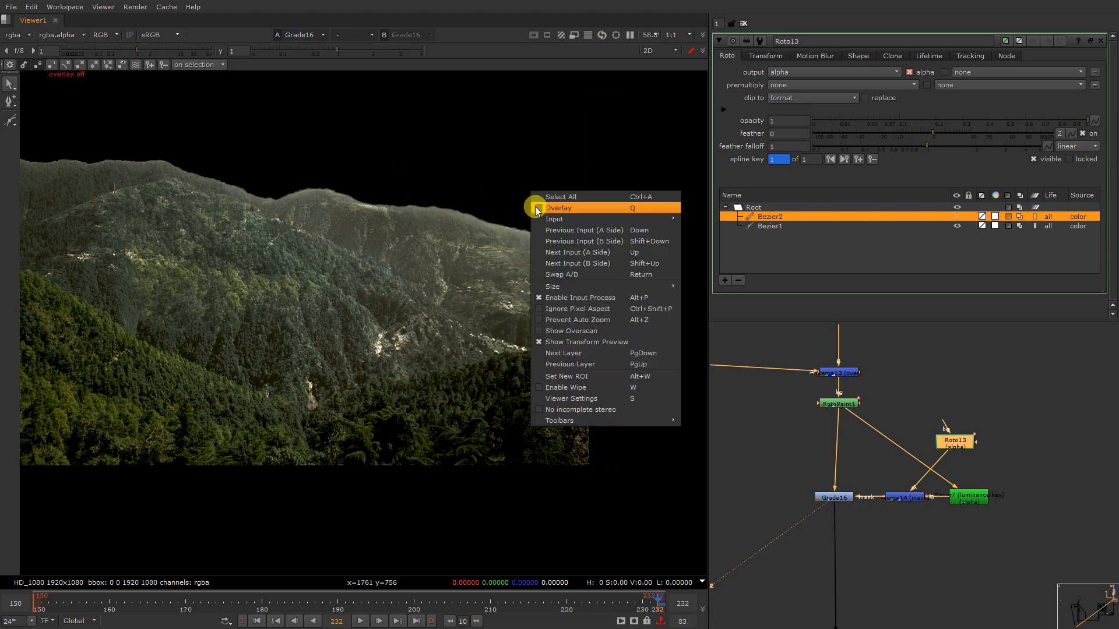
left_click(534, 207)
left_click(383, 170)
scroll(285, 272, "up", 3)
scroll(338, 186, "up", 2)
left_click_drag(333, 182, 462, 227)
key("o")
left_click(841, 501)
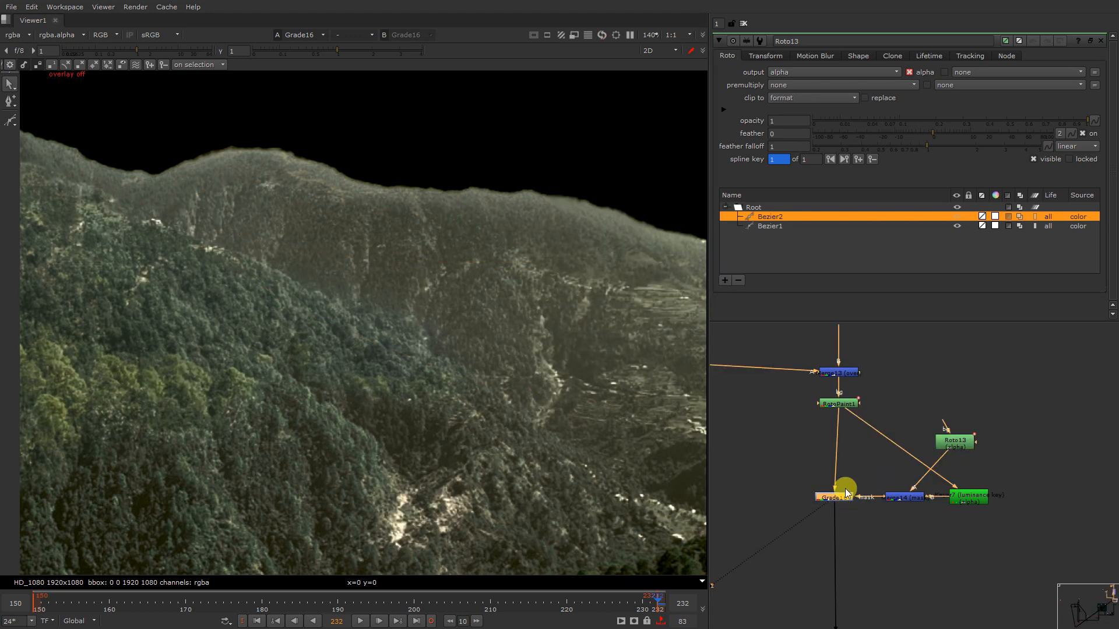
Step: Reshape the left end and peak of Bezier2 to follow just below the ridge
key("o")
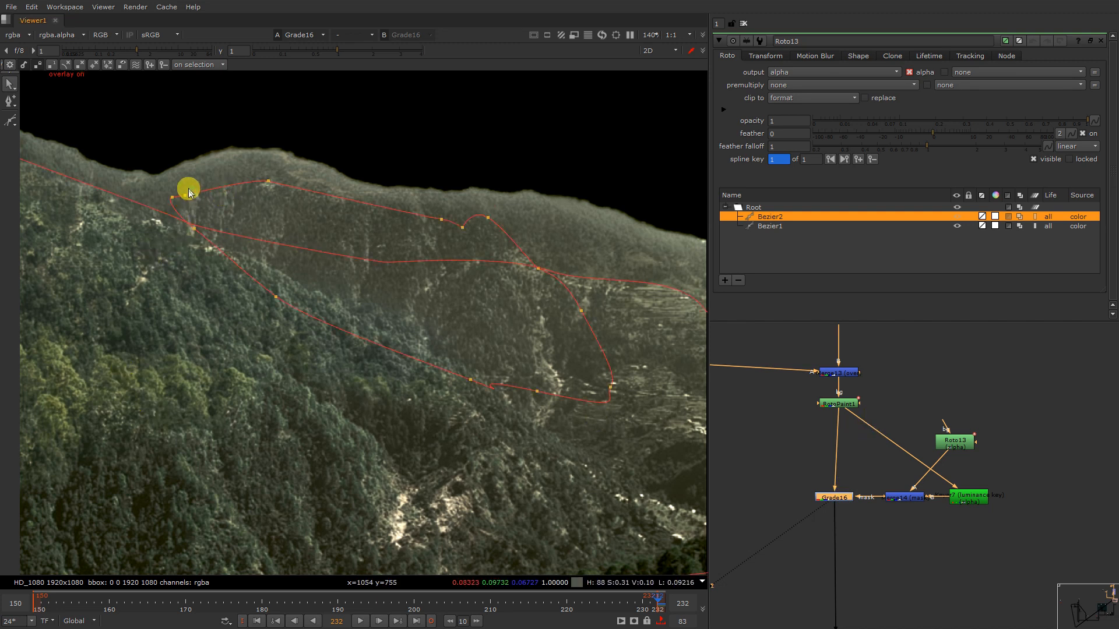
left_click(182, 175)
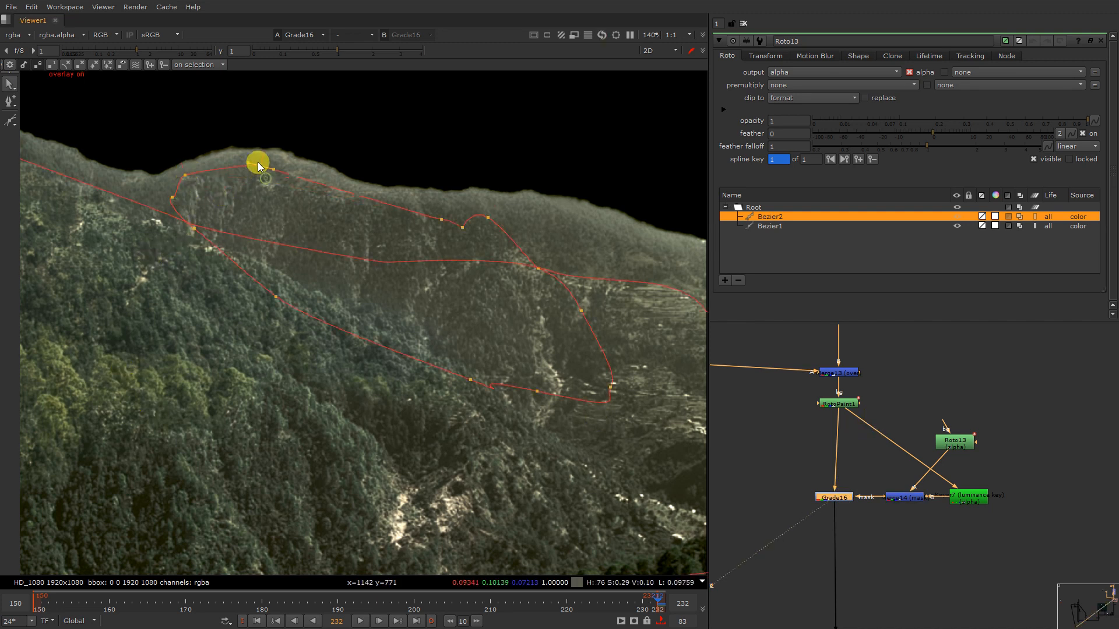
left_click_drag(170, 197, 134, 209)
left_click_drag(252, 164, 253, 187)
key("o")
scroll(398, 198, "down", 4)
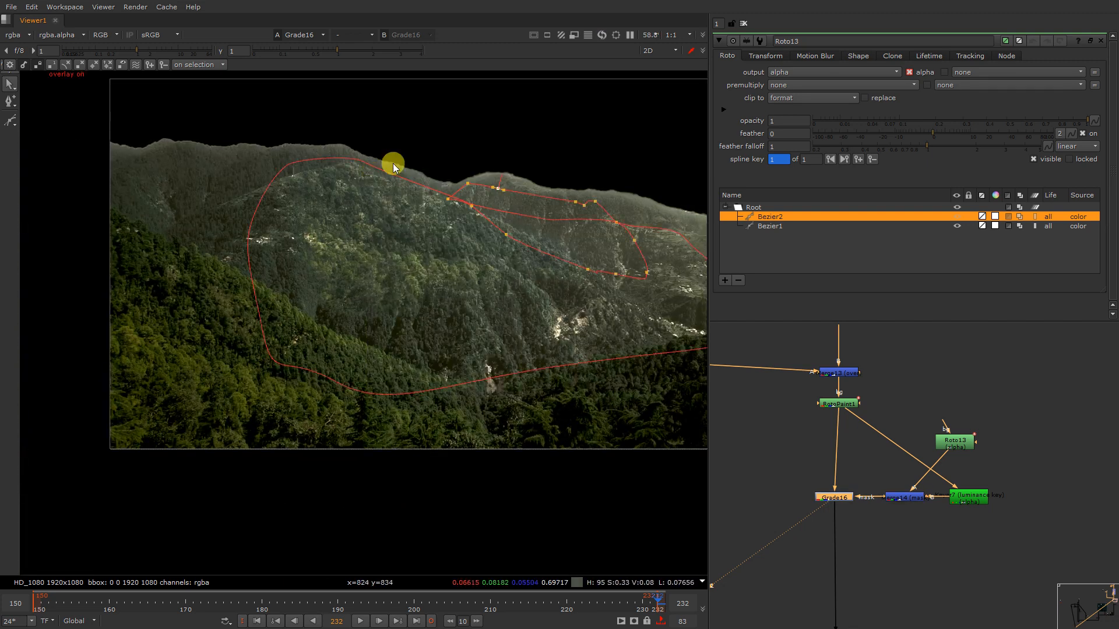
Step: Lower the opacity of Bezier1 in Roto13 to 0.395
left_click(391, 166)
left_click_drag(1037, 120, 987, 120)
key("o")
Step: Switch the viewer back to the Keymix1 composite
scroll(967, 407, "down", 6)
scroll(869, 423, "up", 5)
left_click(891, 355)
key("1")
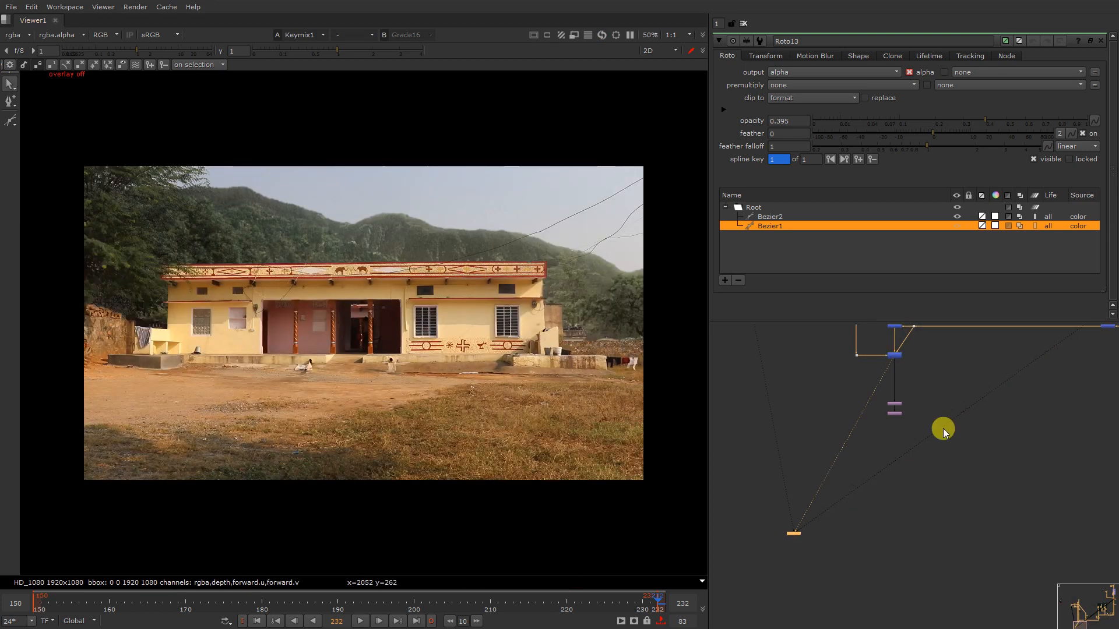
Step: Reopen Grade16 and set its whitepoint to 0.19
scroll(990, 426, "down", 5)
middle_click_drag(1019, 388, 734, 474)
scroll(865, 408, "up", 2)
scroll(864, 404, "up", 3)
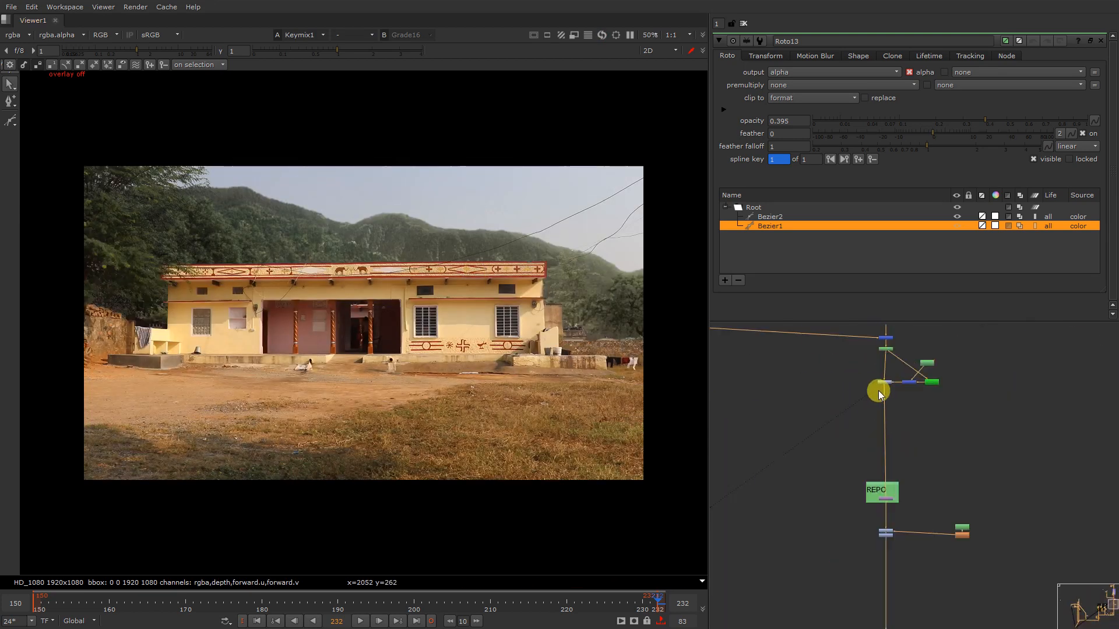
double_click(890, 384)
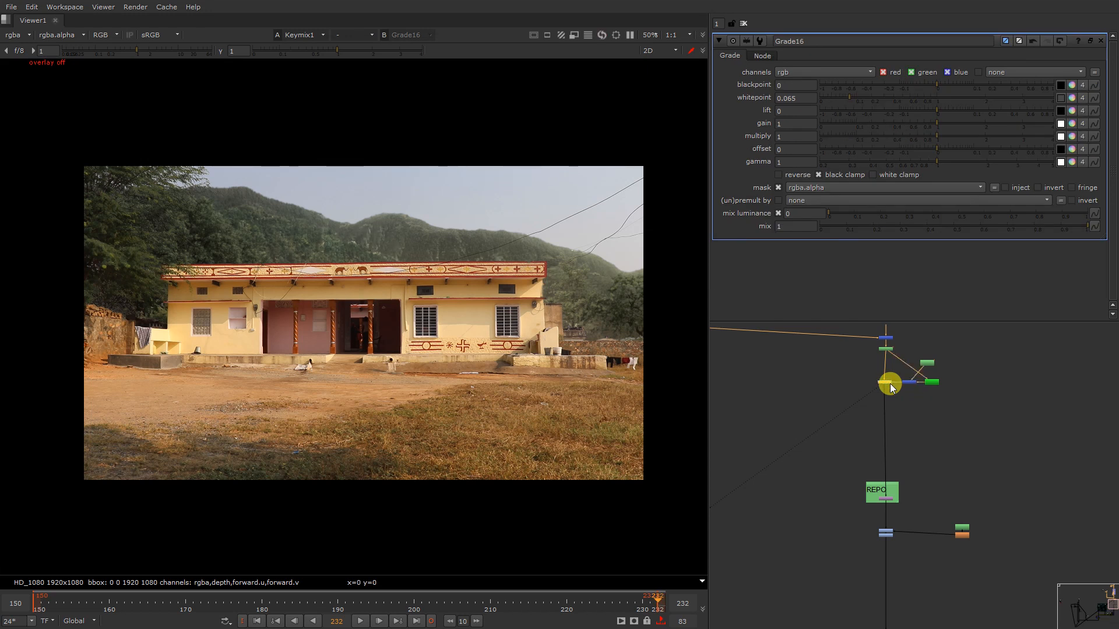
mouse_move(871, 99)
left_mouse_down()
mouse_move(931, 100)
mouse_move(849, 100)
mouse_move(872, 104)
left_mouse_up()
Step: Examine the graded mountain behind the house up close and in full frame, including its luminance view
right_click(530, 199)
middle_click_drag(342, 245, 414, 235, "alt")
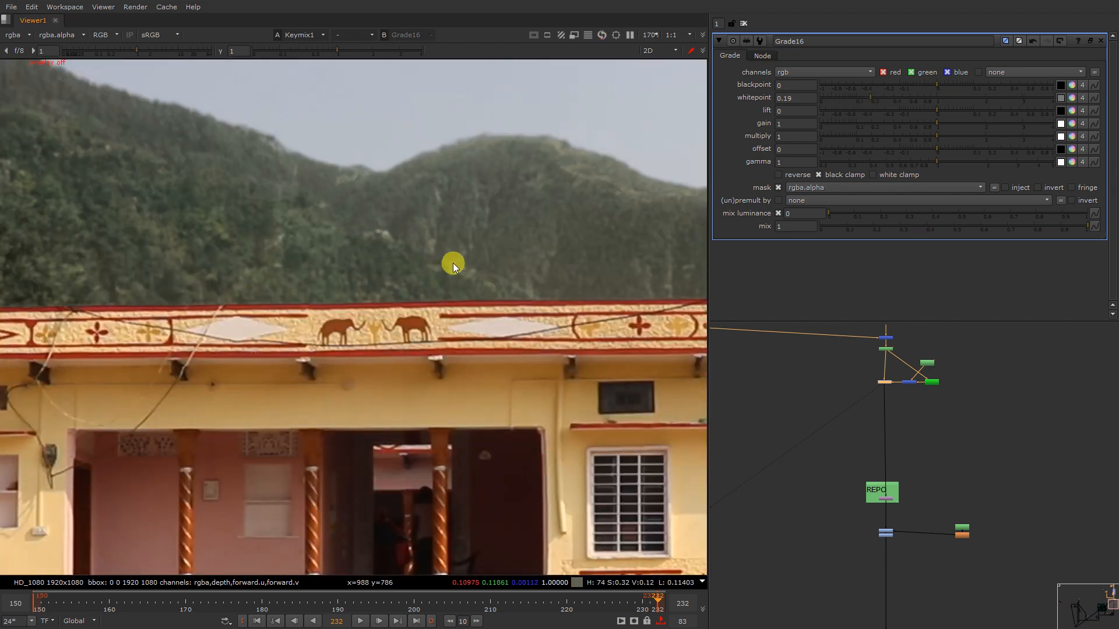
scroll(475, 275, "down", 3)
middle_click(331, 268)
key("y")
key("y")
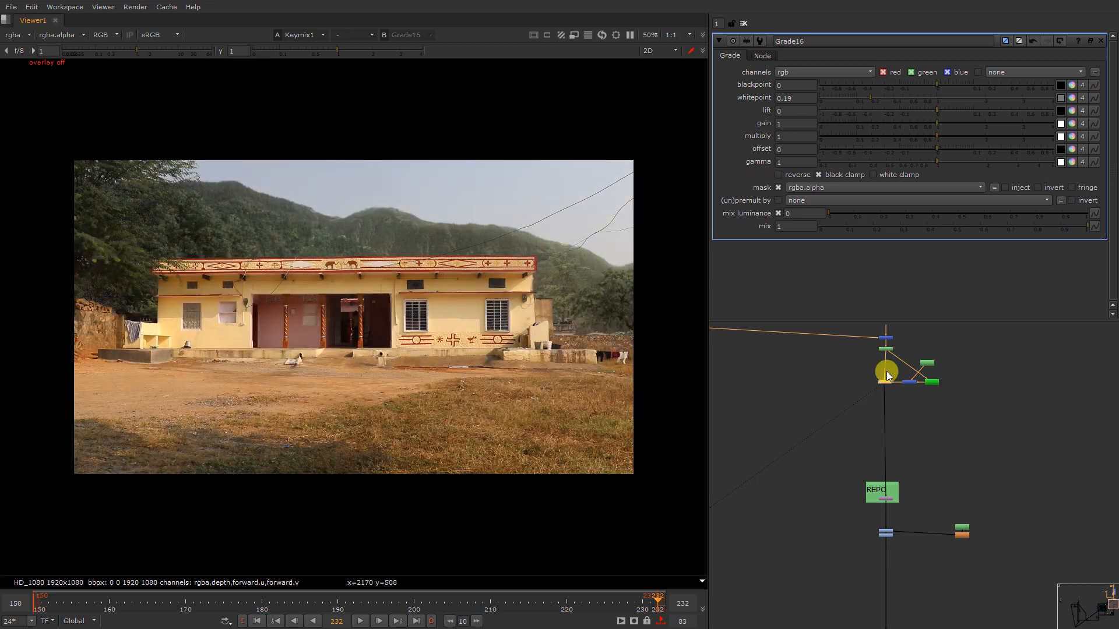
Step: Spread out the mask branch by moving the Keyer farther from the Merge and placing Roto13 above the Merge
scroll(887, 371, "up", 3)
left_click_drag(987, 395, 1059, 394)
left_click_drag(969, 352, 934, 369)
Step: Open Roto13 over the Grade16 view and draw a small closed Bezier around the bright patch where the two ridges cross
double_click(932, 369)
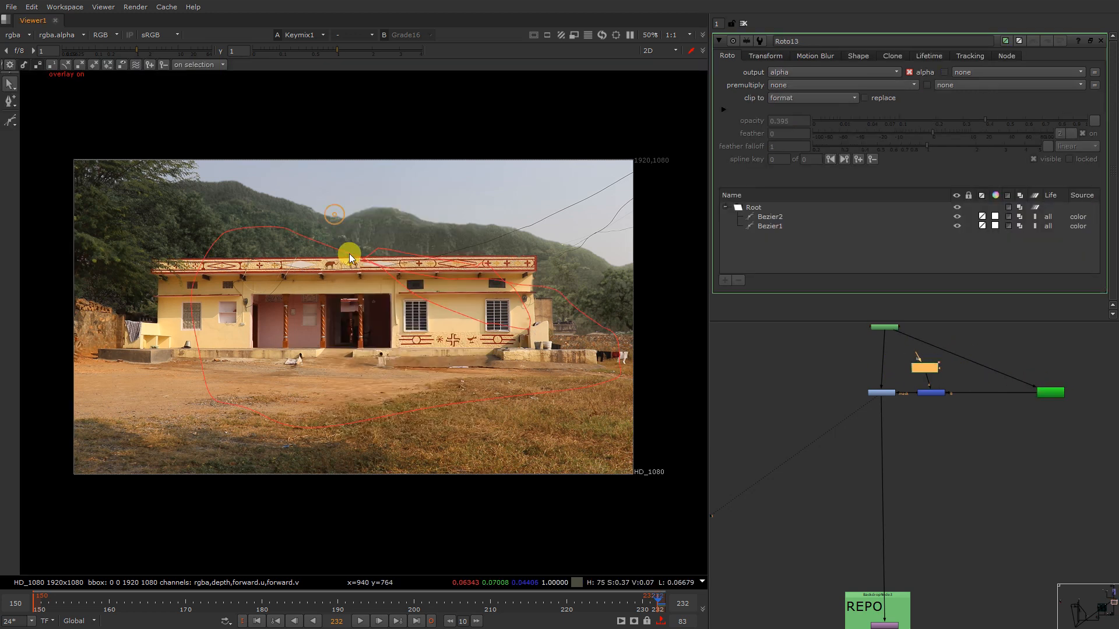
scroll(347, 249, "up", 4)
left_click(885, 395)
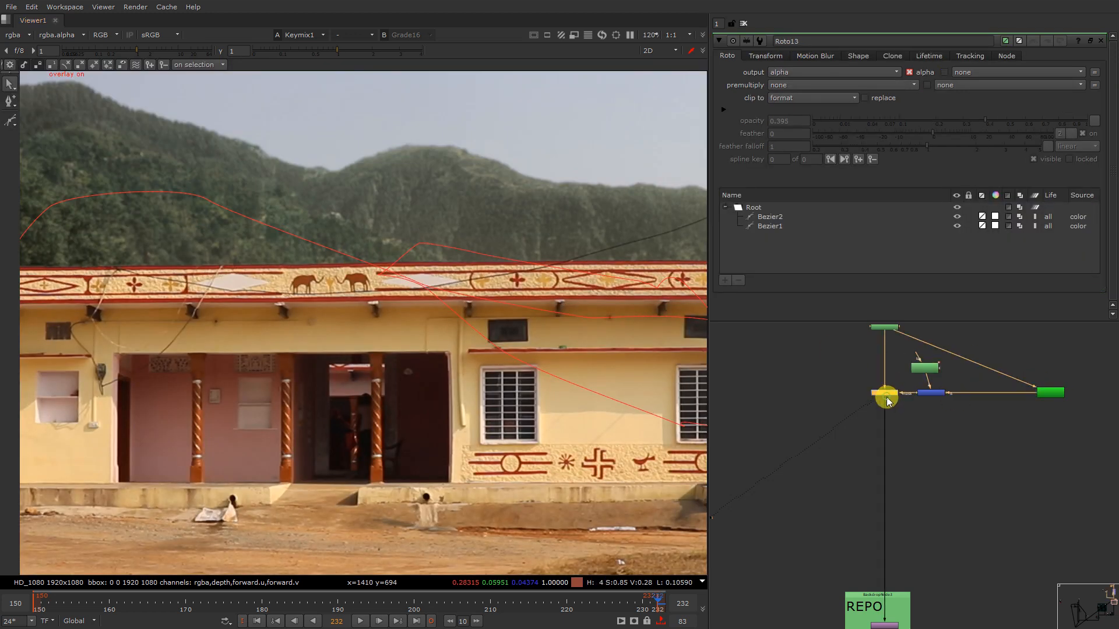
key("1")
left_click(925, 367)
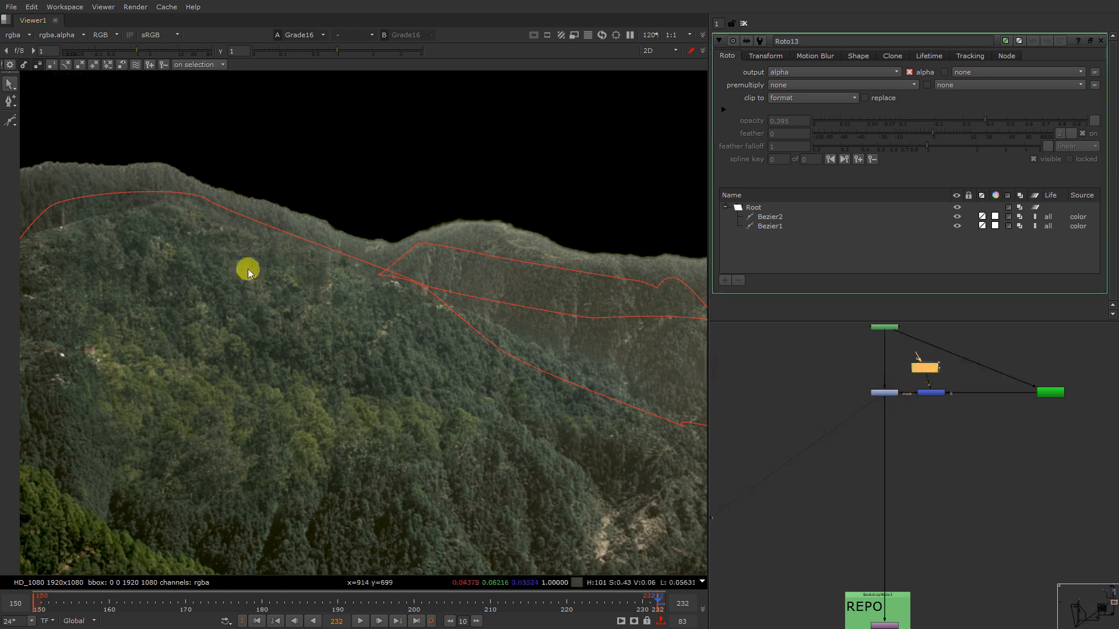
left_click(3, 124)
scroll(362, 280, "up", 3)
left_click_drag(416, 273, 431, 299)
left_click(418, 275)
left_click_drag(496, 282, 490, 288)
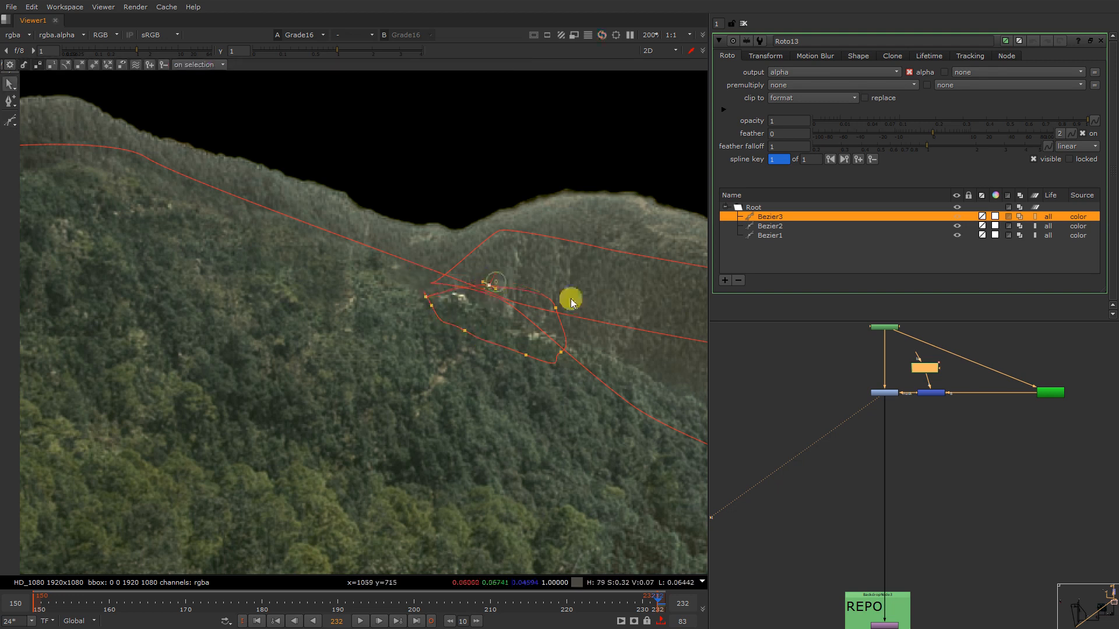
Step: Change Bezier3's blending mode so that it cuts the bright patch out of the mask, and check the slope
left_click(1020, 216)
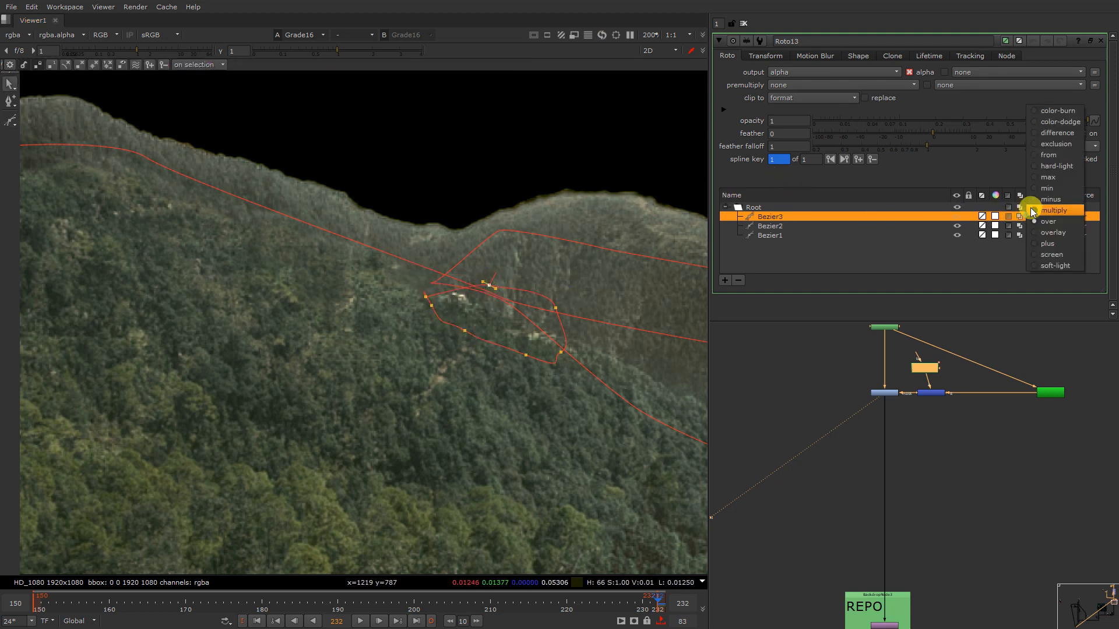
left_click(1046, 211)
key("q")
scroll(373, 198, "down", 4)
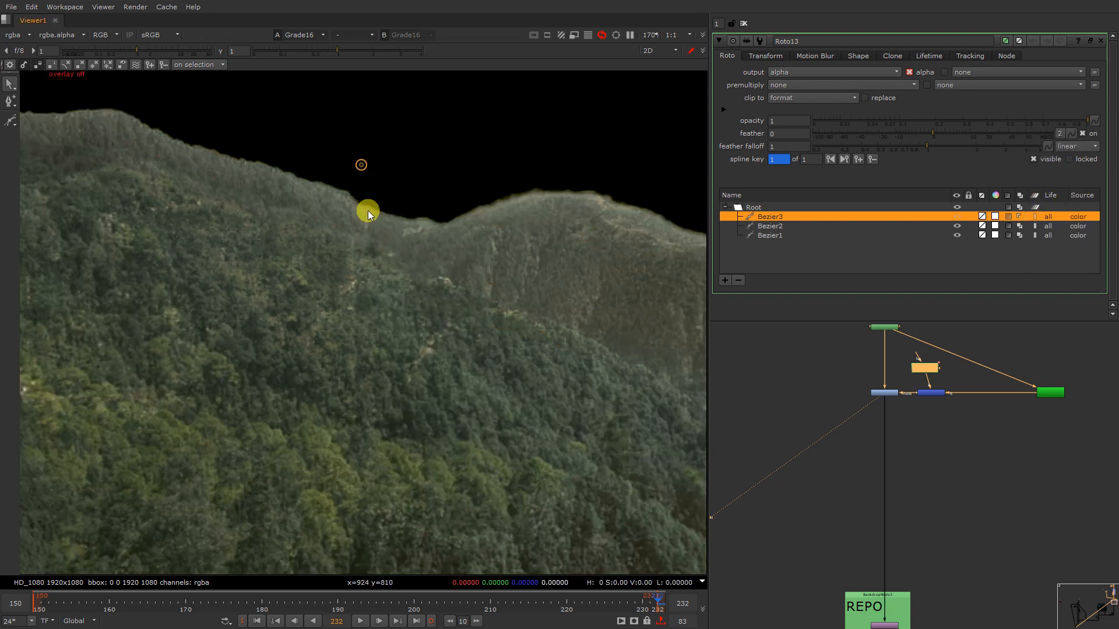
Step: Draw another closed Bezier in Roto13 around the bright, speckled area on the far slope
key("q")
key("v")
left_click(516, 278)
left_click(510, 245)
left_click(549, 229)
left_click(598, 230)
left_click(623, 254)
left_click(663, 296)
left_click_drag(668, 379, 656, 385)
left_click(608, 379)
left_click(558, 372)
left_click(516, 279)
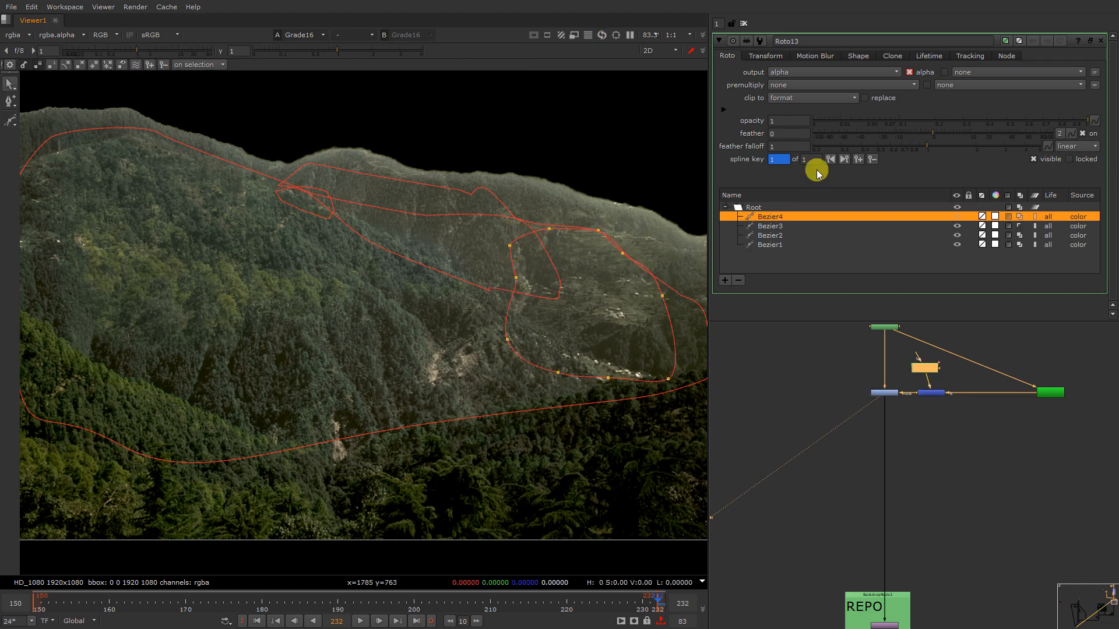
Step: Give Bezier4 the same subtracting blending mode as Bezier3 and hide the viewer overlay
left_click(1018, 219)
left_click(1022, 194)
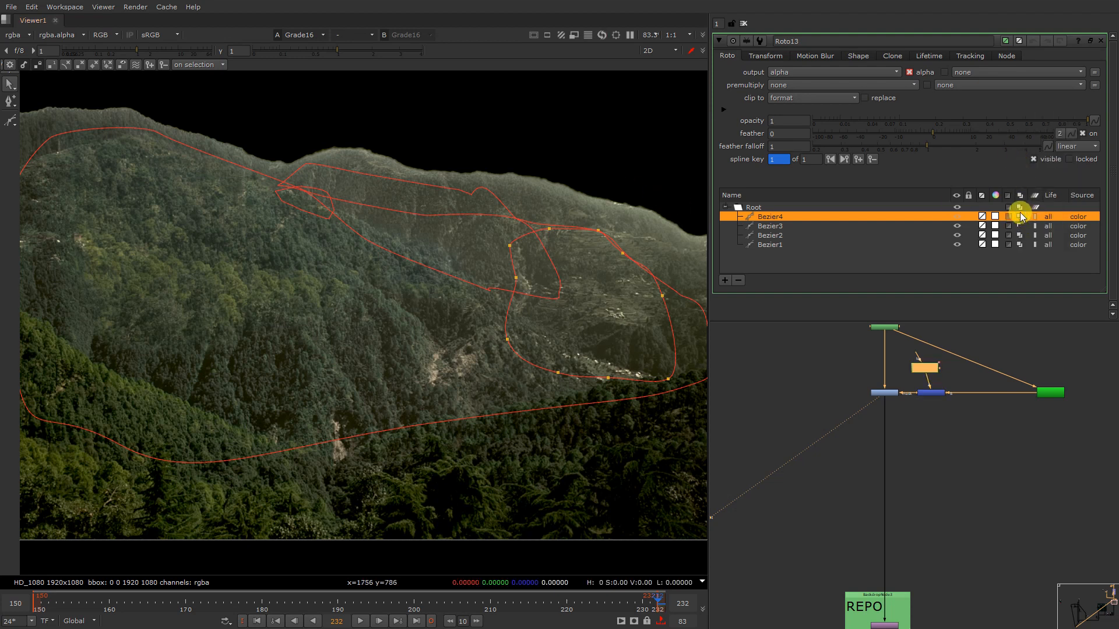
left_click(1020, 217)
left_click(1020, 222)
key("o")
Step: View the Keymix1 composite in full frame and inspect the mountain behind the house without the overlay
left_click(882, 392)
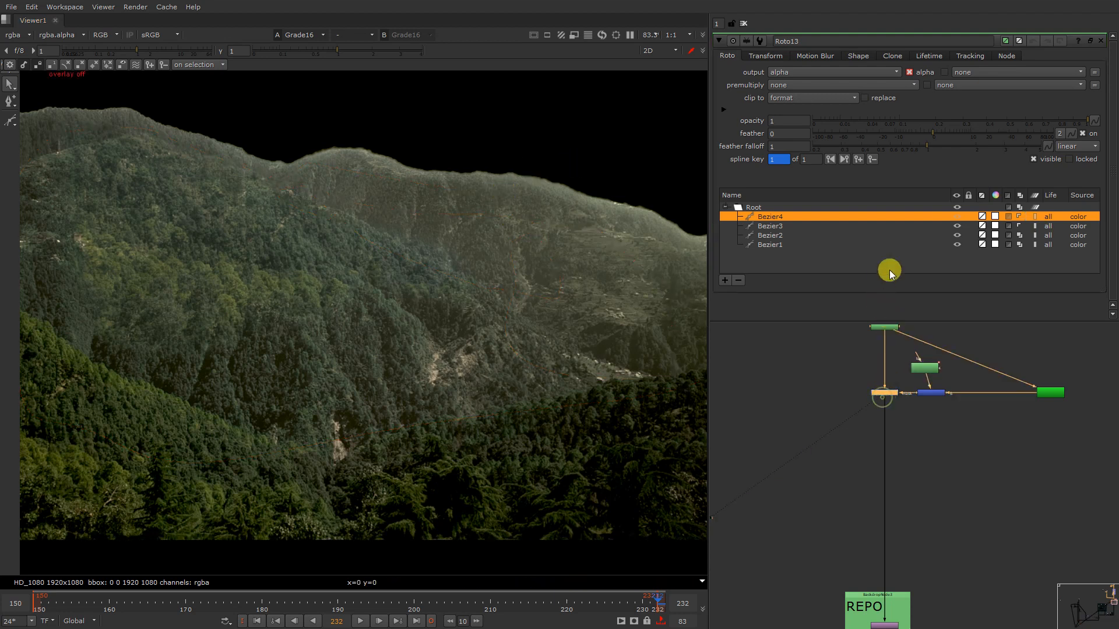
key("Up")
key("Up")
key("Down")
right_click(294, 78)
left_click(296, 78)
key("f")
key("g")
key("b")
key("b")
key("o")
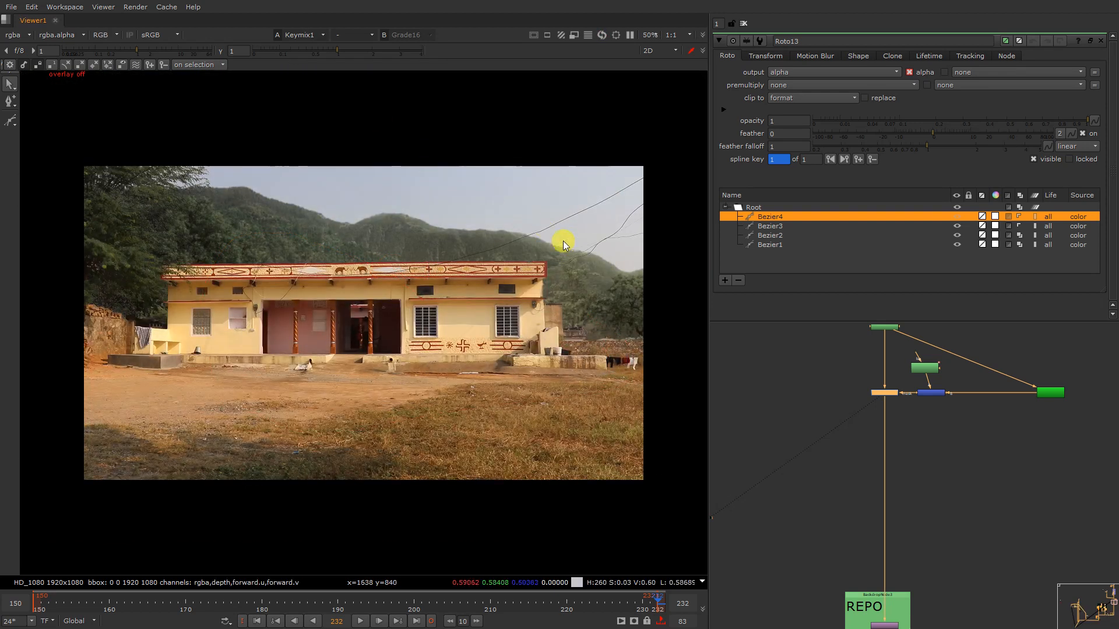
Step: Open Grade16 and set its whitepoint to 0.18
double_click(891, 393)
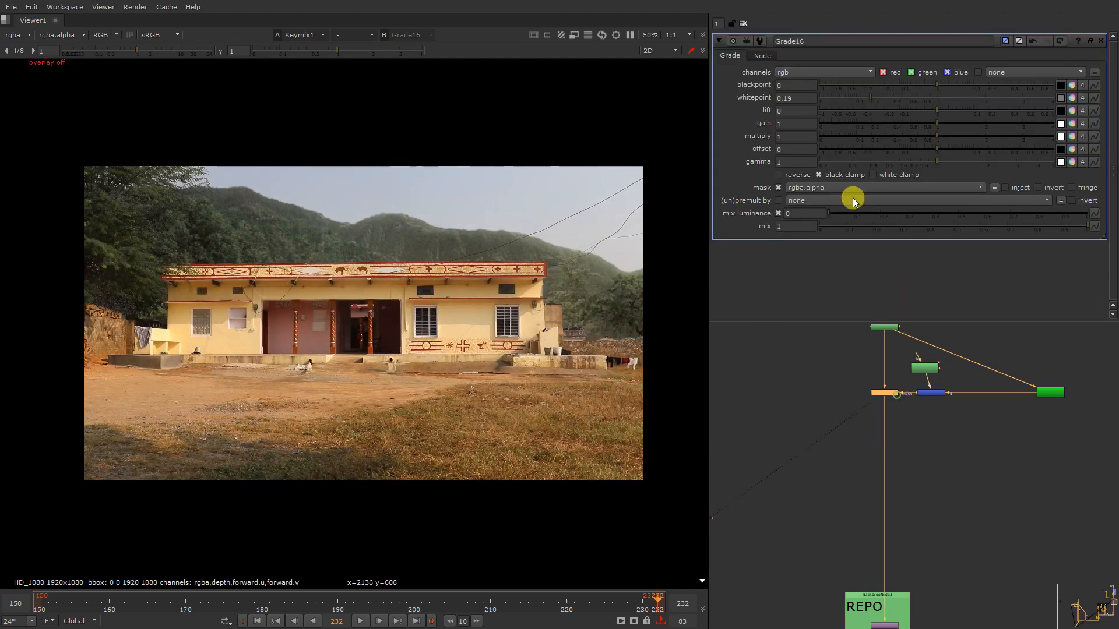
left_click_drag(878, 105, 864, 103)
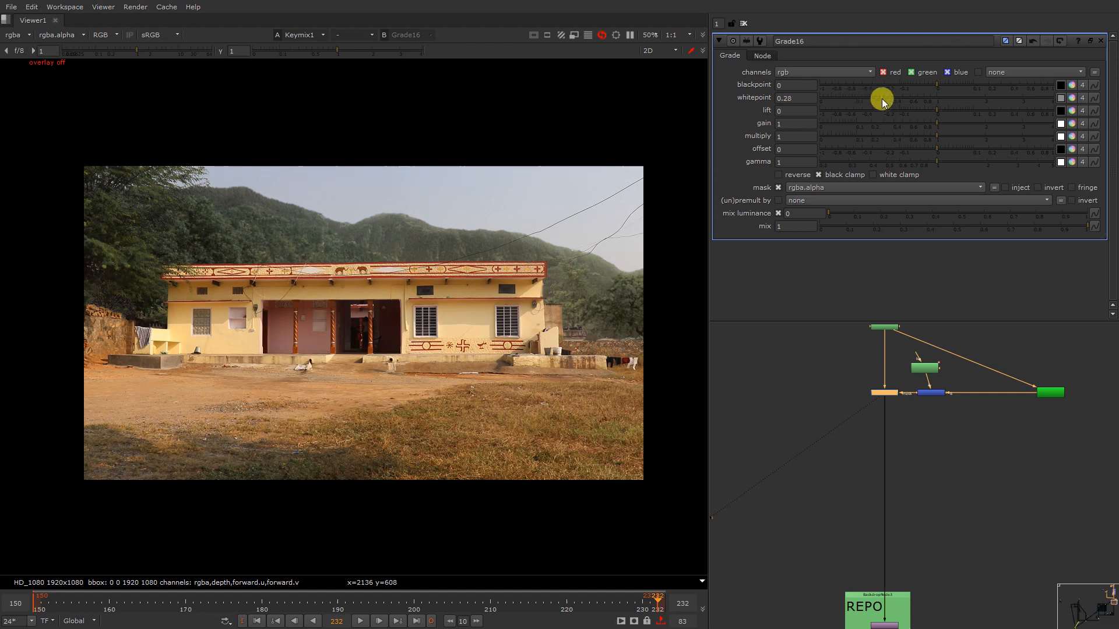
left_click(868, 100)
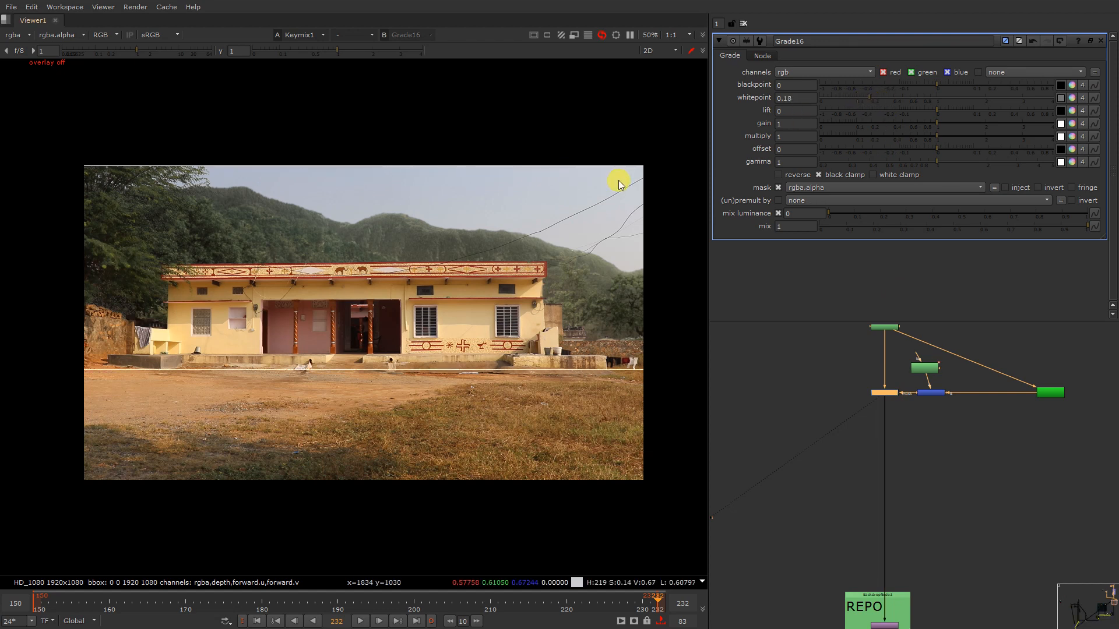
Step: Compare the composite with Grade16 disabled and enabled, in full frame and close up on the mountain
key("d")
key("d")
left_click_drag(504, 217, 397, 275)
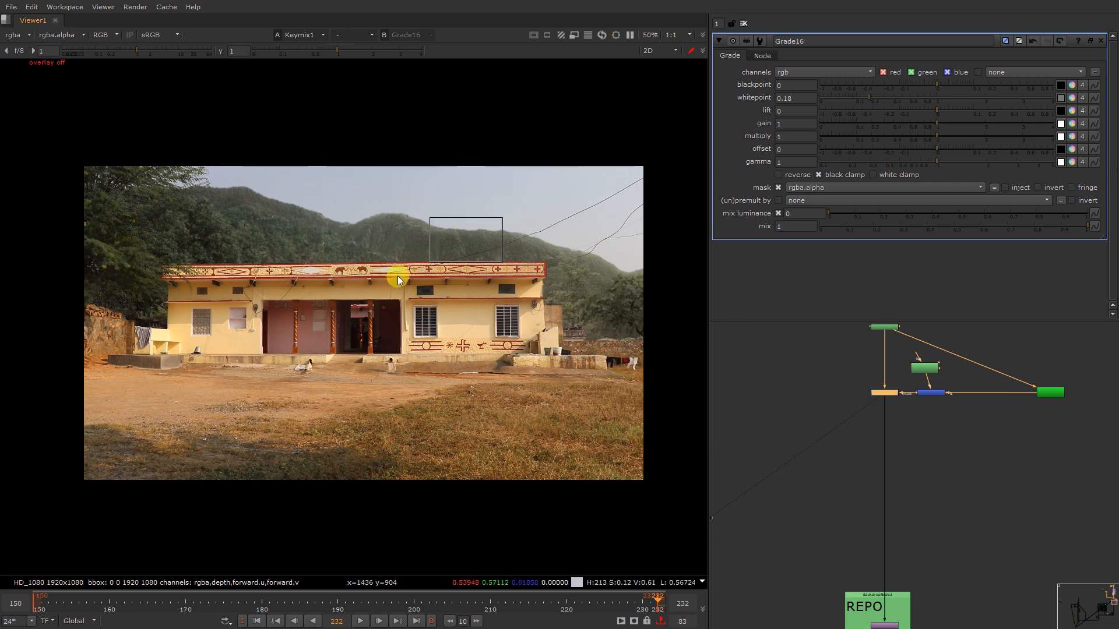
key("d")
key("d")
scroll(206, 202, "up", 4)
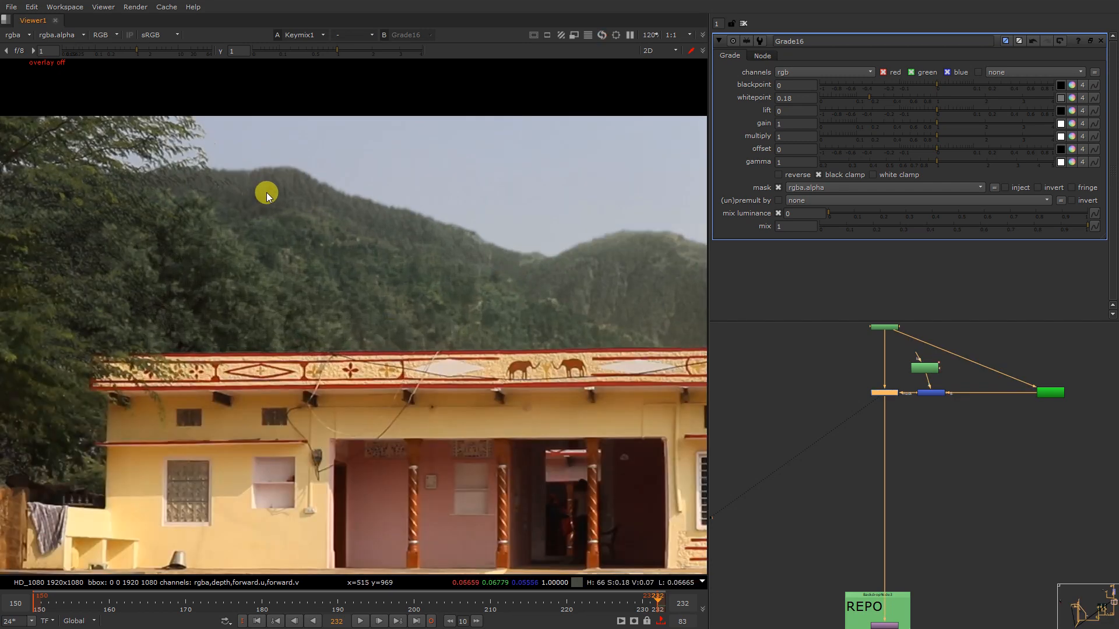
key("f")
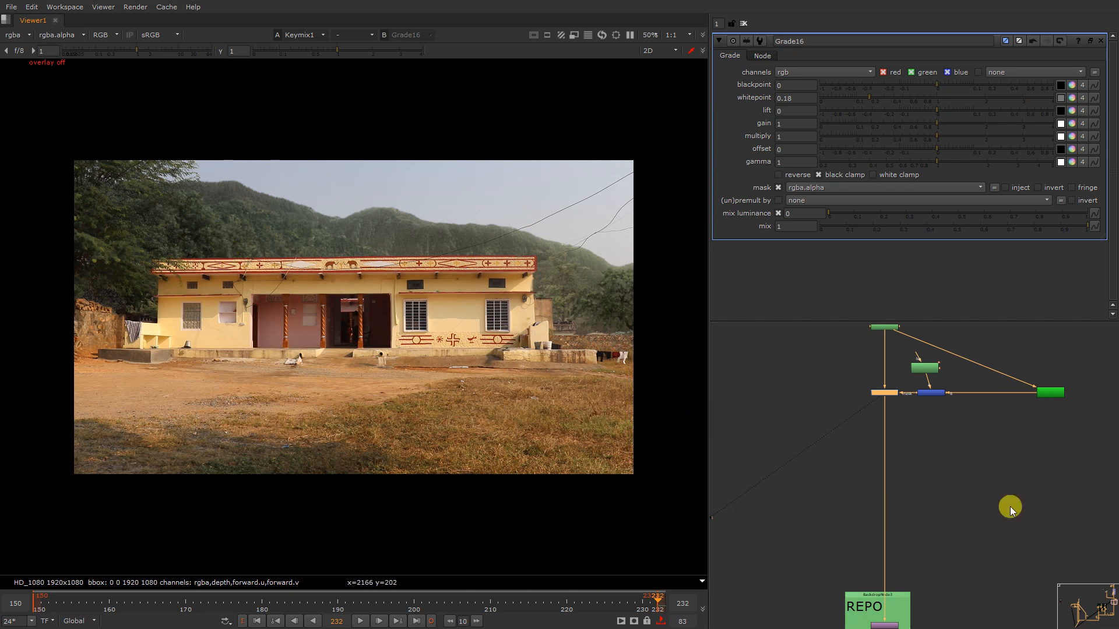
Step: Examine the mountain ridge behind the house close up and in full frame, including its luminance view
scroll(991, 391, "down", 5)
scroll(926, 353, "up", 5)
left_click_drag(943, 358, 1040, 495)
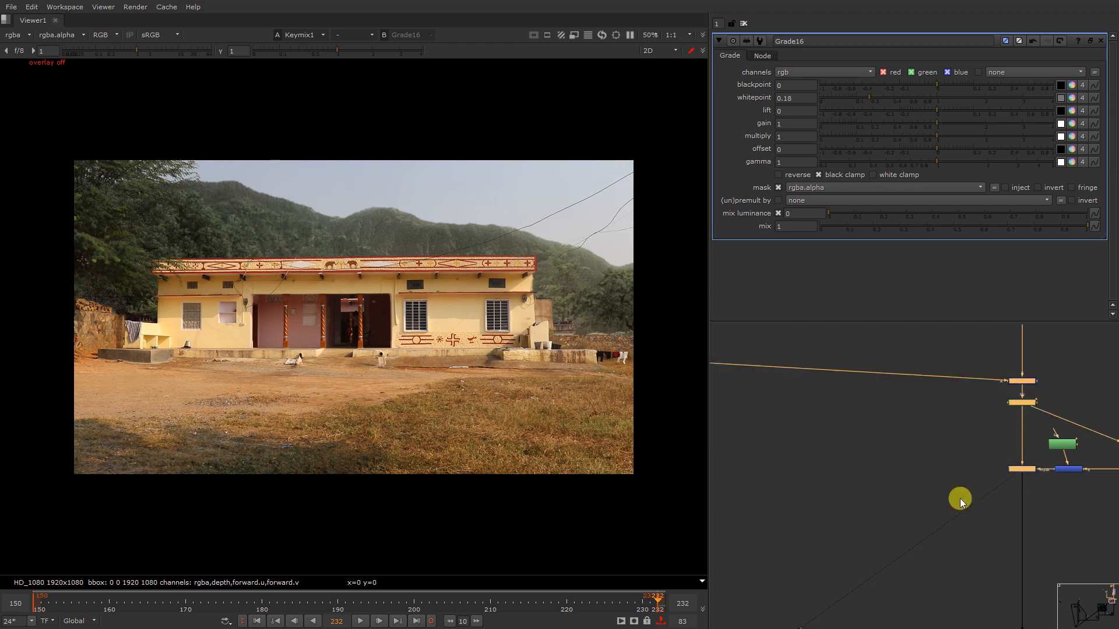
right_click(377, 198)
left_click(326, 204)
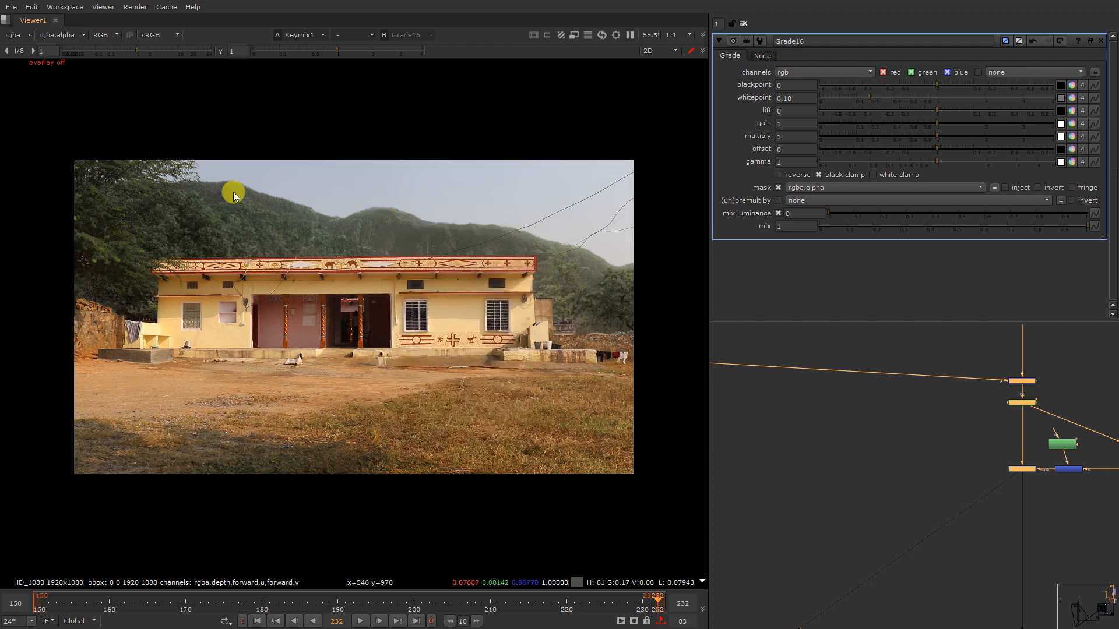
scroll(233, 191, "up", 7)
scroll(191, 191, "up", 3)
scroll(304, 197, "down", 3)
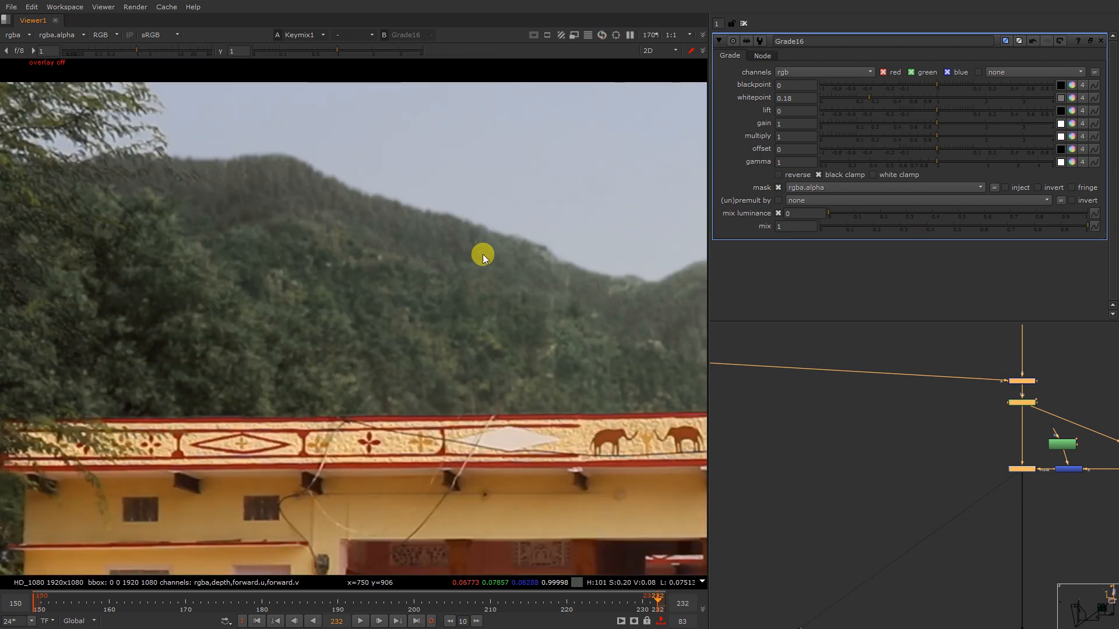
scroll(334, 204, "down", 6)
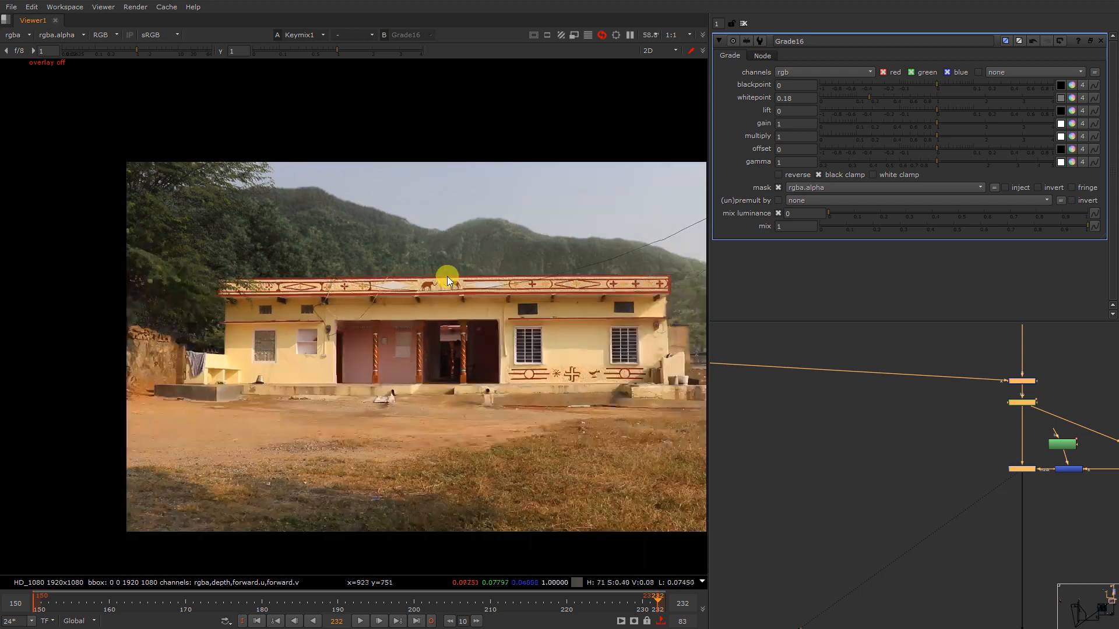
middle_click_drag(676, 282, 322, 253)
scroll(323, 253, "up", 4)
key("f")
key("y")
key("y")
scroll(964, 387, "down", 5)
scroll(956, 396, "up", 4)
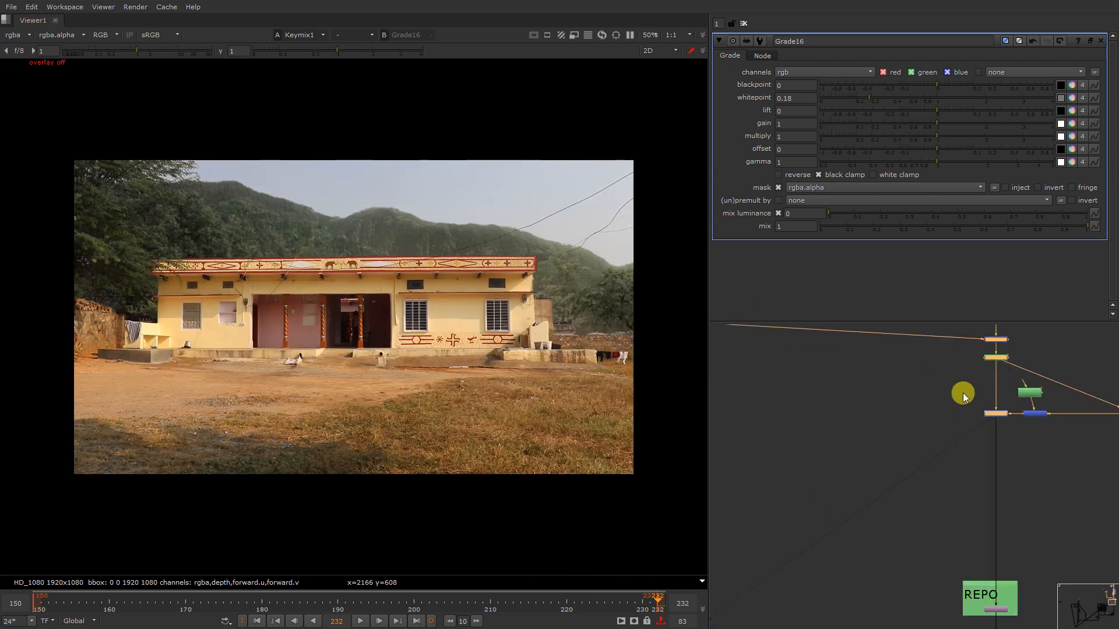
Step: Add a new Grade below Grade16 and connect a new Roto to its mask input
left_click(994, 416)
key("1")
middle_click_drag(172, 187, 242, 255, "alt")
key("g")
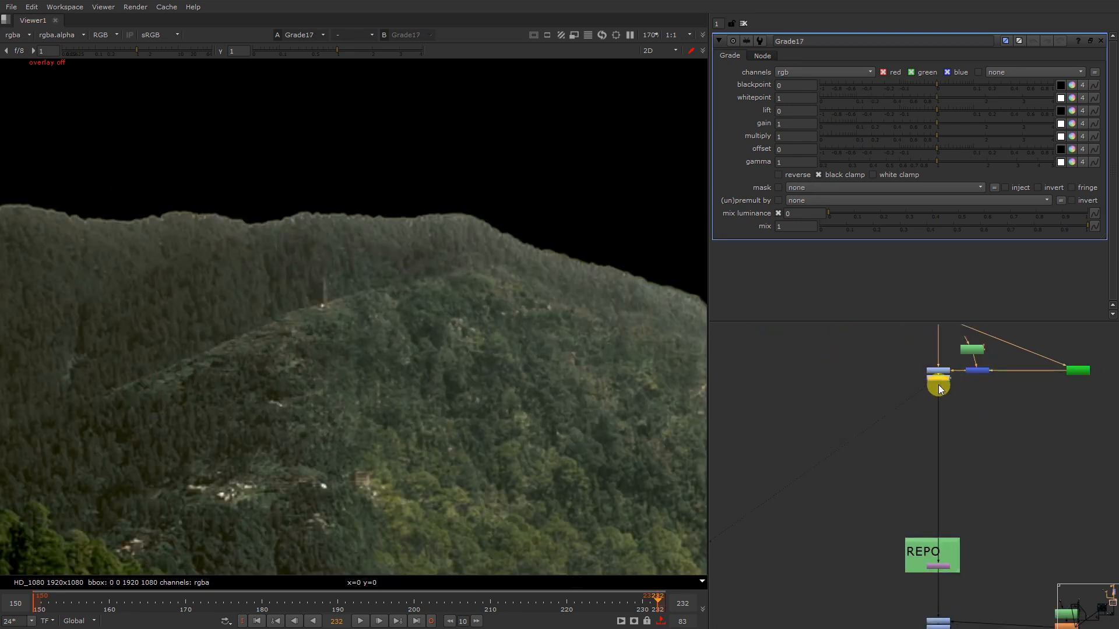
left_click_drag(932, 418, 939, 416)
left_click(838, 403)
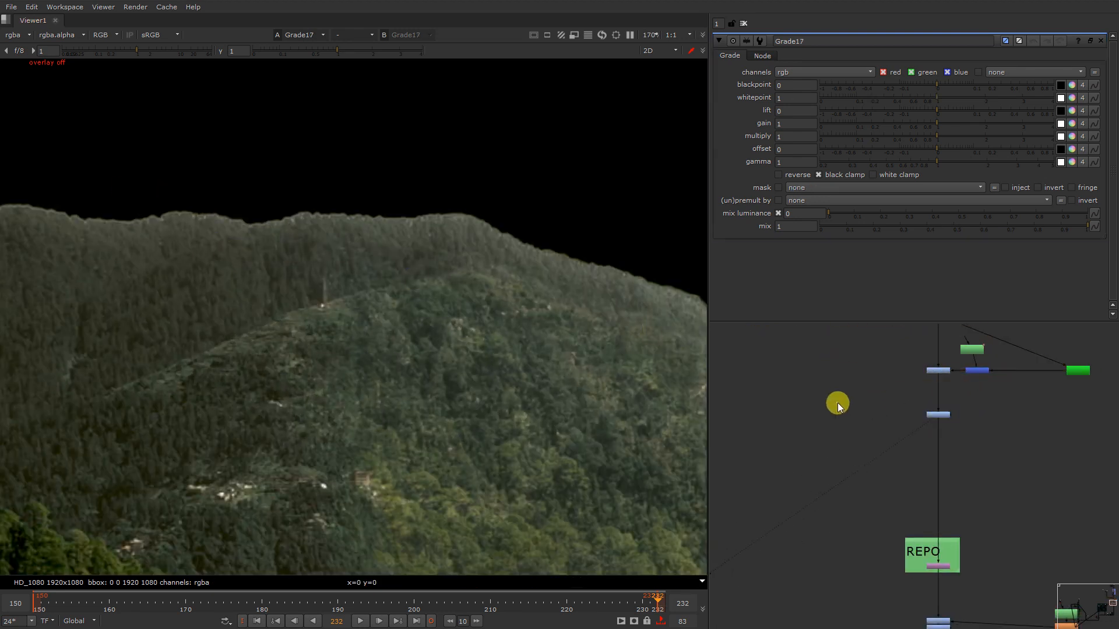
key("o")
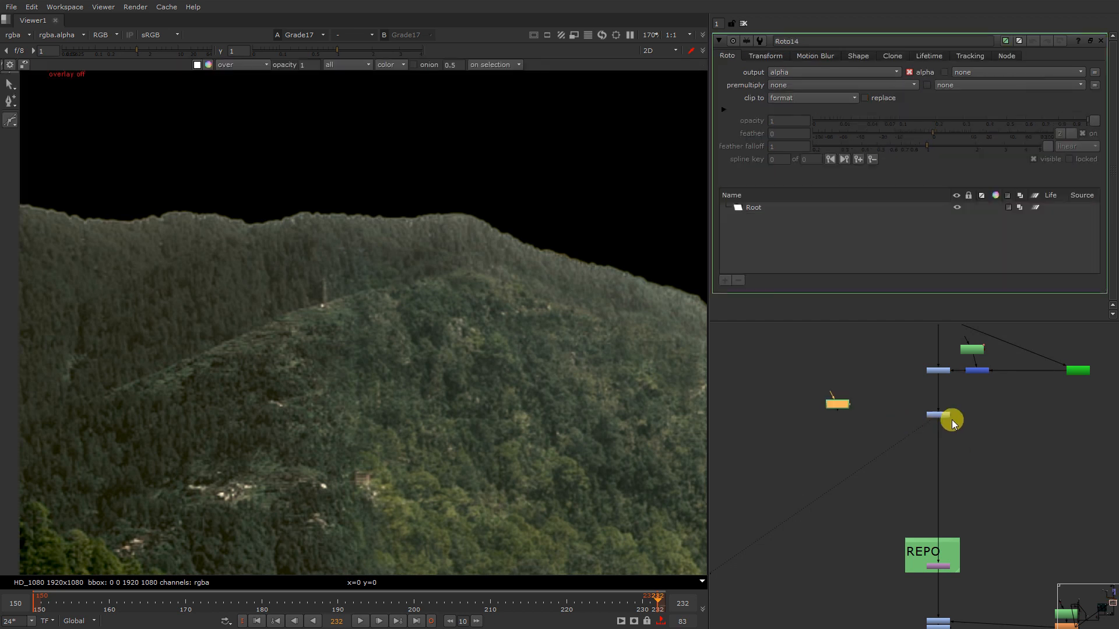
left_click_drag(957, 409, 843, 406)
Step: Draw a long closed Bezier in Roto14 along the upper part of the far ridge, just below the skyline
right_click(250, 205)
left_click(250, 206)
left_click(216, 232)
left_click(291, 224)
left_click_drag(378, 219, 397, 222)
left_click(463, 226)
left_click(515, 236)
left_click(428, 272)
left_click(330, 289)
left_click(169, 306)
left_click_drag(125, 292, 137, 271)
left_click(214, 232)
key("q")
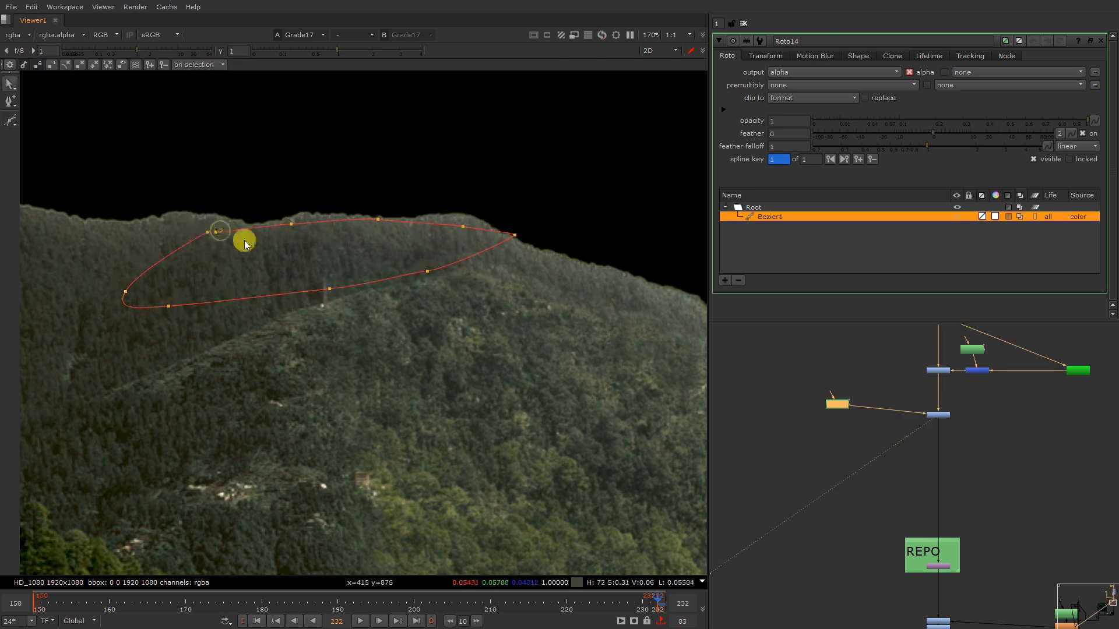
Step: Add a luminance Keyer fed by Grade16 and set its range to A about 0.036 and B about 0.572
left_click(894, 400)
key("Tab")
type("k")
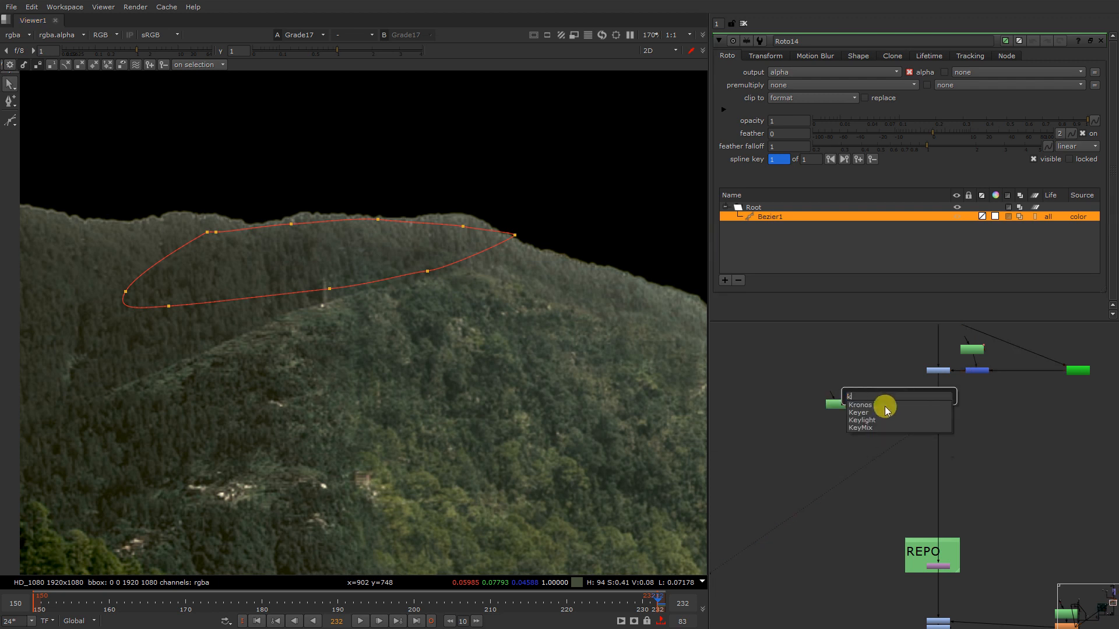
key("Return")
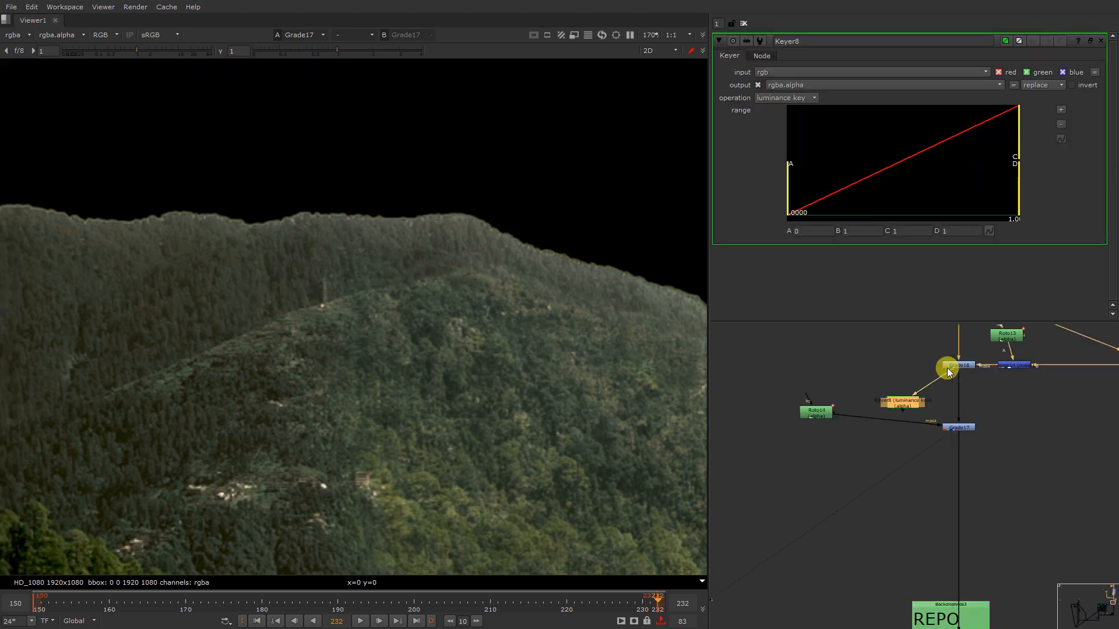
left_click(906, 398)
key("1")
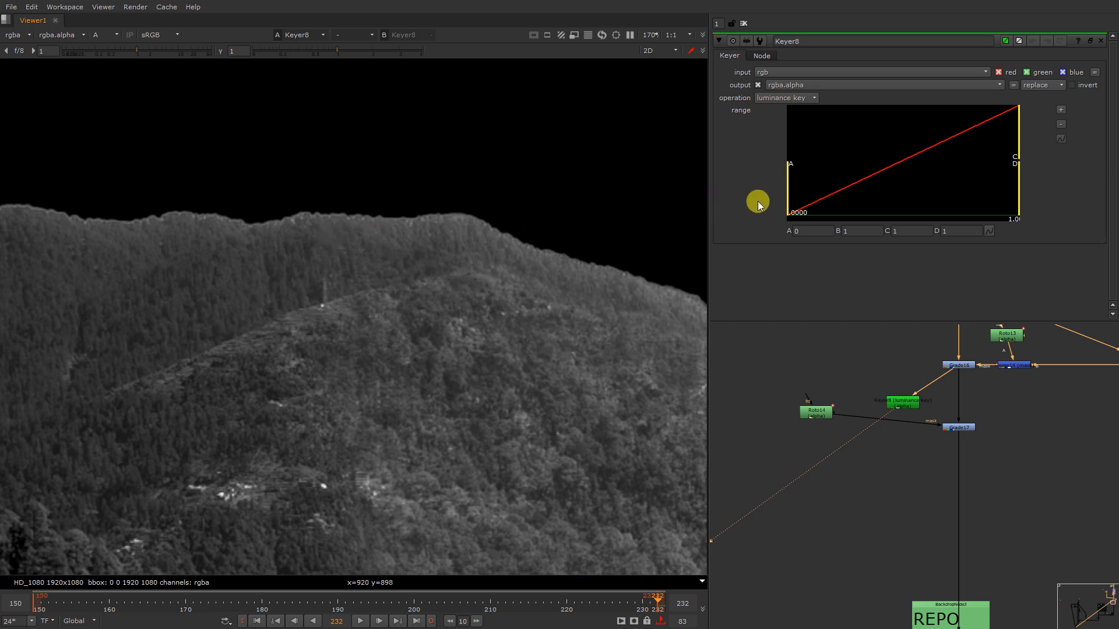
left_click_drag(790, 202, 832, 202)
mouse_move(946, 159)
left_mouse_down()
mouse_move(1018, 156)
mouse_move(963, 156)
left_mouse_up()
Step: Merge the Keyer with Roto14 ahead of Grade17's mask input, using the mask operation
left_click(908, 416)
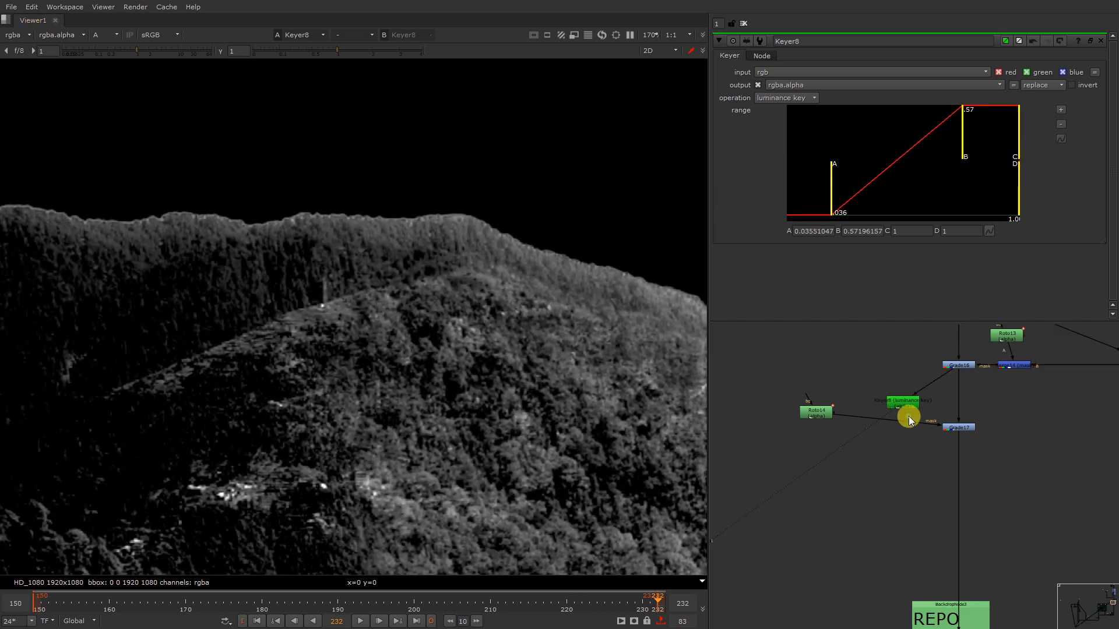
key("m")
left_click_drag(902, 434, 902, 427)
left_click(789, 73)
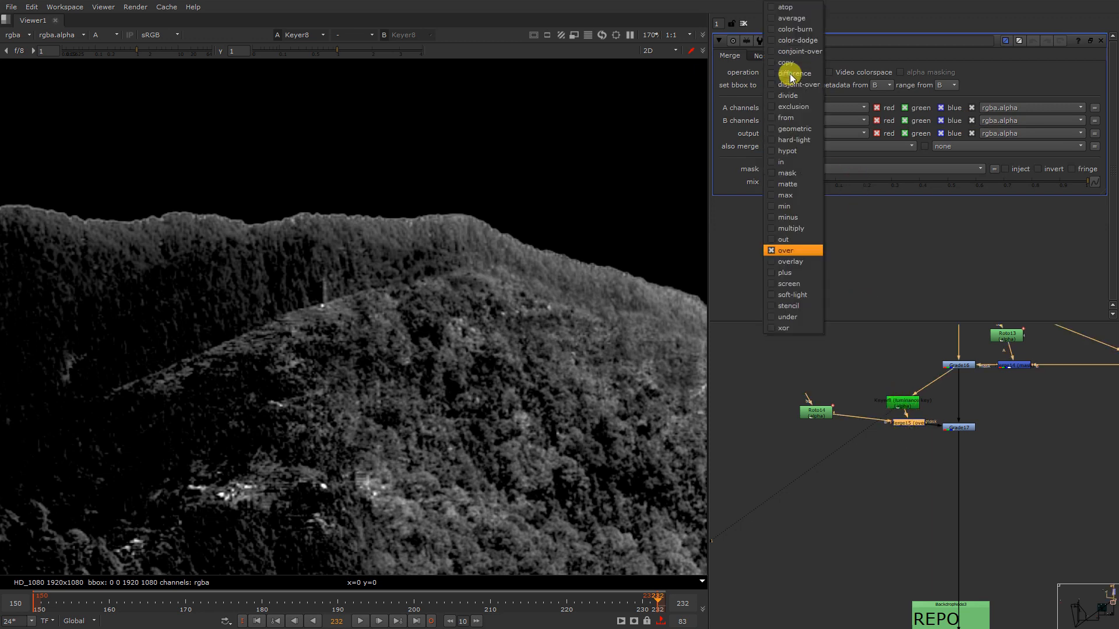
left_click(788, 164)
Step: Switch the viewer back to the Keymix1 composite in full colour and full frame
scroll(983, 548, "down", 3)
scroll(924, 499, "up", 6)
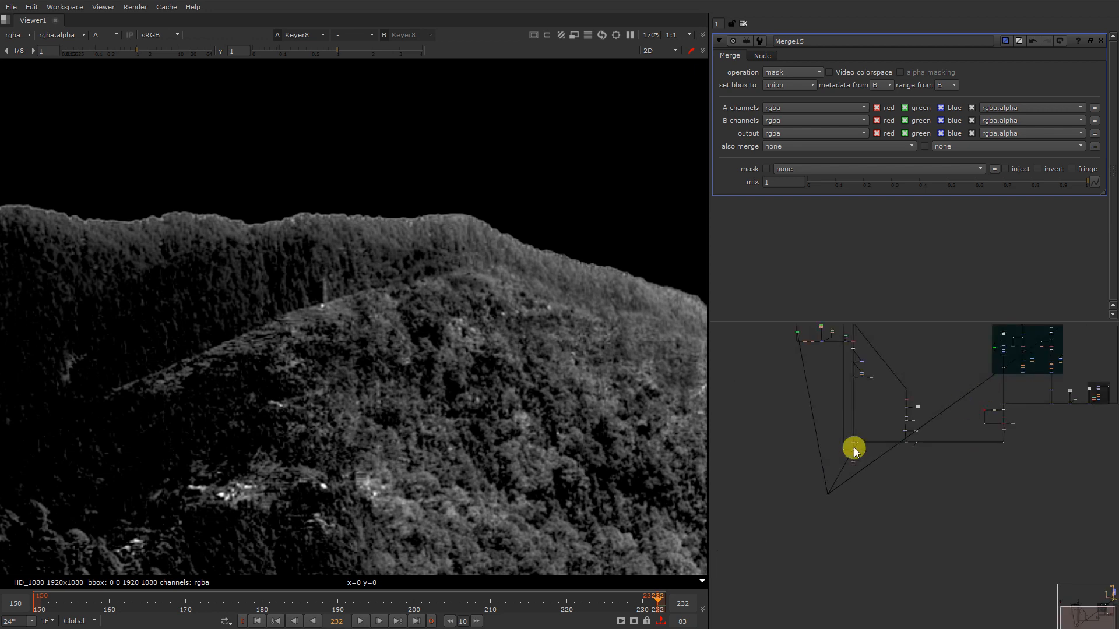
key("1")
key("a")
key("f")
Step: Open Grade17 and set its whitepoint to 0.28
scroll(959, 473, "down", 8)
scroll(1032, 430, "up", 8)
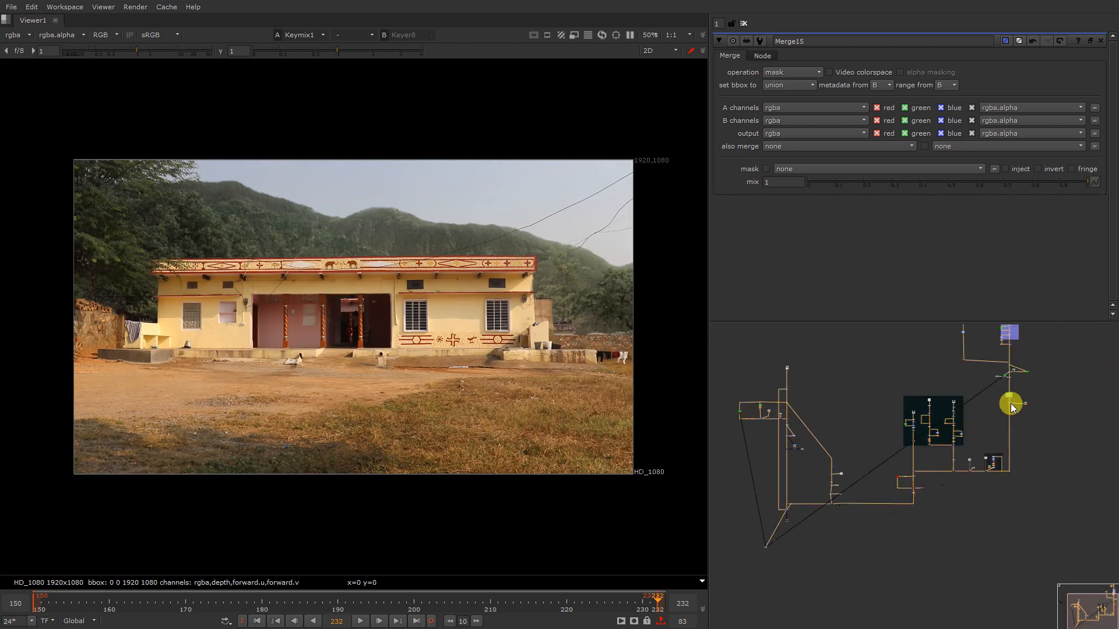
double_click(977, 379)
left_click_drag(929, 100, 883, 106)
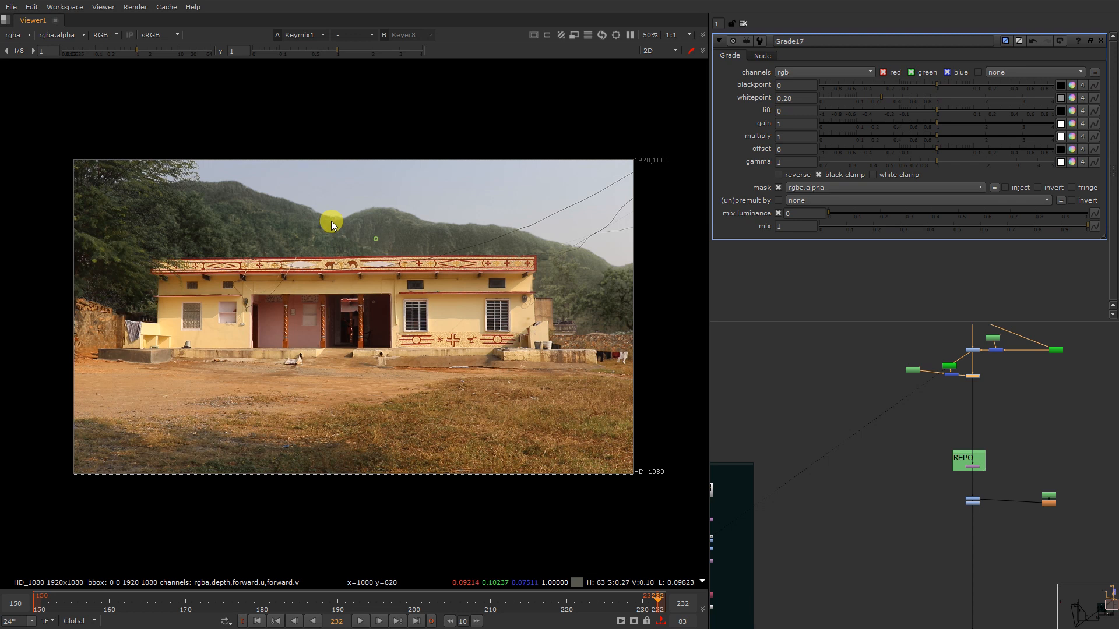
Step: Add a Blur after Roto14 in Grade17's mask branch and set its size to 29
scroll(287, 177, "up", 5)
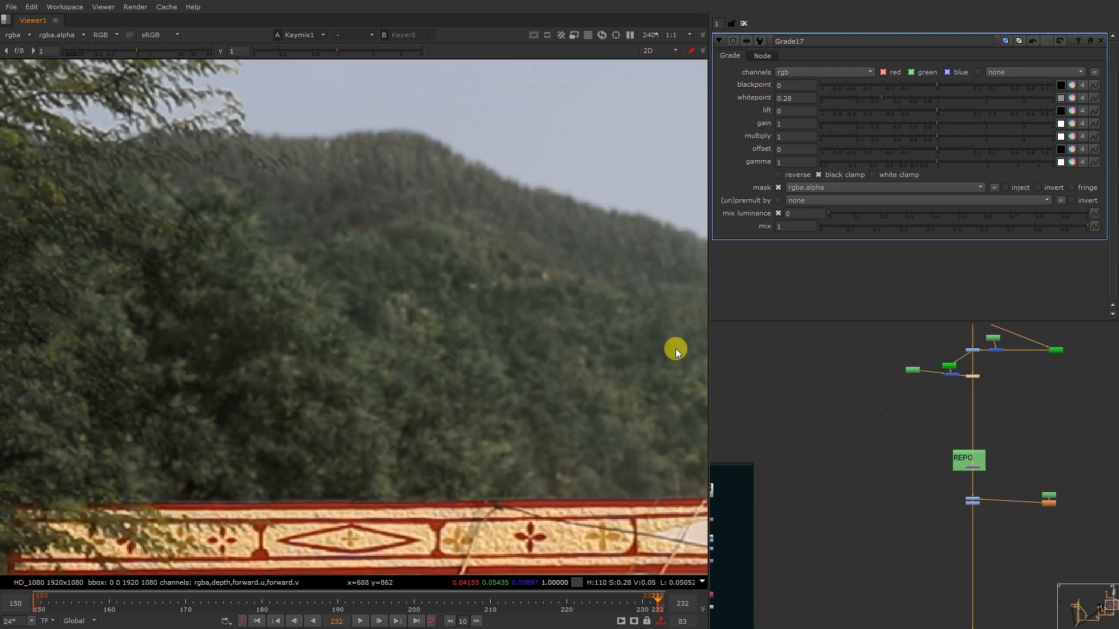
scroll(907, 404, "up", 2)
key("b")
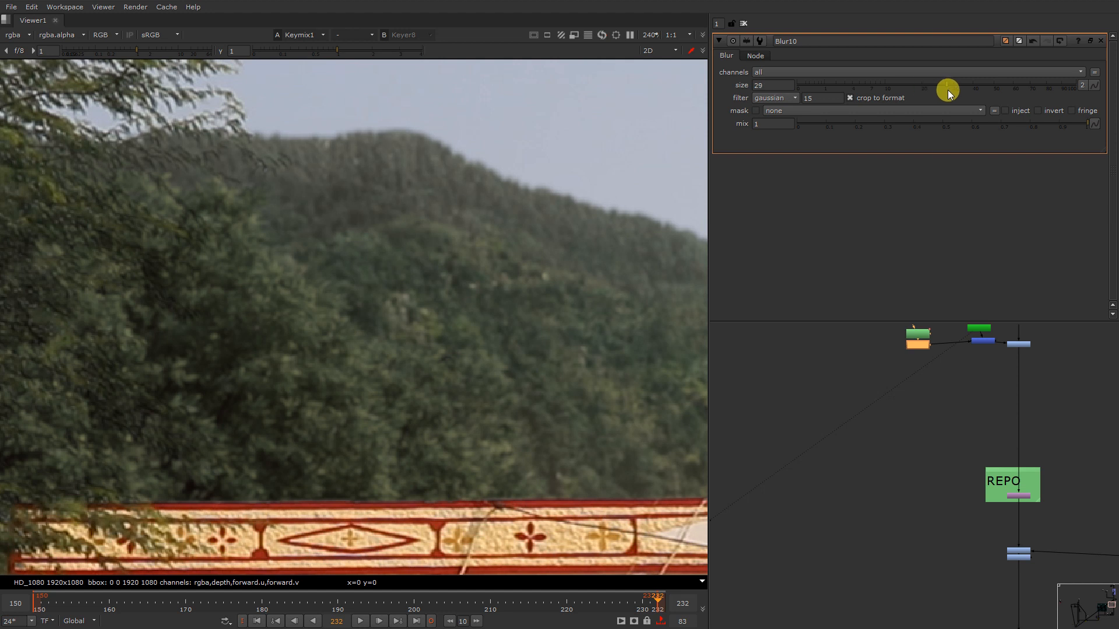
Step: Examine the mountain ridge against the sky up close, in full colour and in the green and blue channels
key("f")
key("o")
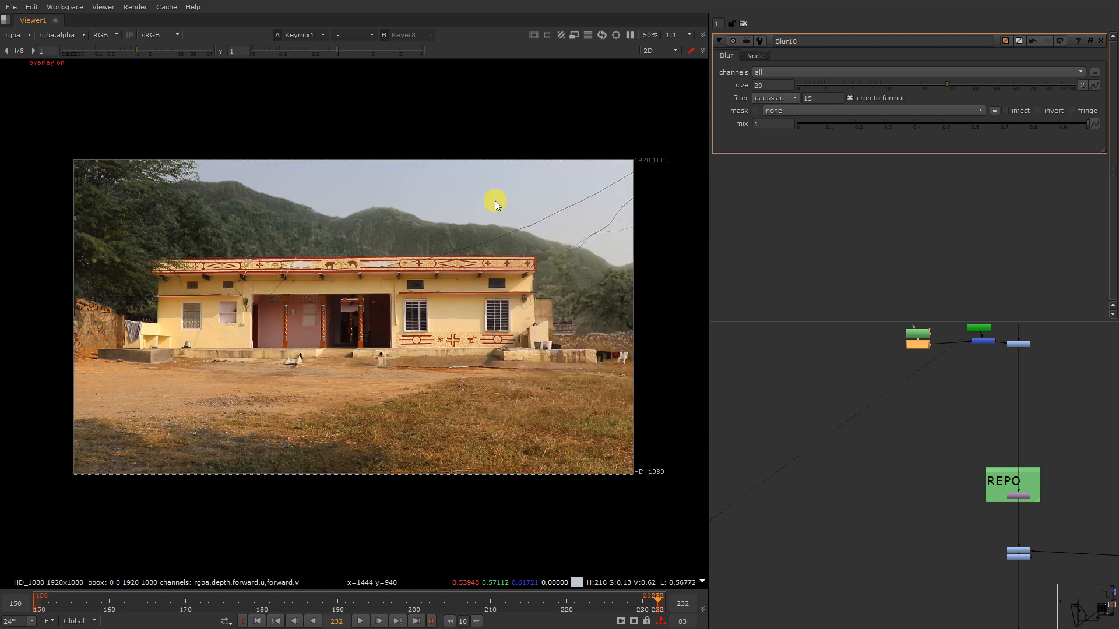
key("o")
key("o")
middle_click_drag(547, 259, 449, 256)
scroll(532, 257, "up", 10)
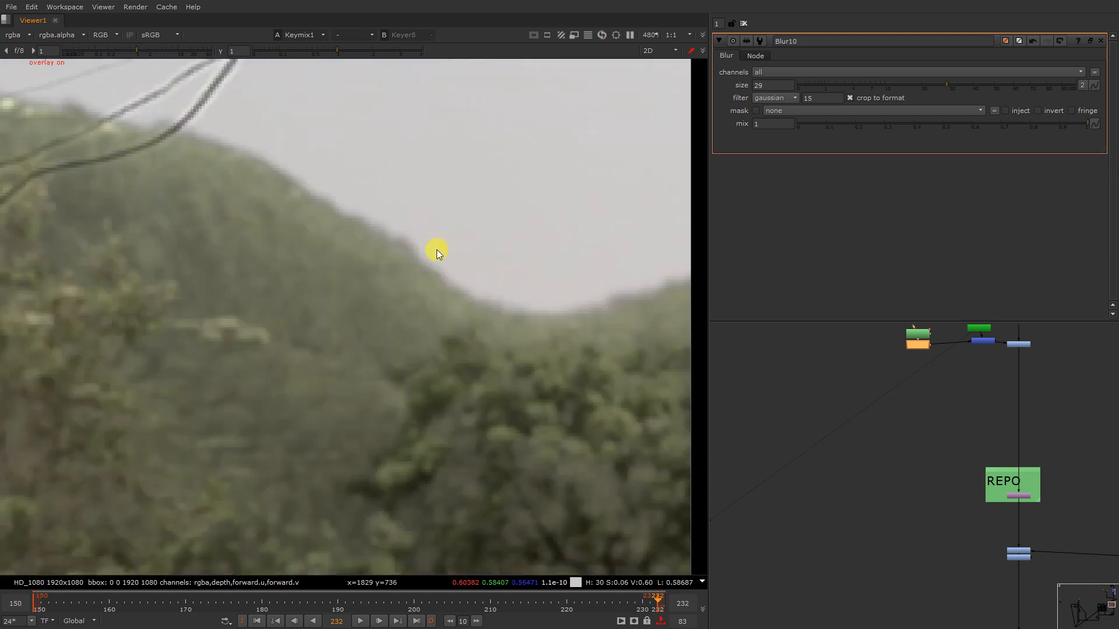
key("g")
key("b")
key("b")
middle_click_drag(1017, 458, 964, 458, "alt")
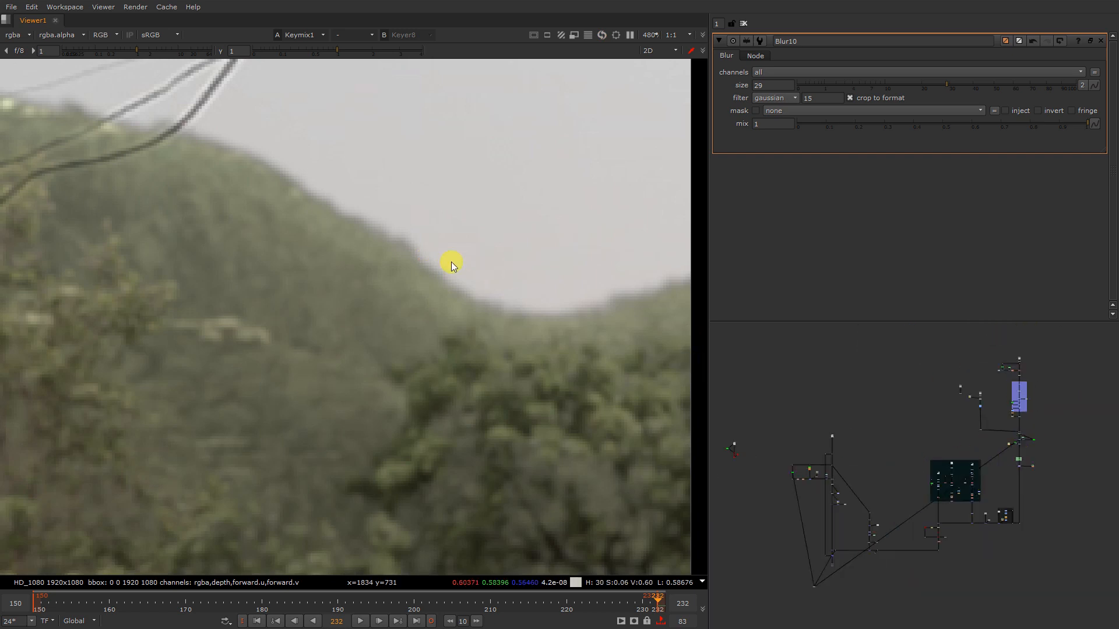
Step: Examine the full-frame composite in the red, green and blue channels
key("f")
key("r")
key("g")
key("b")
key("b")
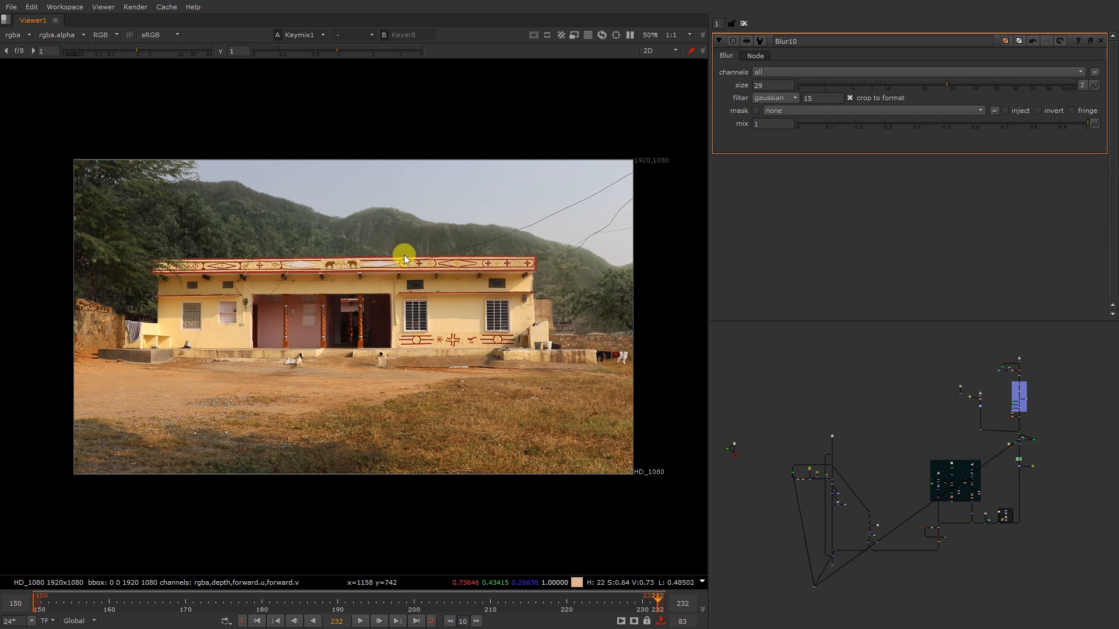
Step: Check the composite's dark areas with the viewer gamma lowered to 0.34, and reset the viewer gamma
scroll(396, 251, "up", 2)
mouse_move(318, 55)
left_mouse_down()
mouse_move(287, 56)
mouse_move(300, 54)
left_mouse_up()
scroll(324, 210, "down", 3)
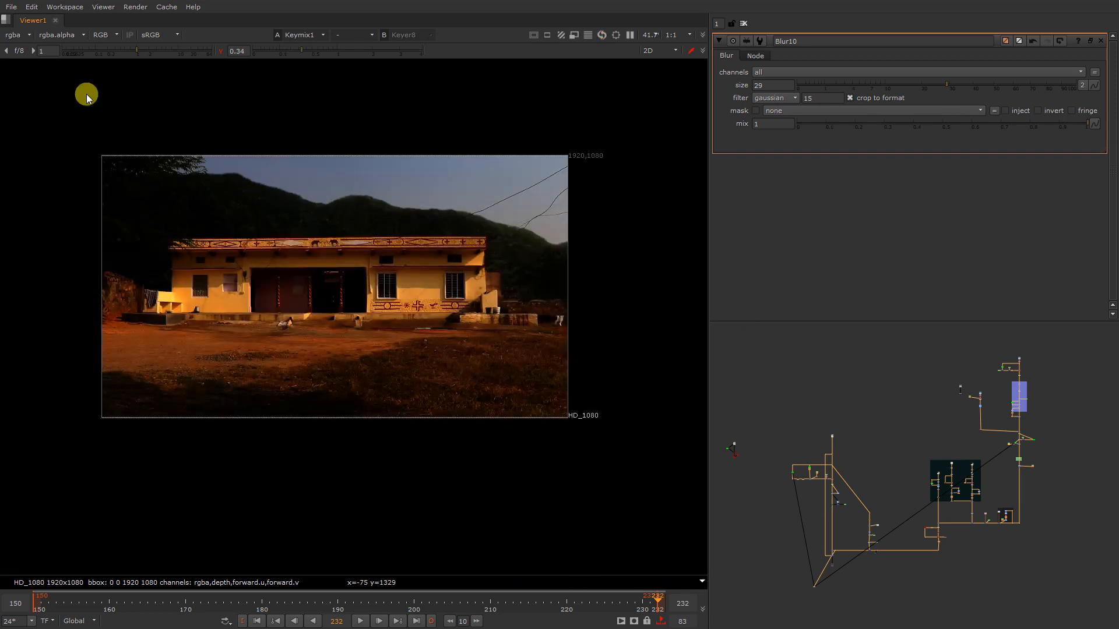
left_click(220, 51)
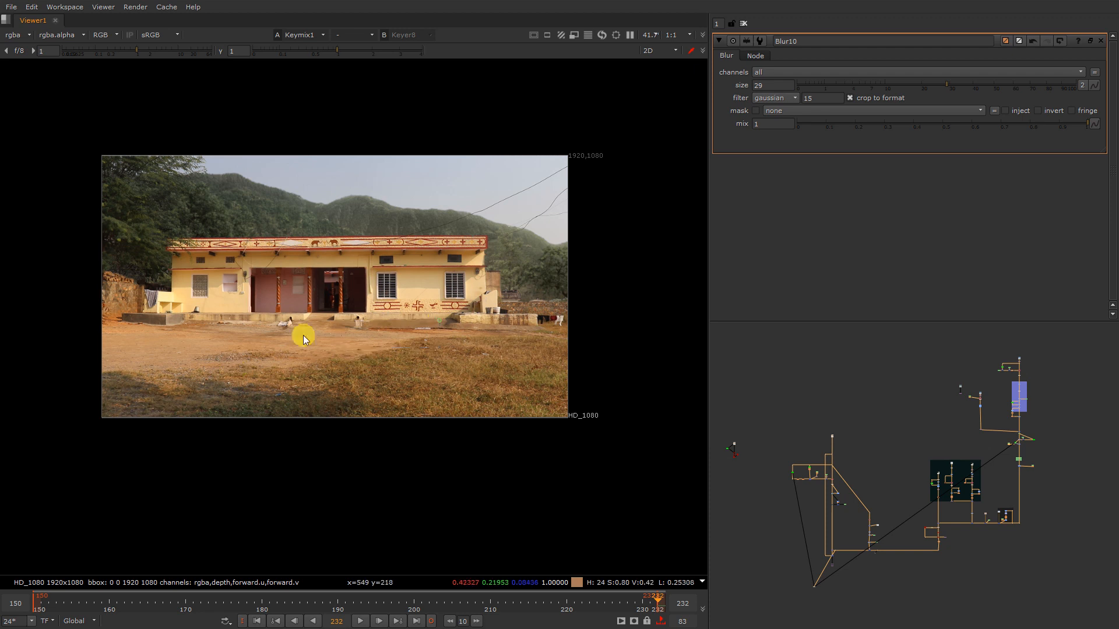
Step: Add a Grade node below Crop2 at the end of the composite
scroll(848, 463, "up", 6)
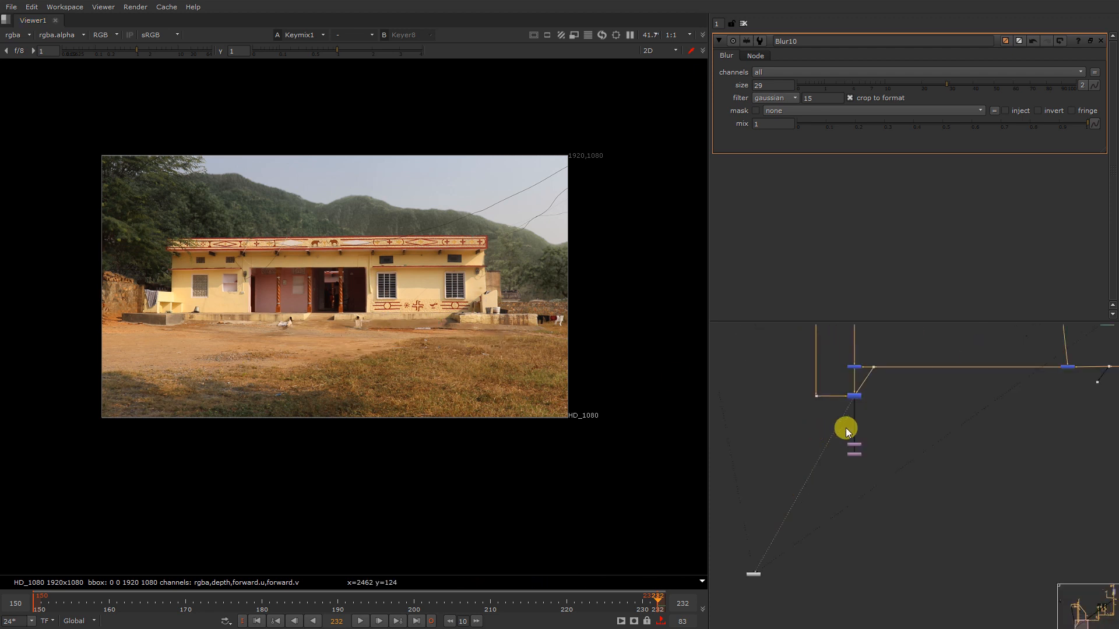
key("g")
scroll(872, 417, "up", 3)
left_click_drag(844, 501, 844, 498)
middle_click_drag(845, 525, 840, 453)
left_click(867, 451)
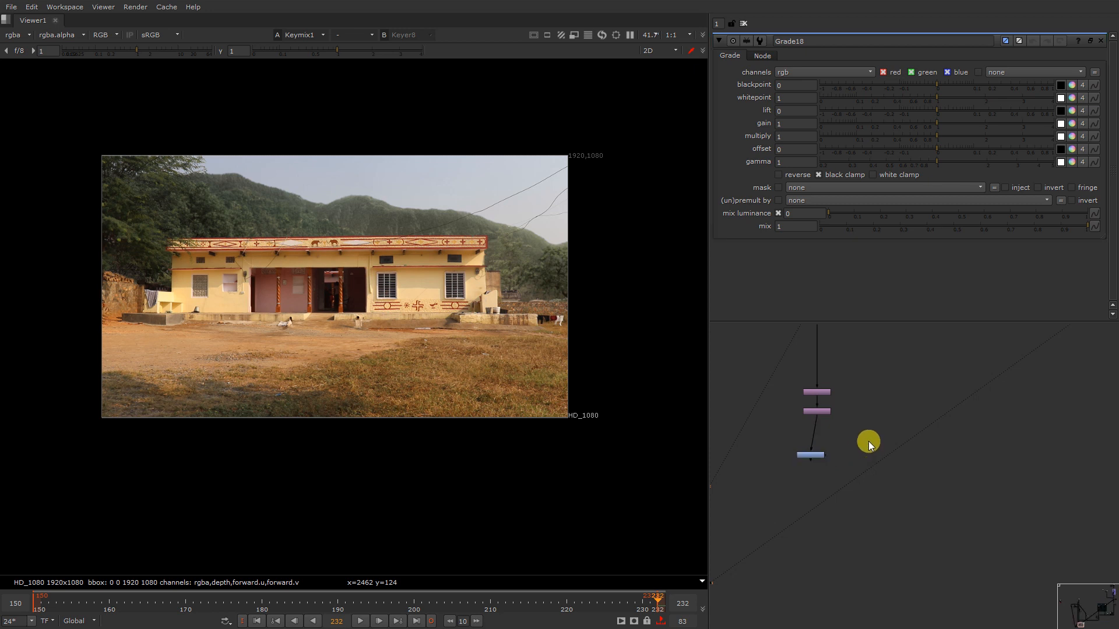
Step: Add an unconnected Roto beside Grade18 and draw a large ellipse around the image, extending slightly beyond the frame while leaving its corners outside
key("o")
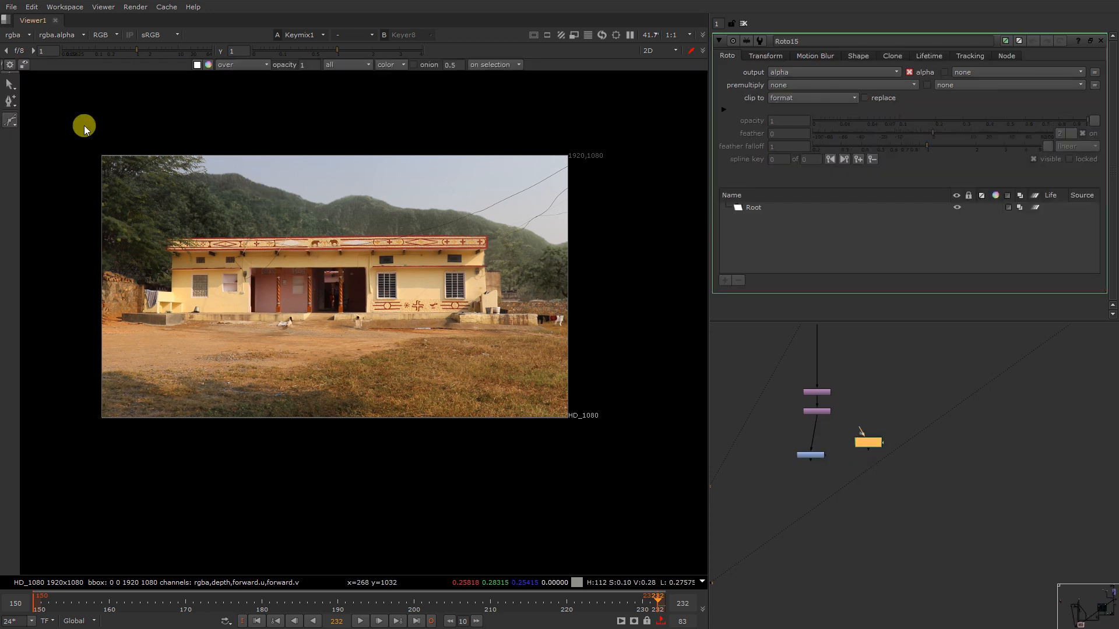
right_click(9, 121)
left_click(25, 158)
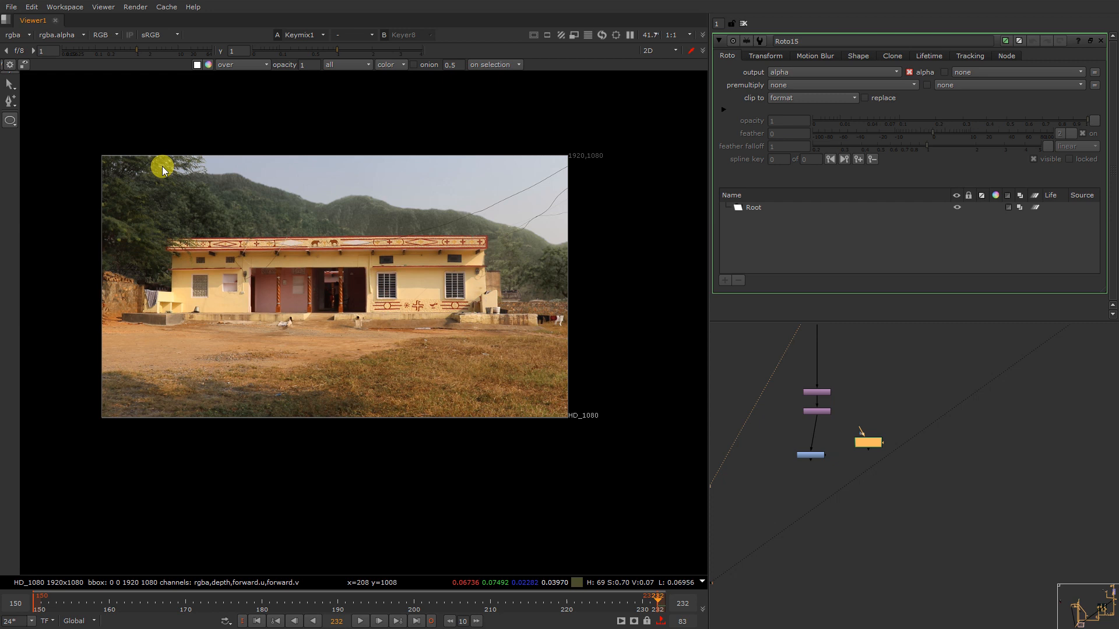
left_click_drag(101, 118, 606, 493)
scroll(869, 434, "up", 4)
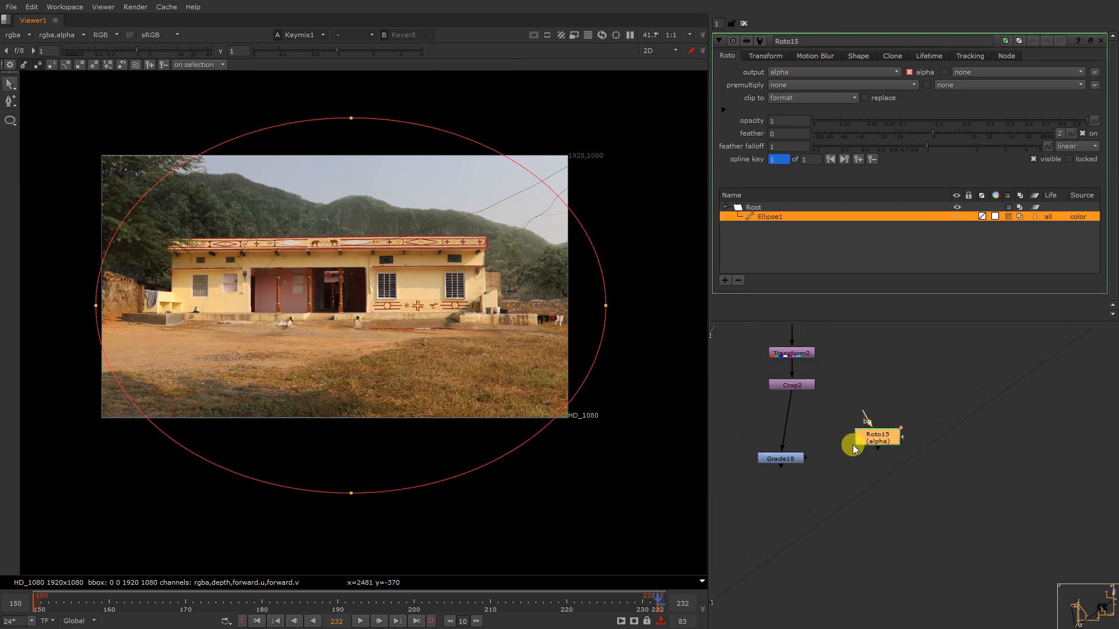
key("Tab")
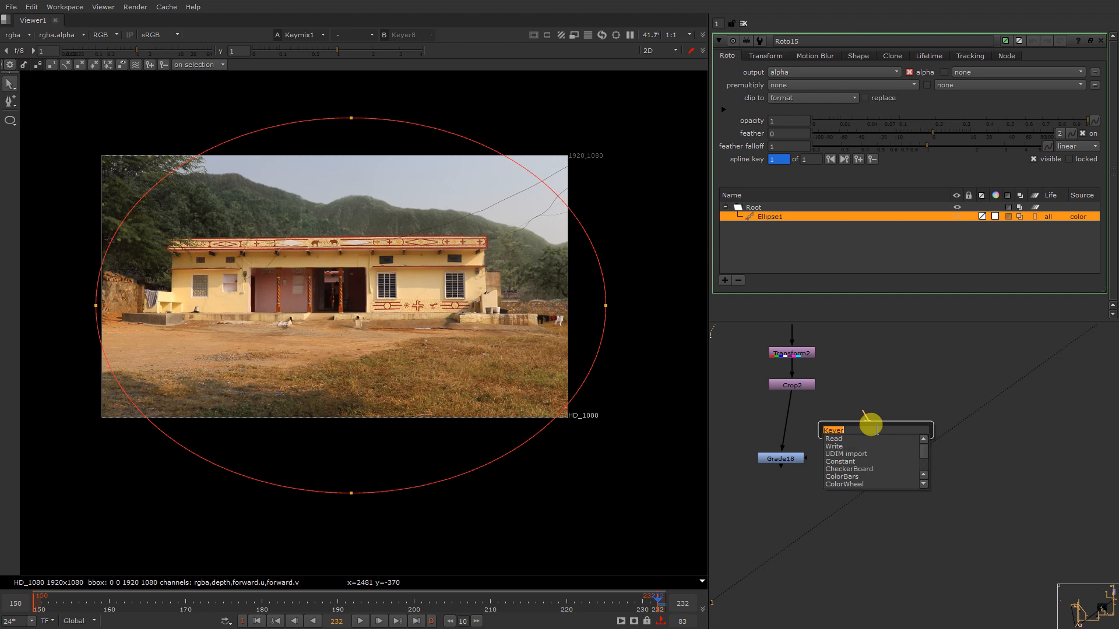
left_click(832, 438)
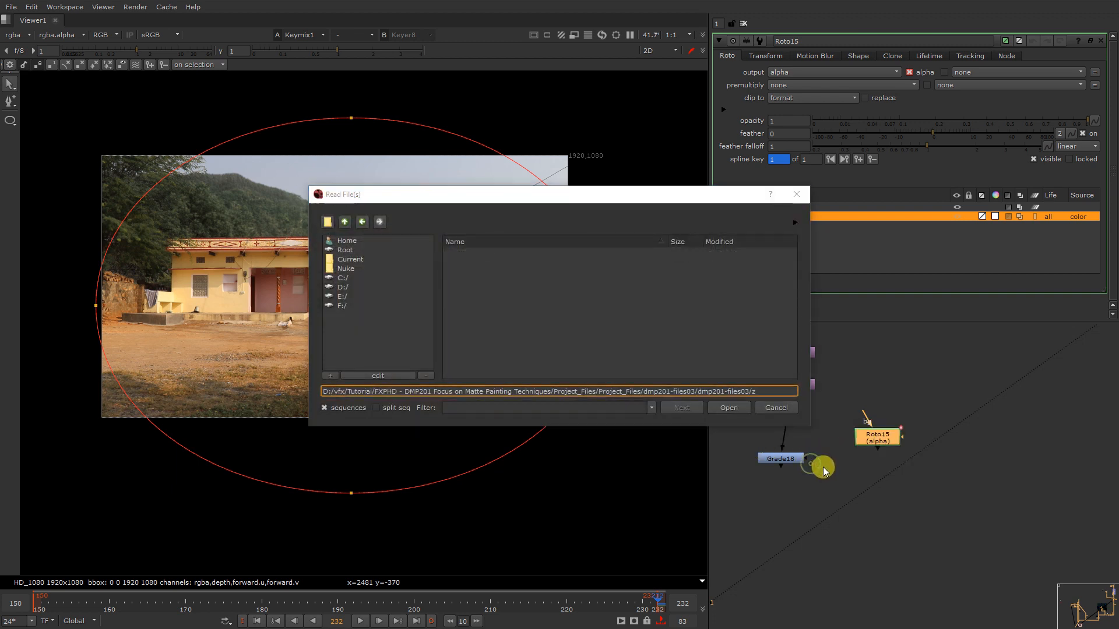
left_click(767, 407)
Step: View Grade18 with the inverted Roto15 ellipse as its mask and set its gamma to 0.75
left_click(813, 460)
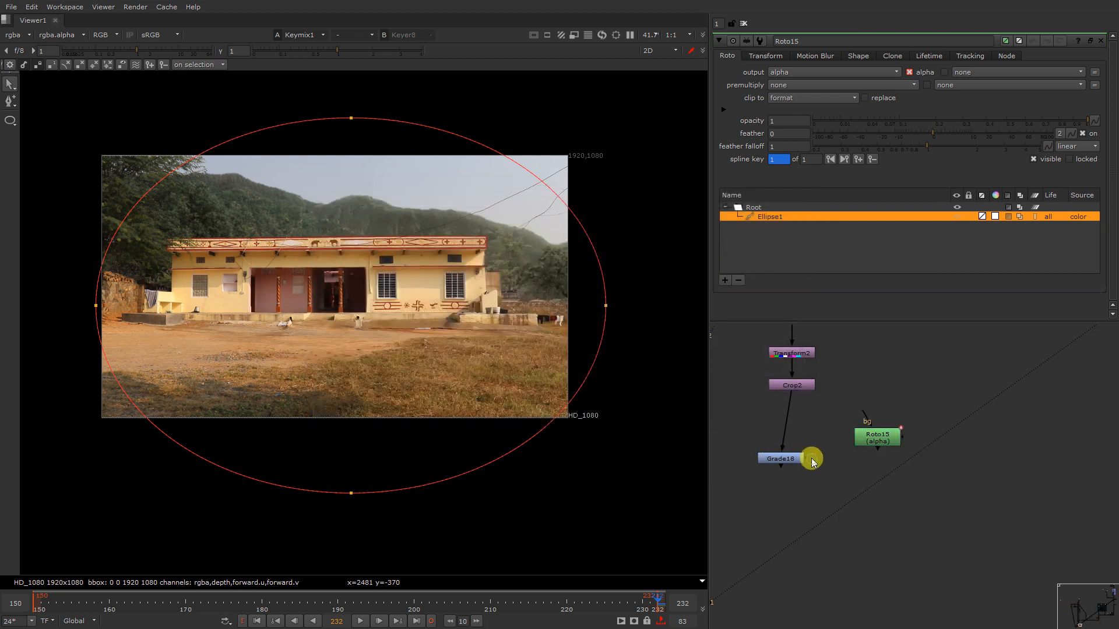
double_click(787, 458)
key("1")
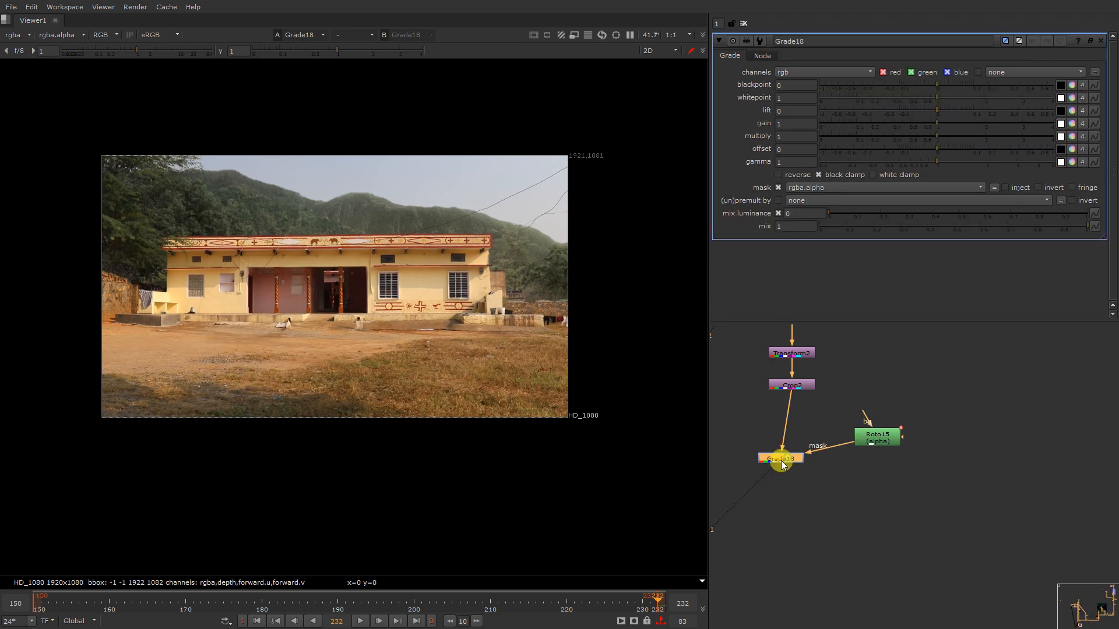
left_click_drag(935, 165, 916, 166)
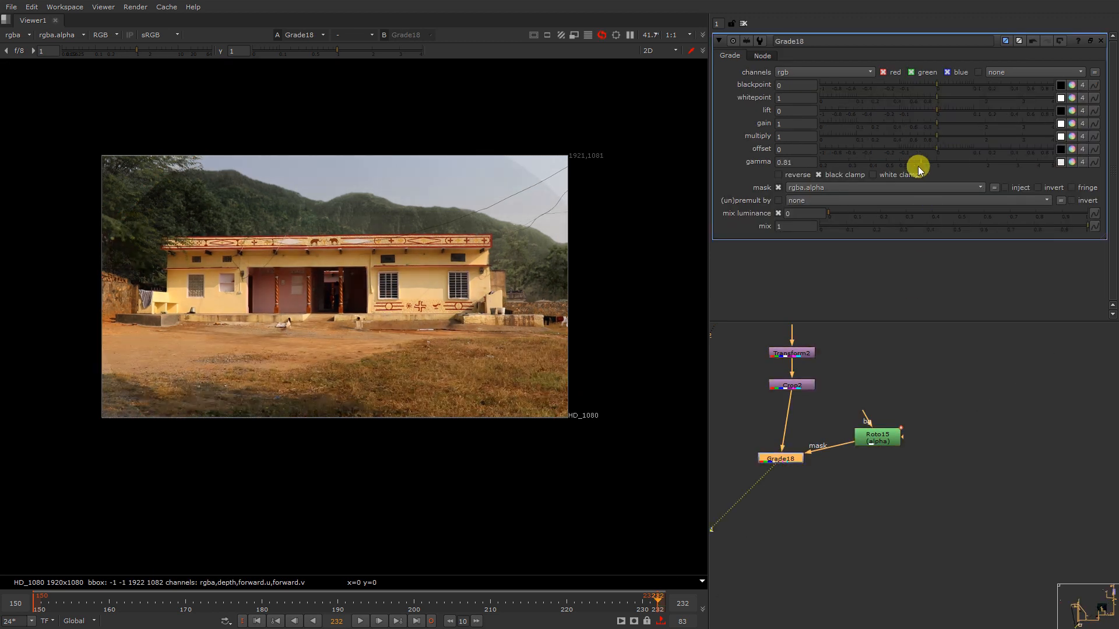
left_click(1038, 187)
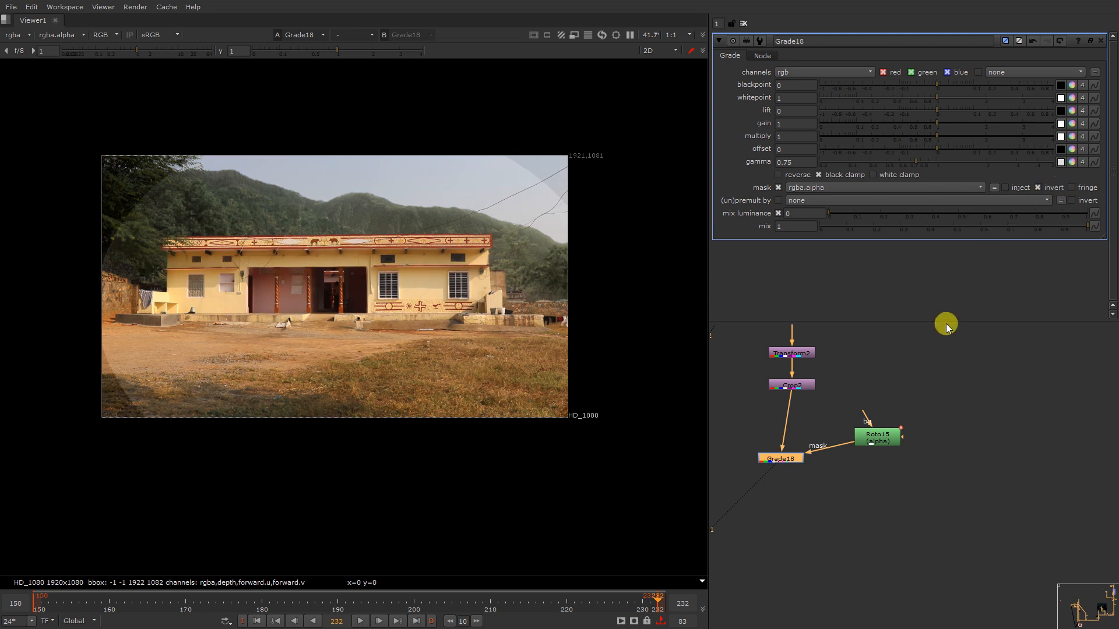
Step: Add a Blur between Roto15 and Grade18's mask input and set its size to 100
left_click(887, 436)
key("b")
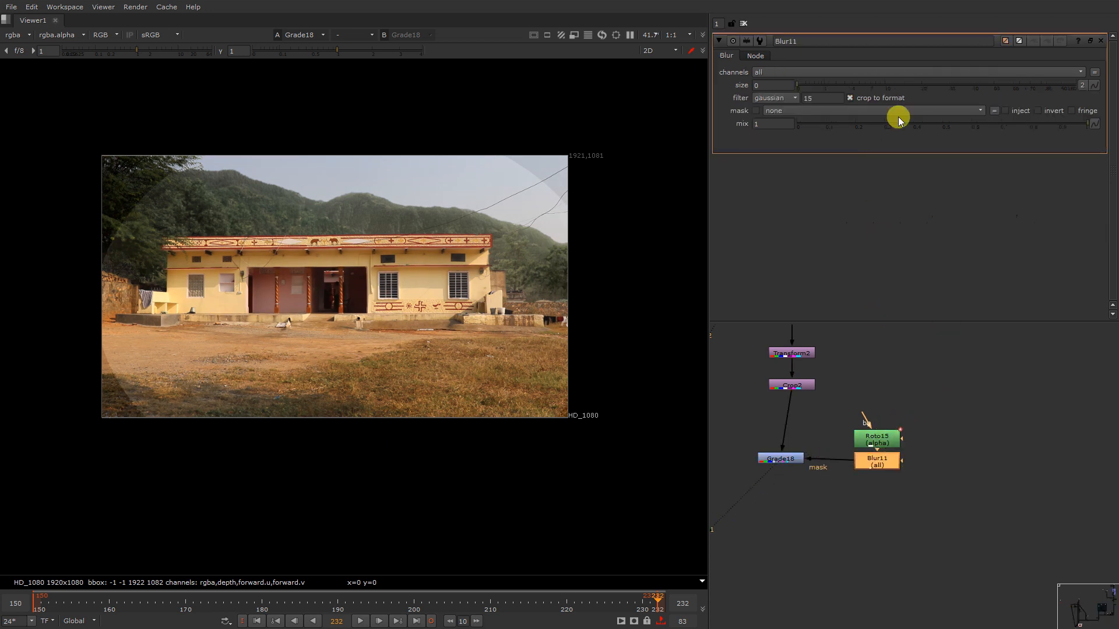
left_click_drag(915, 85, 1112, 8)
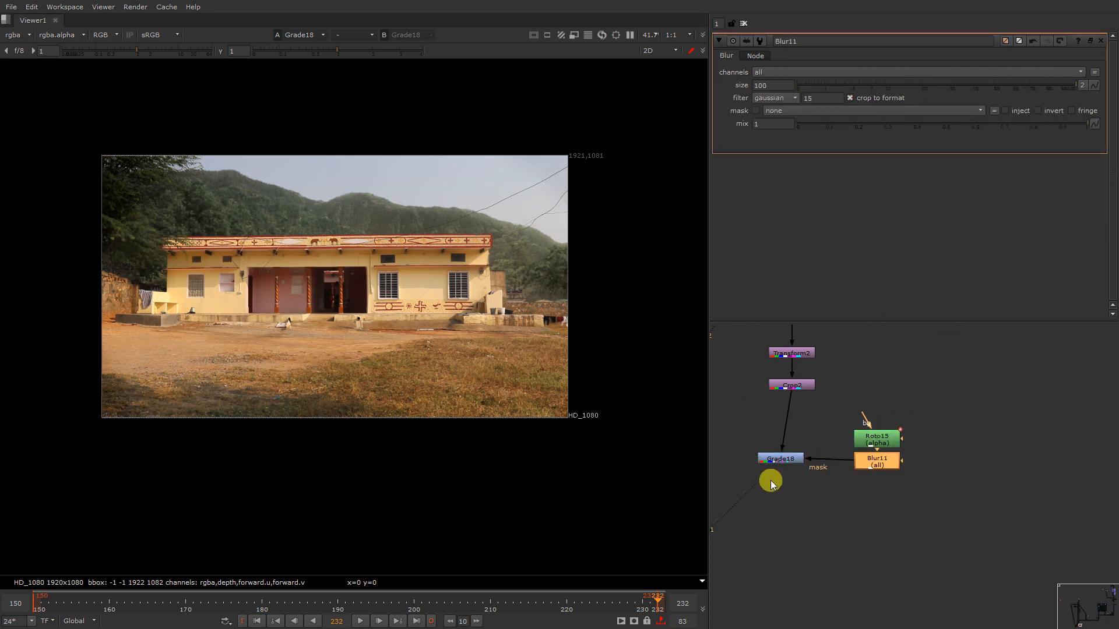
Step: Reset Grade18's gamma to its default and lower its gain slightly to darken the frame corners
double_click(772, 460)
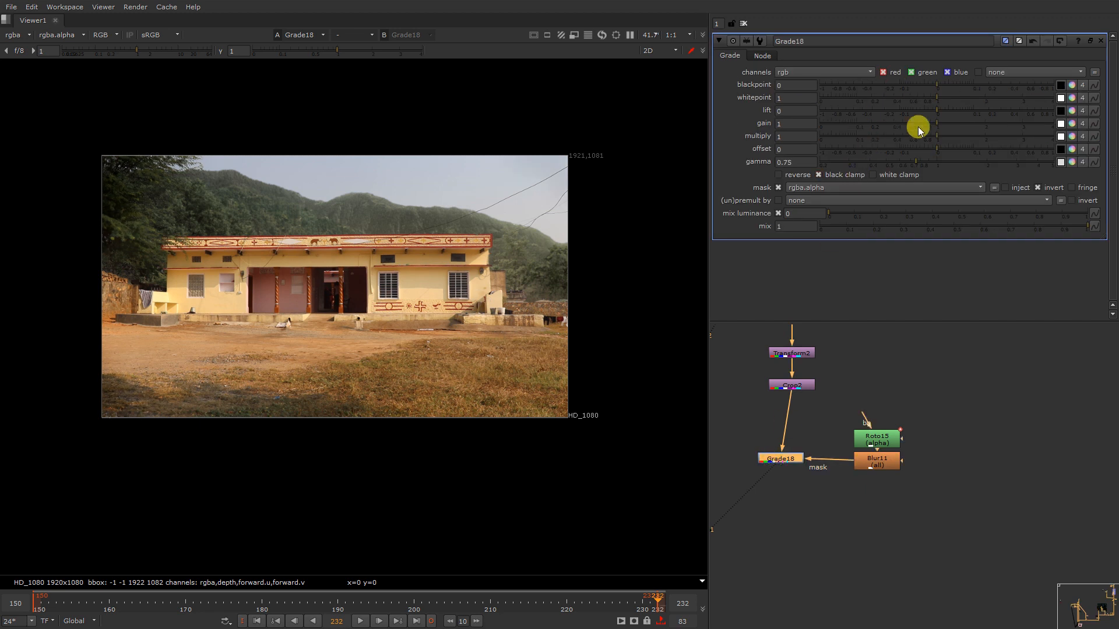
left_click(918, 160, "ctrl")
mouse_move(921, 120)
left_mouse_down()
mouse_move(897, 120)
mouse_move(904, 128)
left_mouse_up()
Step: Increase Blur11's size to 300 to soften the vignette and check the full frame
left_click(875, 458)
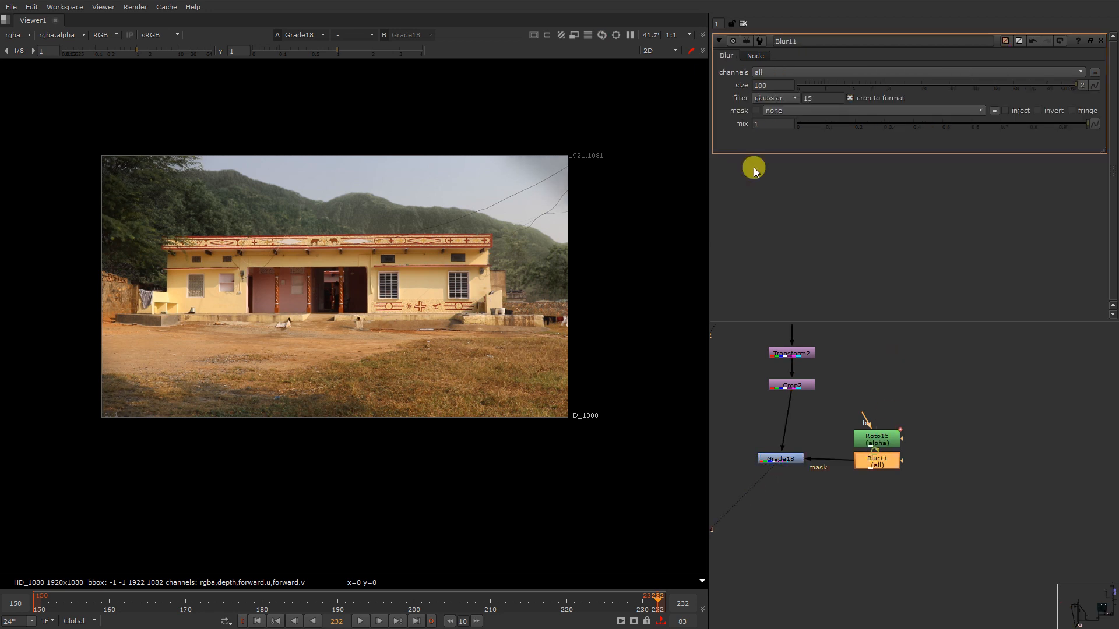
key("Up")
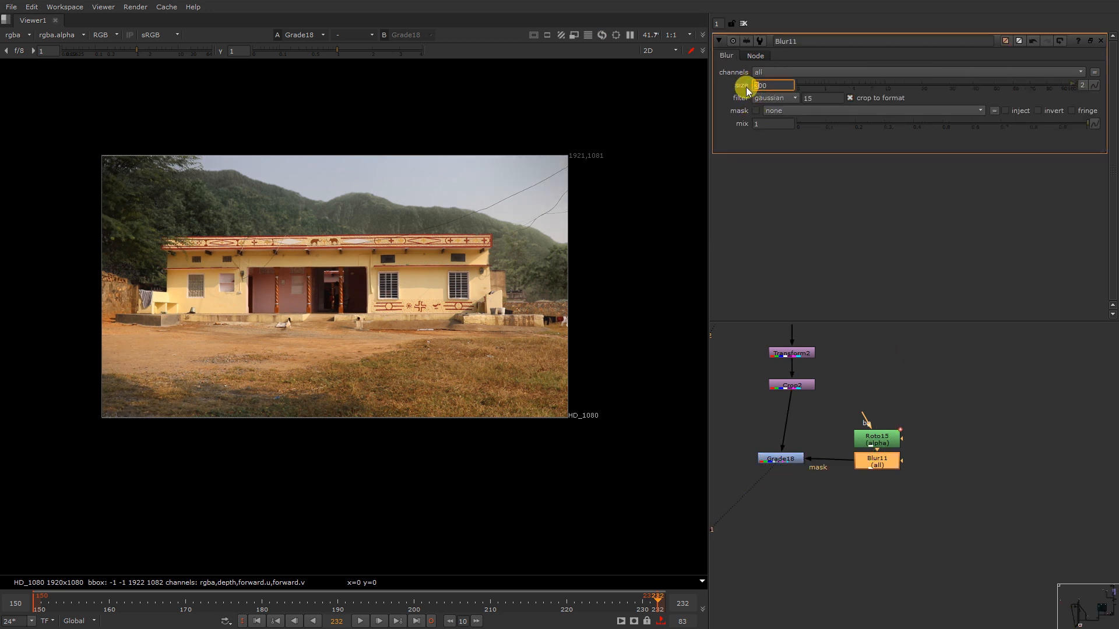
right_click(491, 222)
left_click(492, 222)
middle_click(444, 282)
key("r")
key("r")
scroll(990, 484, "down", 5)
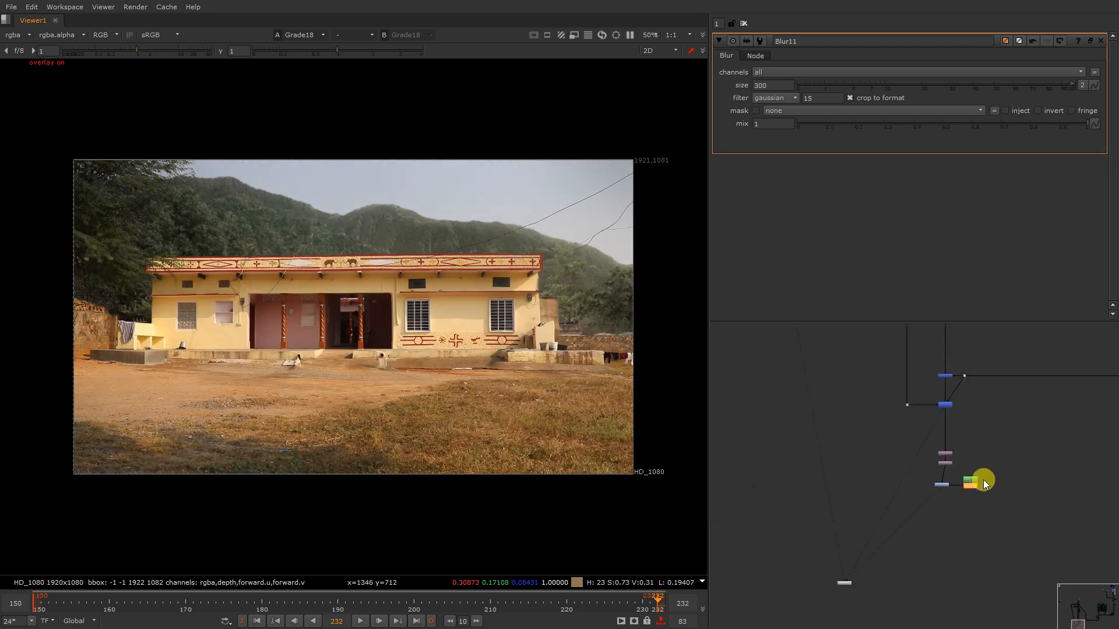
Step: Check how the background matches with the viewer gain raised in stages up to 13, and reset the viewer gain
left_click_drag(922, 446, 956, 502)
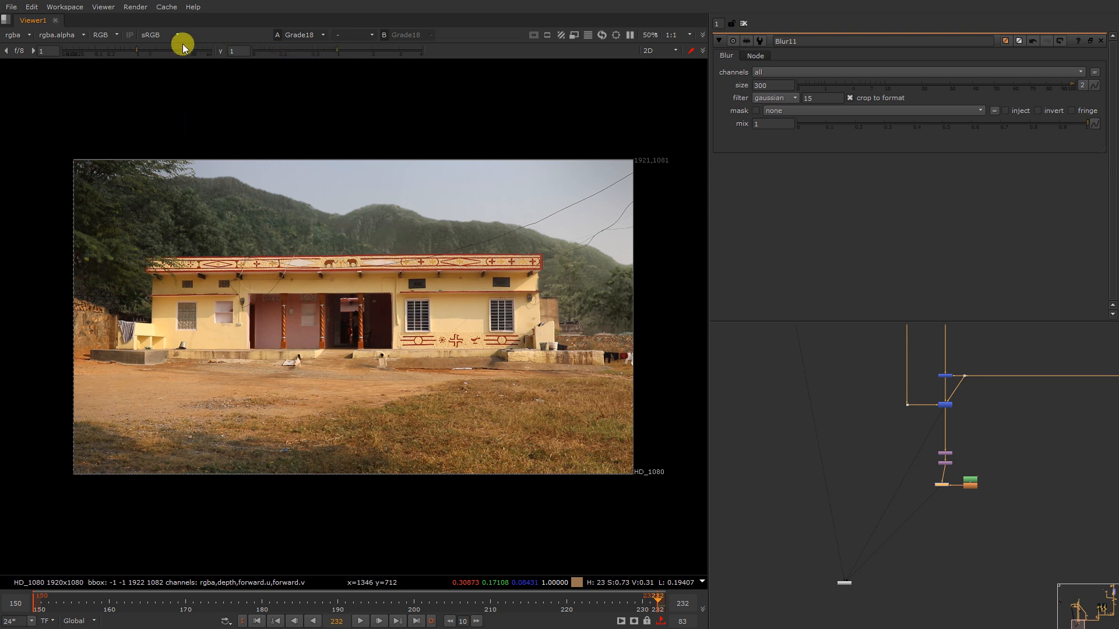
mouse_move(161, 52)
left_mouse_down()
mouse_move(150, 51)
mouse_move(186, 57)
mouse_move(156, 57)
left_mouse_up()
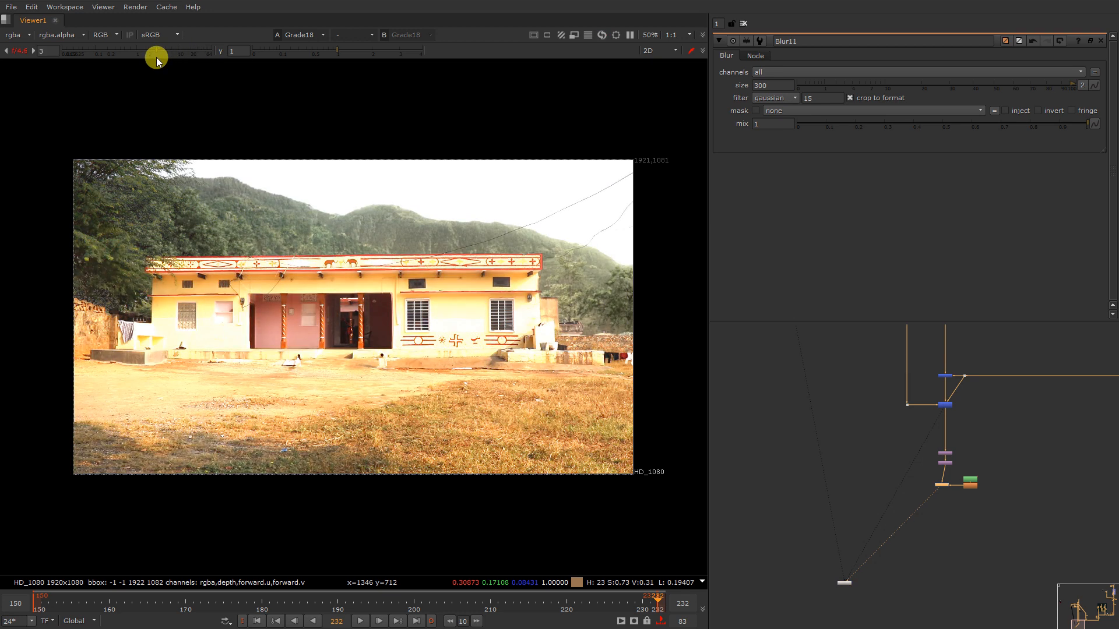
left_click_drag(159, 57, 172, 69)
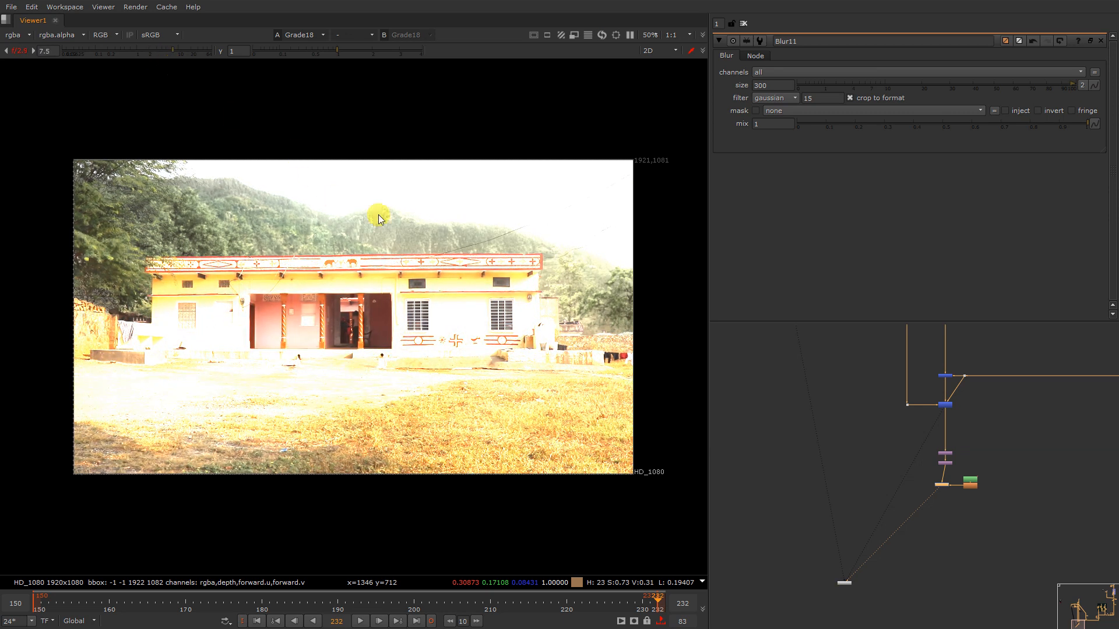
mouse_move(167, 55)
left_mouse_down()
mouse_move(209, 67)
mouse_move(166, 62)
mouse_move(183, 70)
left_mouse_up()
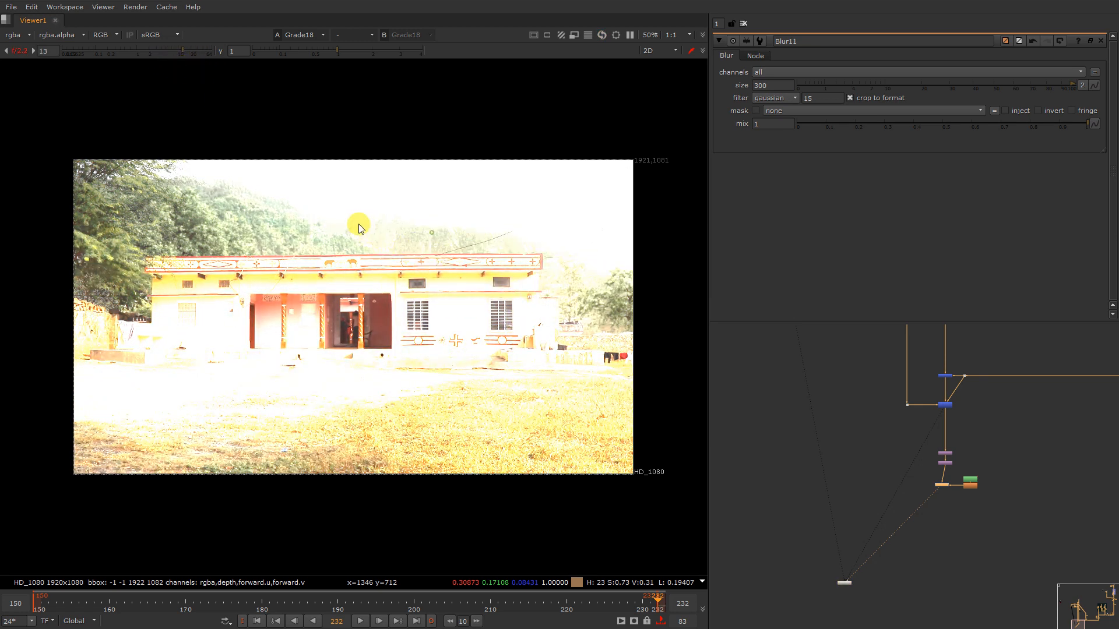
left_click_drag(186, 56, 147, 64)
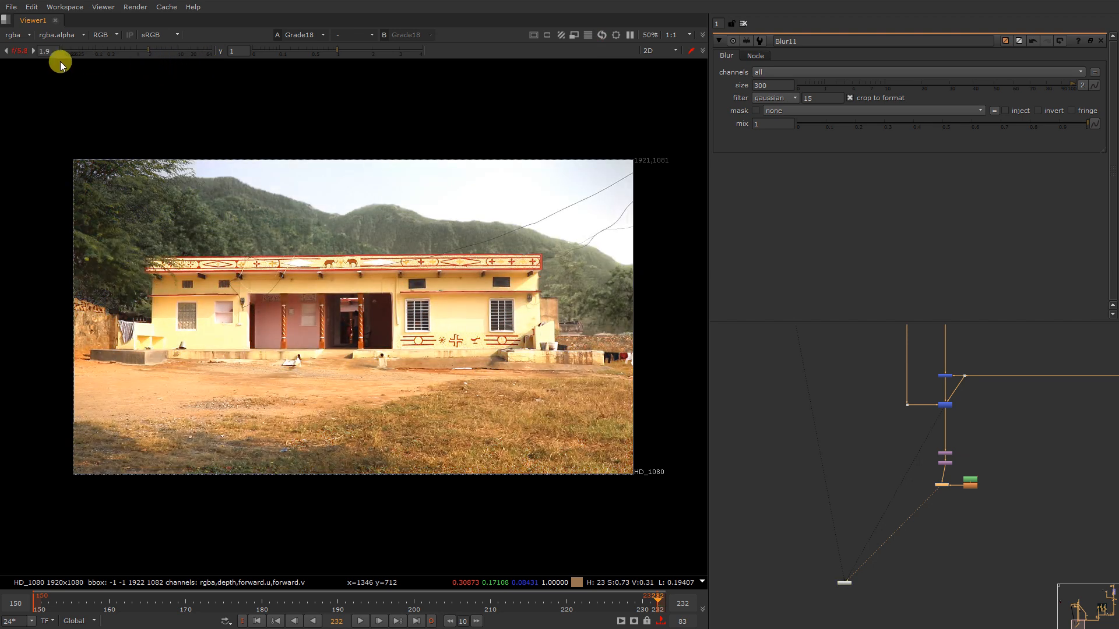
left_click(26, 49)
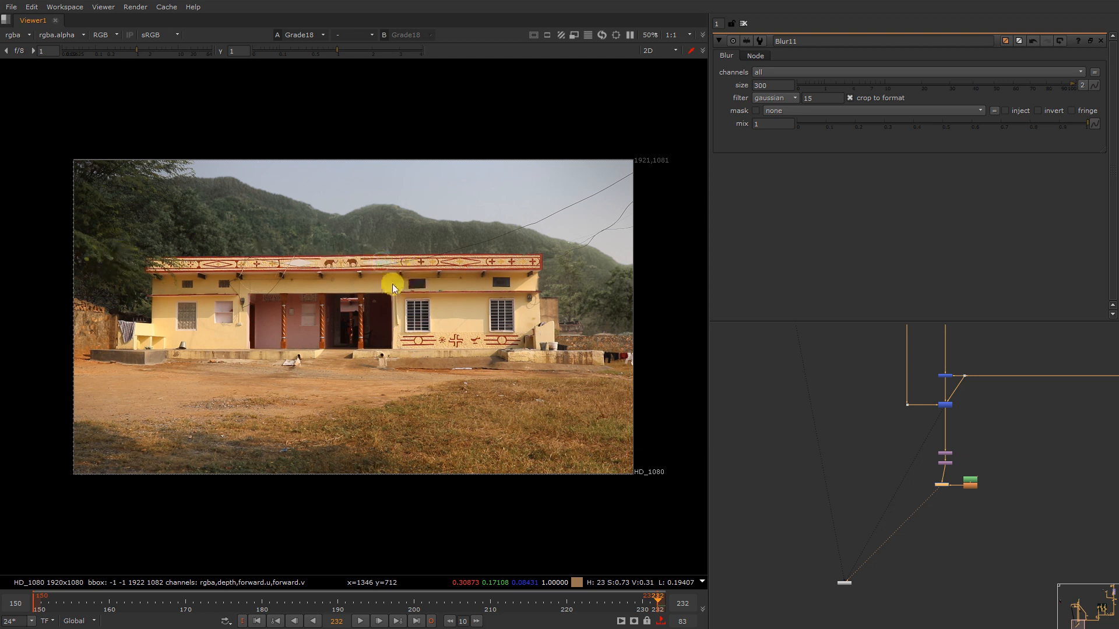
Step: Add a third ColorCorrect below the two stacked ColorCorrect nodes and set its master contrast to 1.1
left_click(408, 245)
scroll(1019, 457, "down", 5)
middle_click_drag(1048, 445, 879, 510)
middle_click_drag(1000, 441, 729, 494)
scroll(909, 393, "up", 6)
scroll(961, 364, "up", 1)
middle_click_drag(918, 337, 925, 387)
scroll(925, 383, "up", 3)
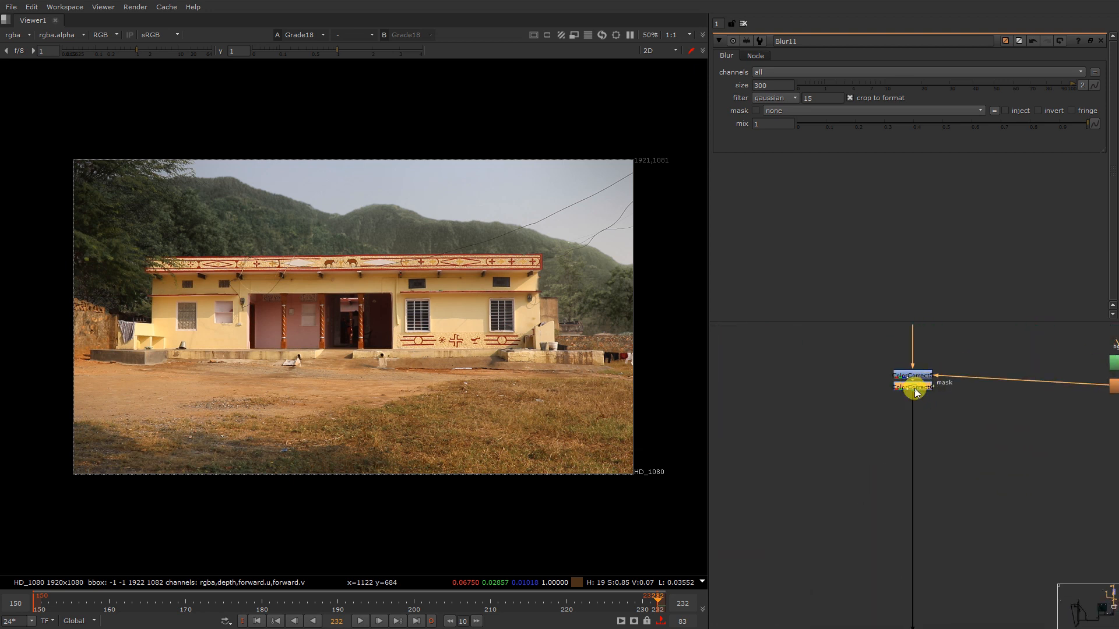
double_click(913, 386)
left_click(792, 109)
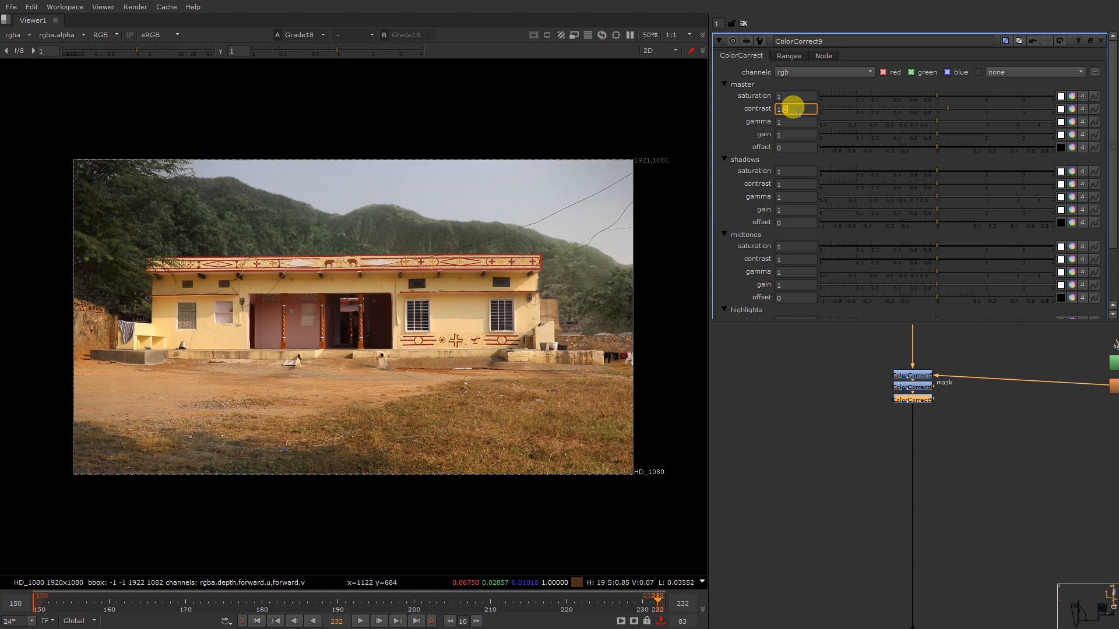
key("Down")
key("Right")
key("Up")
key("Up")
key("Up")
key("Down")
key("Down")
key("Down")
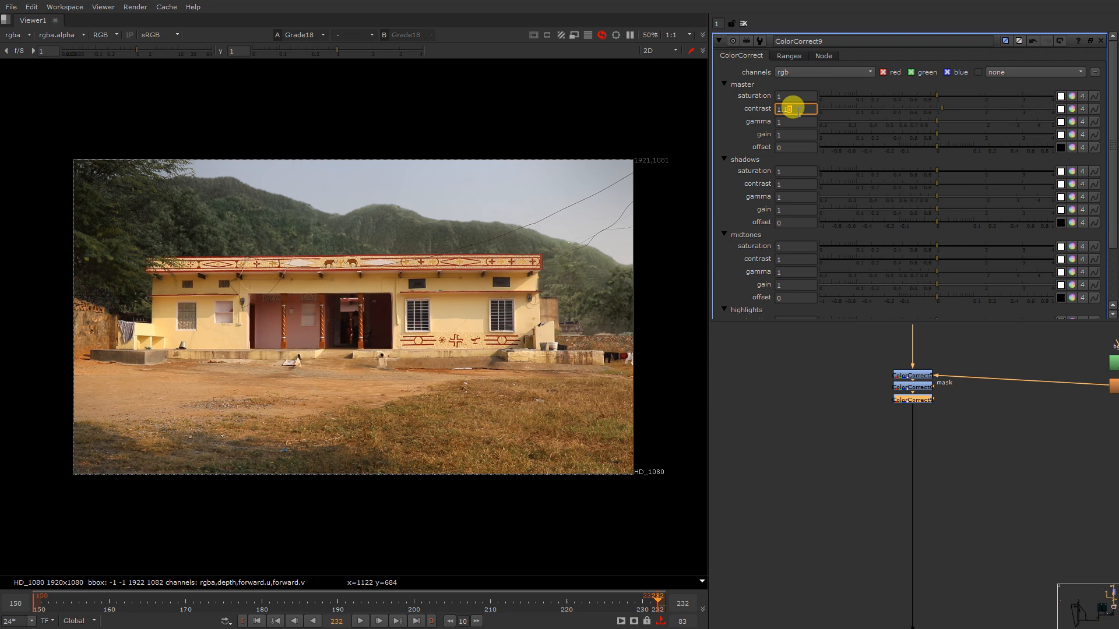
Step: Toggle ColorCorrect9 off and on repeatedly to compare the composite with and without the added contrast
key("d")
key("d")
key("d")
key("d")
key("d")
key("d")
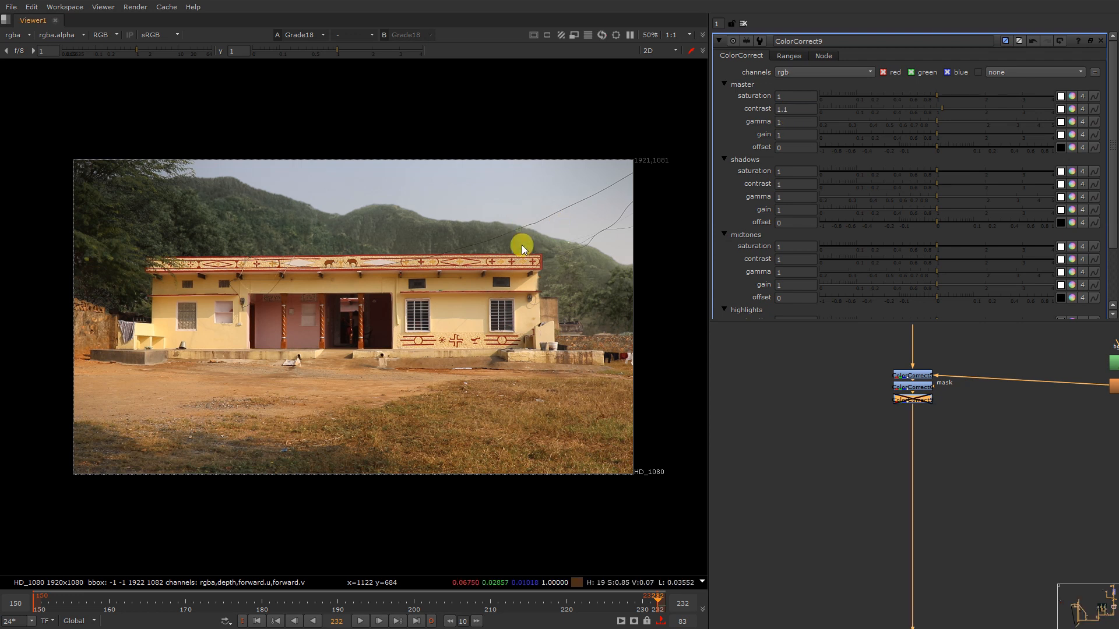
Step: Toggle ColorCorrect9 and the Grade below the backdrop group off and on to compare their effect on the composite
key("d")
key("d")
scroll(909, 402, "down", 6)
scroll(909, 402, "up", 6)
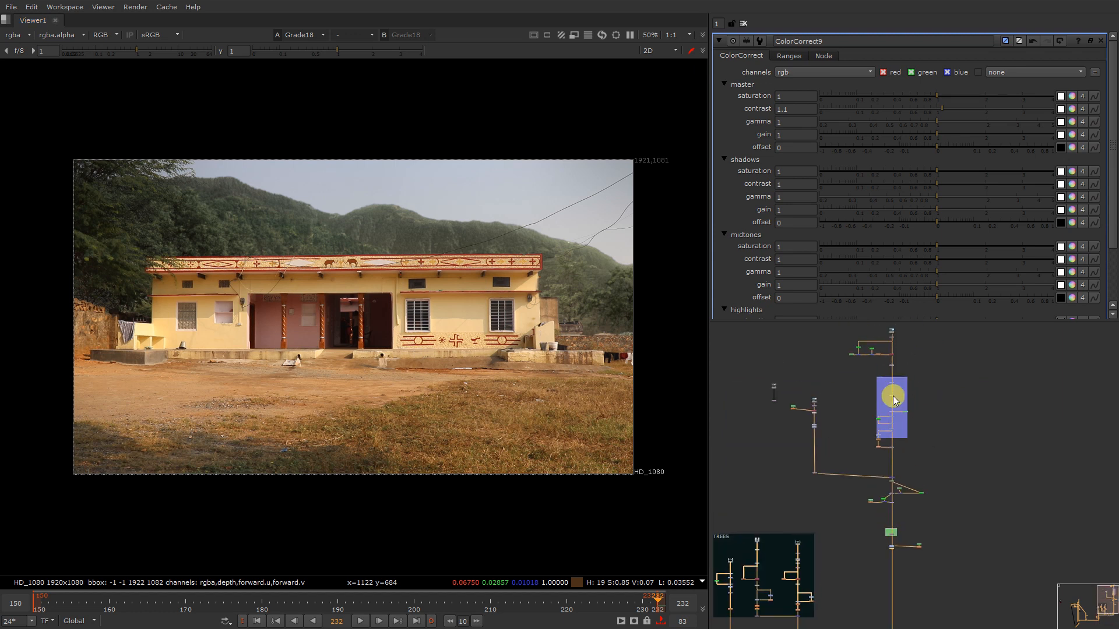
left_click(880, 433)
left_click(884, 526)
key("d")
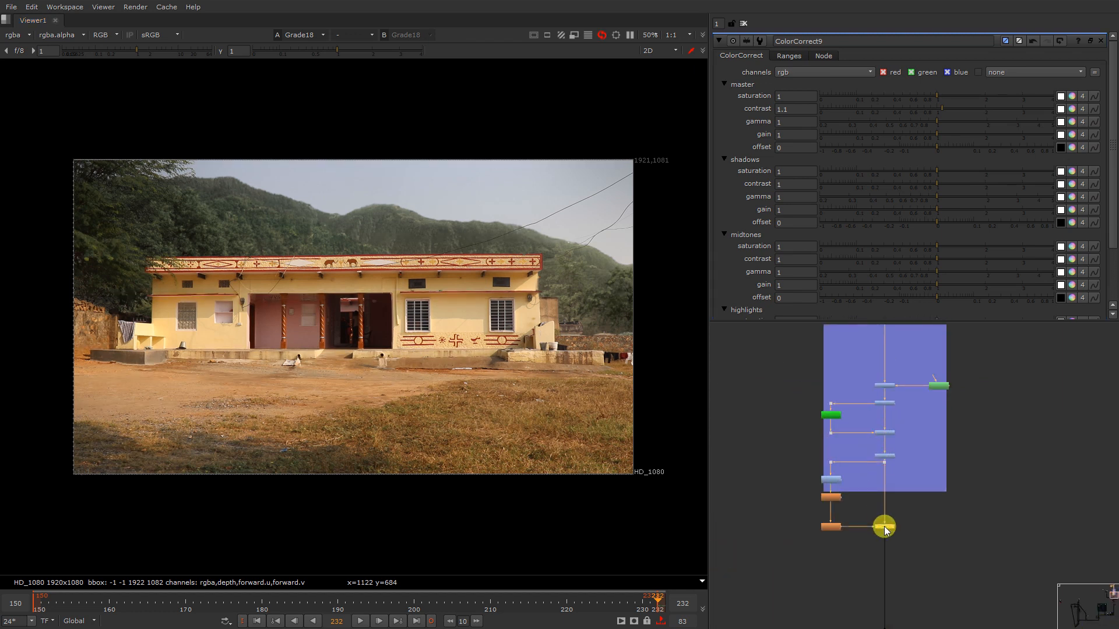
key("d")
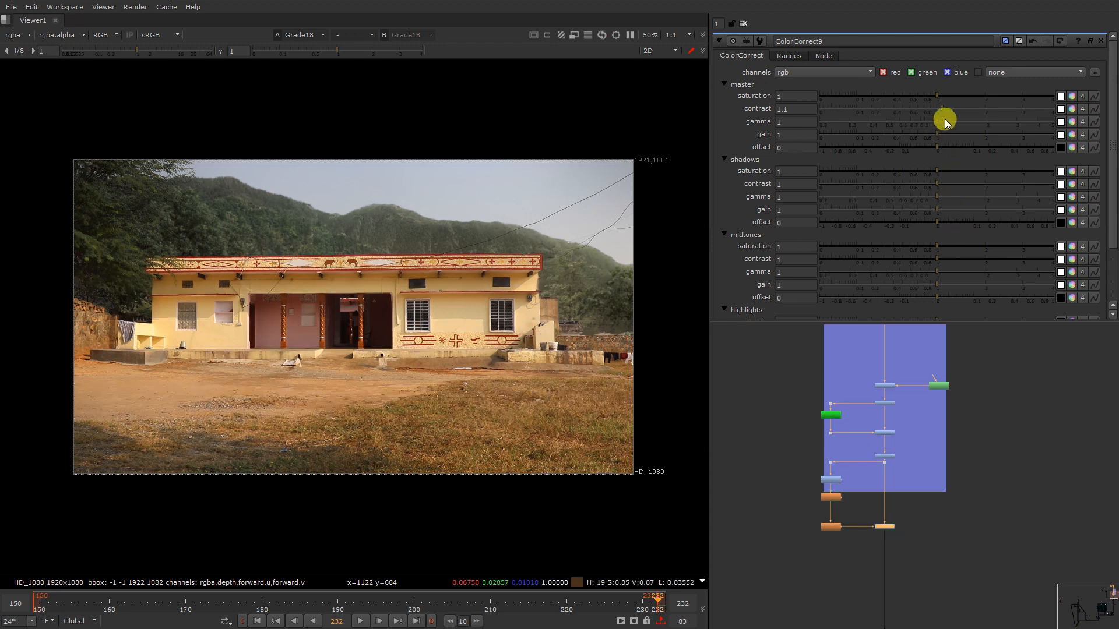
Step: Set the gain of the Grade below the backdrop group to 1.8
left_click(891, 536)
left_click(890, 526)
double_click(891, 527)
left_click_drag(980, 126, 988, 133)
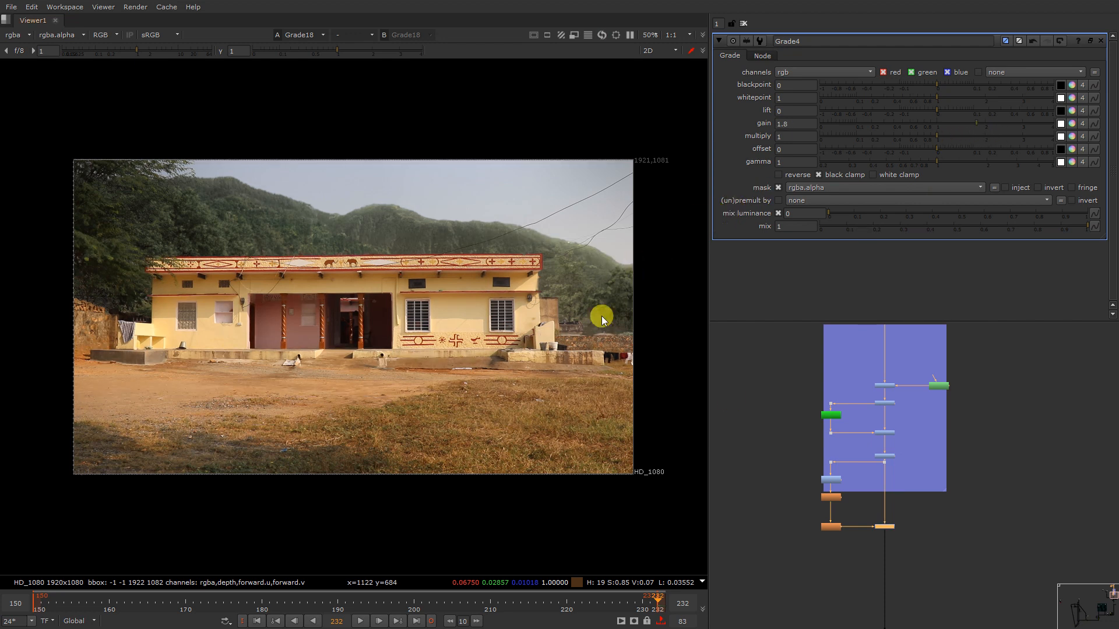
Step: Toggle a node in the branch feeding the merges off and on to check its effect on the composite
scroll(941, 460, "down", 3)
scroll(939, 460, "down", 4)
middle_click_drag(866, 514, 901, 306)
middle_click_drag(889, 432, 1107, 393)
scroll(833, 472, "up", 3)
scroll(1025, 453, "up", 4)
left_click(1077, 441)
key("d")
key("d")
scroll(1050, 428, "down", 4)
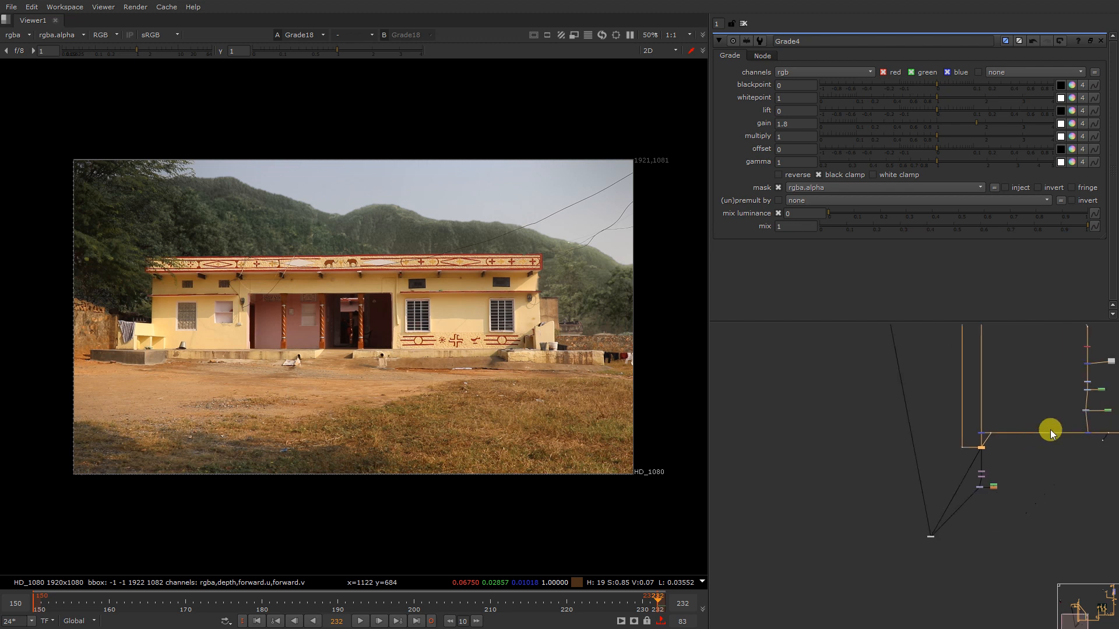
Step: Insert a FilterErode on the horizontal connection feeding the two merges and check the house and mountain edges
key("Tab")
type("er")
left_click(1032, 433)
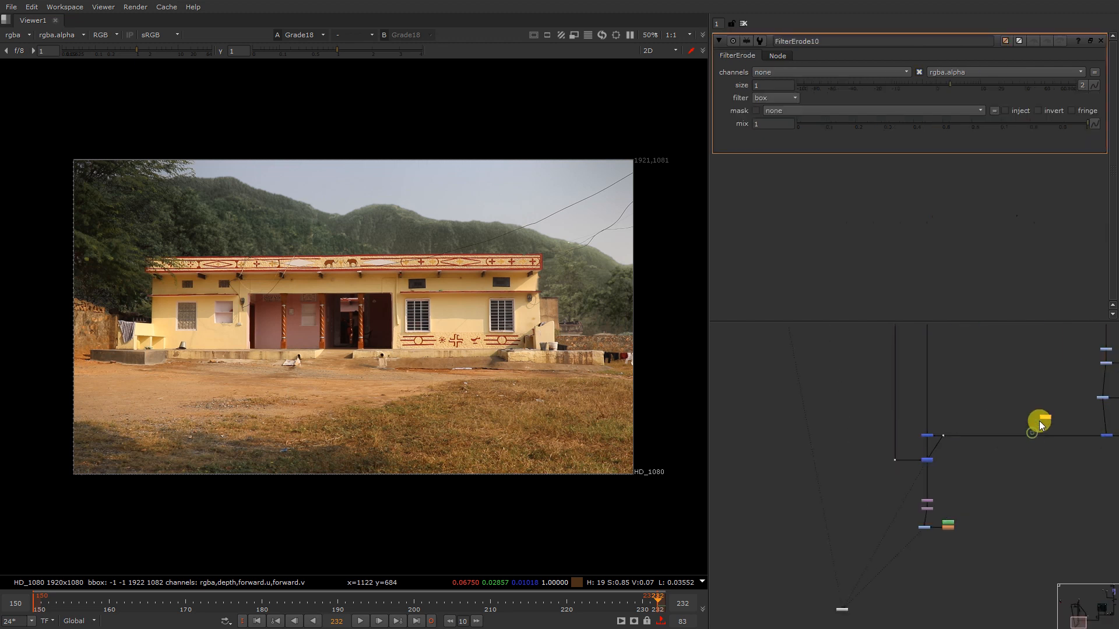
left_click(1040, 433)
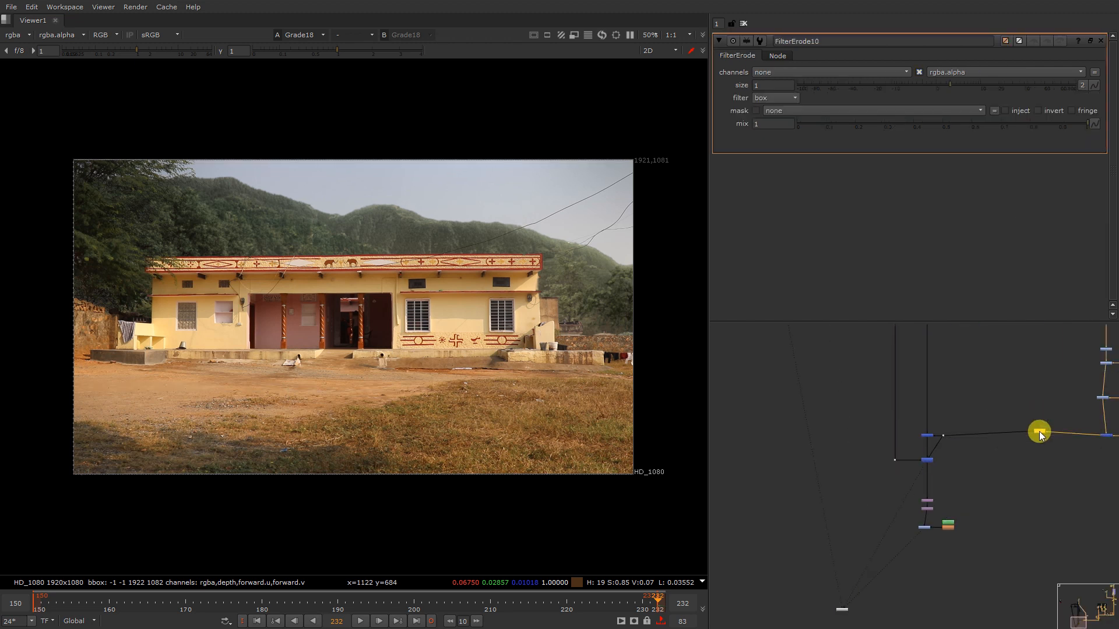
scroll(632, 243, "up", 6)
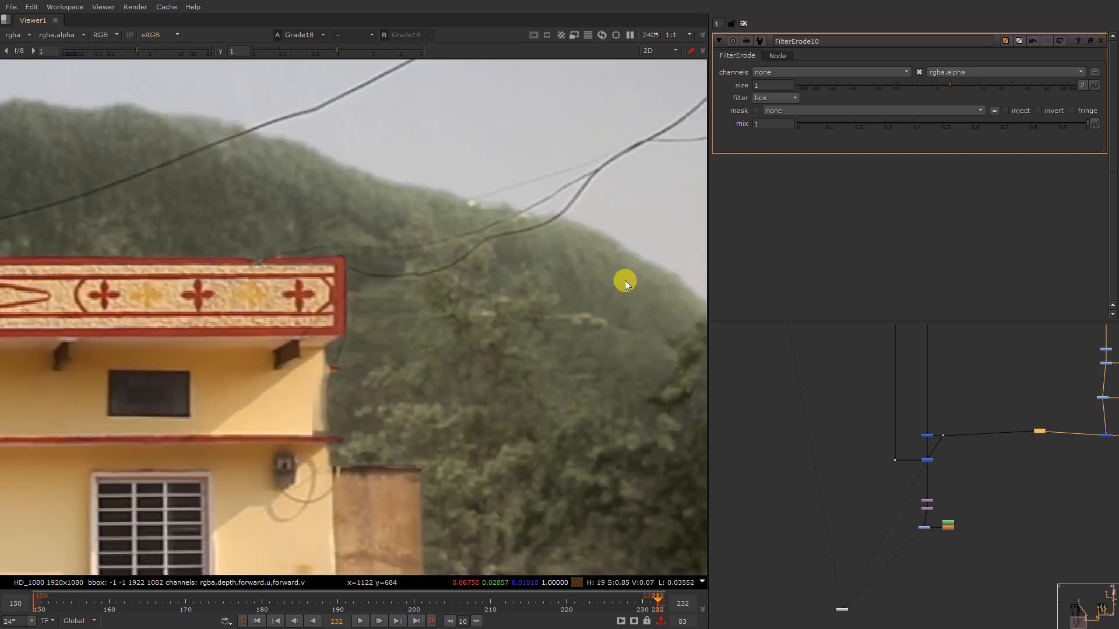
key("f")
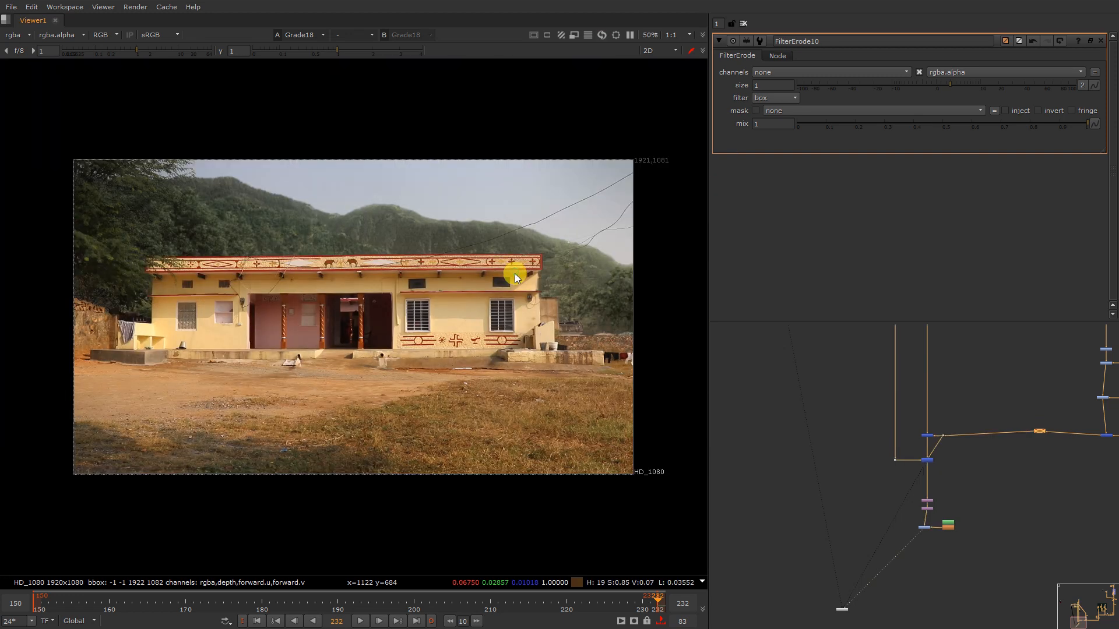
Step: Move the FilterErode onto the diagonal connection between the dot and the lower merge
key("ctrl+x")
scroll(951, 465, "up", 3)
key("ctrl+v")
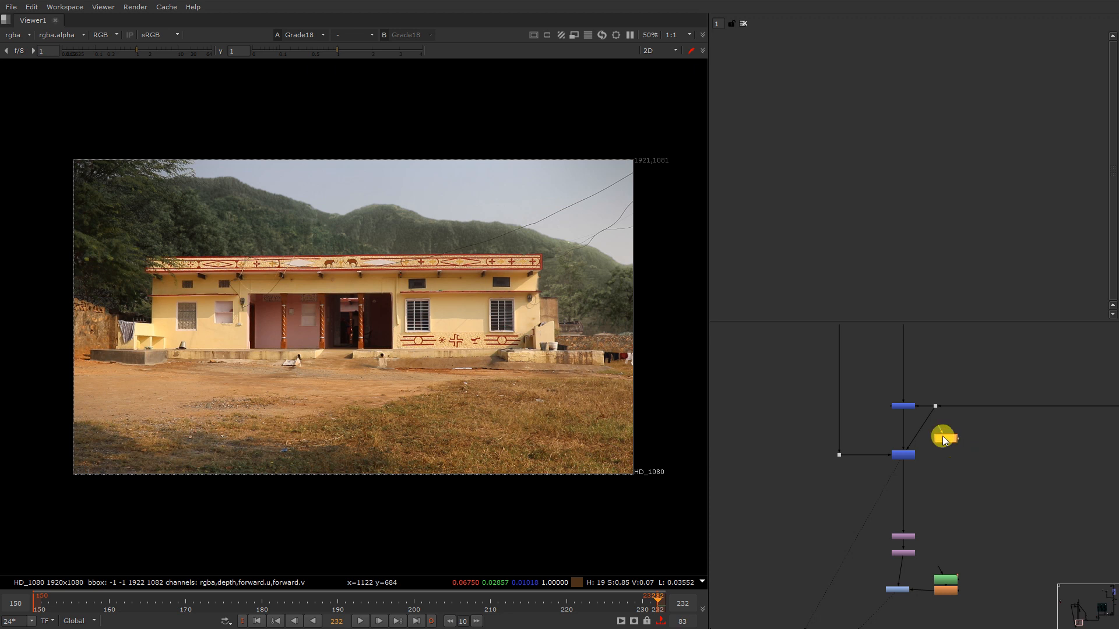
left_click_drag(942, 434, 920, 424)
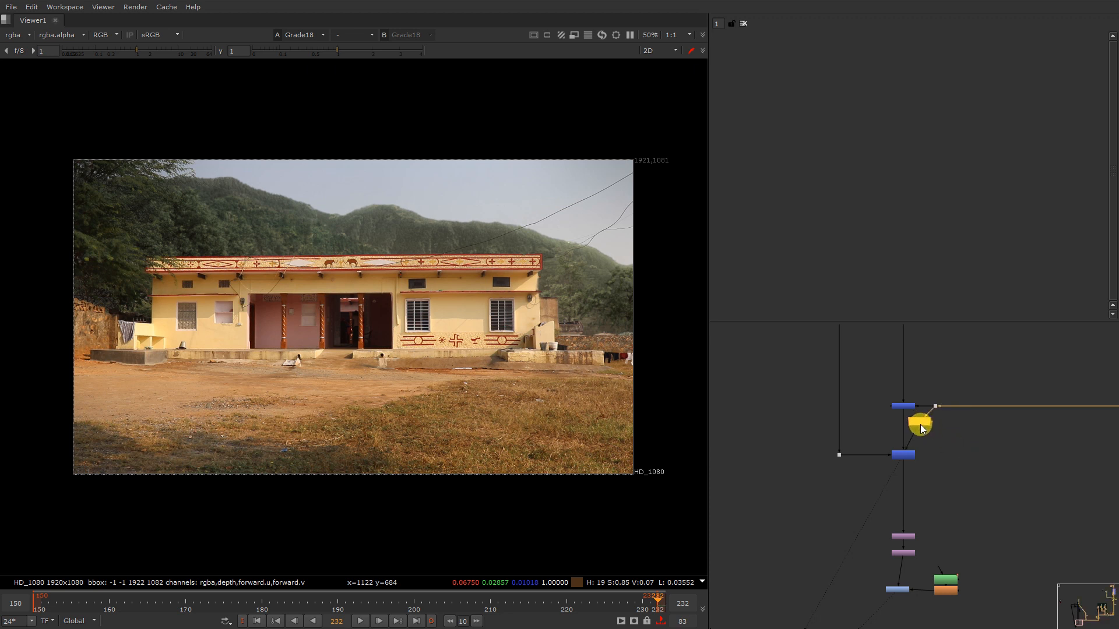
Step: Inspect the composite up close and in the blue channel, and turn off the viewer overlay
scroll(547, 229, "up", 5)
middle_click_drag(596, 316, 359, 223)
key("f")
key("b")
key("b")
key("o")
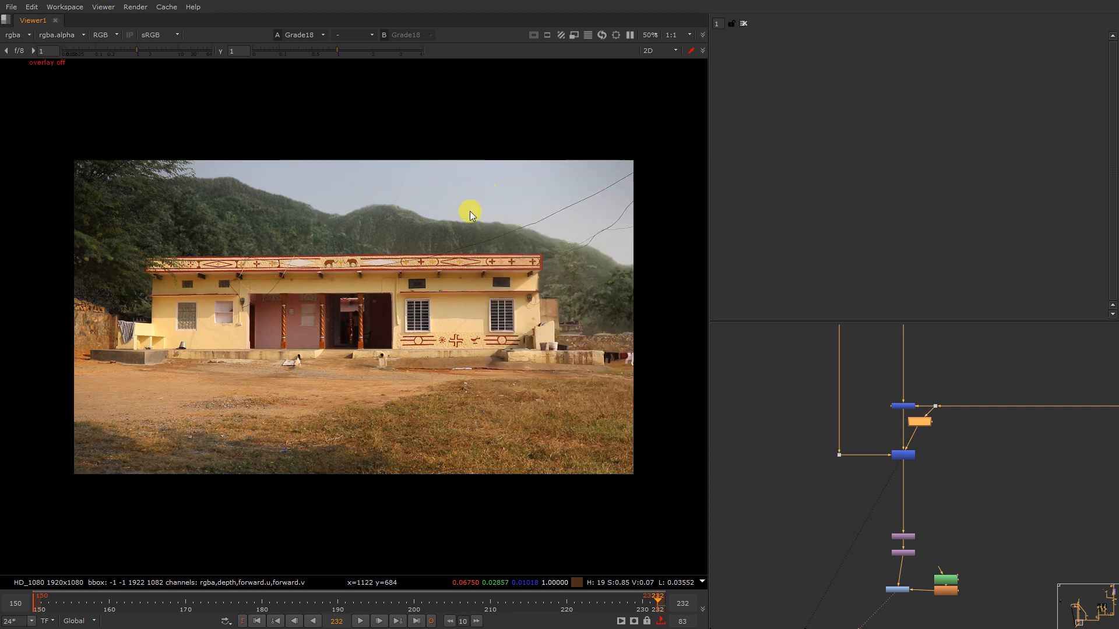
scroll(959, 429, "down", 8)
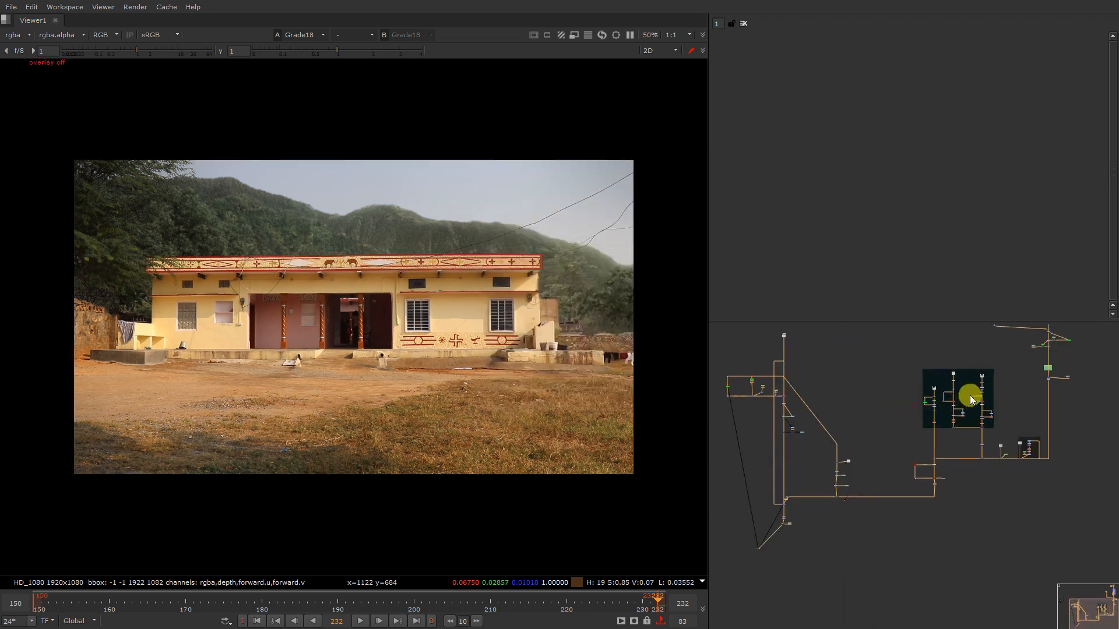
scroll(970, 419, "up", 8)
double_click(979, 396)
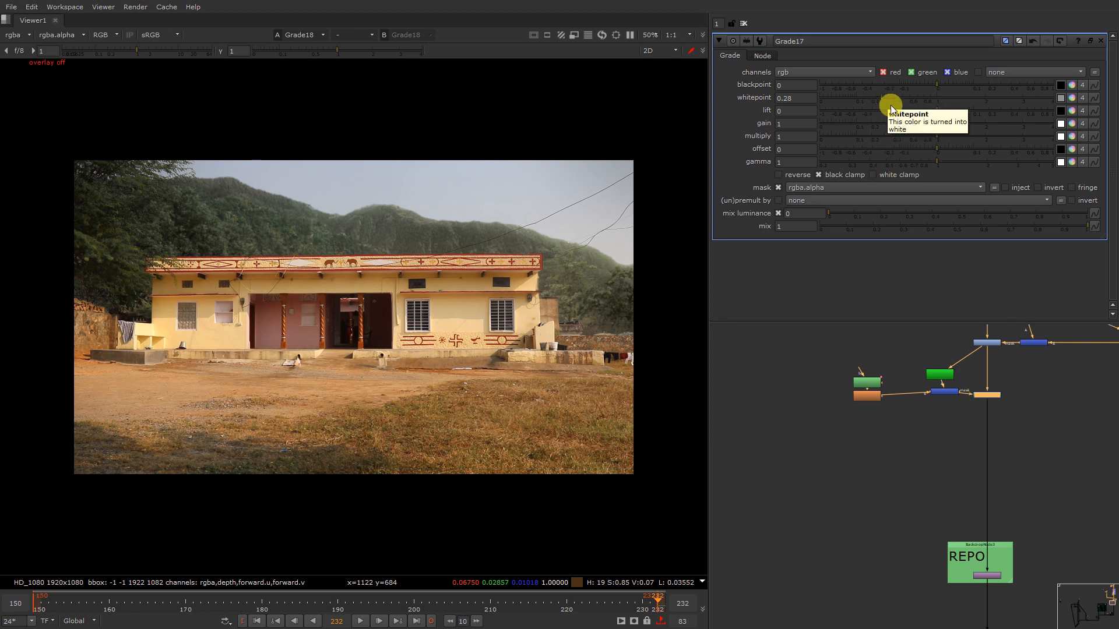
Step: Reduce the gain of Grade4, below the backdrop group, to 1.52
scroll(985, 416, "down", 6)
middle_click_drag(985, 329, 955, 428)
scroll(954, 429, "up", 3)
scroll(941, 481, "up", 2)
double_click(961, 471)
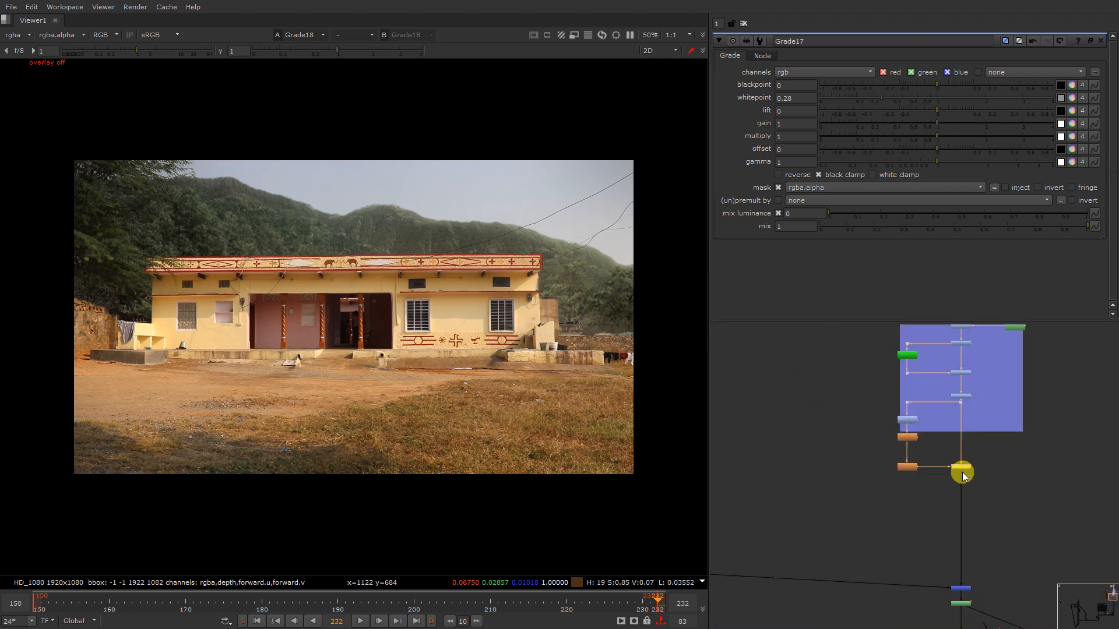
left_click_drag(972, 124, 963, 124)
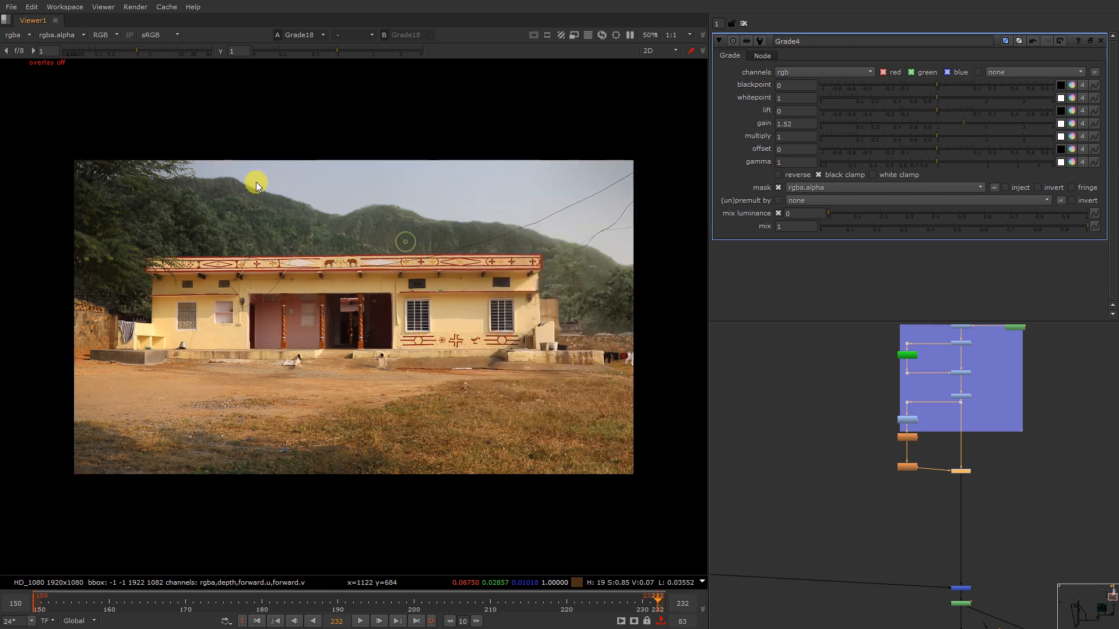
Step: Check the toned-down mountain highlights up close, in the green channel and in the full colour frame
scroll(256, 185, "up", 3)
scroll(255, 187, "down", 3)
key("g")
key("g")
key("q")
key("q")
left_click(472, 292)
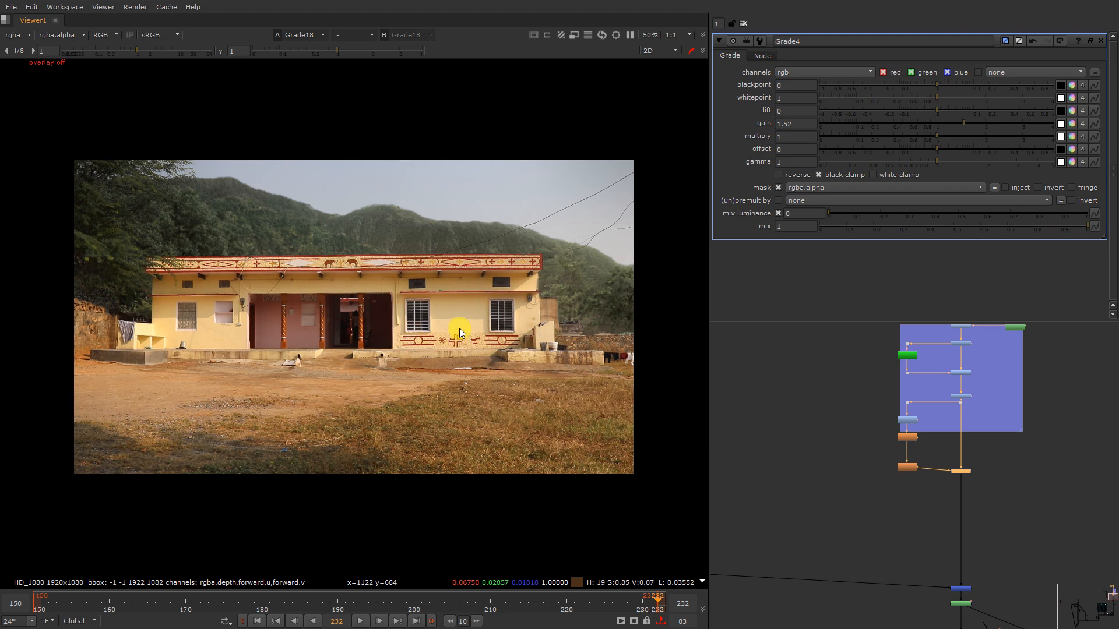